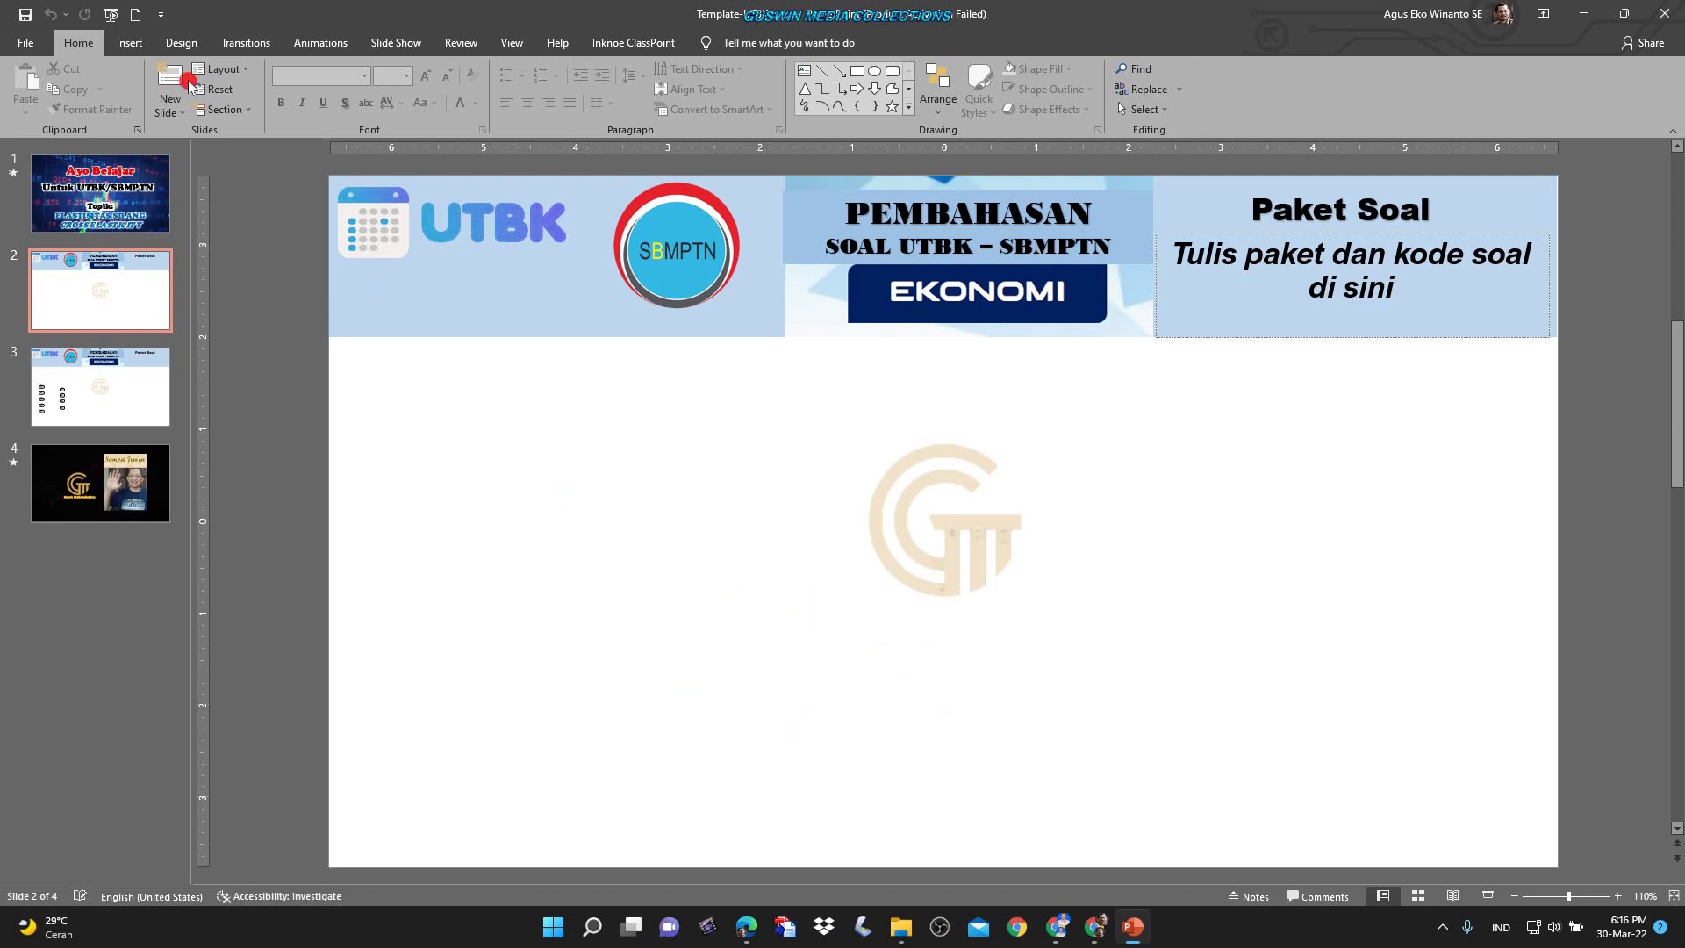
# Open the recent presentation Bahas SBMPTN 320-2017.pptx and look through its first question slides.
pyautogui.click(26, 43)
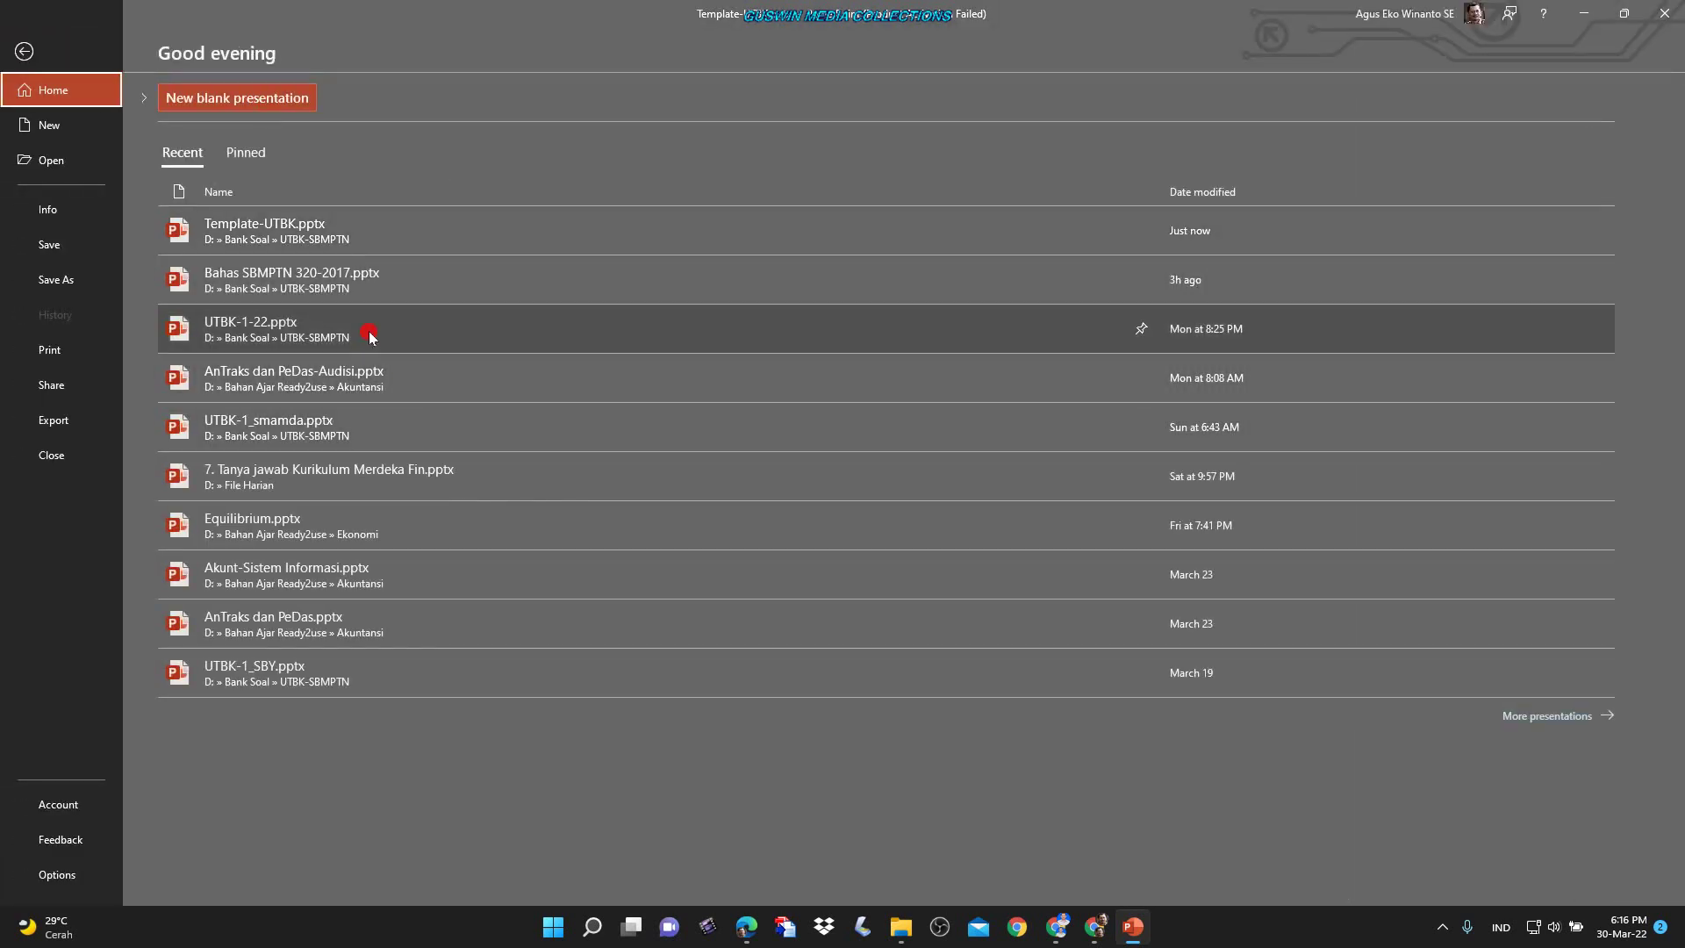
pyautogui.click(360, 283)
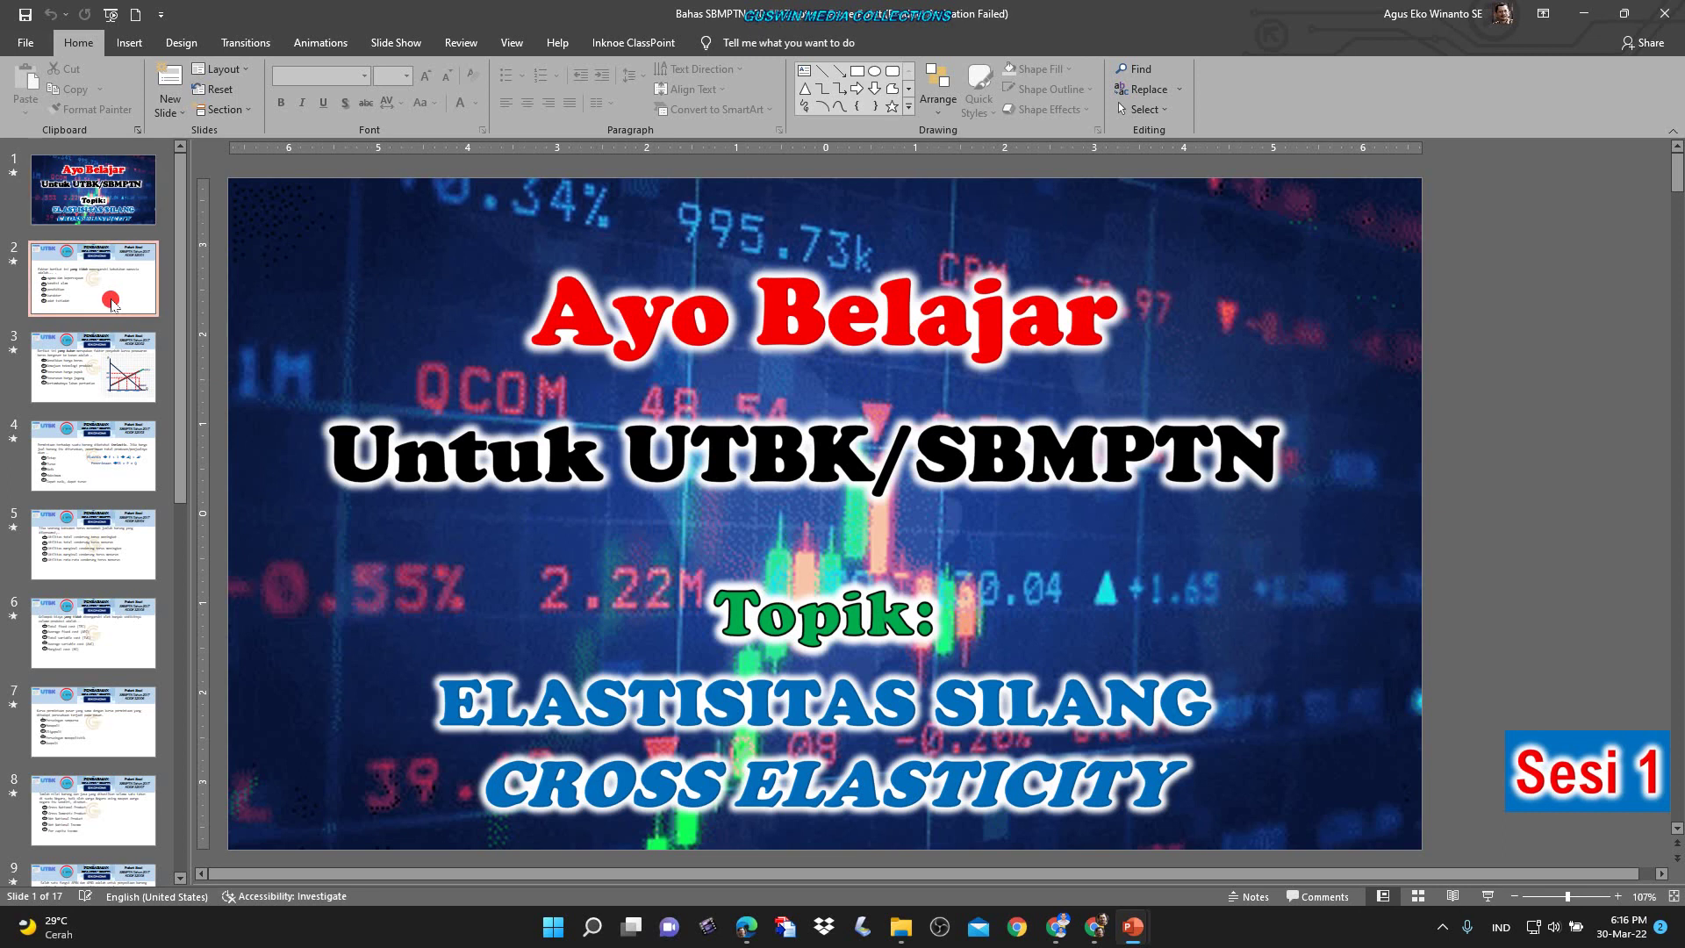
pyautogui.scroll(-1, 560, 511)
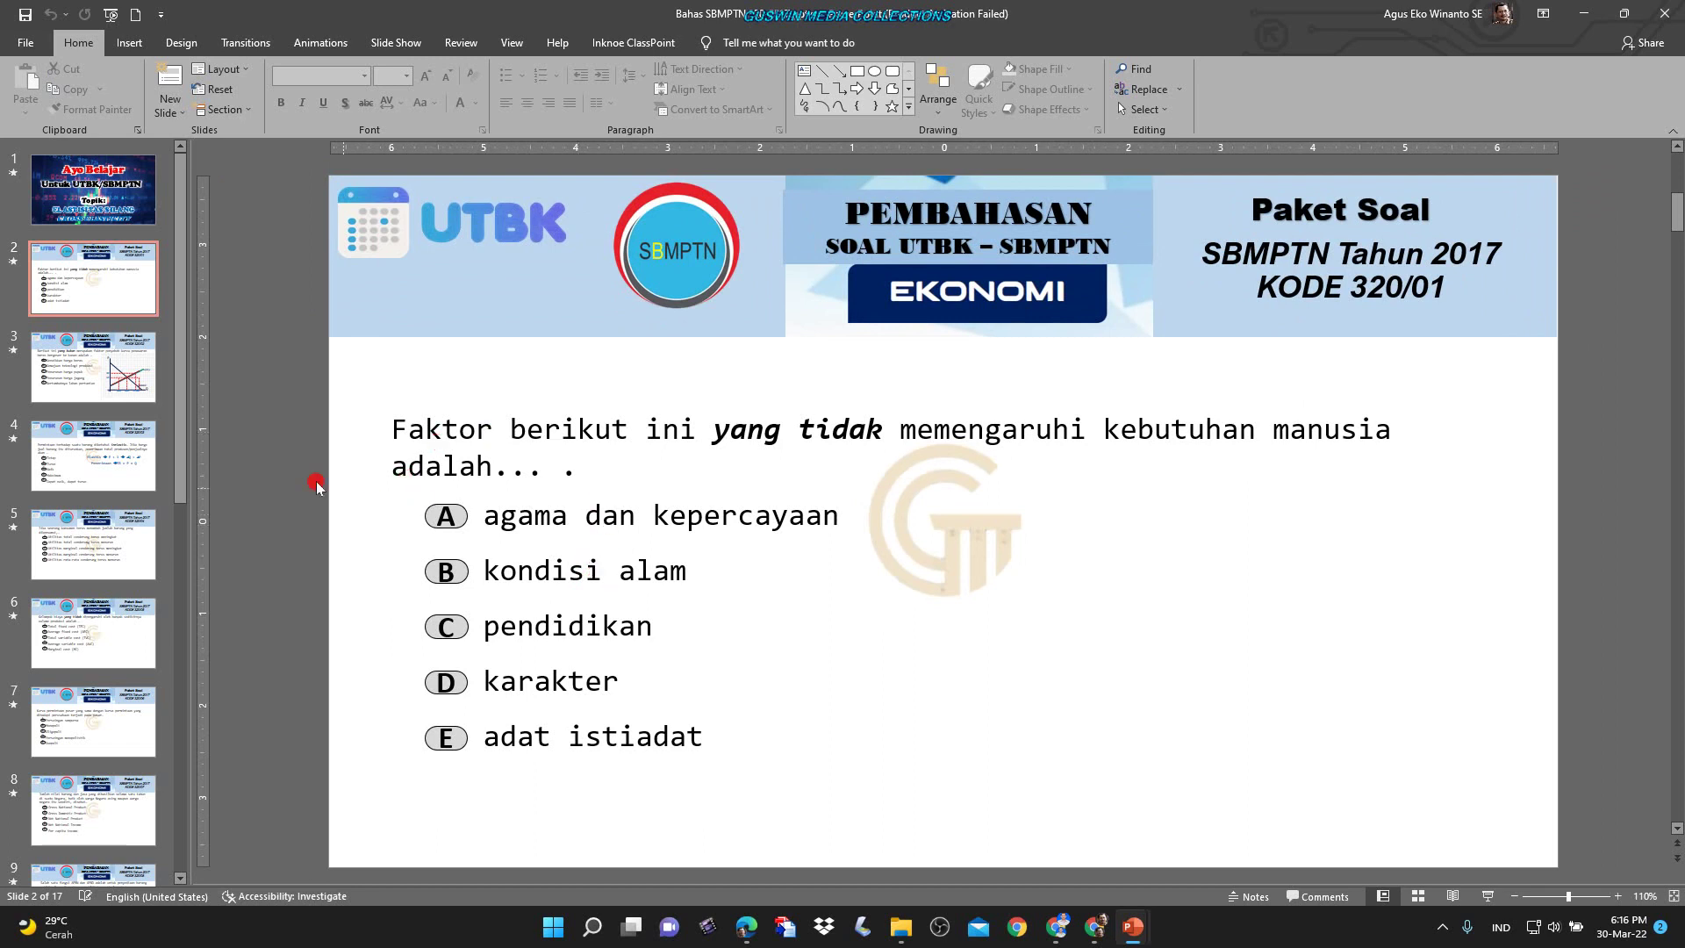
pyautogui.click(128, 452)
pyautogui.click(97, 544)
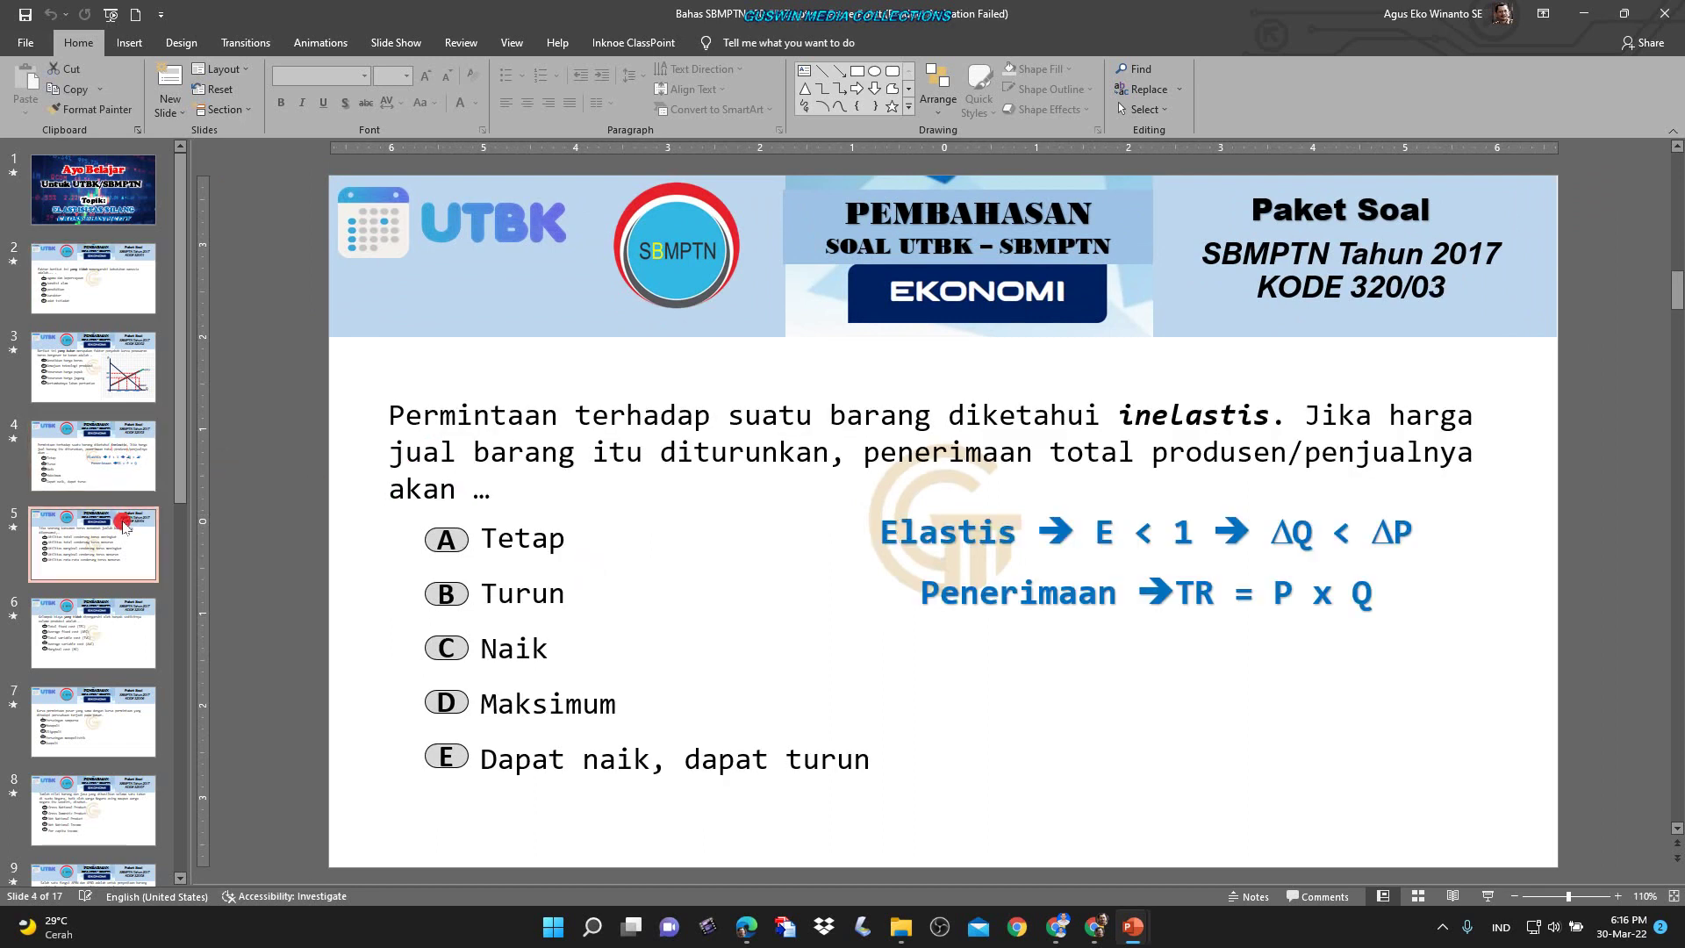
pyautogui.click(99, 383)
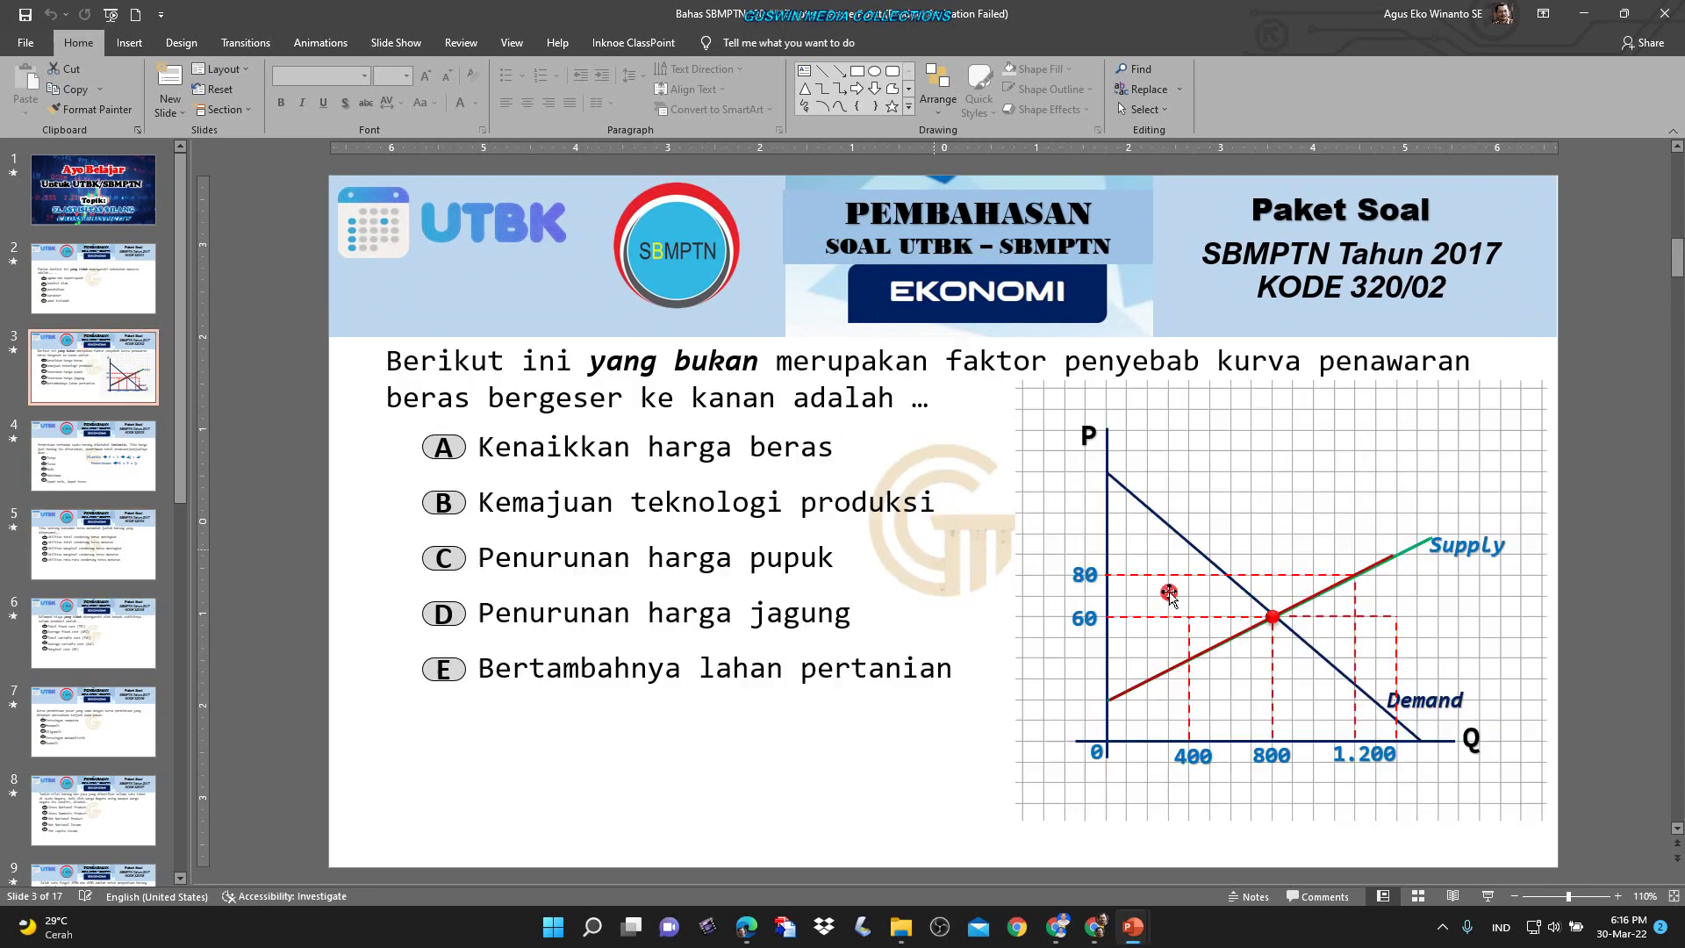
# Preview slide 3 as a slide show, testing the answer buttons A and C.
pyautogui.click(1489, 897)
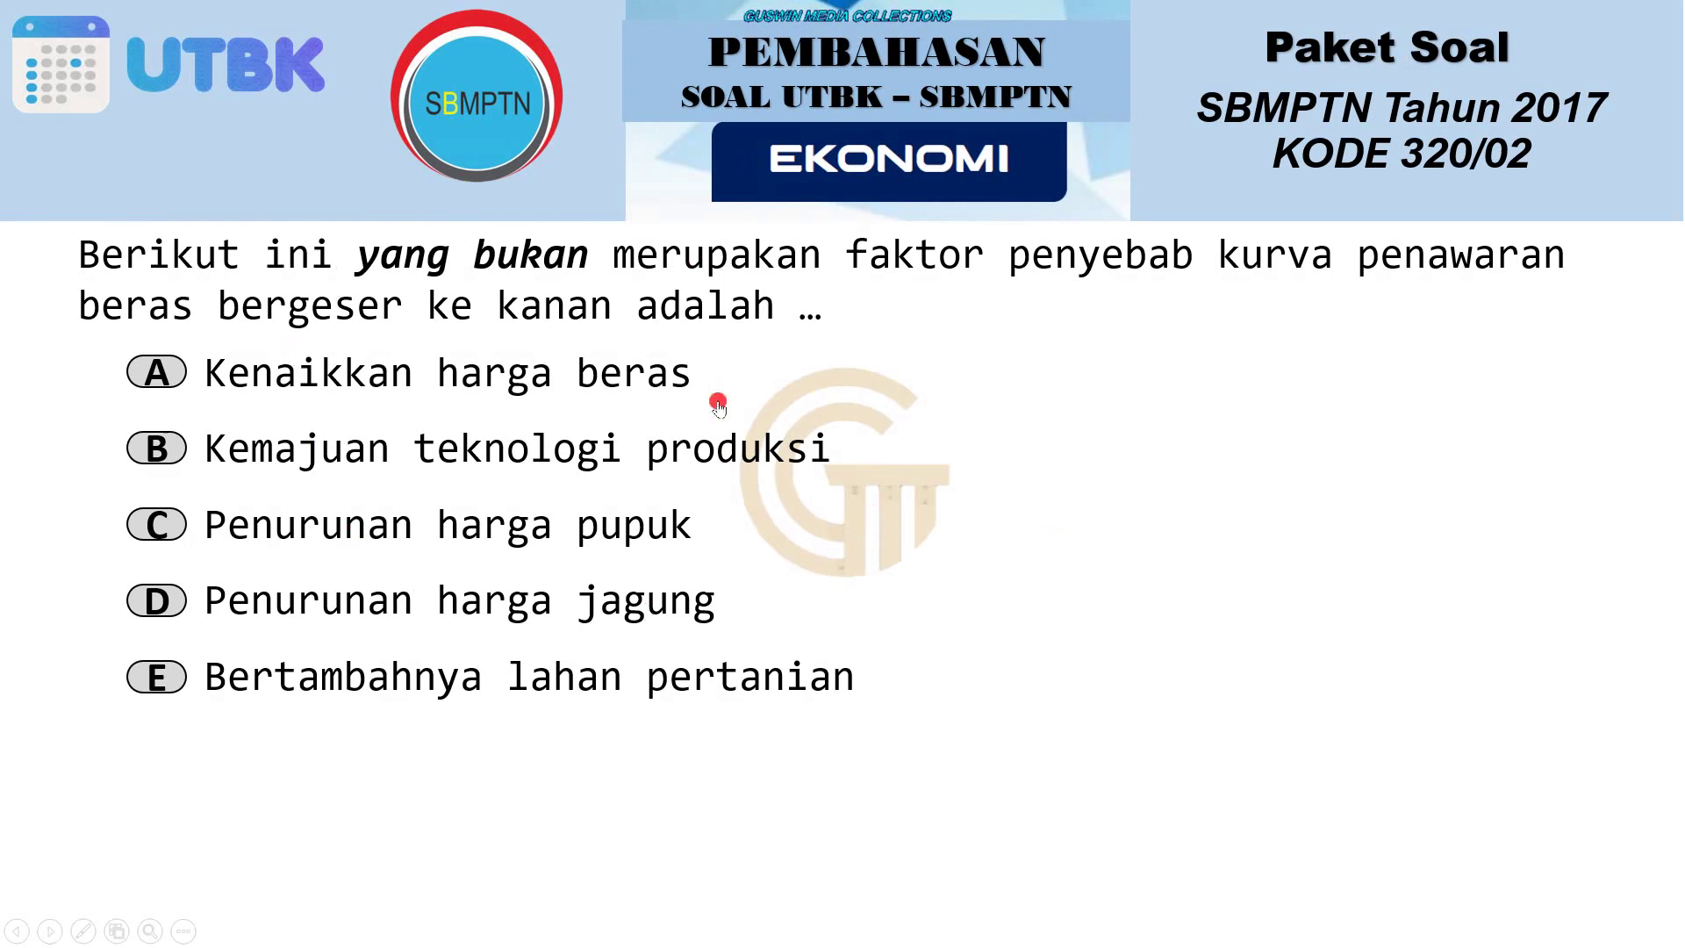
pyautogui.click(155, 371)
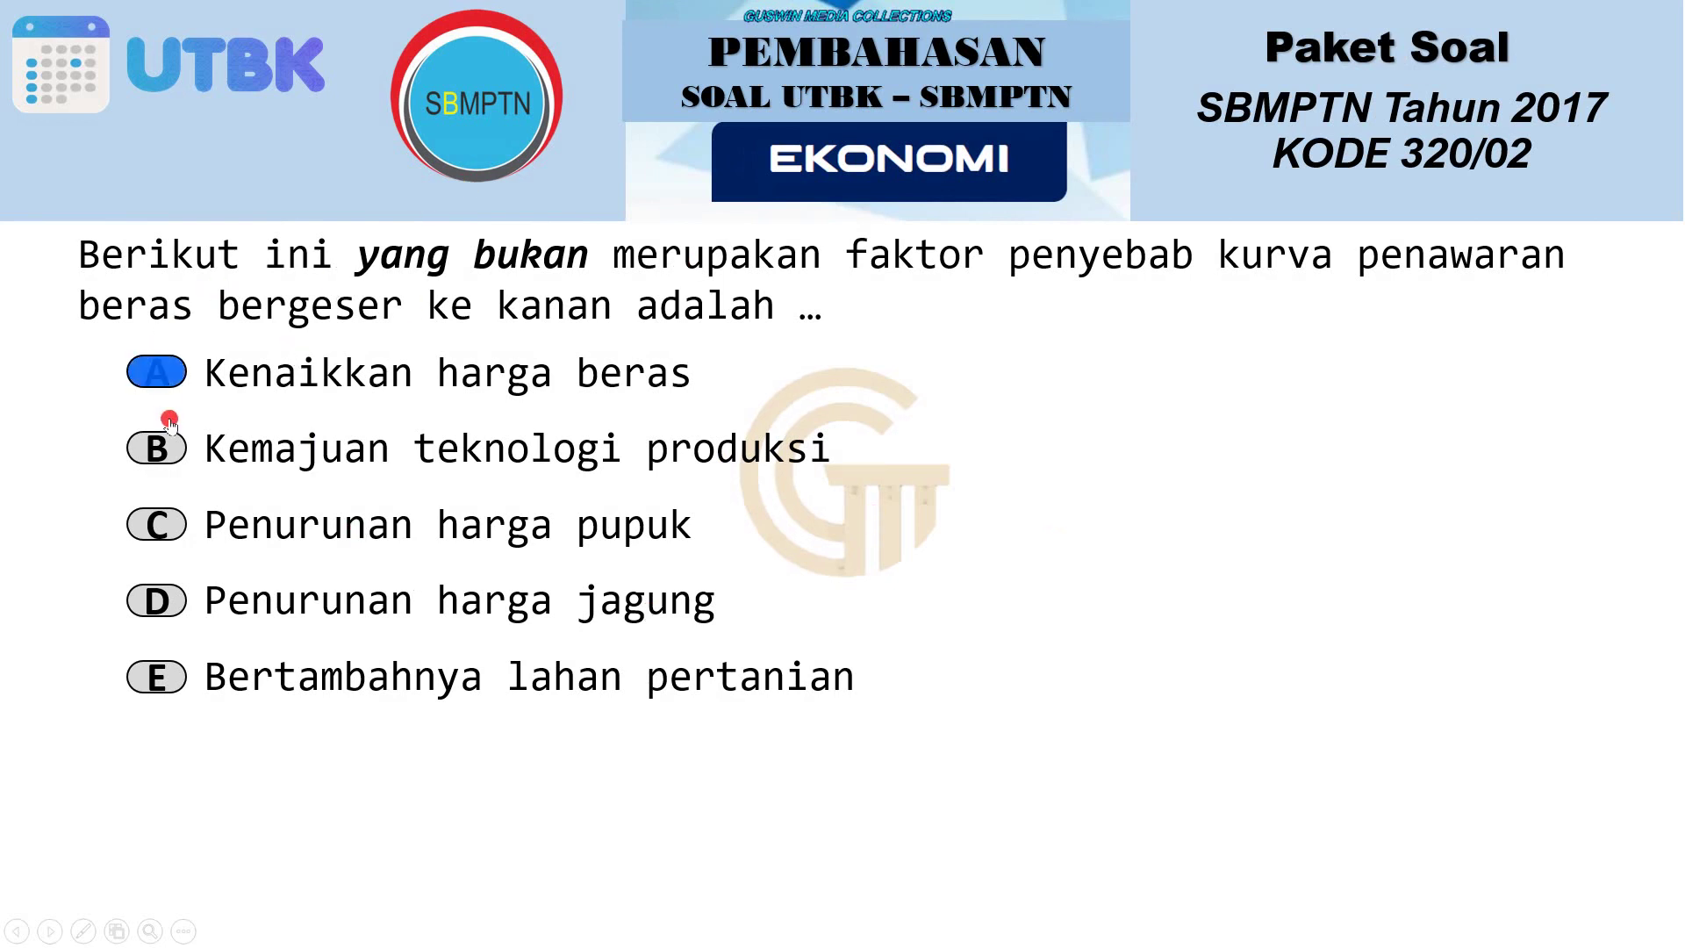
pyautogui.click(175, 531)
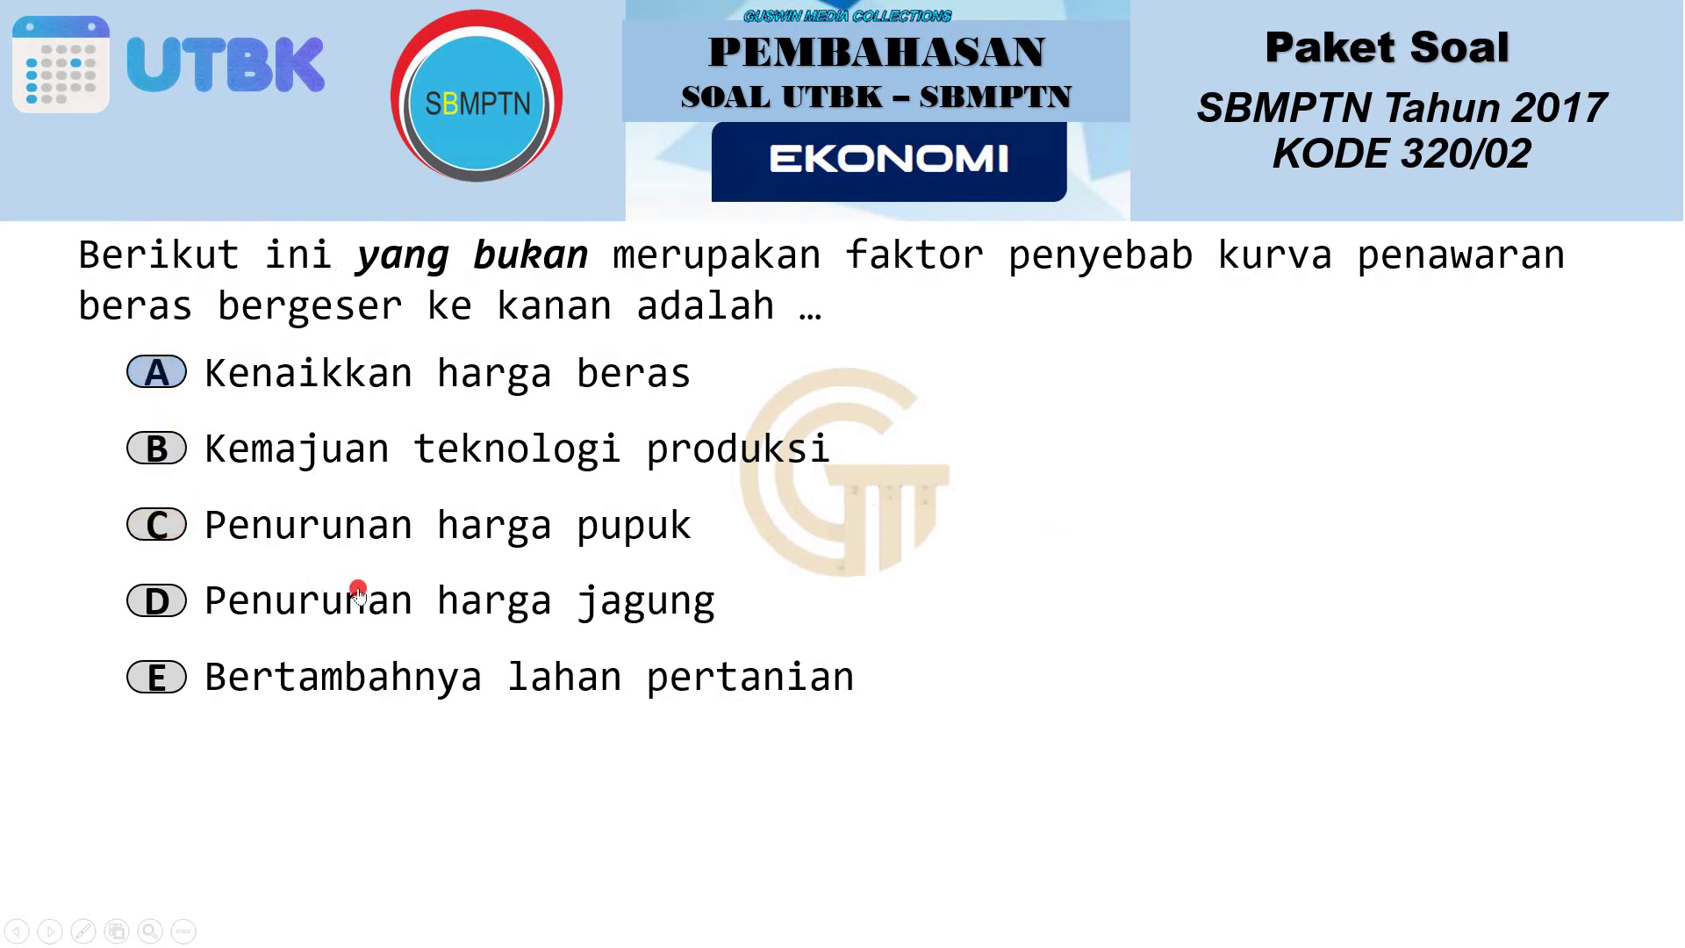
pyautogui.press('Escape')
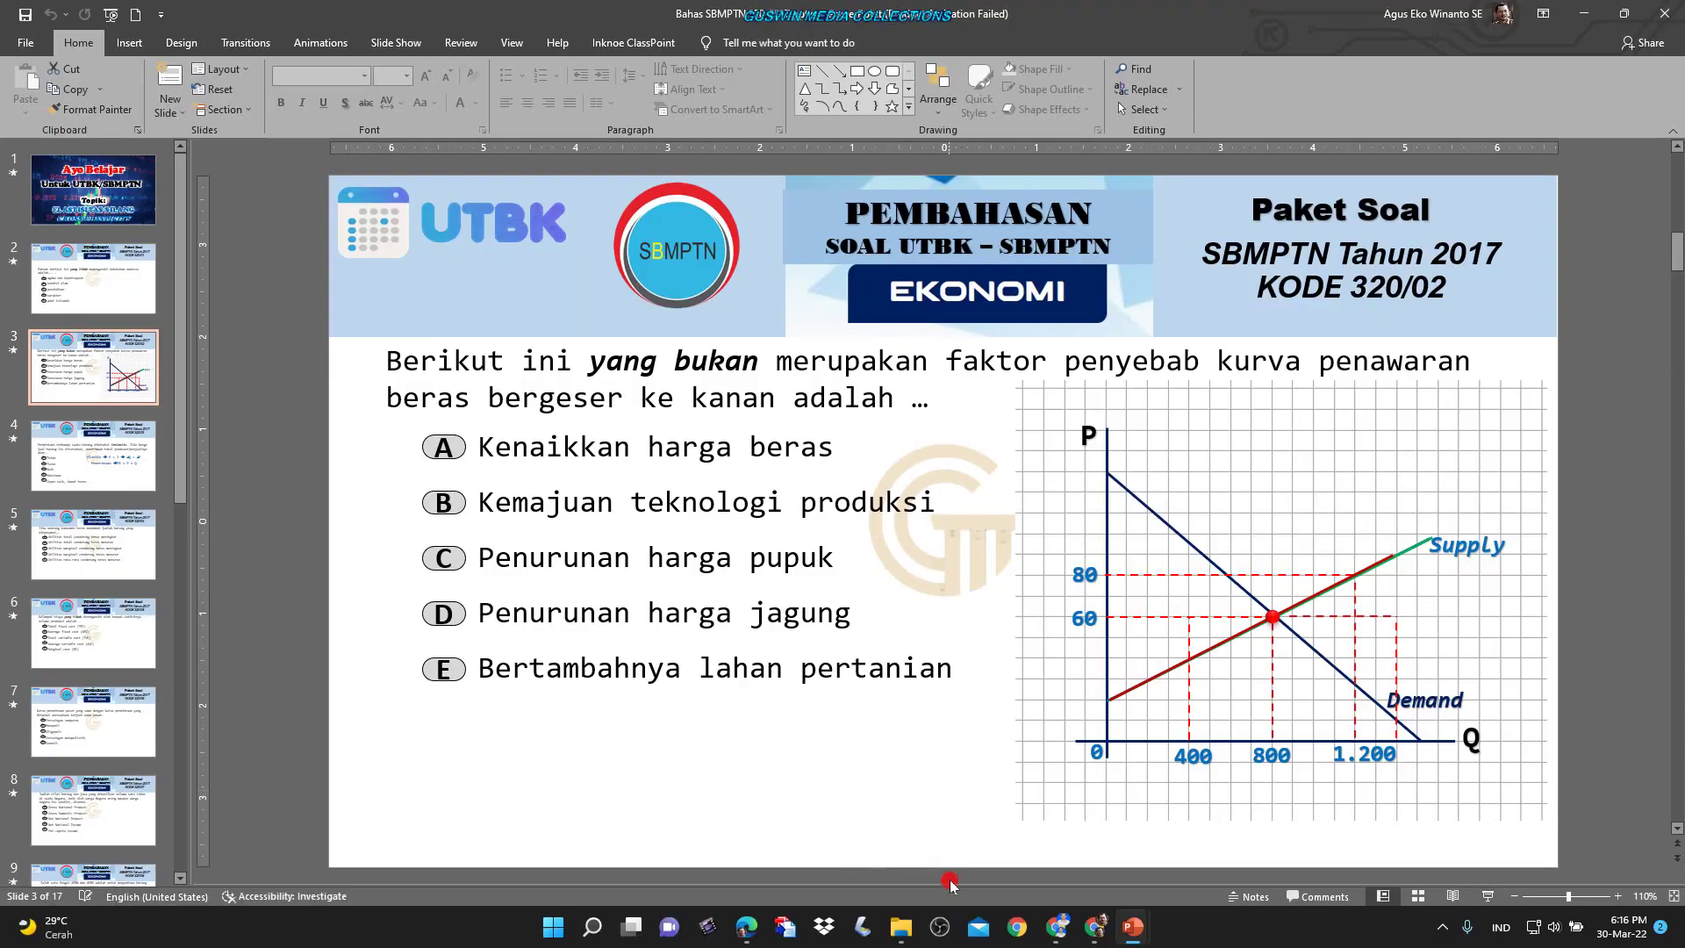
# Switch to Chrome and open the Quizizz site from the new tab page's shortcuts.
pyautogui.moveTo(1088, 937)
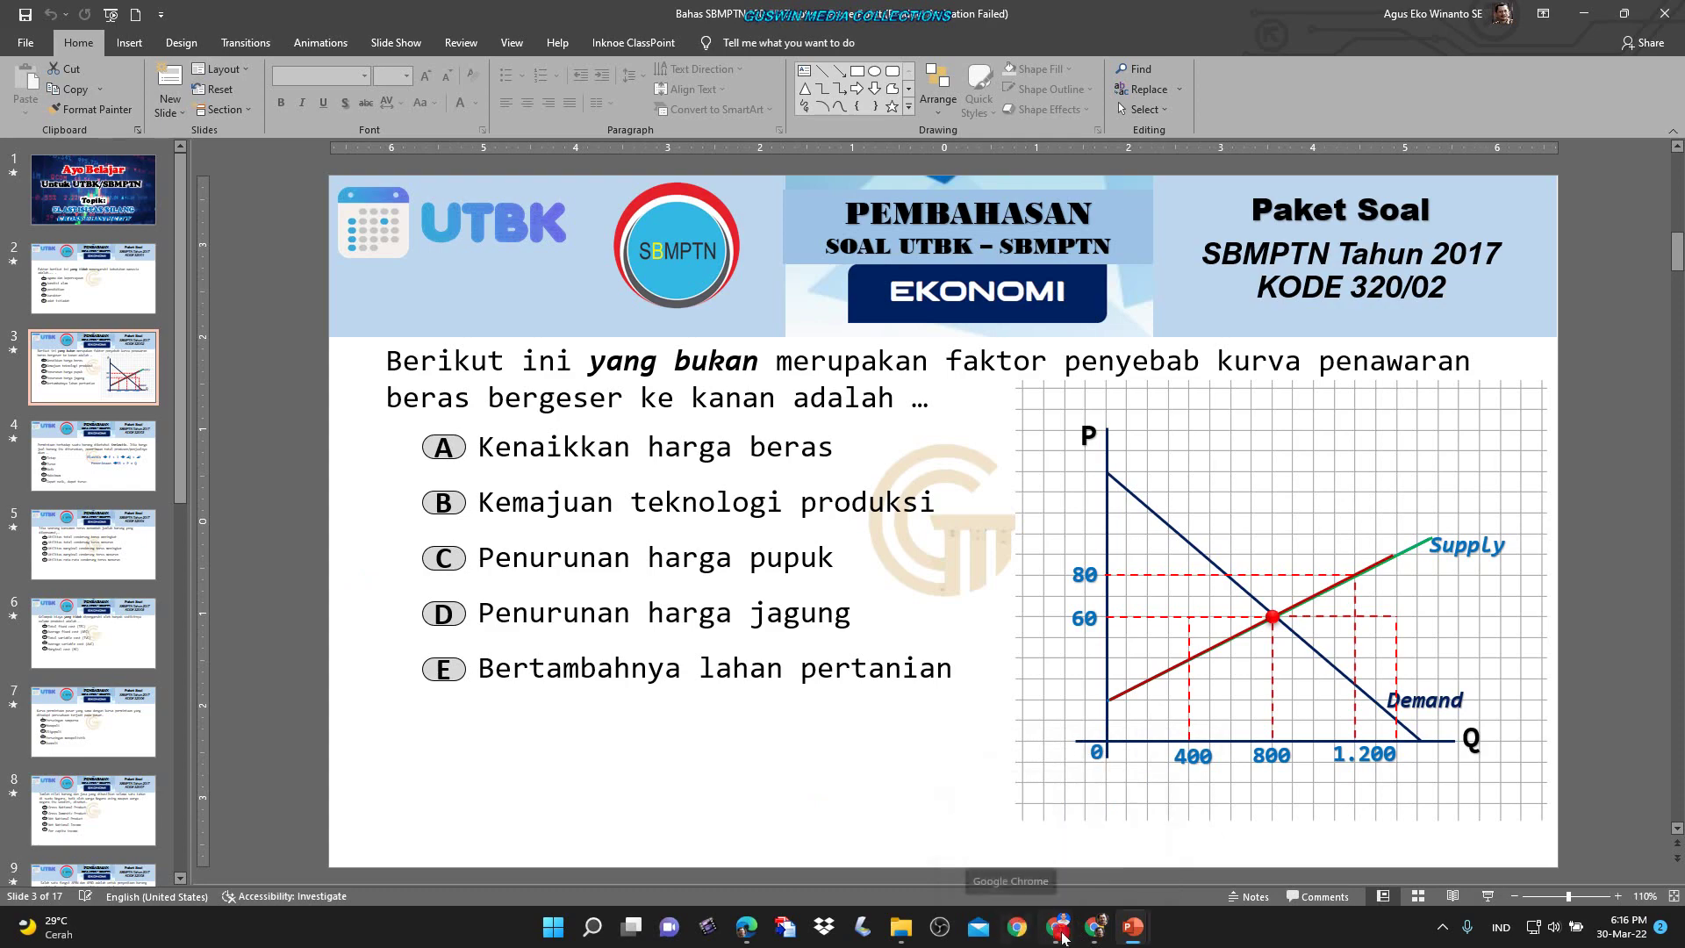
pyautogui.click(1059, 936)
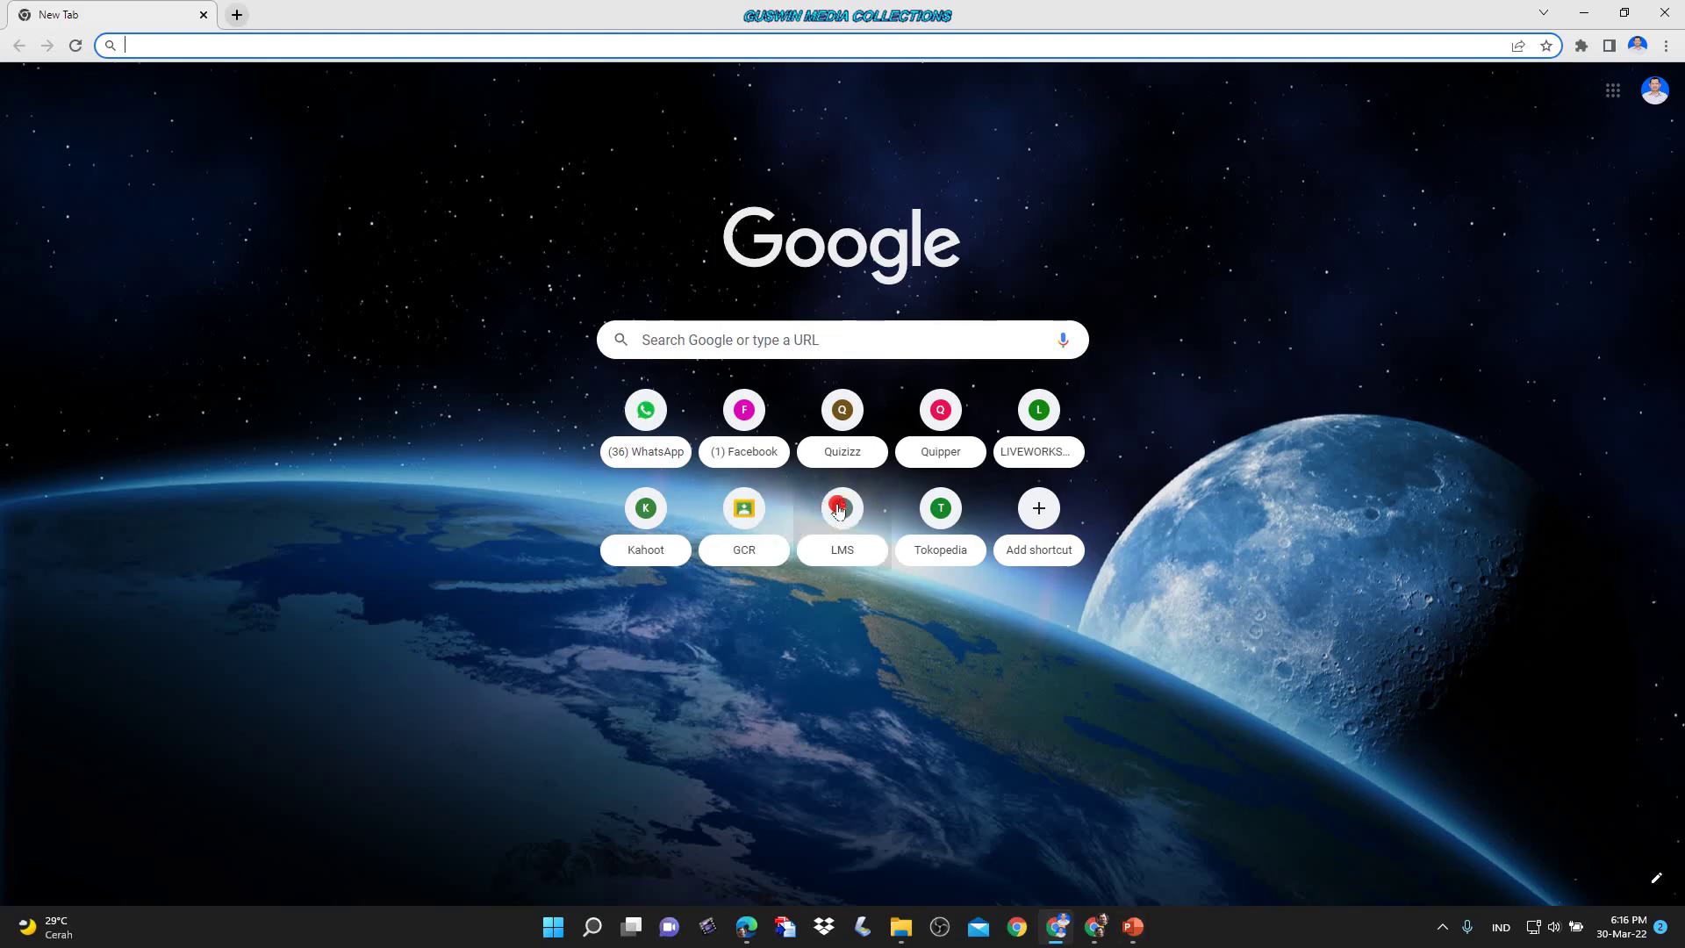
pyautogui.click(850, 459)
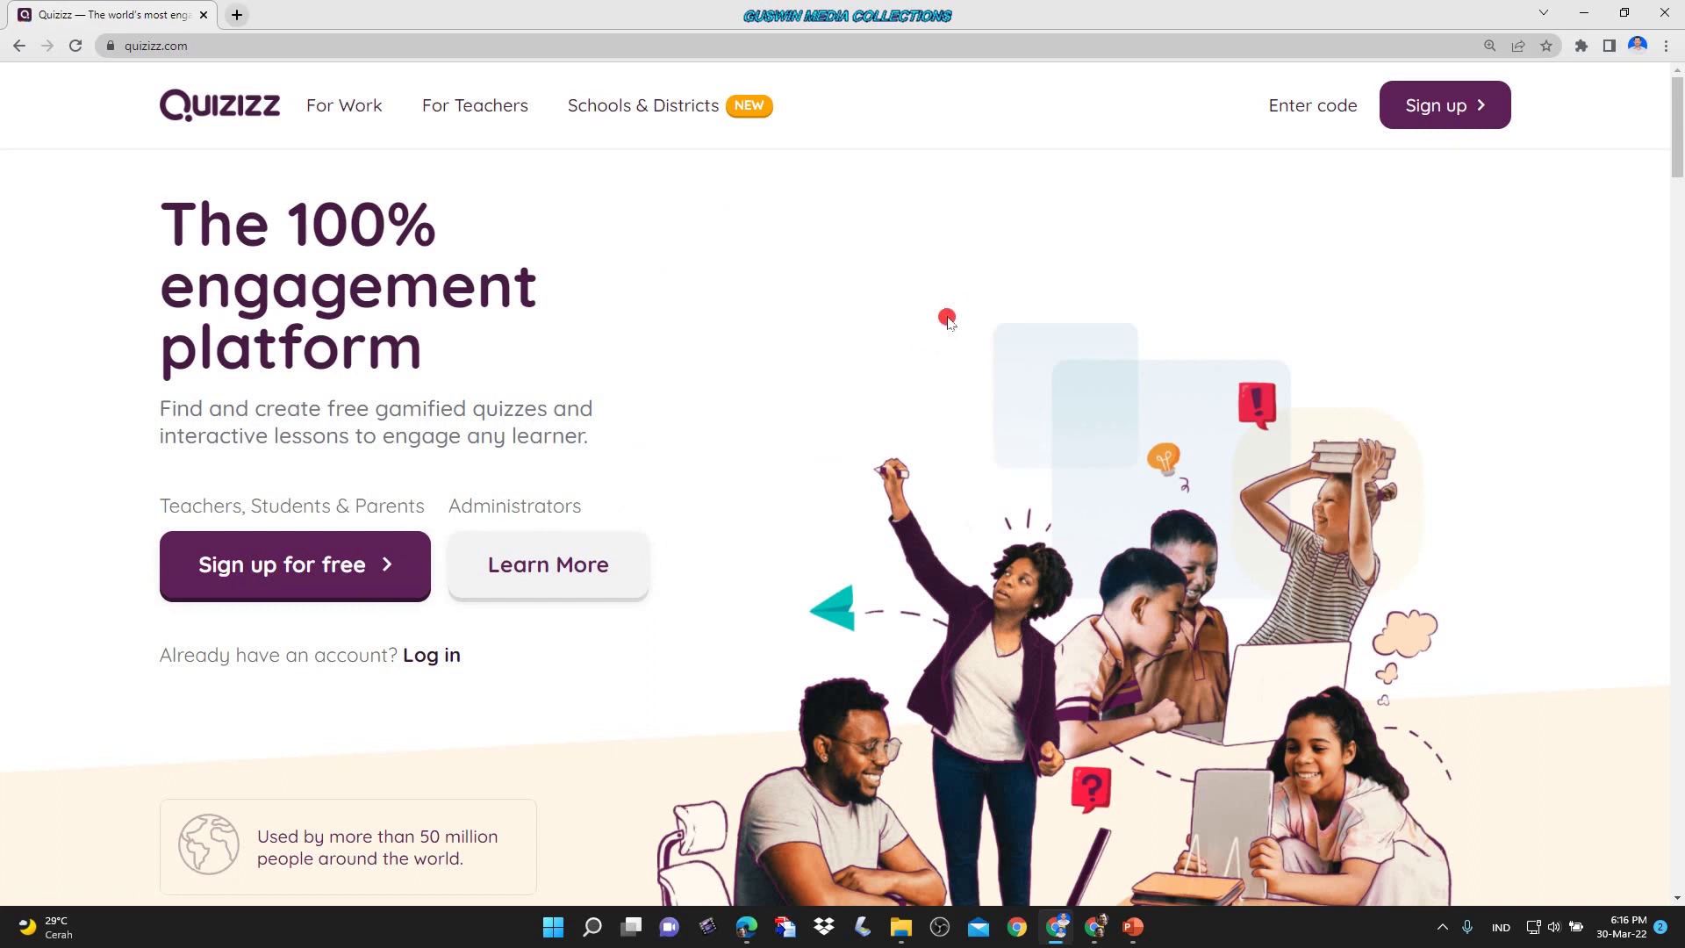
# Sign in to Quizizz with the first listed Google account and open the SBMPTN 320-17 quiz from the own quiz library.
pyautogui.click(283, 572)
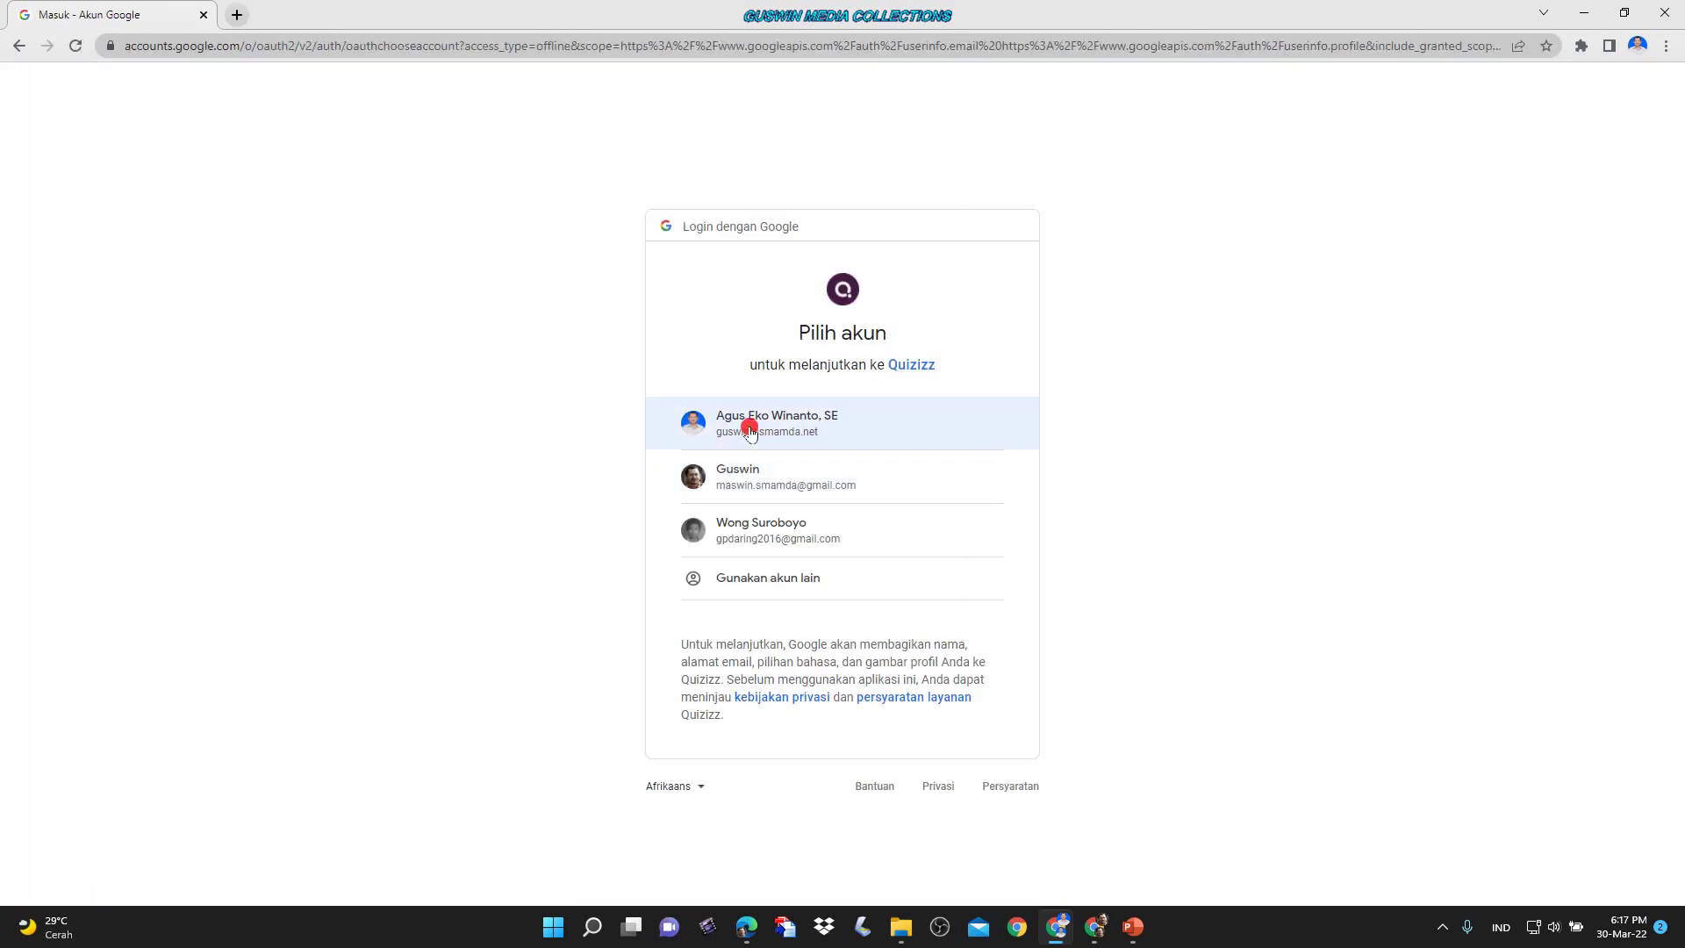
pyautogui.click(750, 430)
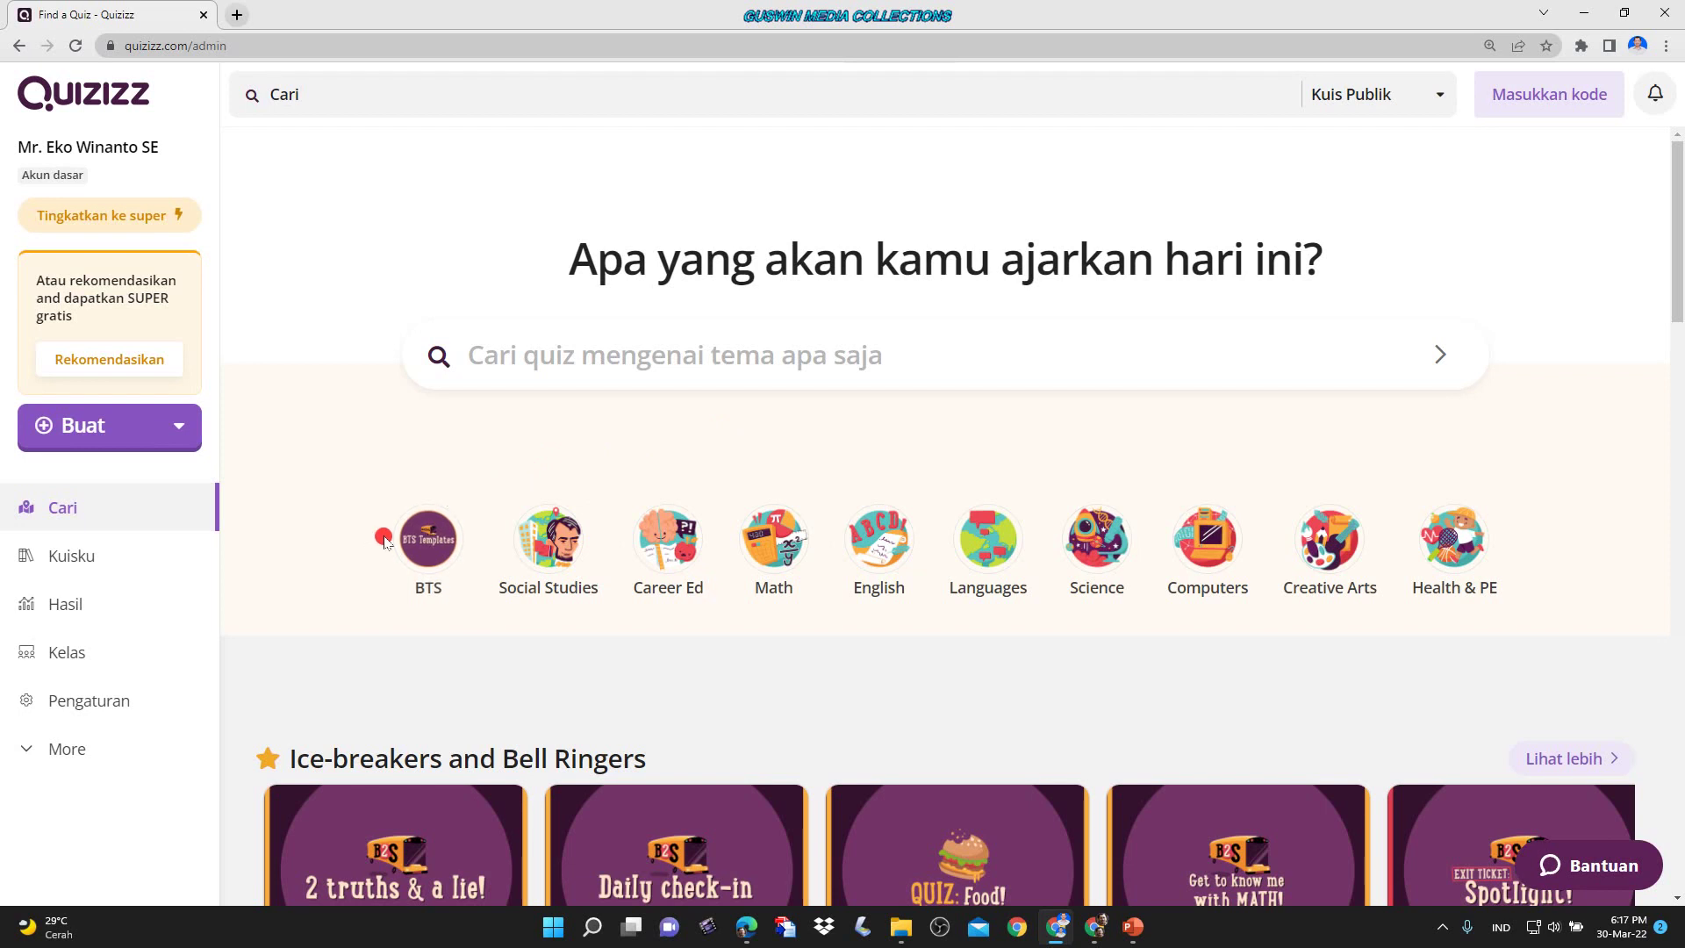
pyautogui.click(66, 555)
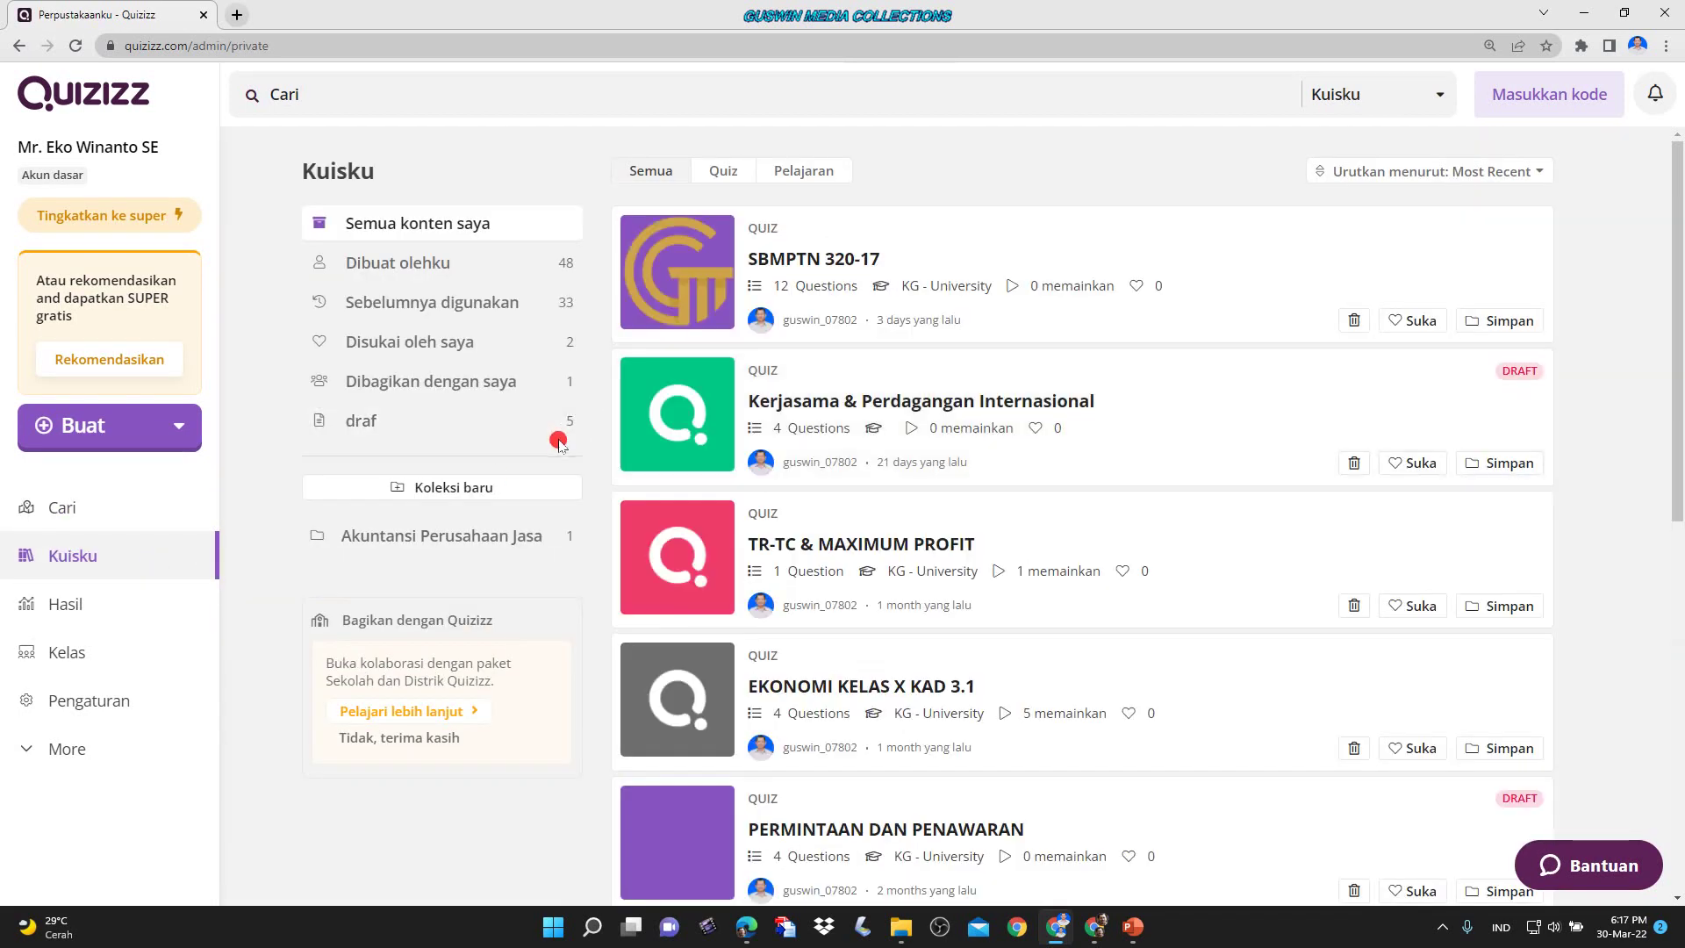
pyautogui.click(702, 279)
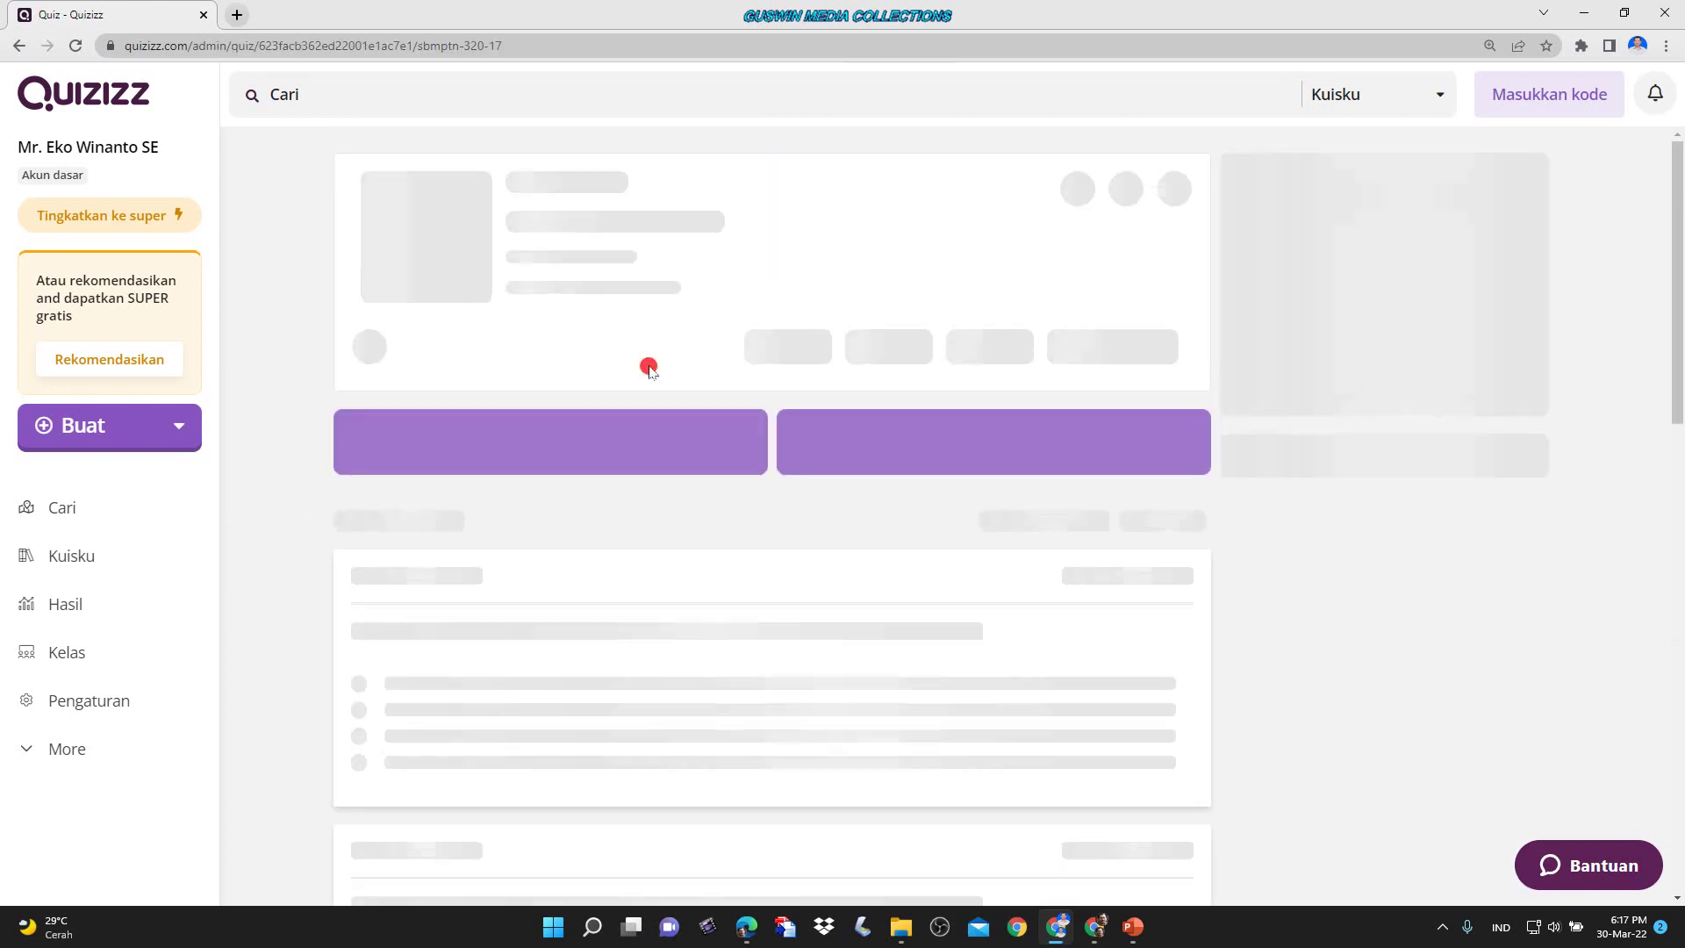
# Compare question 1 on slide 2 of the Bahas SBMPTN 320-2017 presentation in PowerPoint with the Quizizz quiz in Chrome.
pyautogui.moveTo(1132, 929)
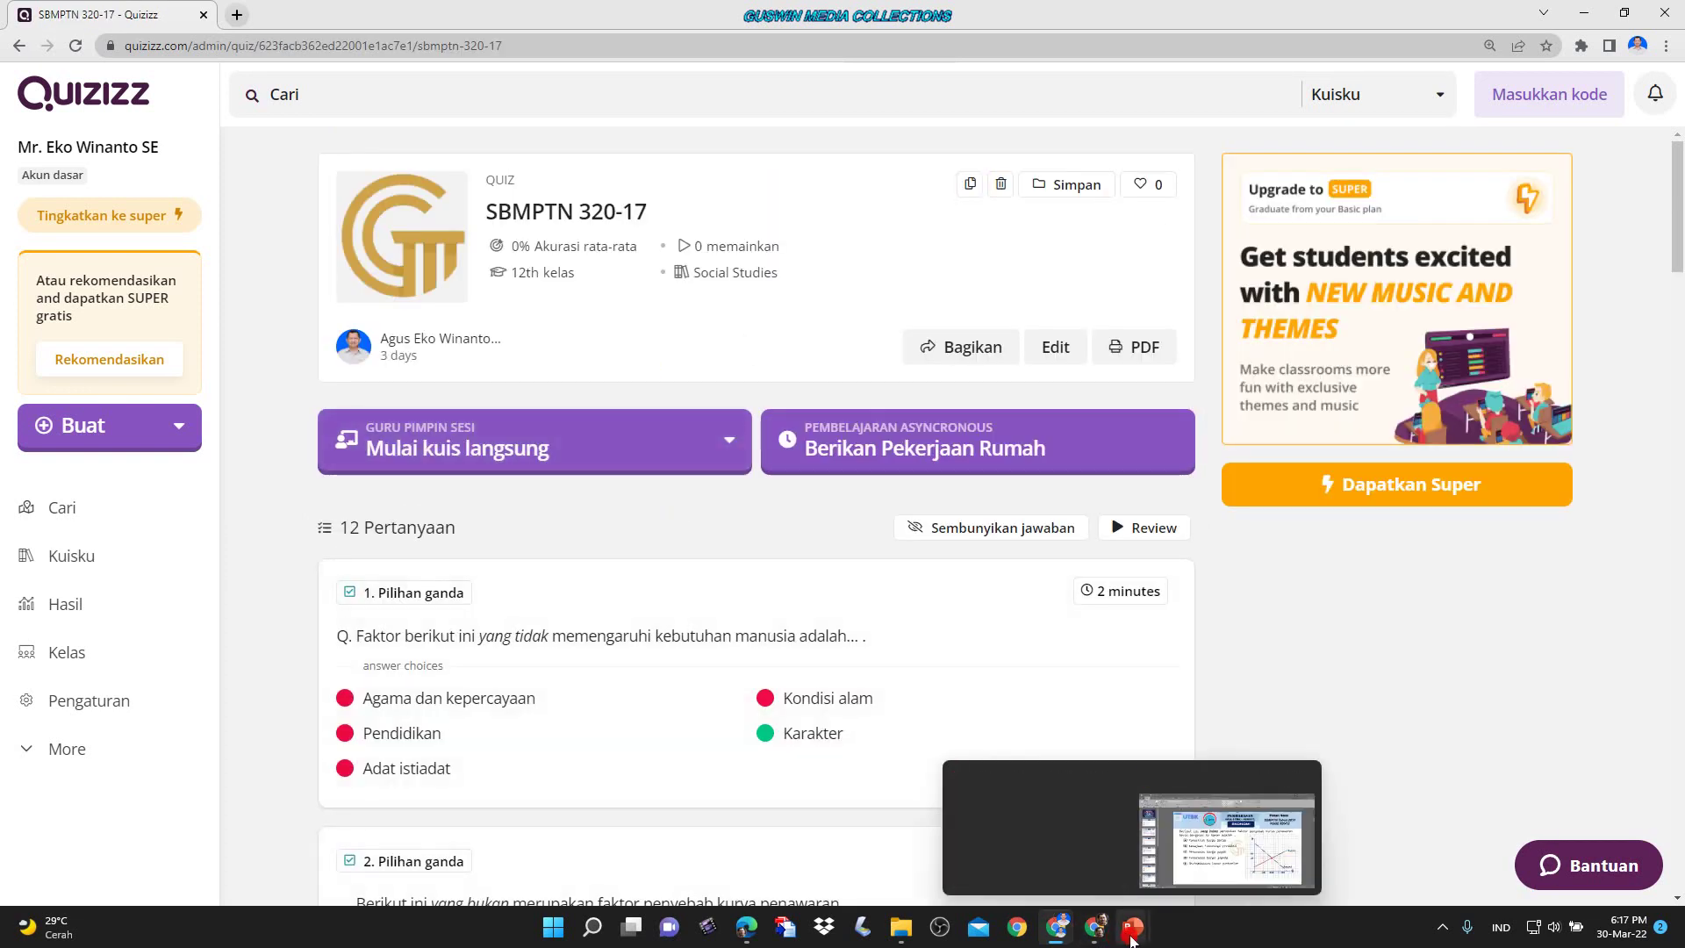
pyautogui.click(1182, 876)
pyautogui.click(92, 298)
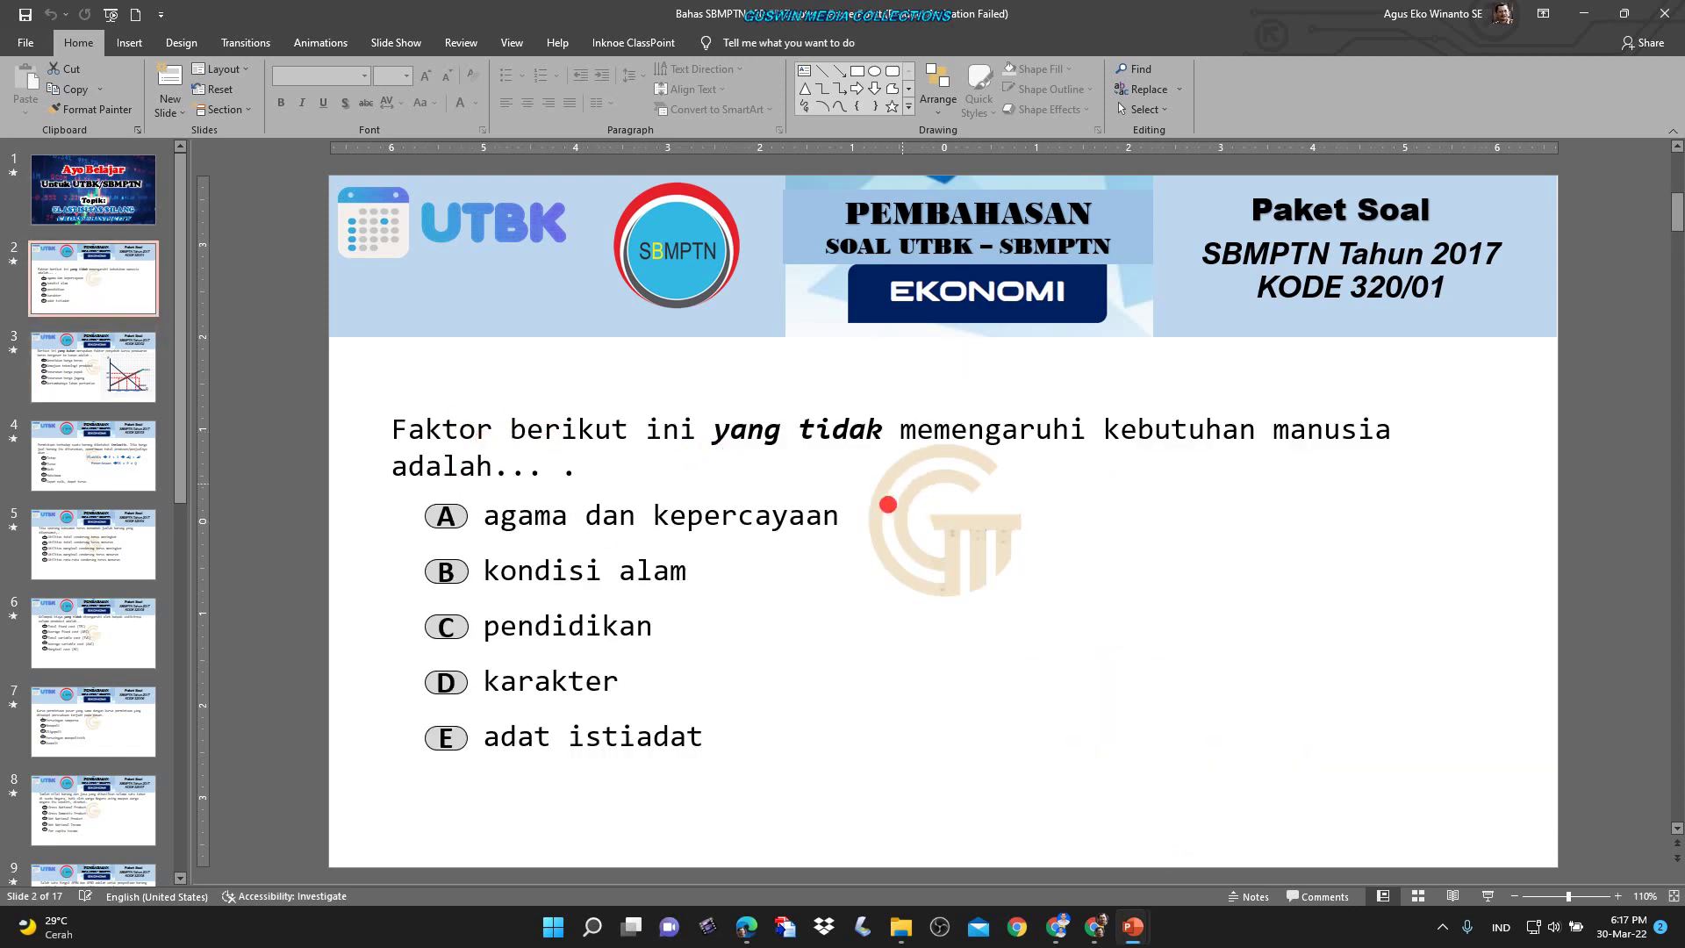
pyautogui.moveTo(1057, 928)
pyautogui.click(998, 834)
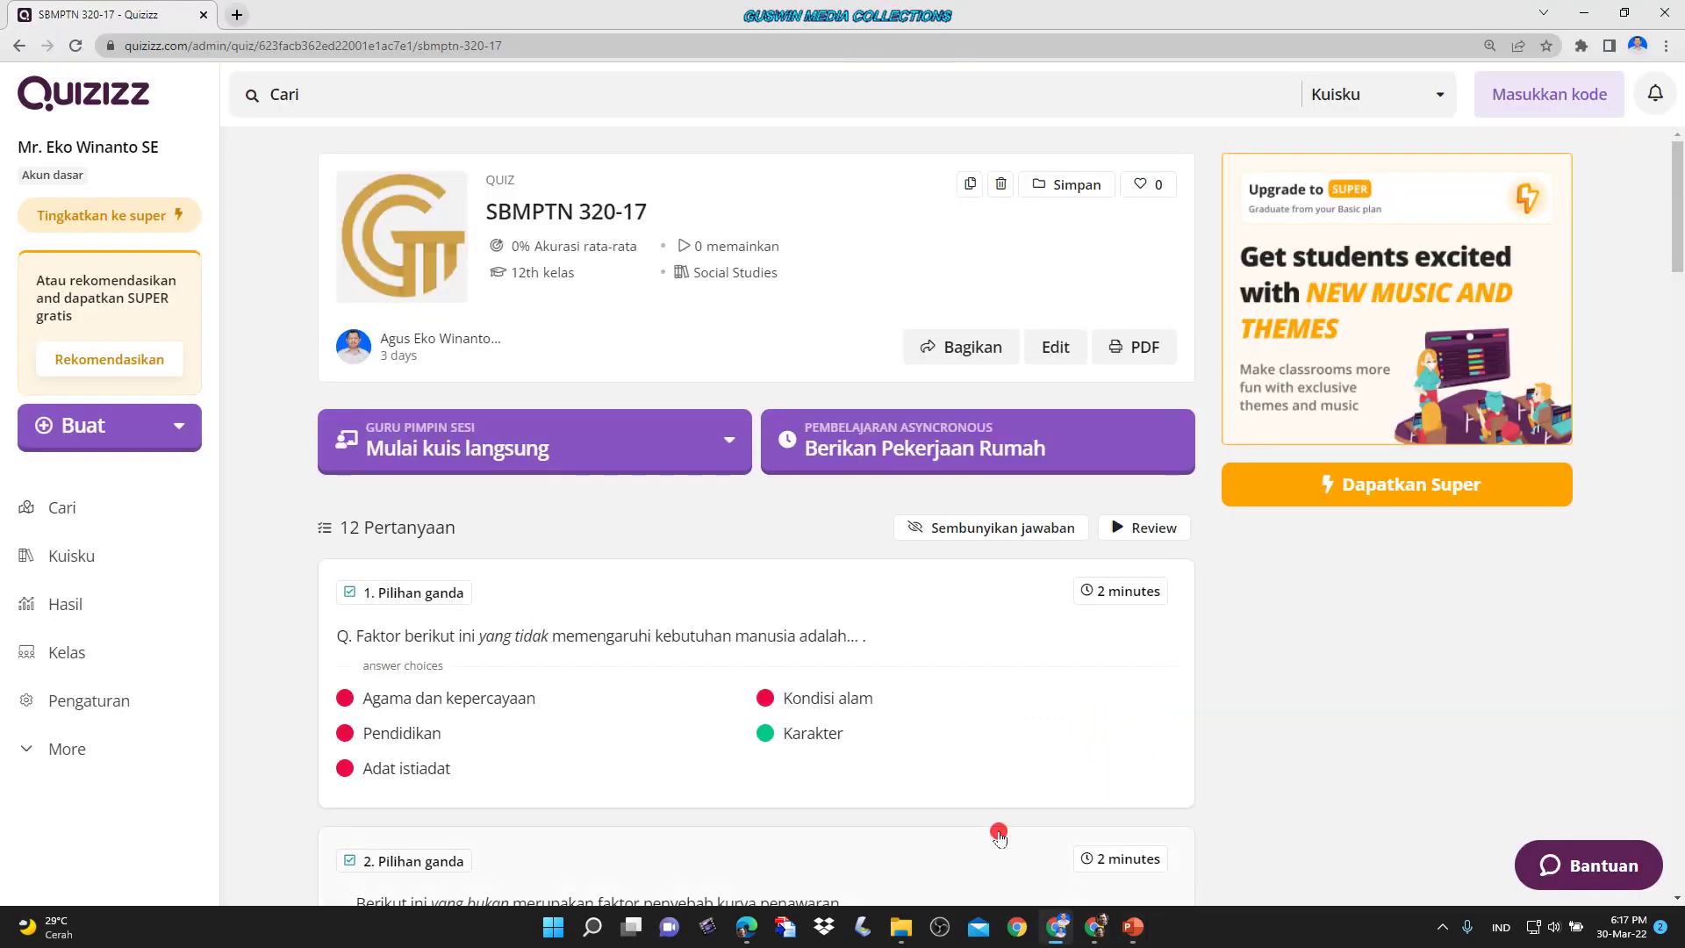
# Examine question 1 of the quiz, hiding its answers and showing them again.
pyautogui.scroll(-1, 545, 561)
pyautogui.scroll(1, 544, 615)
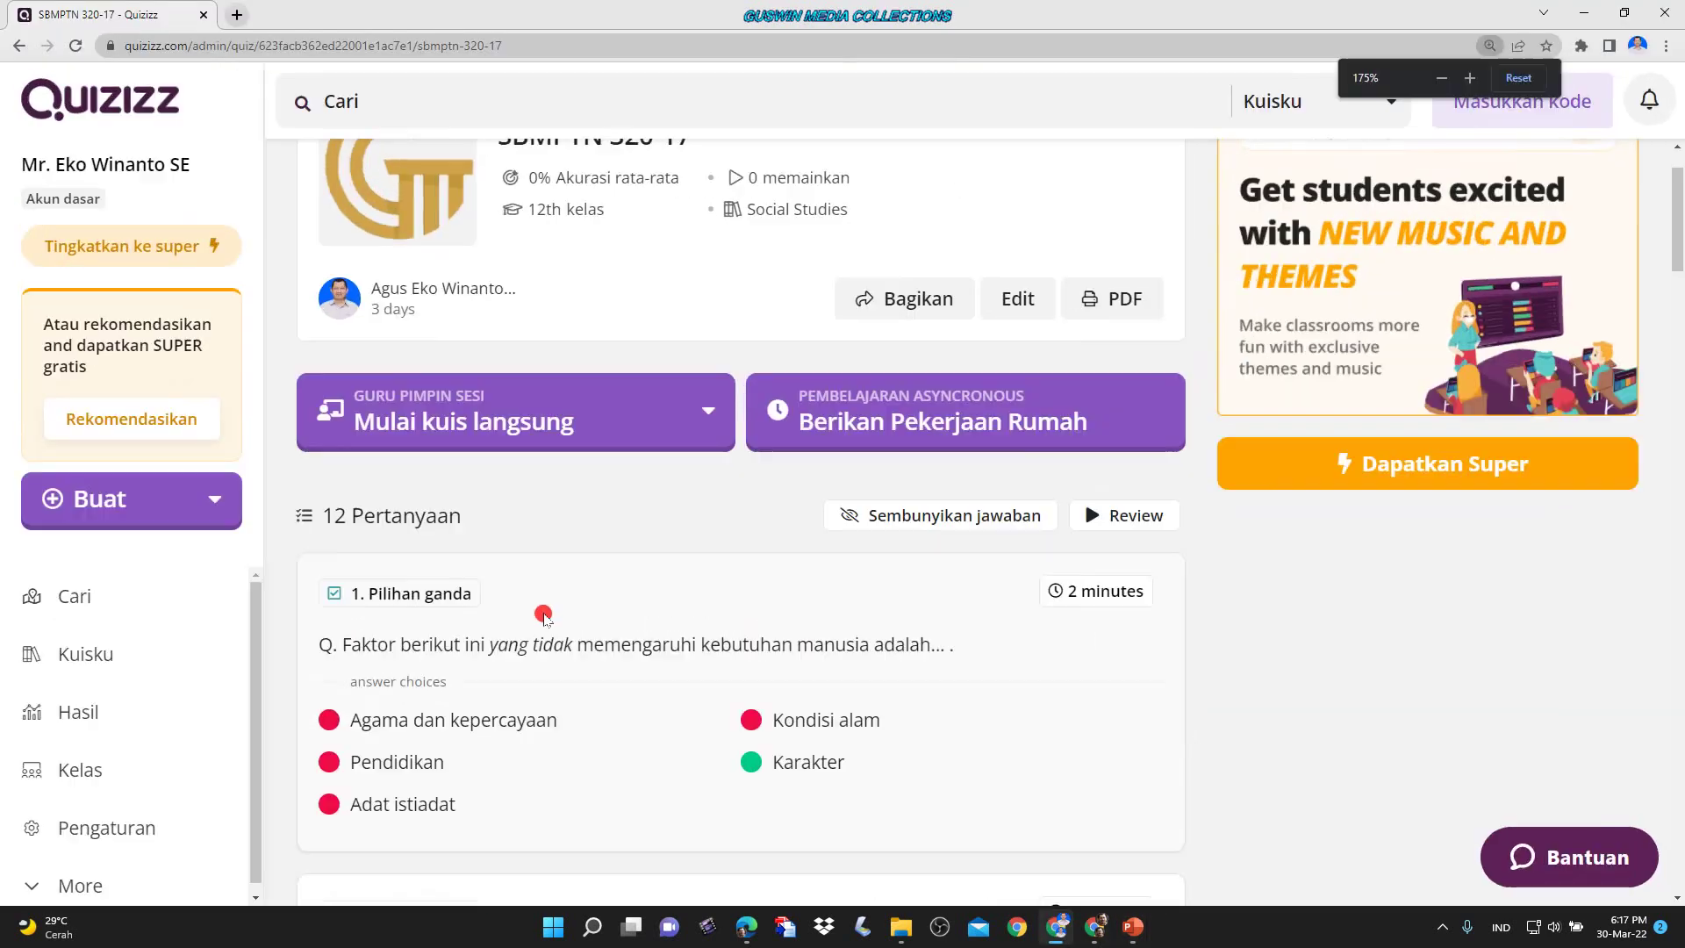
pyautogui.scroll(1, 545, 614)
pyautogui.scroll(-3, 455, 621)
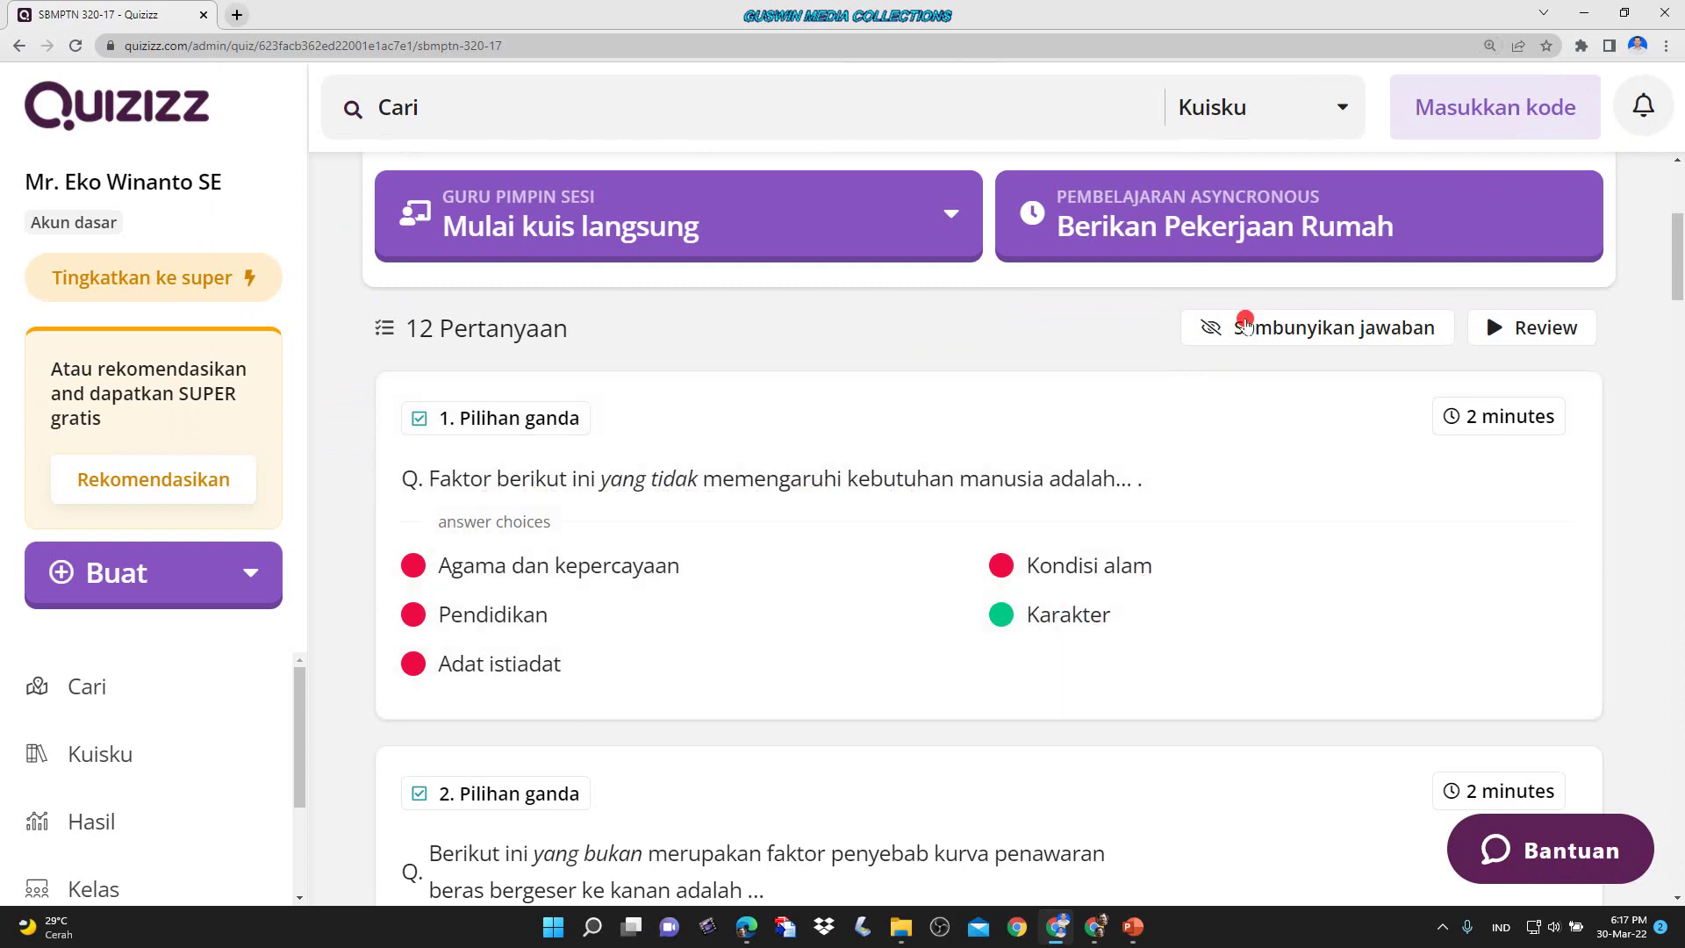
pyautogui.click(1250, 329)
pyautogui.click(1252, 330)
# Review the quiz's questions and marked answers through question 12 and return to the beginning of the question list.
pyautogui.scroll(-10, 1060, 553)
pyautogui.scroll(-15, 1061, 551)
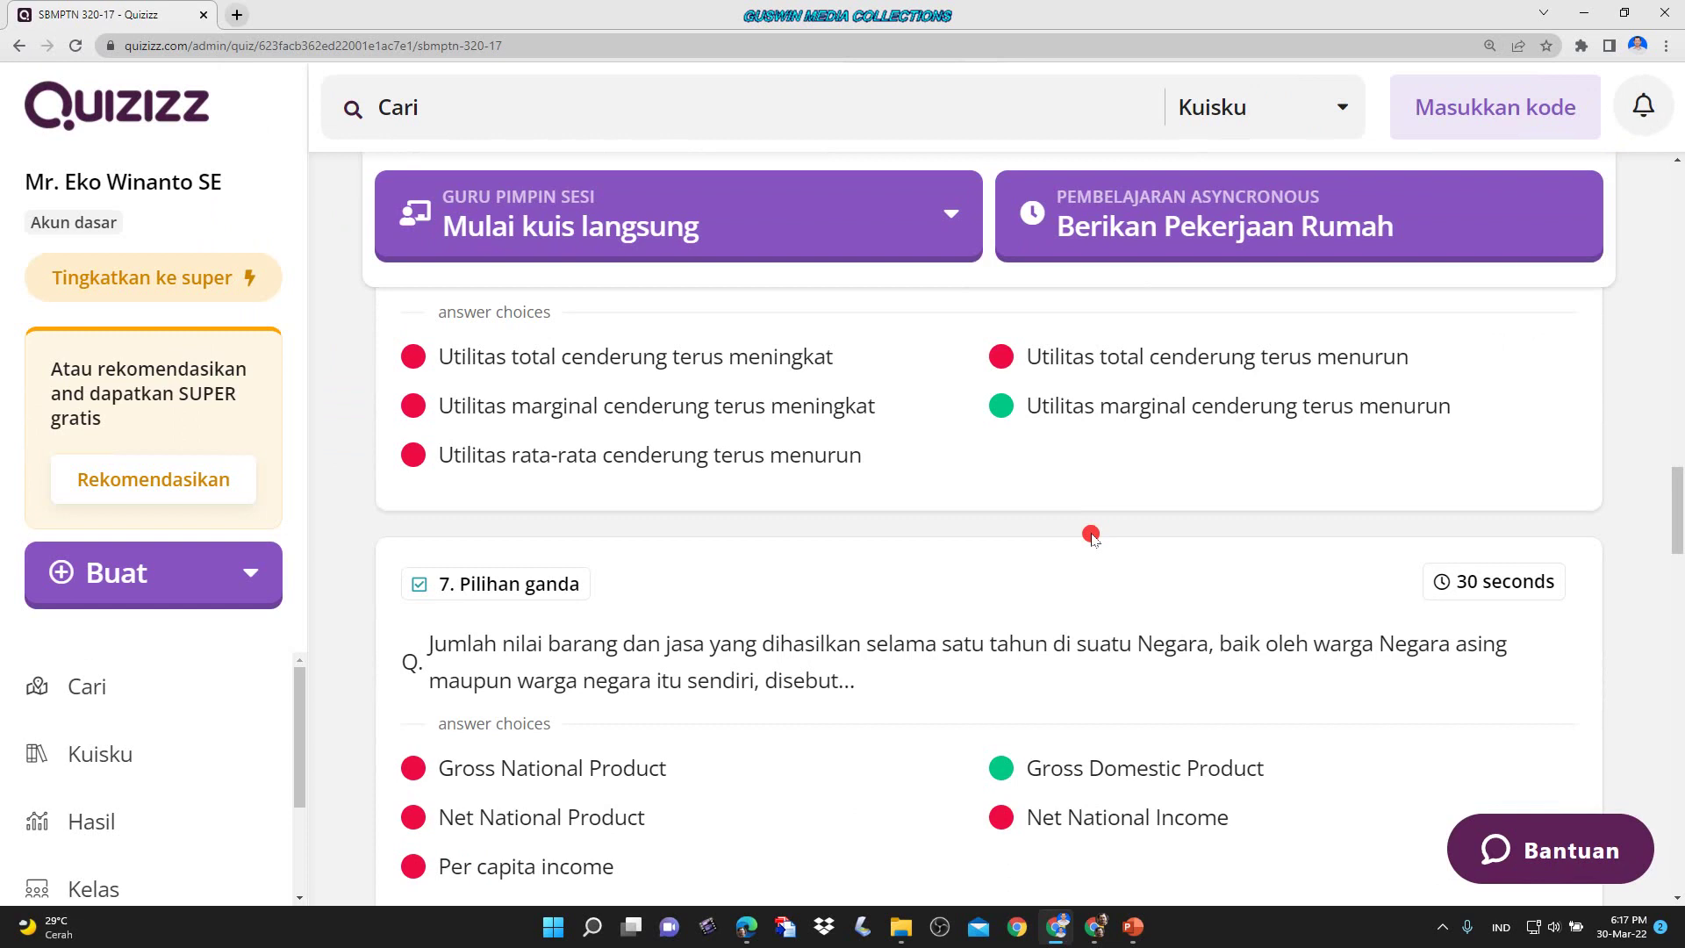
pyautogui.scroll(-5, 1088, 540)
pyautogui.scroll(-14, 1095, 498)
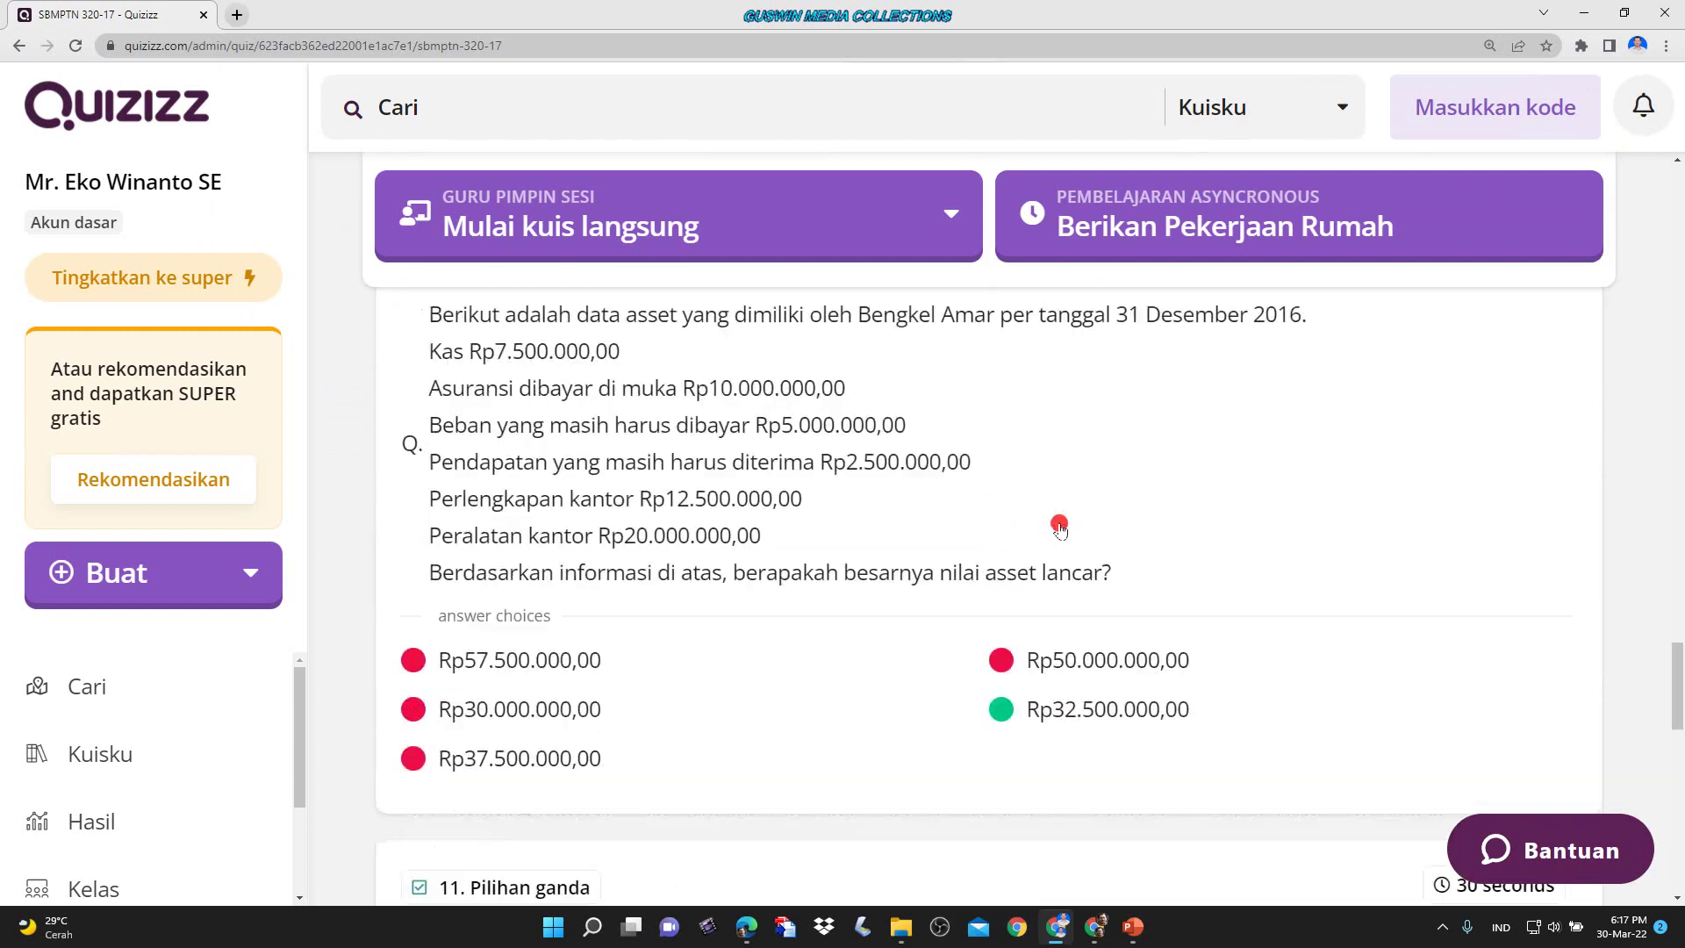
pyautogui.scroll(-8, 1059, 525)
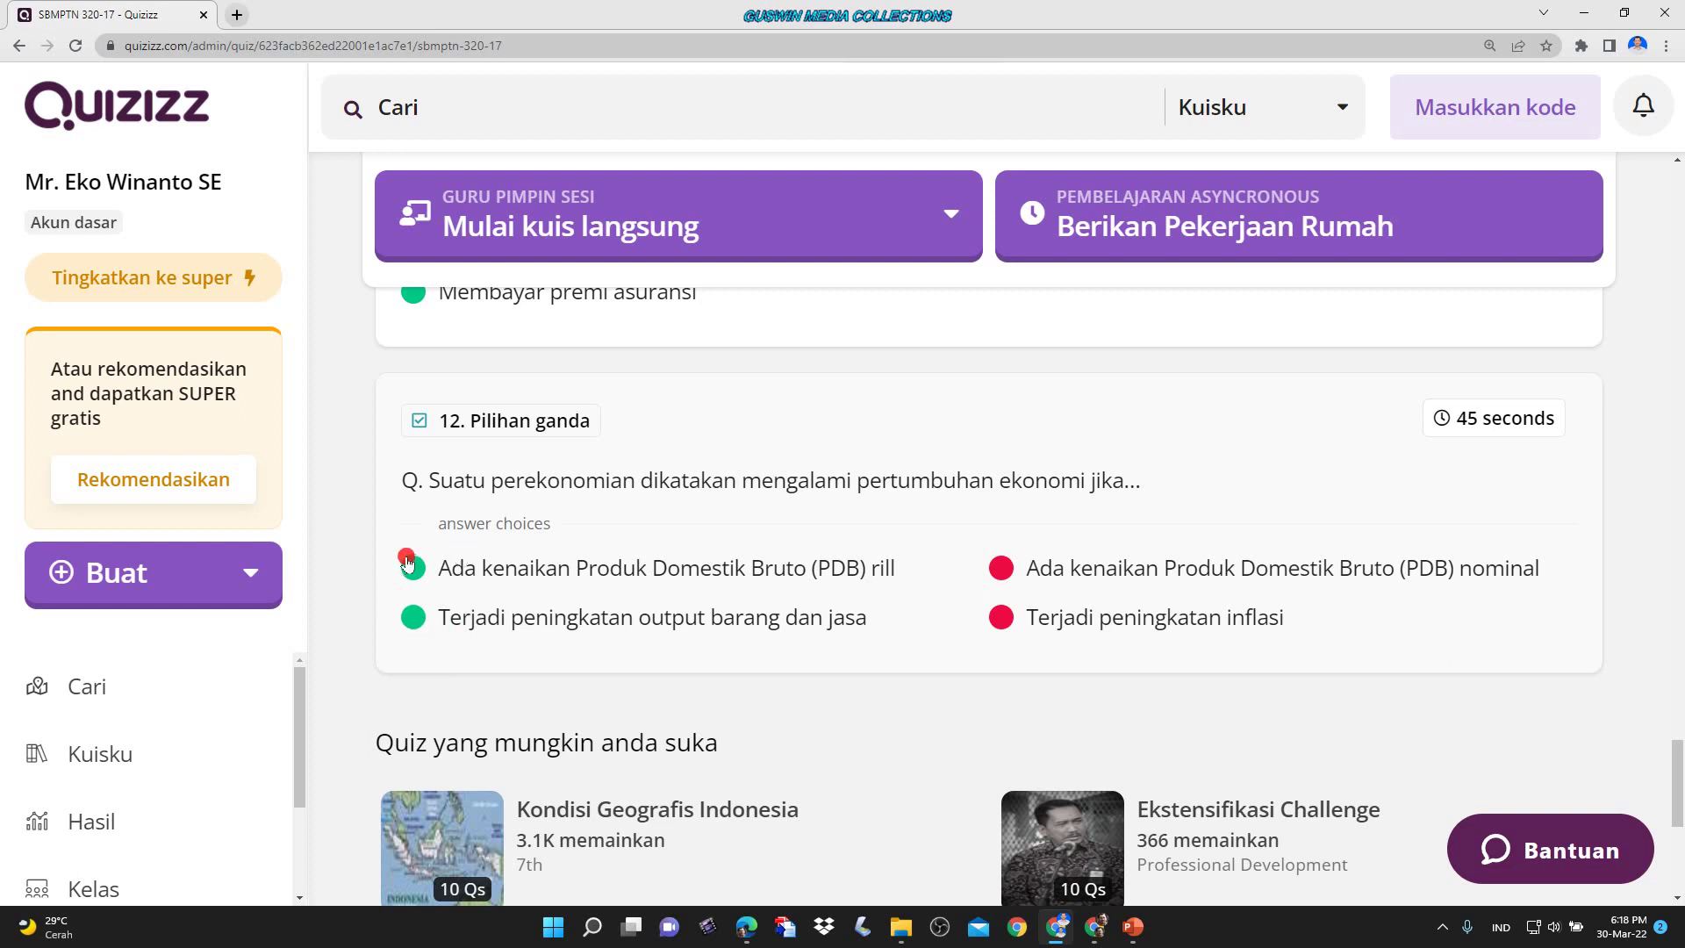
pyautogui.scroll(20, 430, 587)
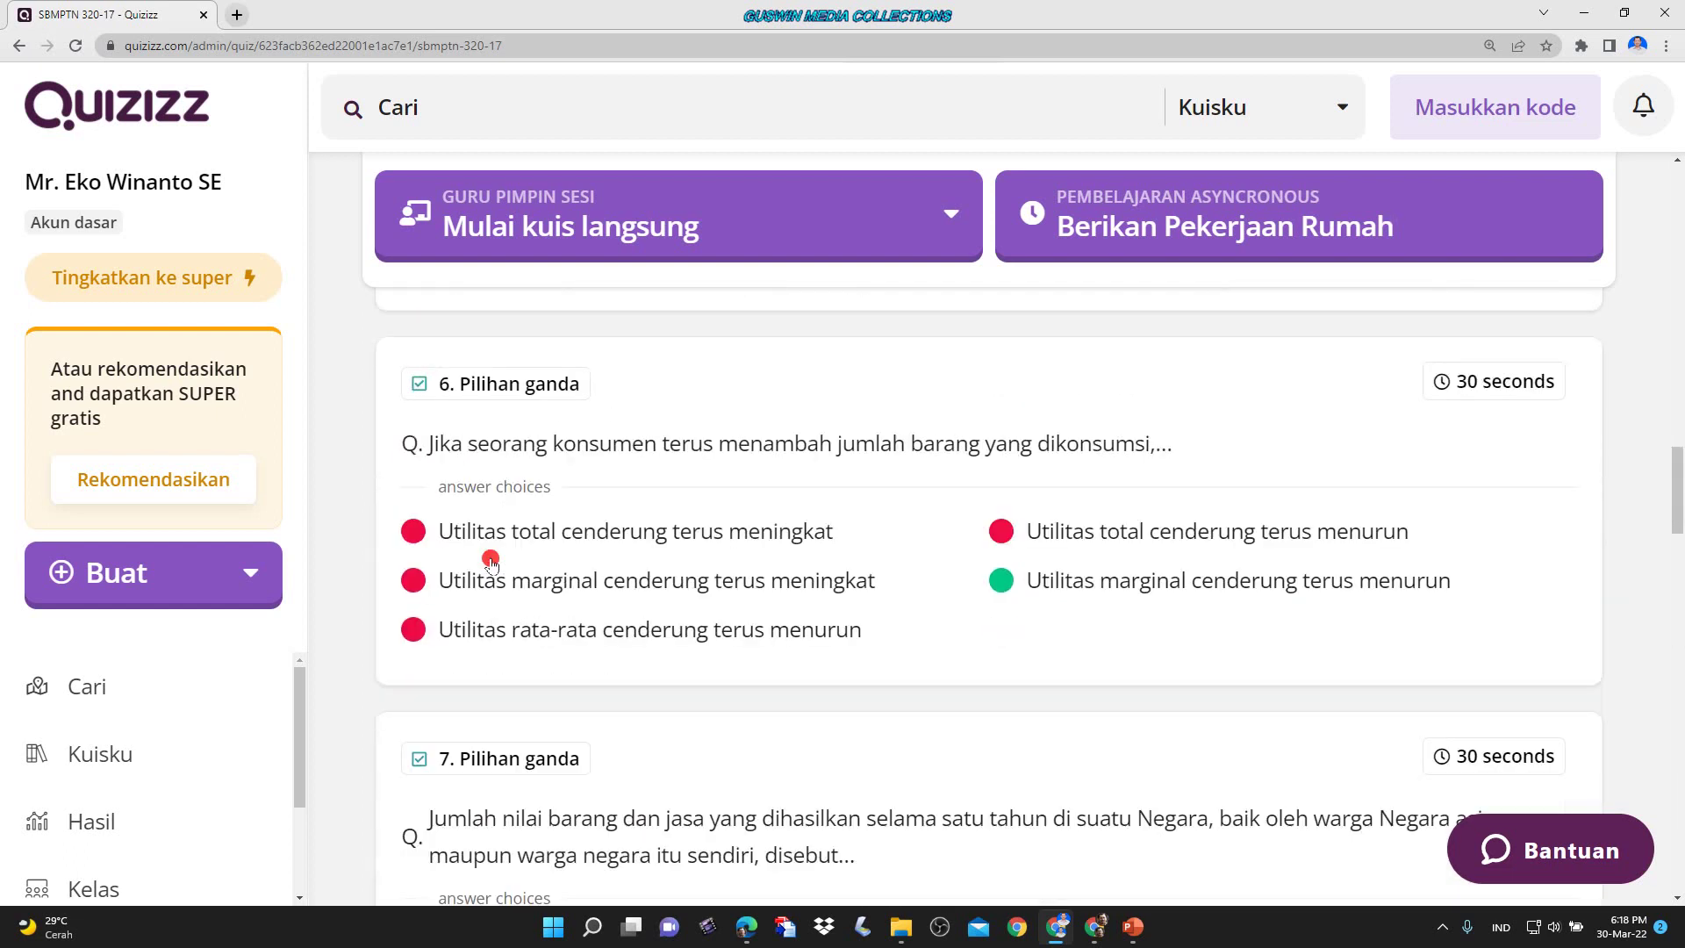
pyautogui.scroll(20, 965, 721)
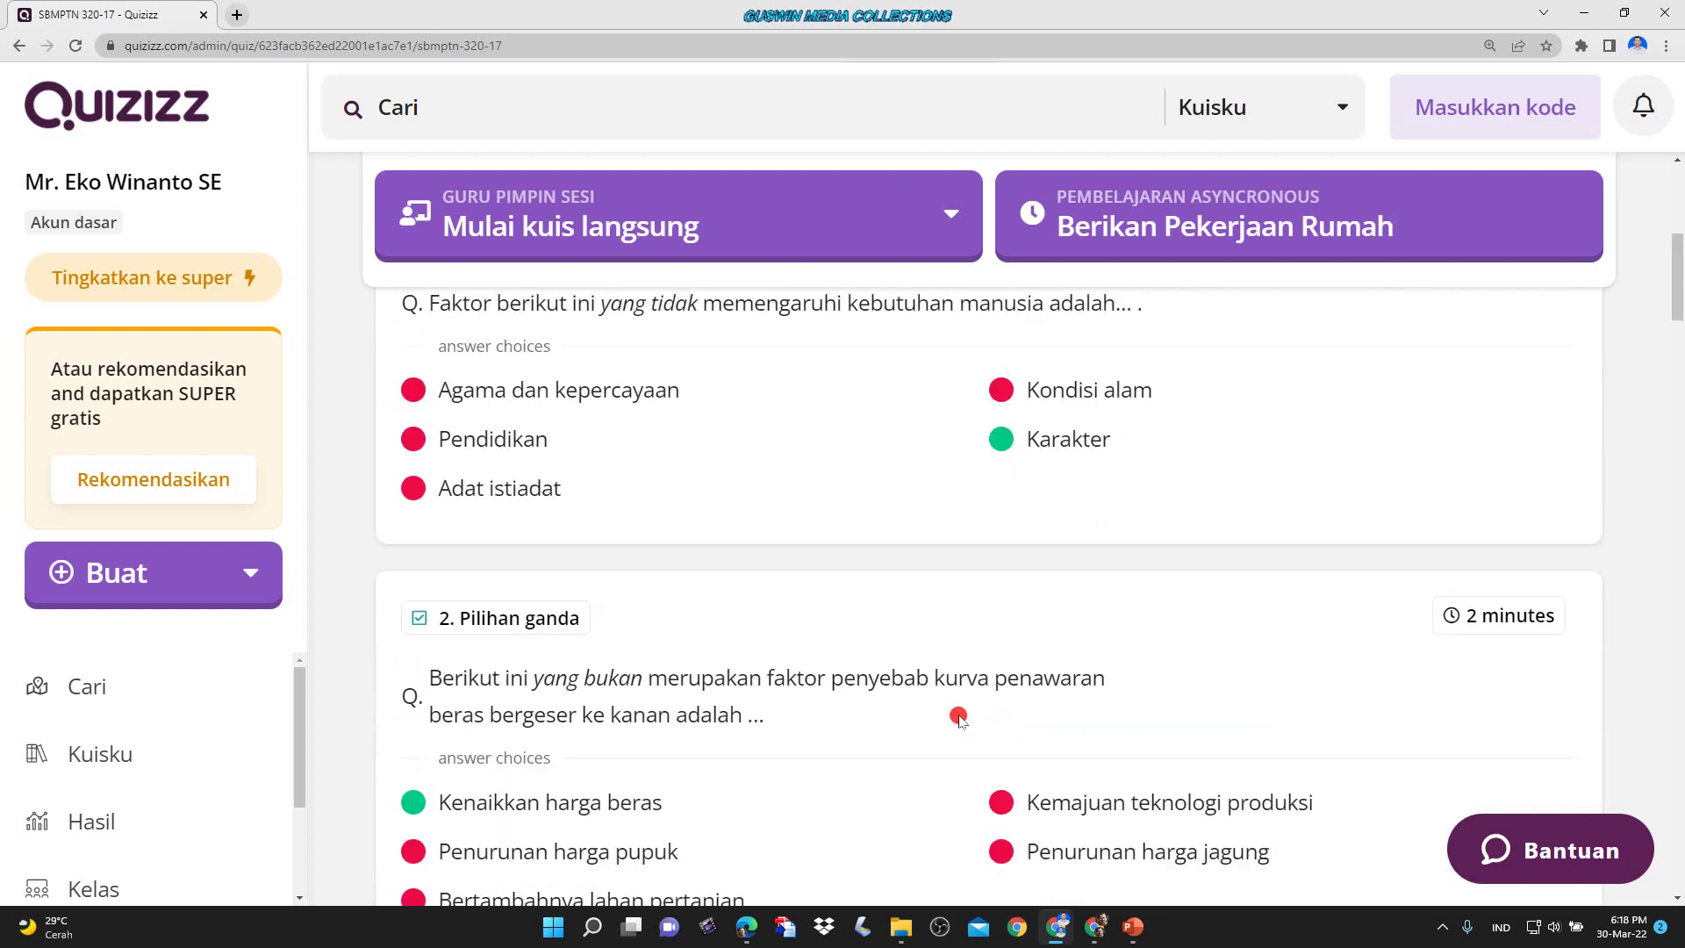
pyautogui.scroll(-2, 960, 715)
pyautogui.scroll(2, 960, 716)
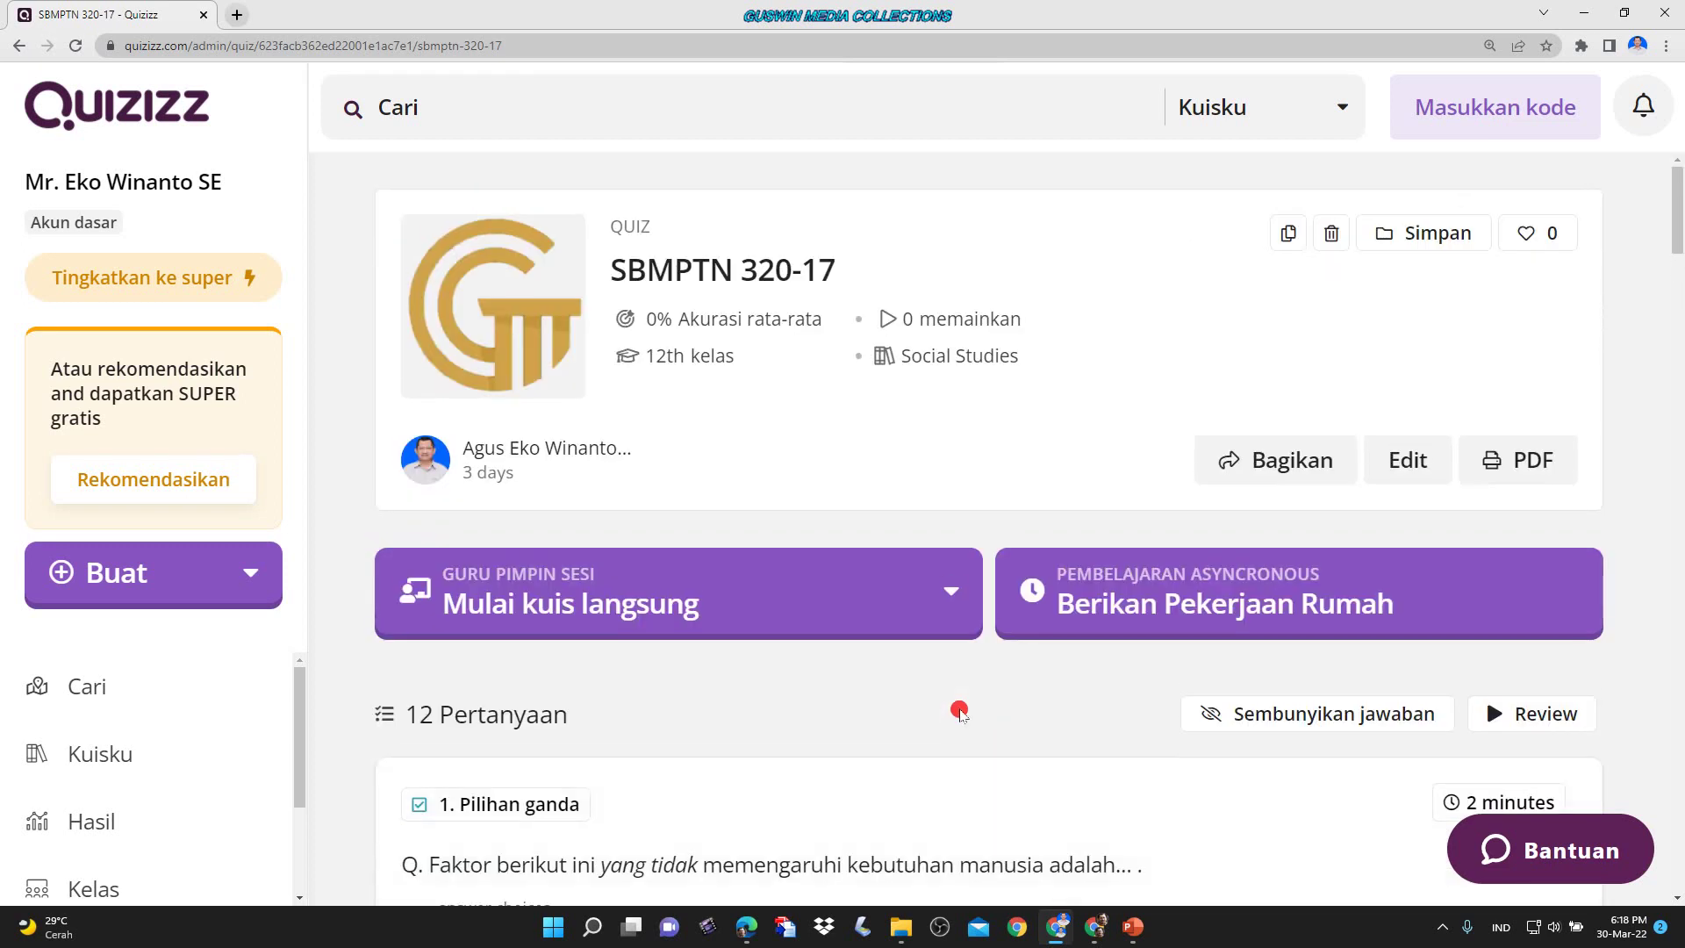
pyautogui.scroll(-4, 974, 671)
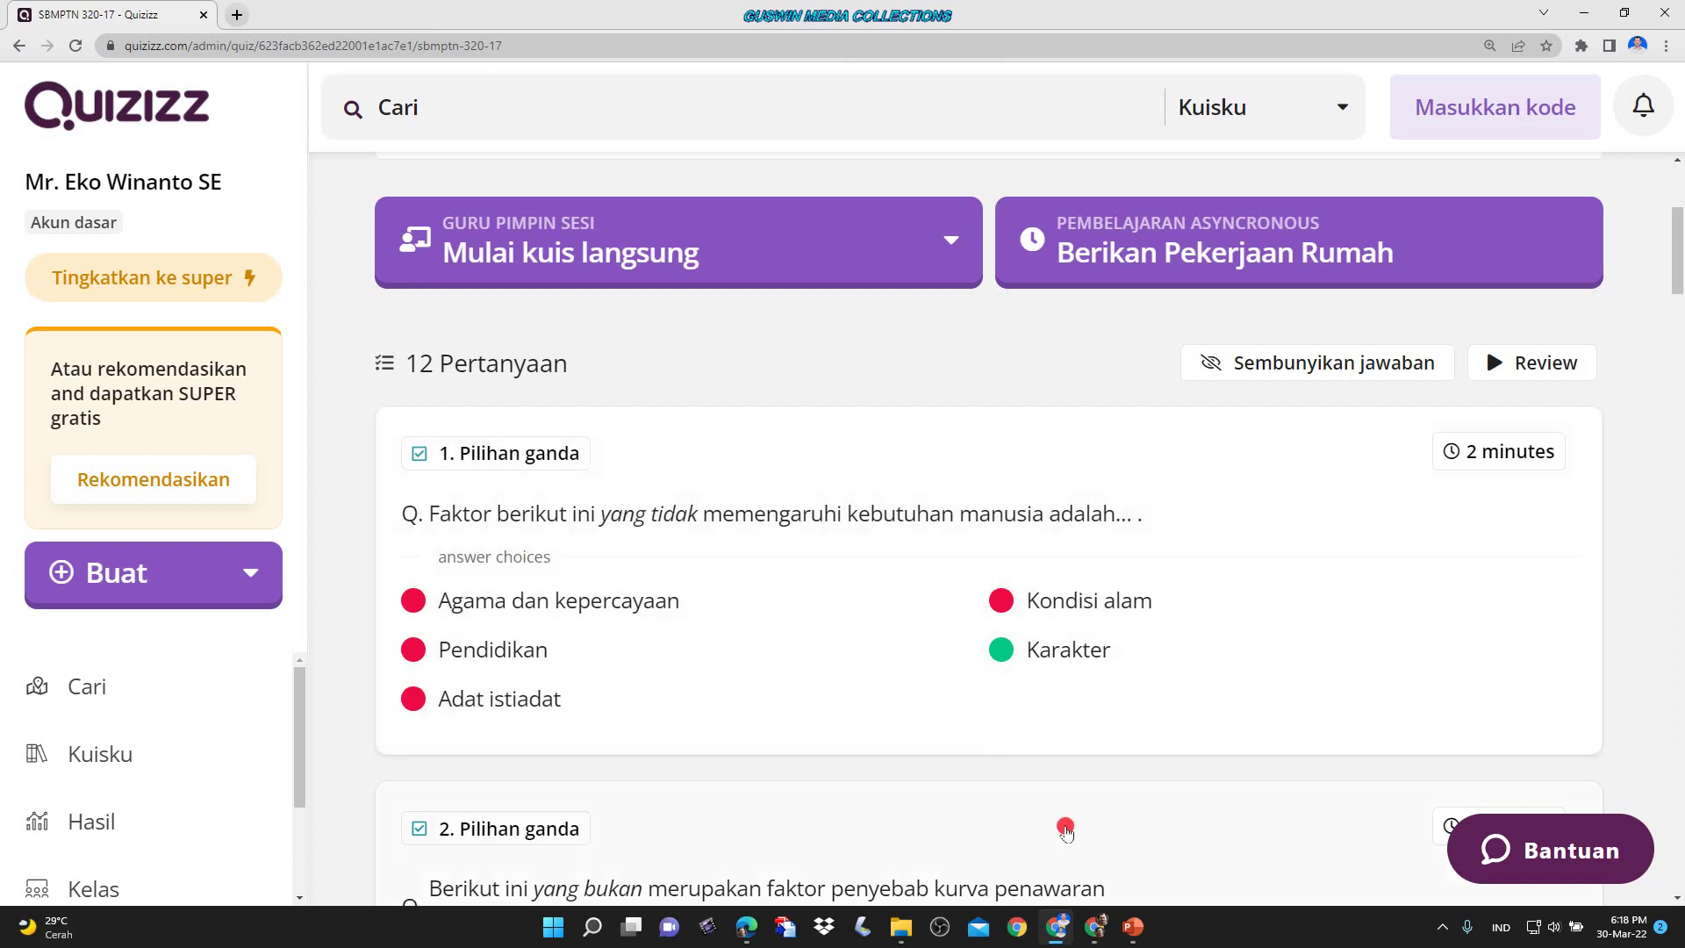
# Switch to the Template-UTBK.pptx presentation in PowerPoint and to Soal_Ekonomi_SBMPTN_2017_Kode_319.pdf in Edge.
pyautogui.moveTo(1130, 937)
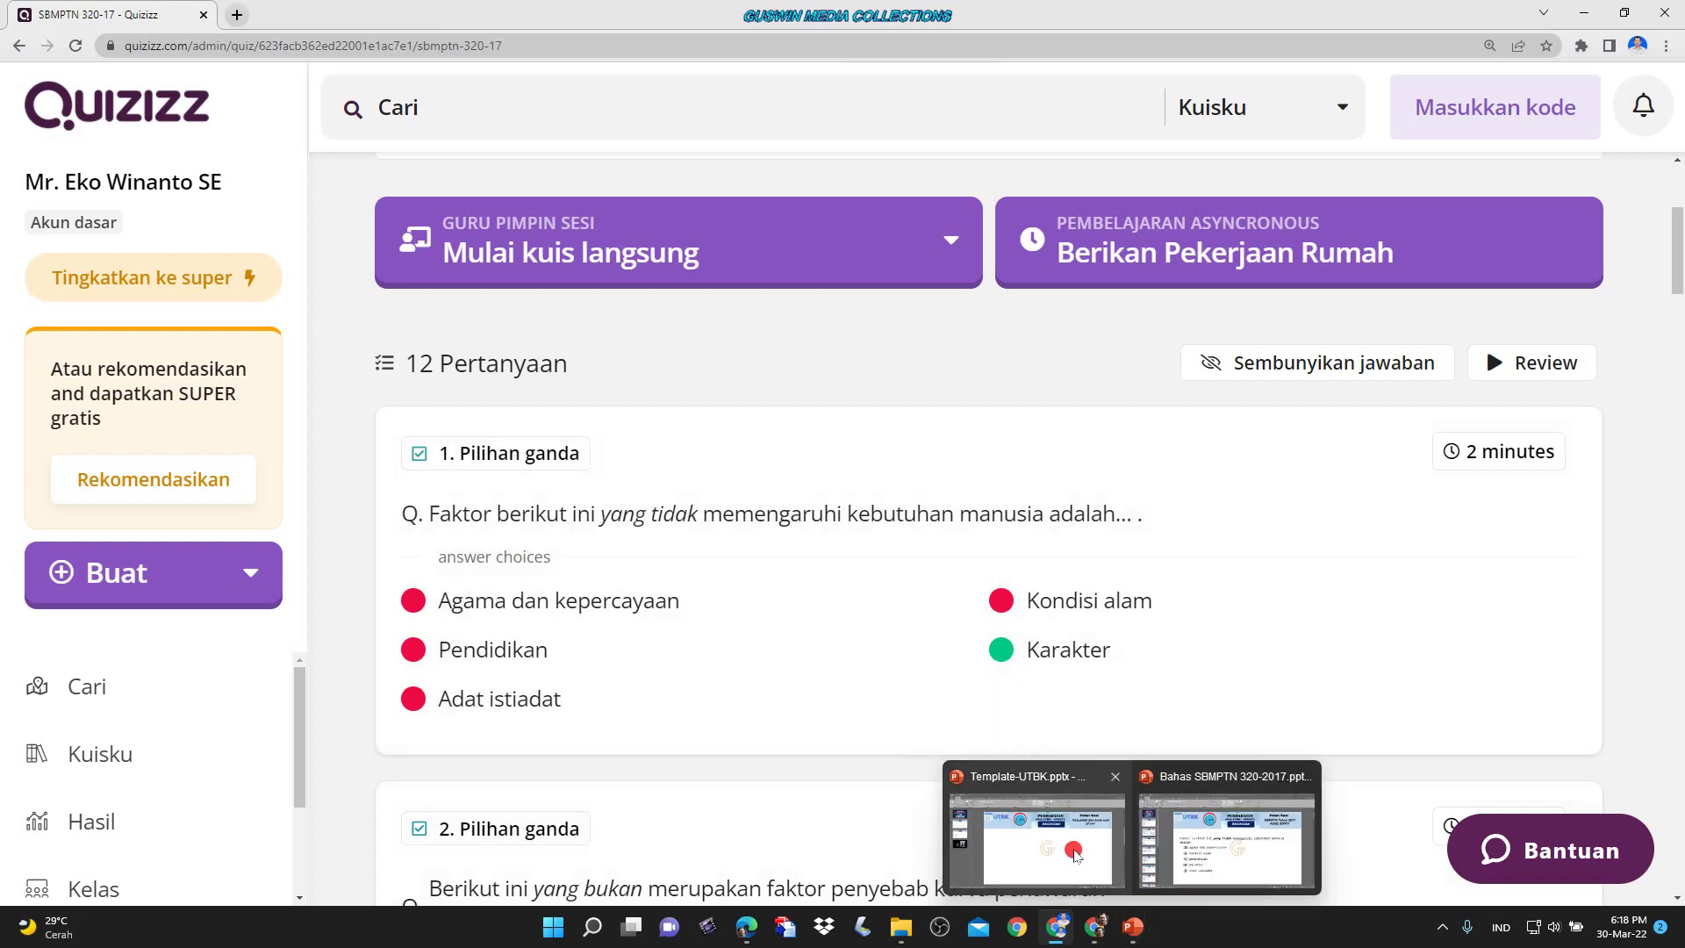
pyautogui.click(1078, 843)
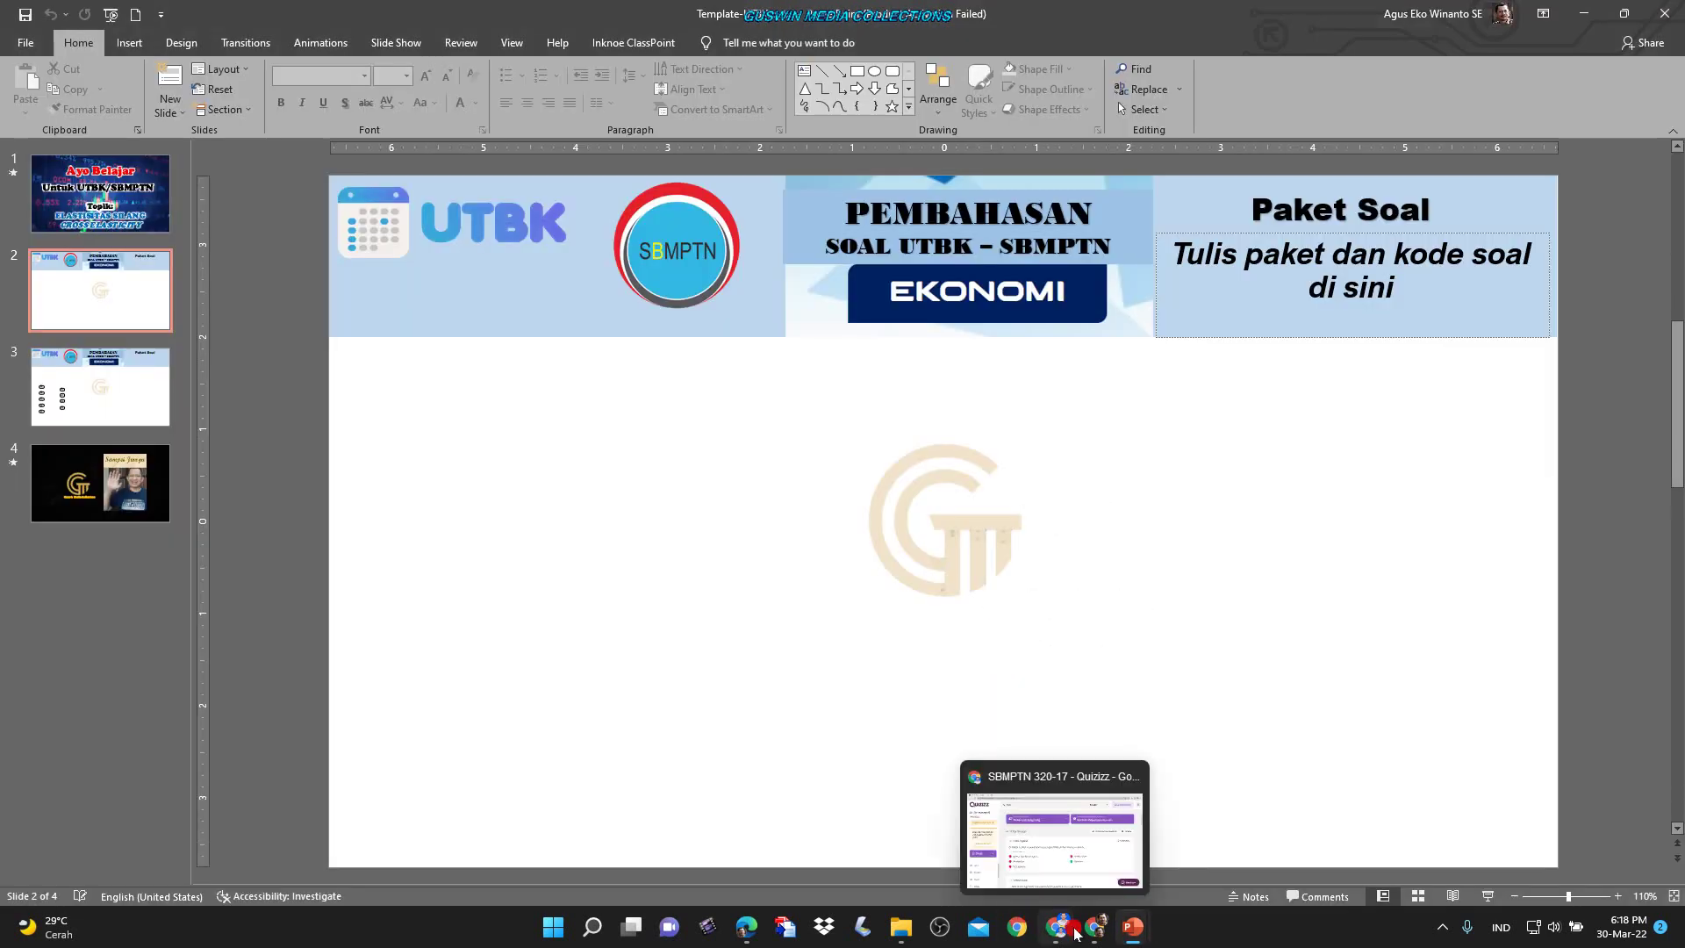
pyautogui.moveTo(751, 937)
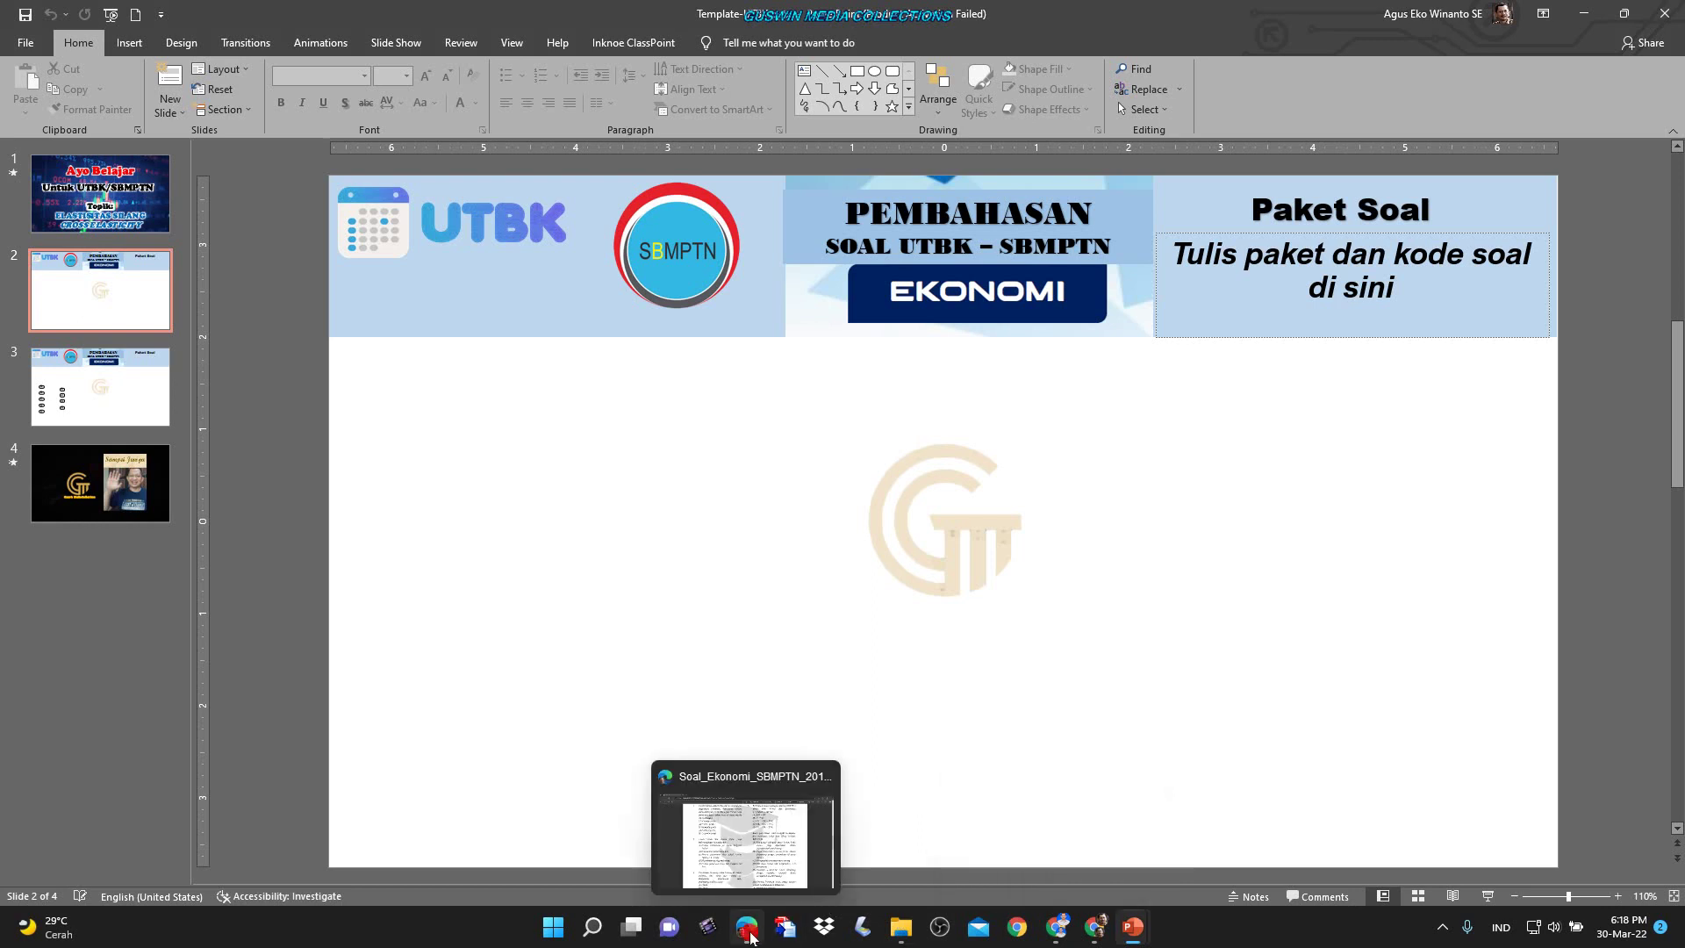
pyautogui.click(724, 870)
# Examine the economics exam questions on pages 2 and 3 of the SBMPTN 2017 Kode 319 PDF.
pyautogui.scroll(-3, 733, 766)
pyautogui.scroll(3, 724, 766)
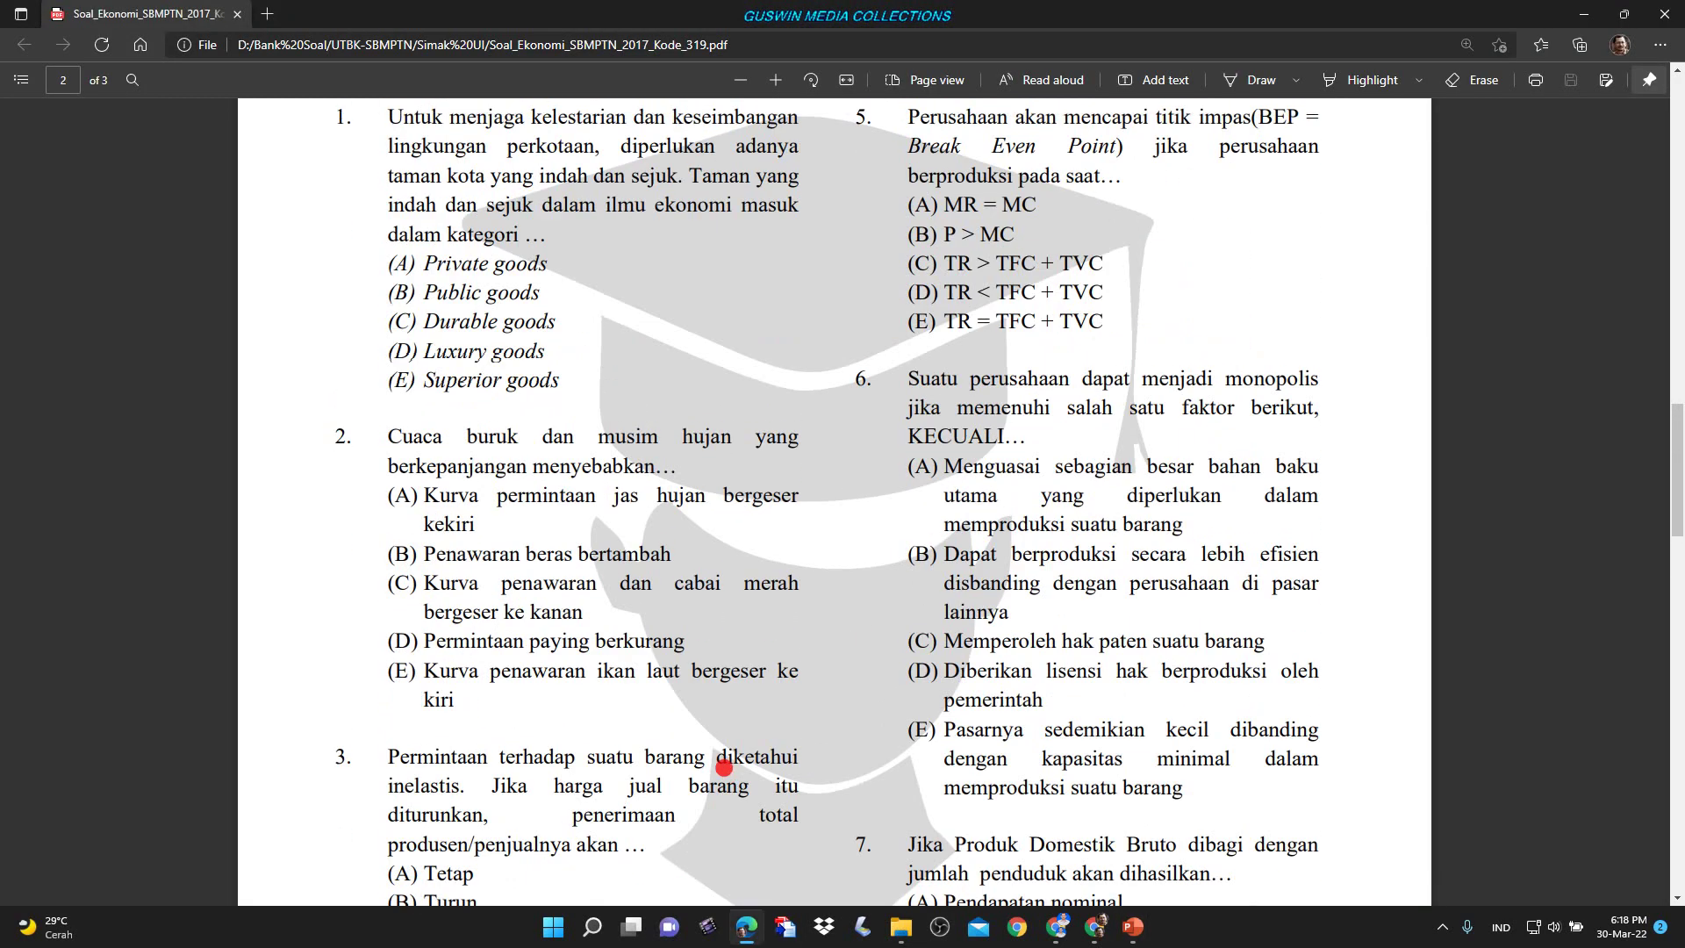
pyautogui.scroll(-2, 754, 693)
pyautogui.scroll(-1, 745, 794)
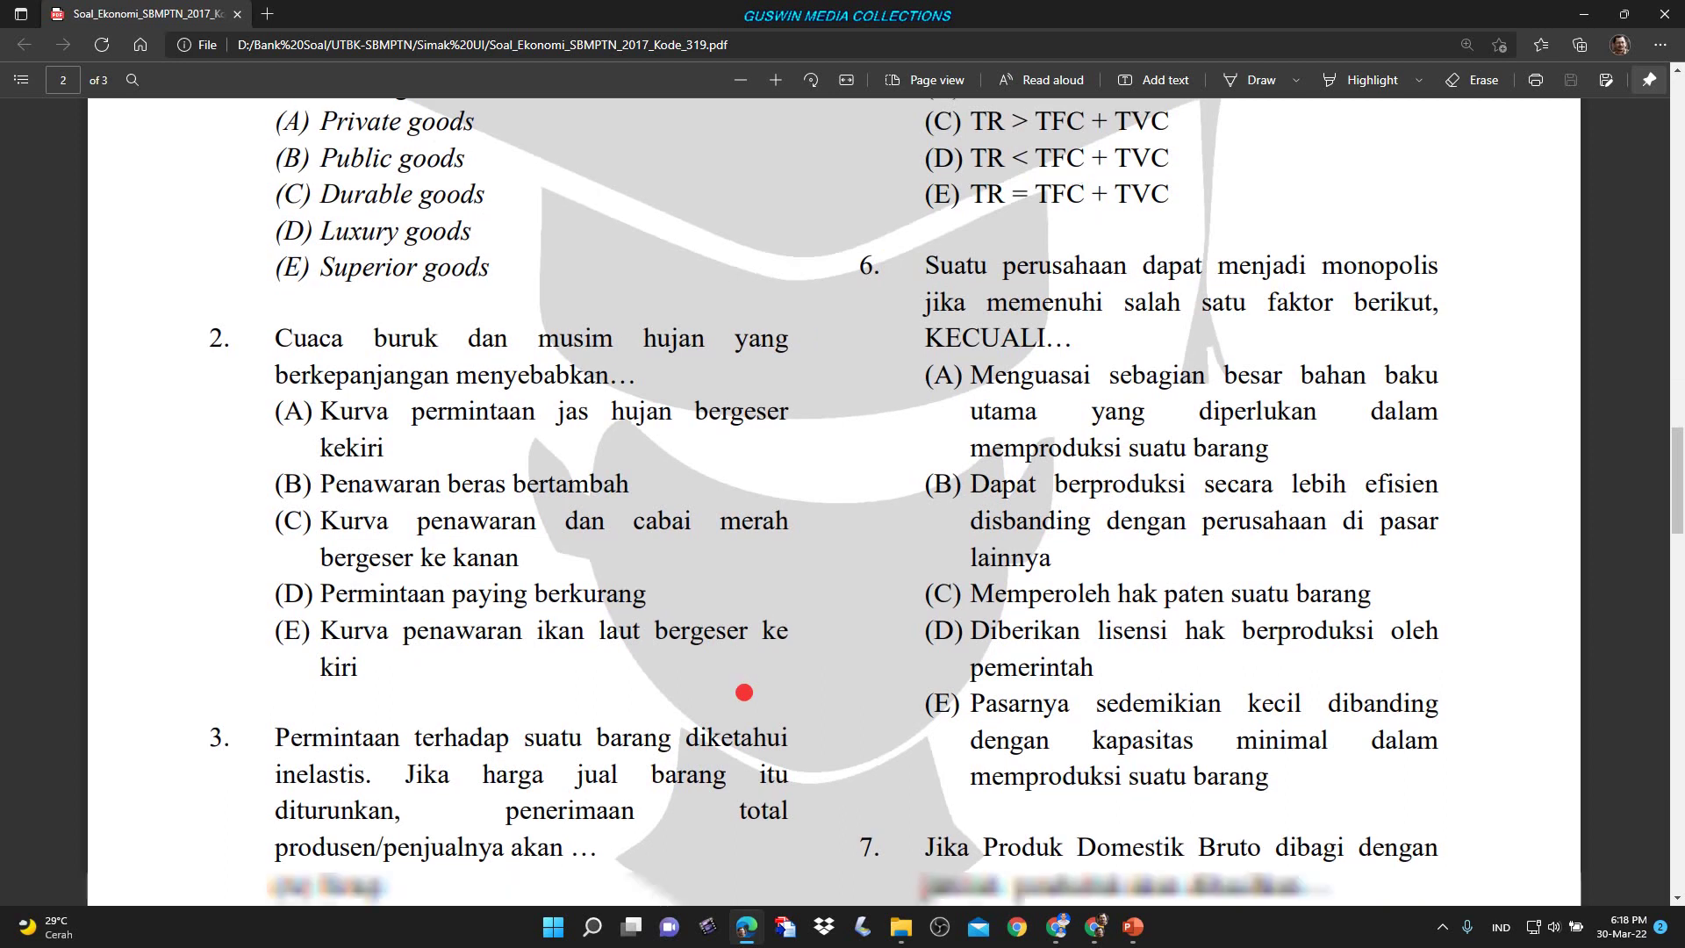
pyautogui.keyDown('ctrl'); pyautogui.scroll(1, 745, 796); pyautogui.keyUp('ctrl')
pyautogui.scroll(-10, 744, 696)
pyautogui.scroll(2, 682, 681)
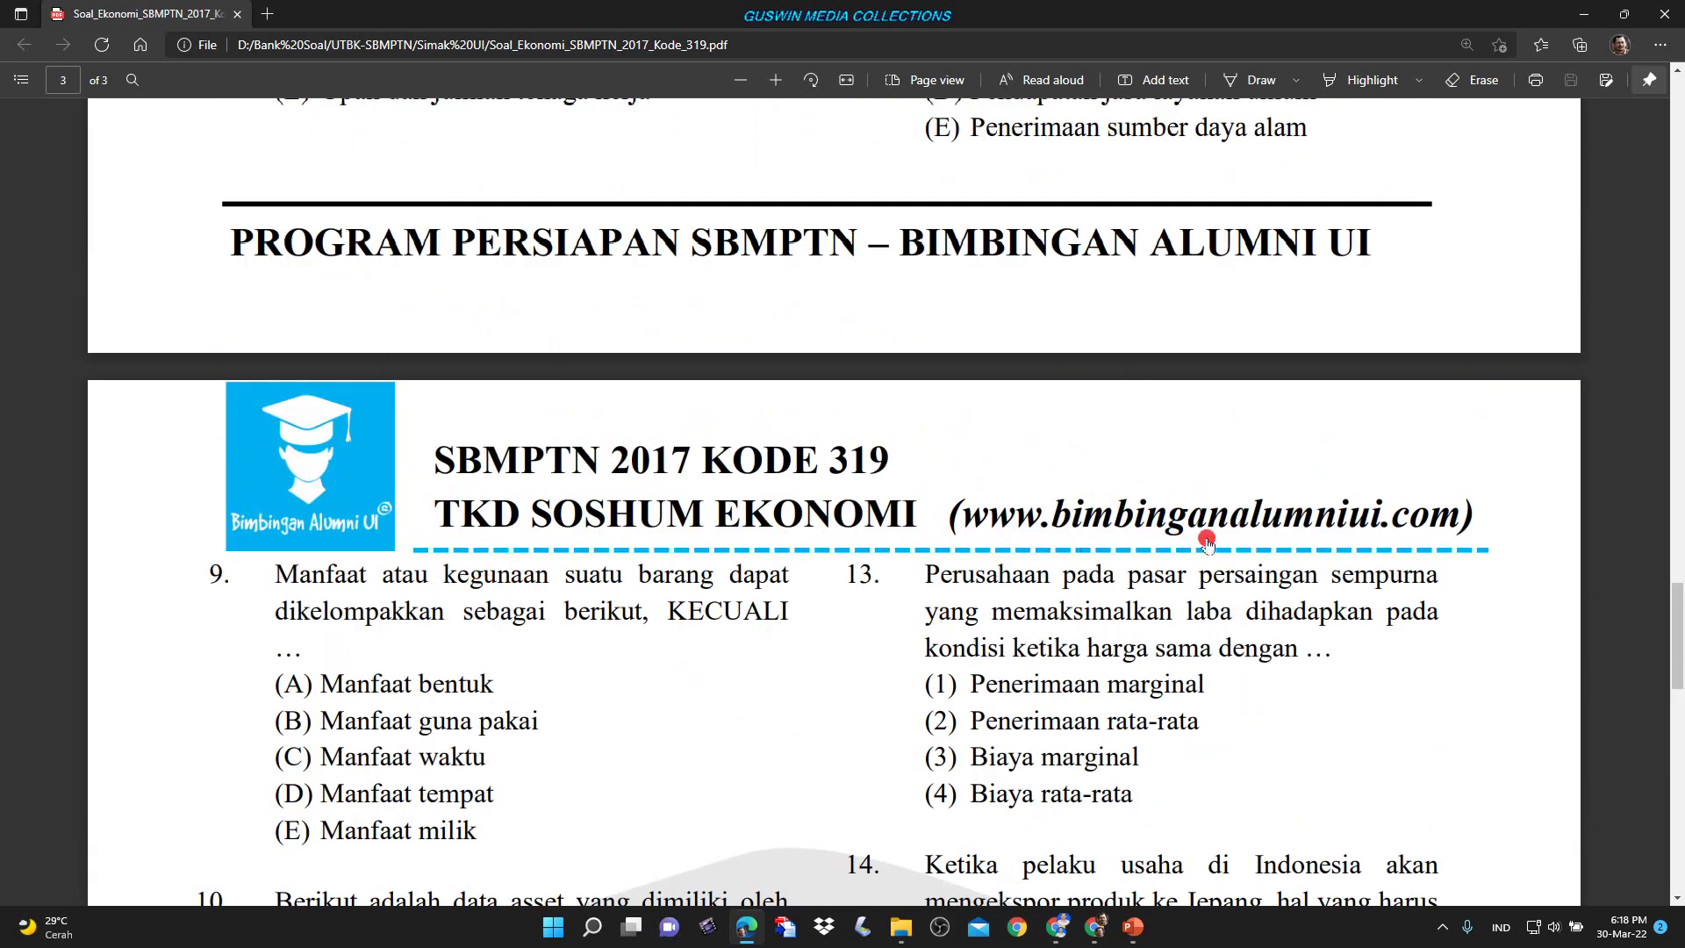
pyautogui.scroll(-1, 947, 654)
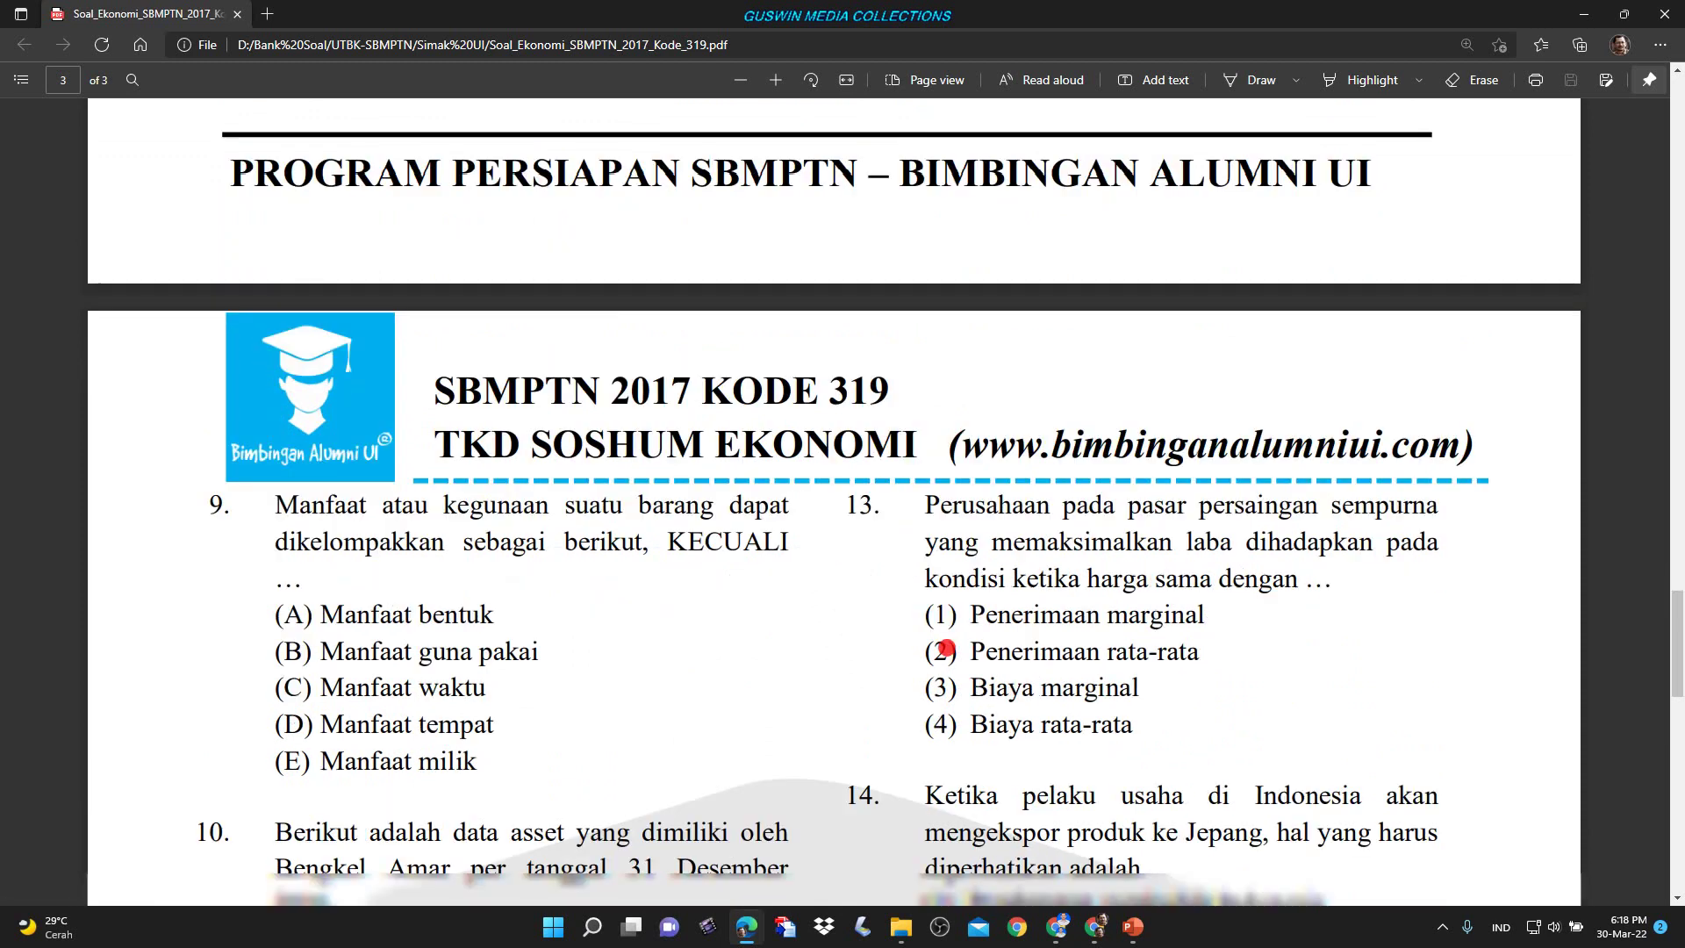
# Switch to the Template-UTBK.pptx presentation and add two new slides after slide 2.
pyautogui.scroll(-2, 945, 649)
pyautogui.scroll(3, 821, 643)
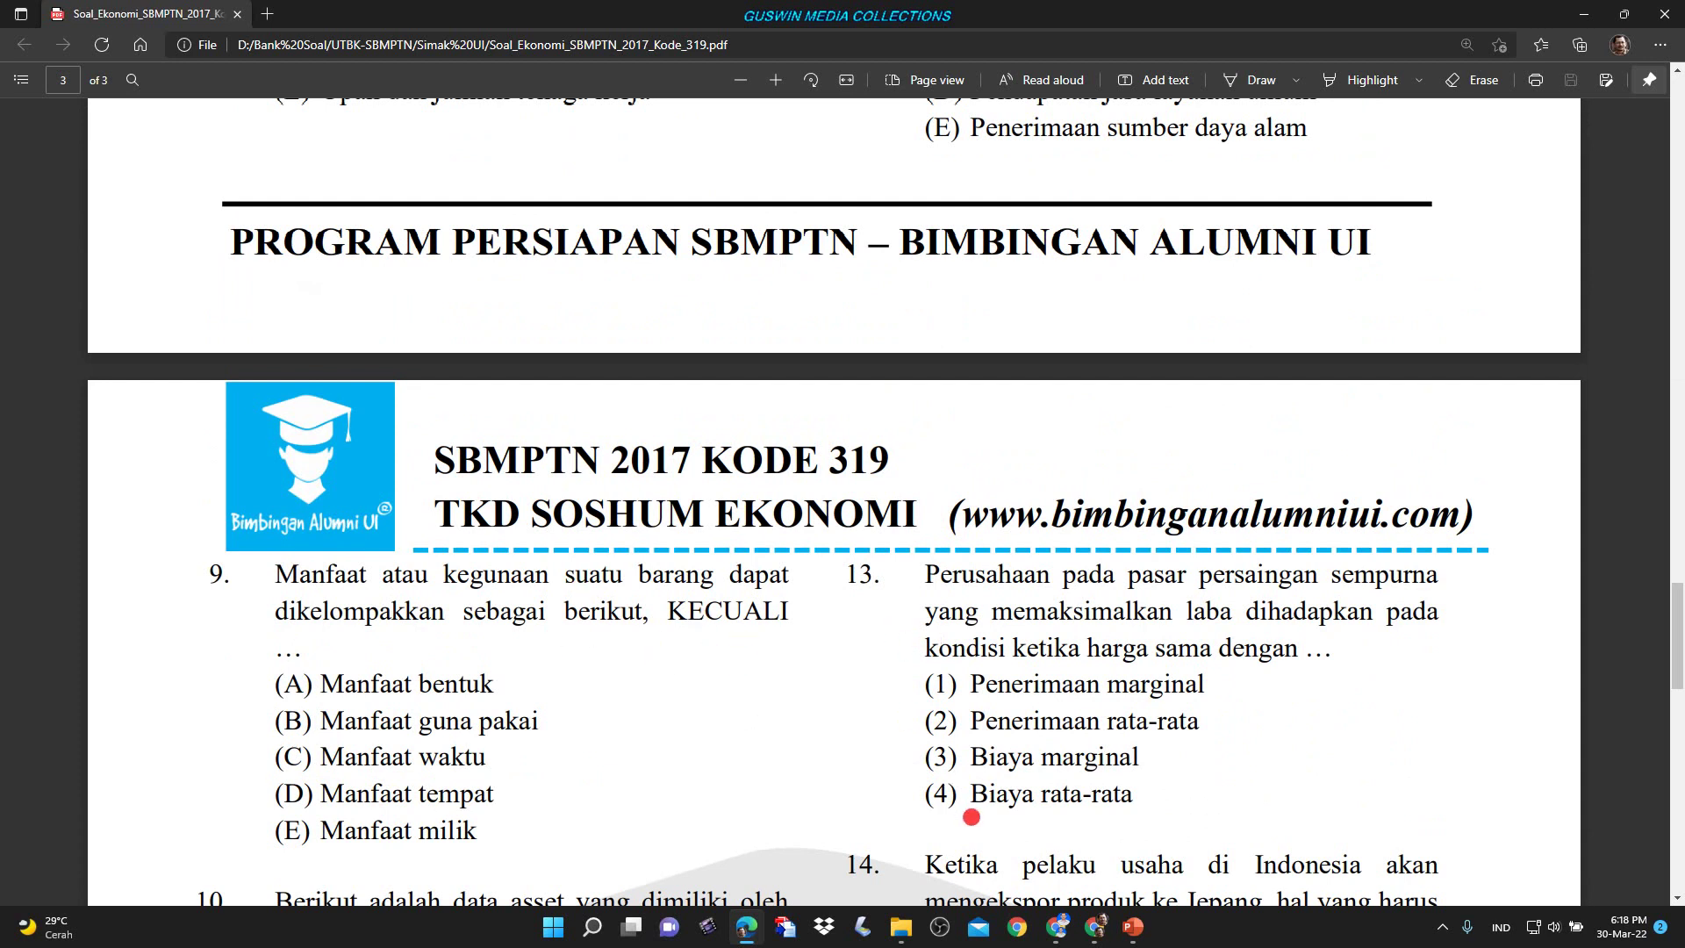
pyautogui.click(1124, 932)
pyautogui.click(1040, 856)
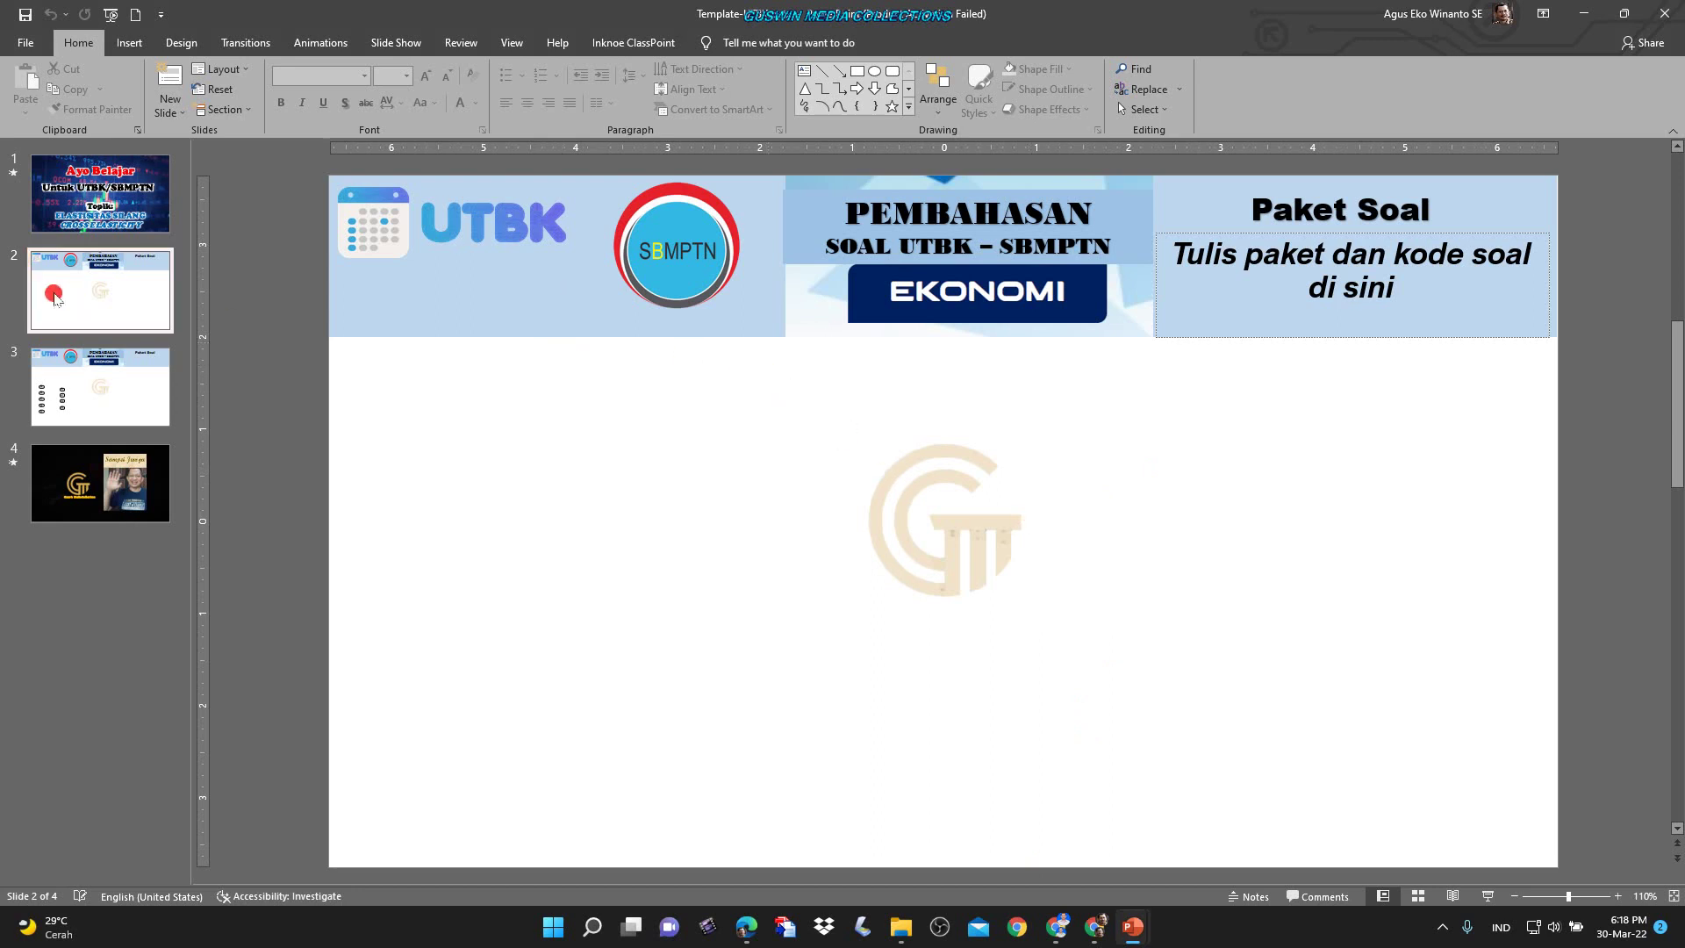
pyautogui.click(170, 76)
pyautogui.click(169, 75)
pyautogui.click(98, 463)
pyautogui.press('Up')
pyautogui.press('Up')
pyautogui.click(660, 570)
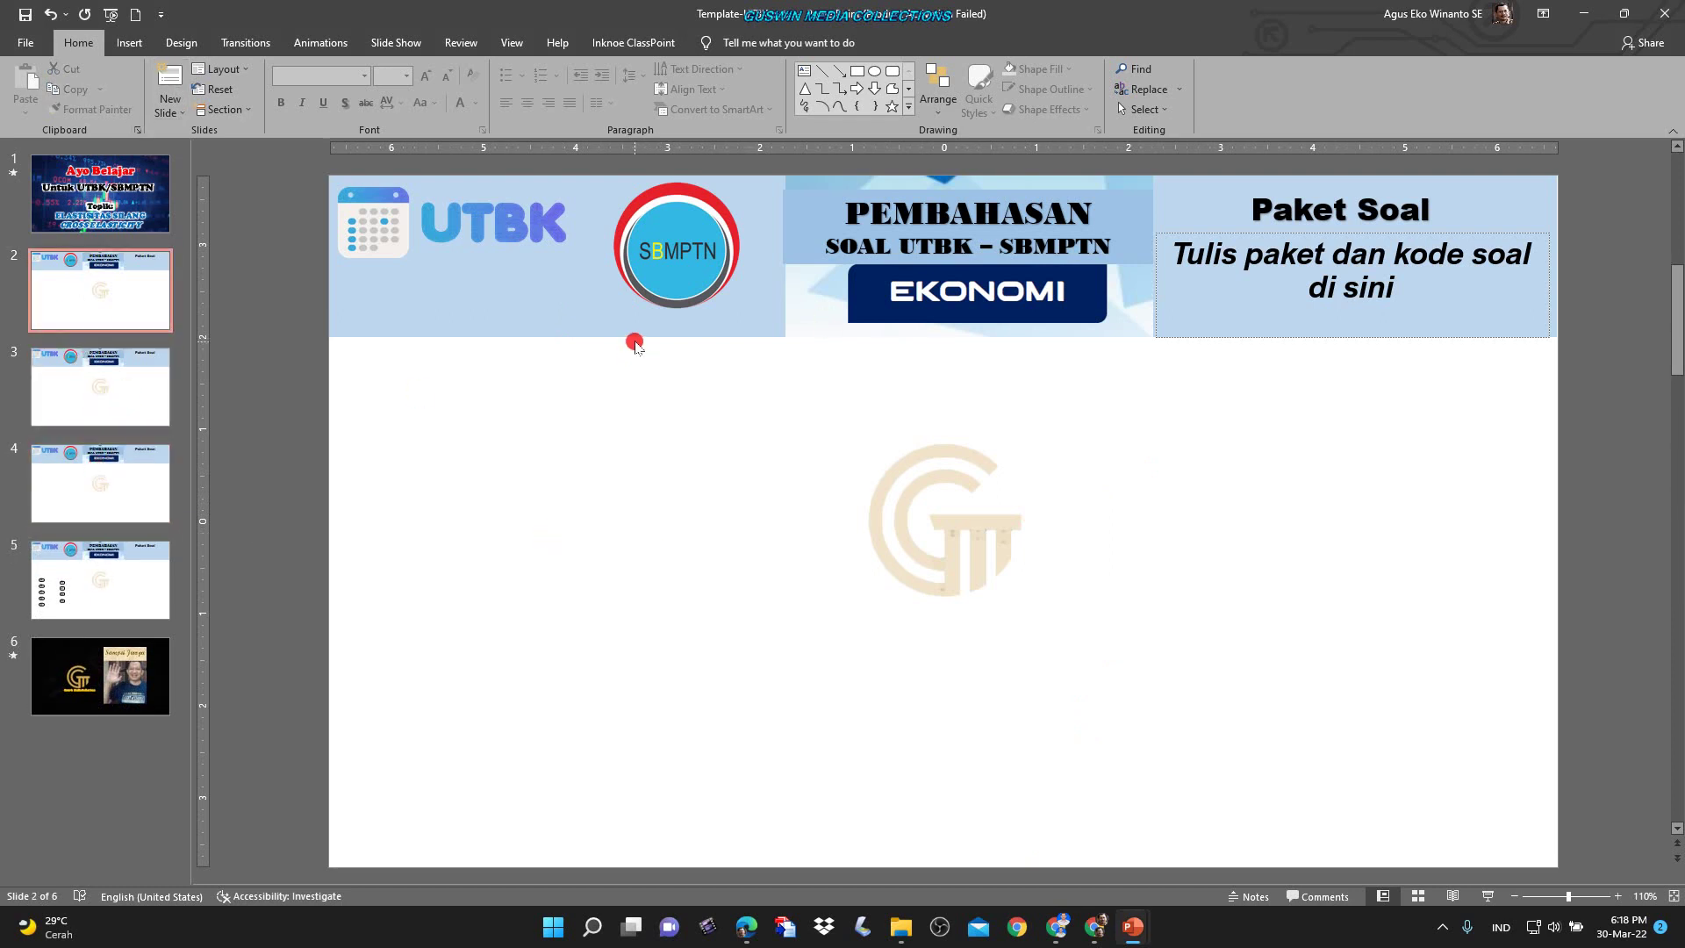
# Create a new presentation, set its slide to the Blank layout and apply the Organic theme.
pyautogui.click(137, 16)
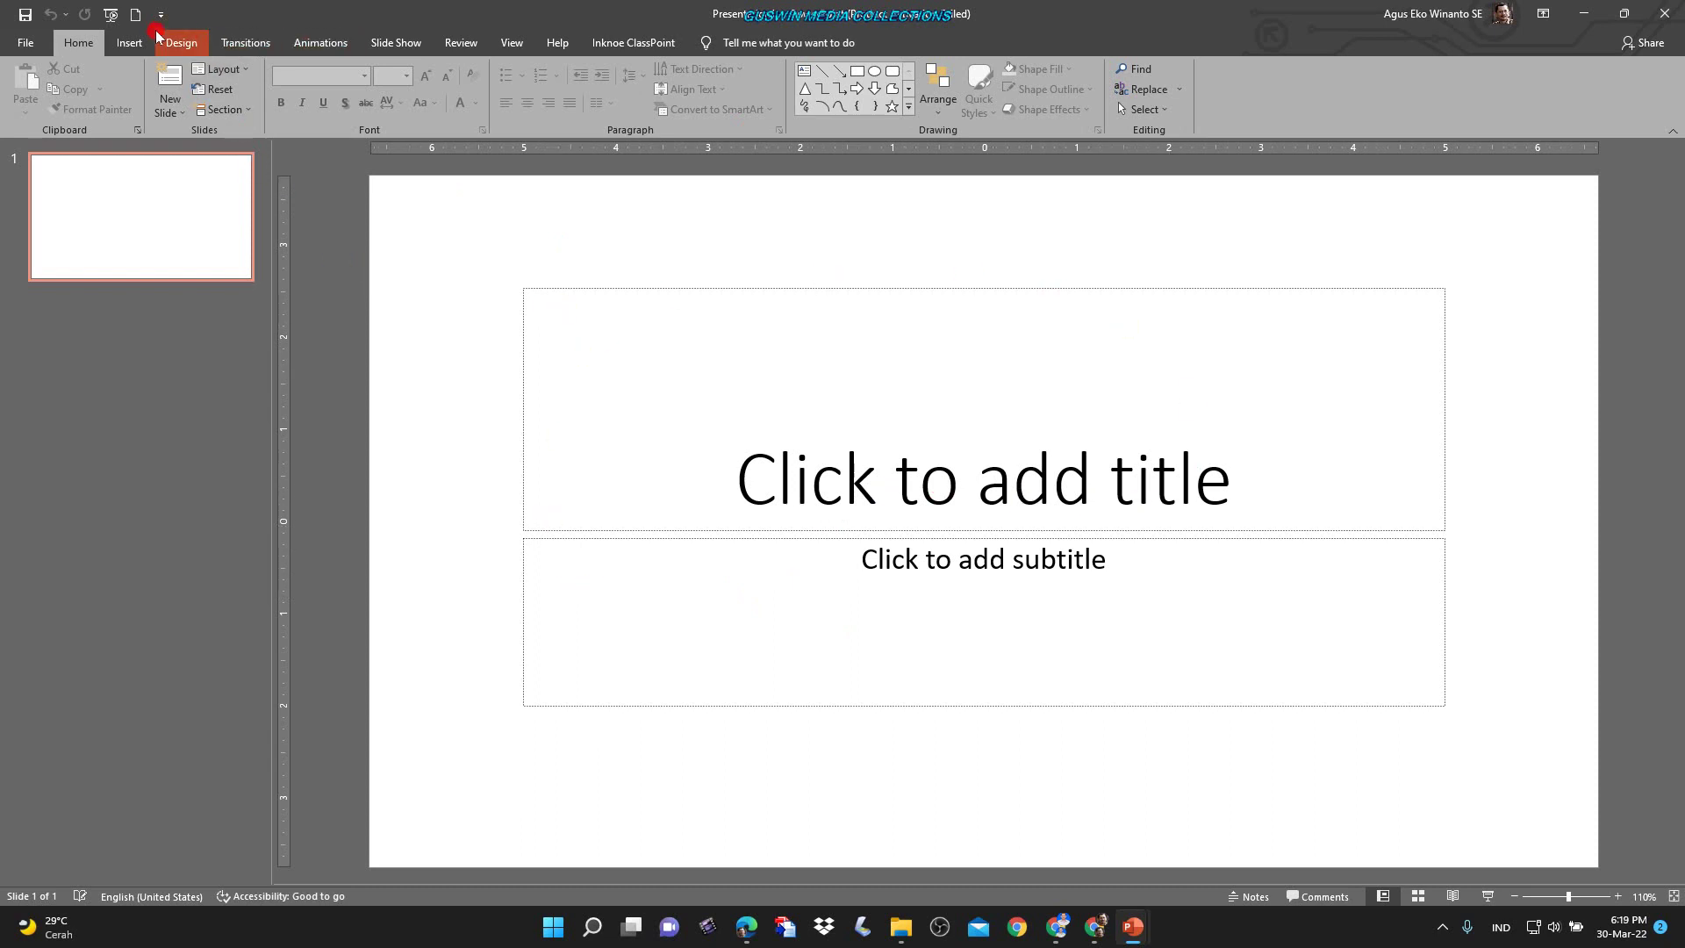
pyautogui.click(243, 71)
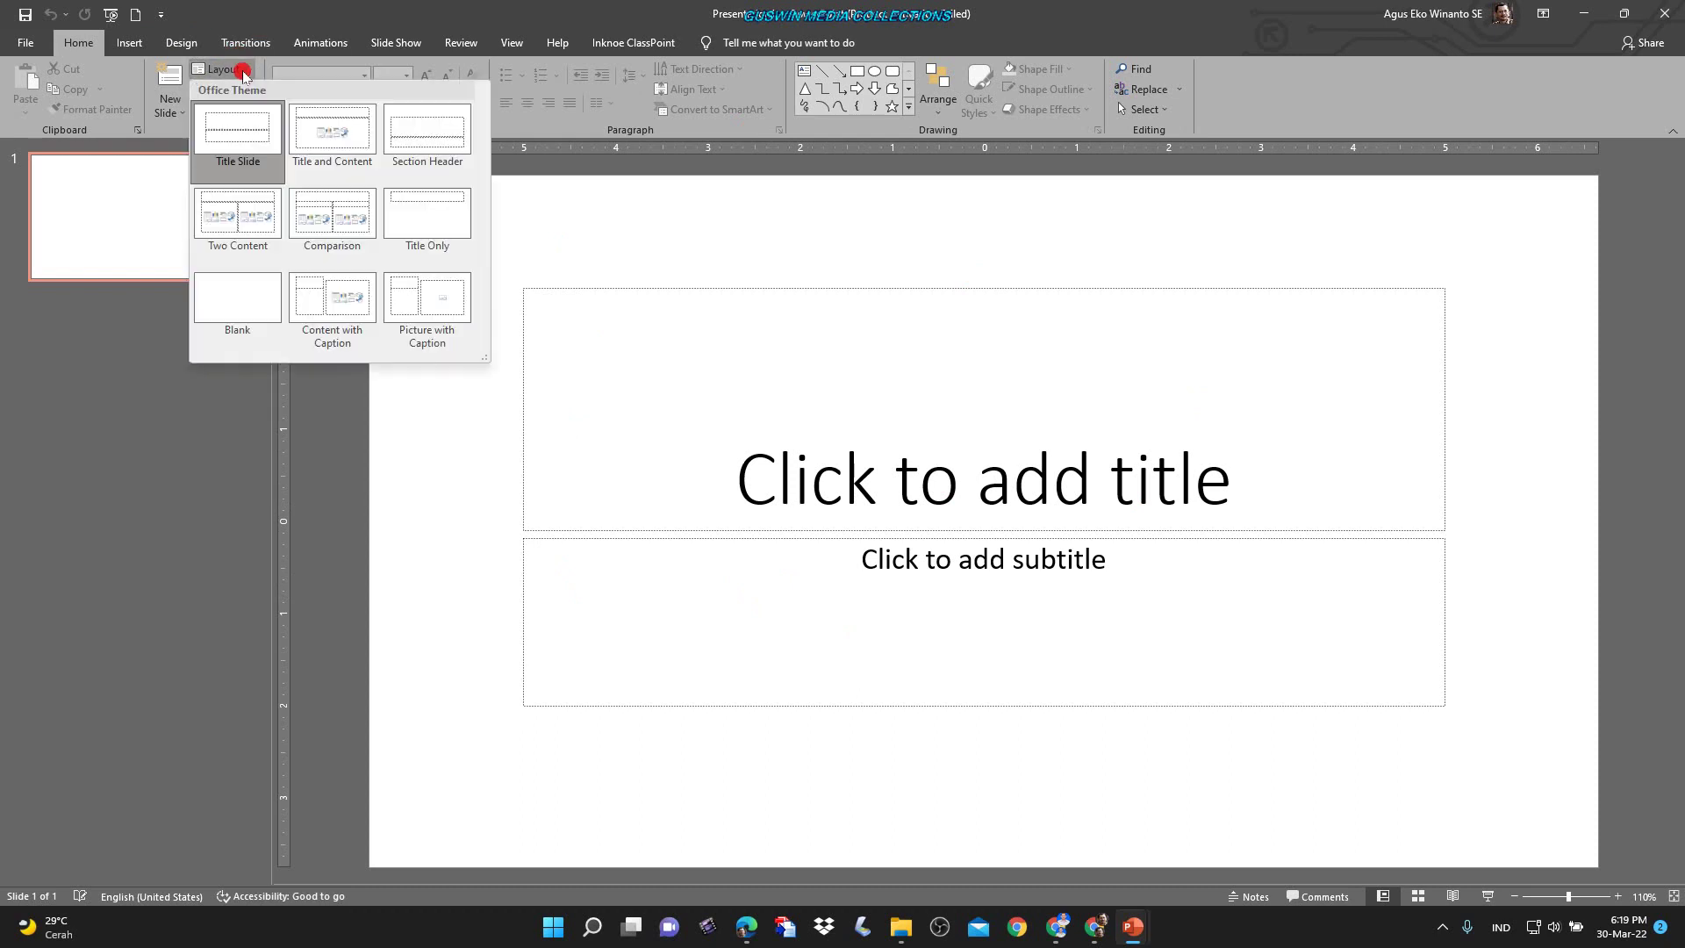
pyautogui.click(237, 301)
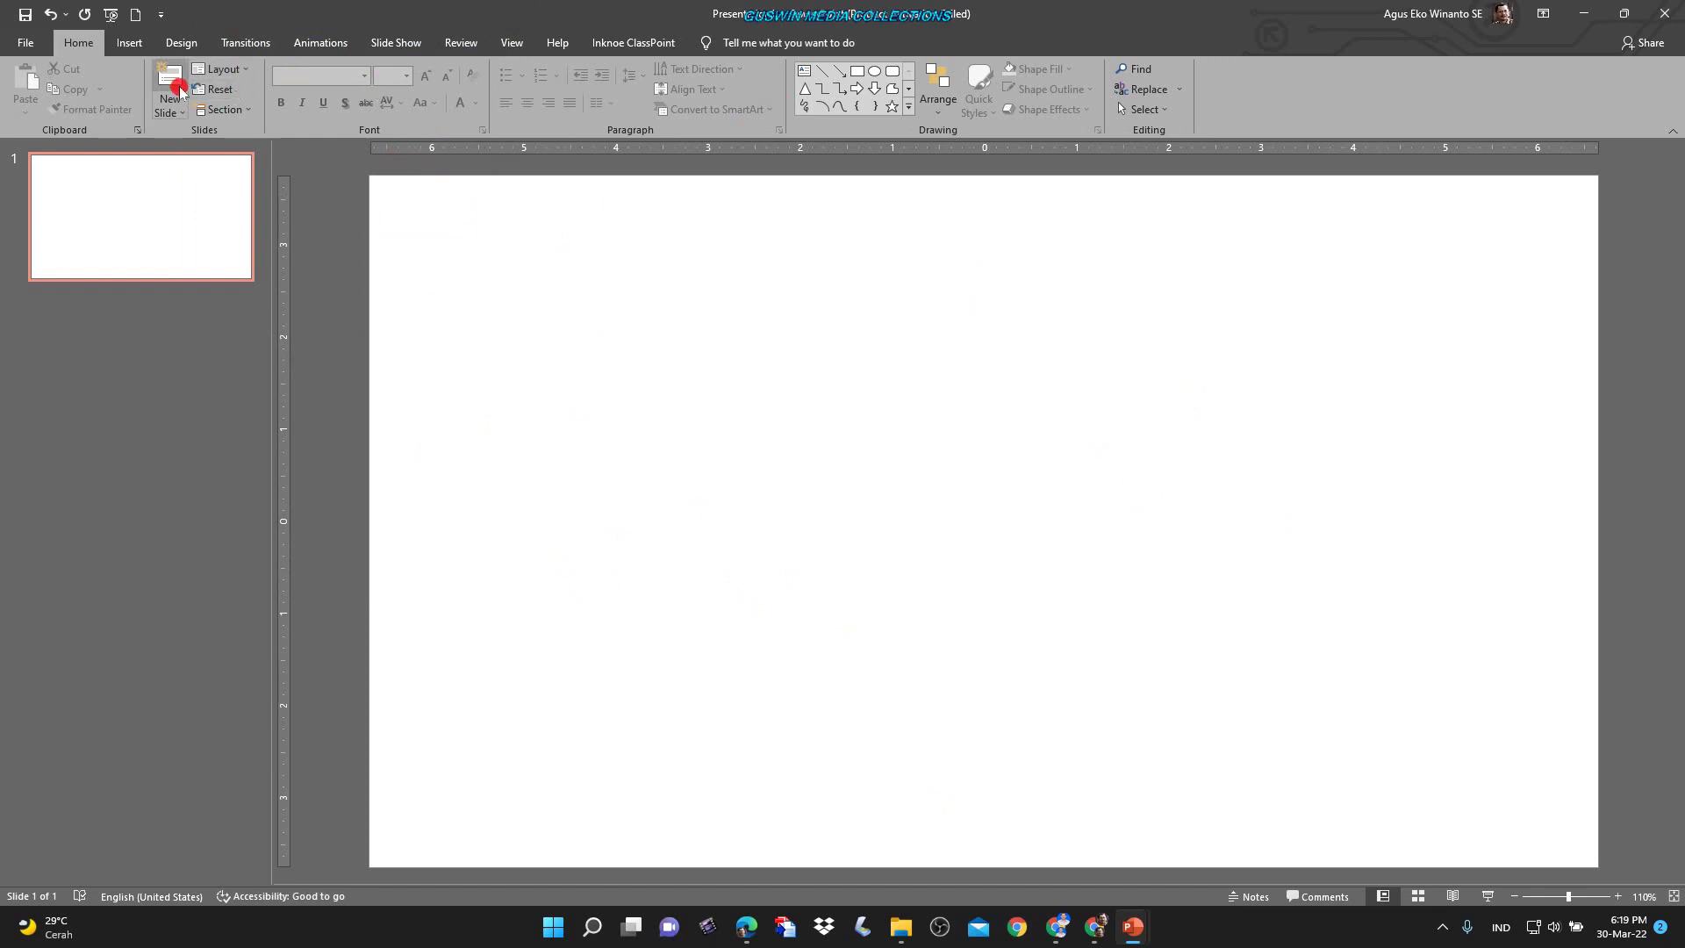
pyautogui.click(178, 40)
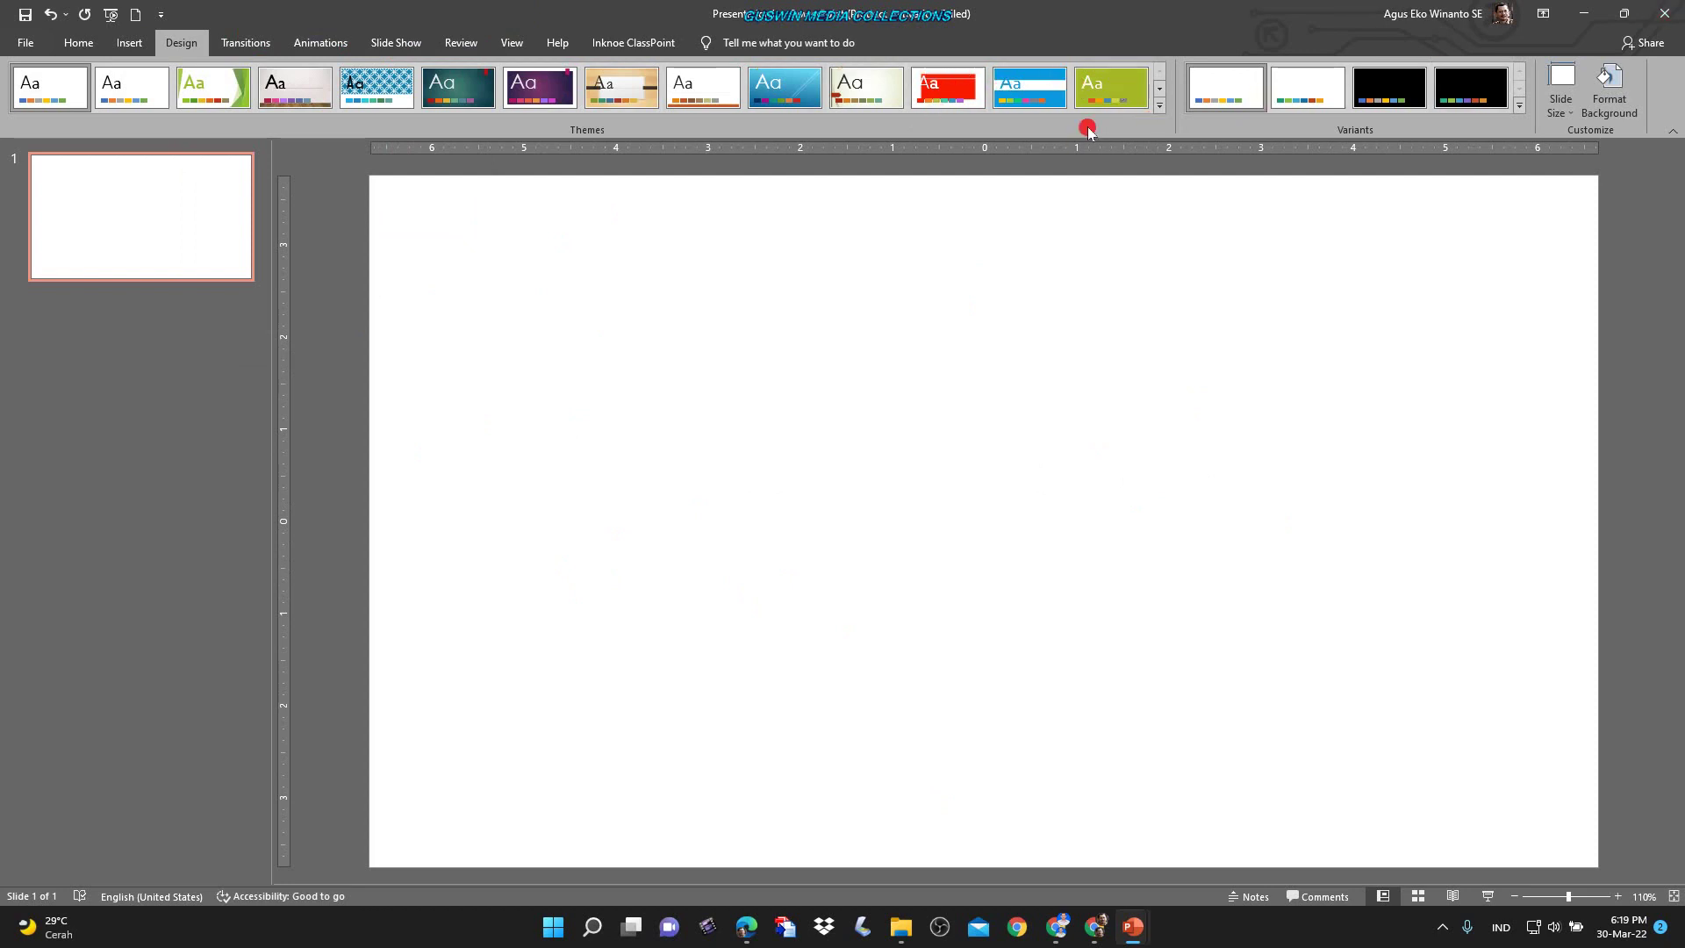
pyautogui.click(1156, 106)
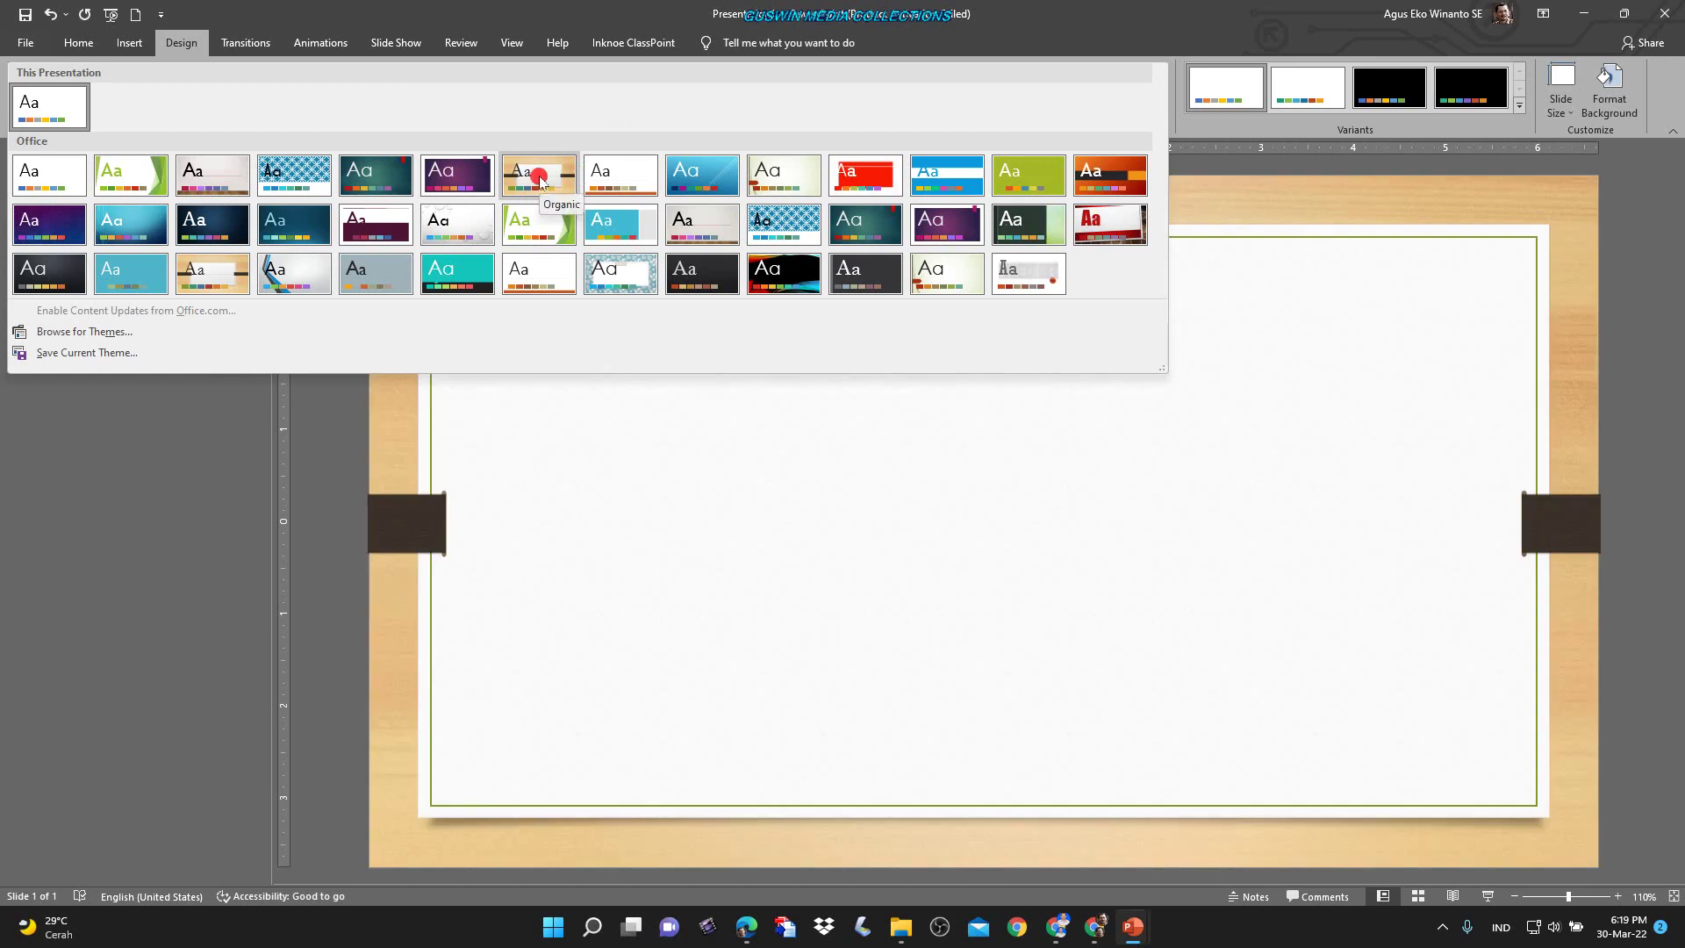
pyautogui.click(566, 178)
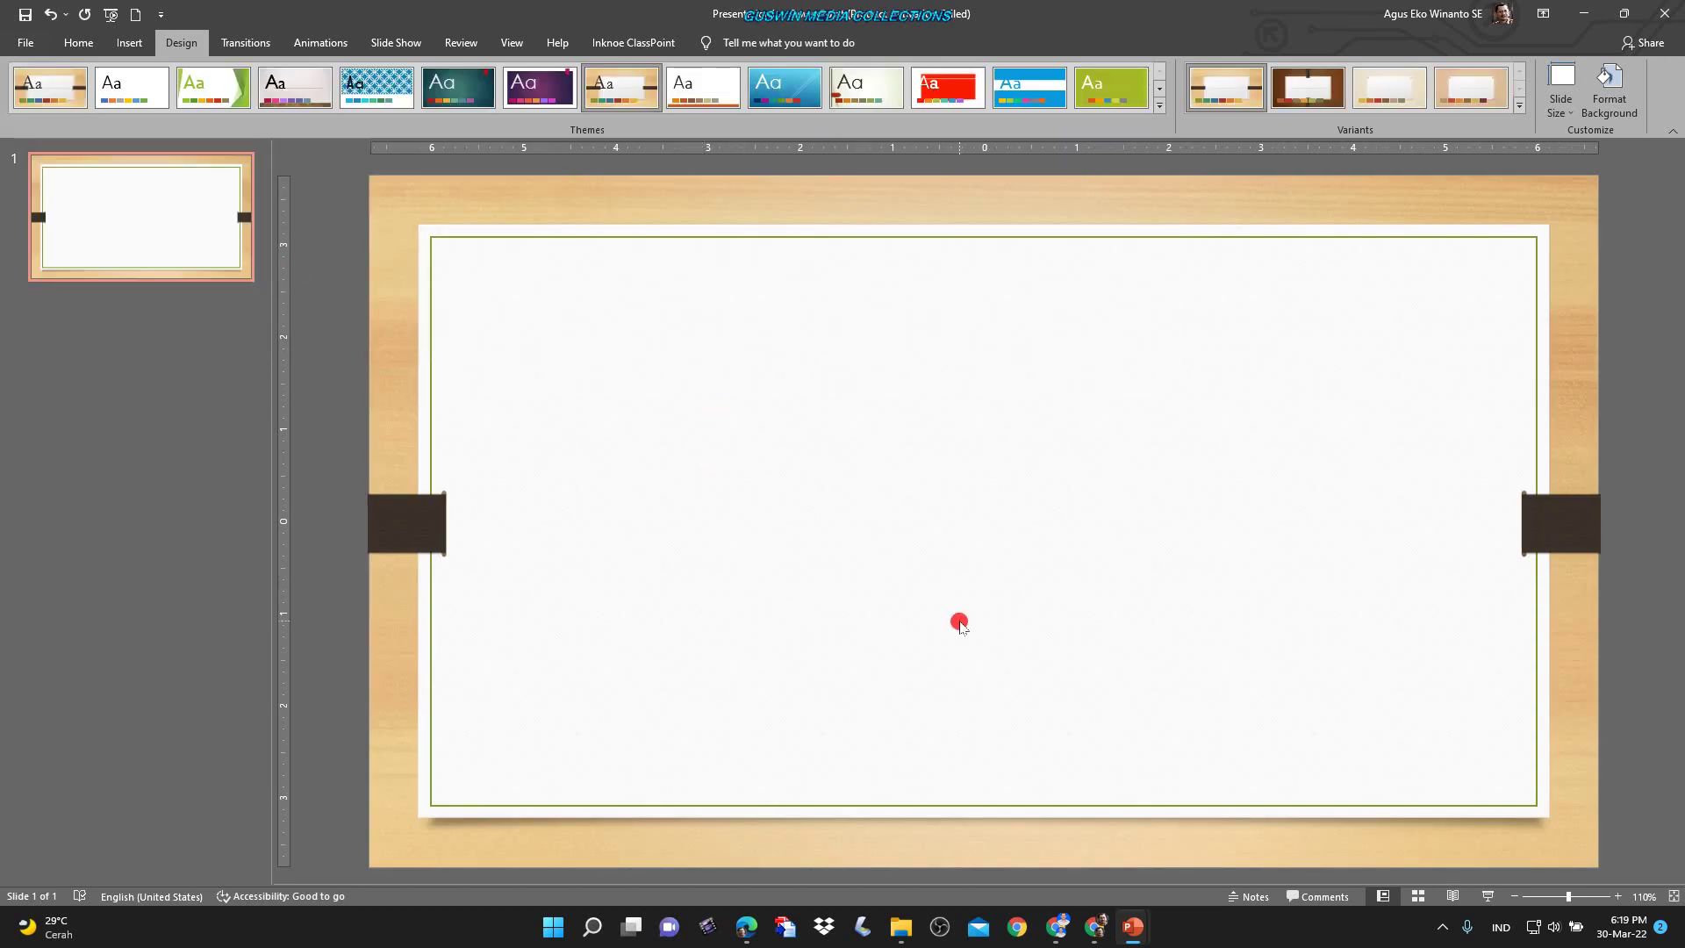
# Return to Template-UTBK.pptx and to the SBMPTN 2017 Kode 319 PDF in Edge to view questions 9 and 10 on page 3.
pyautogui.moveTo(1132, 932)
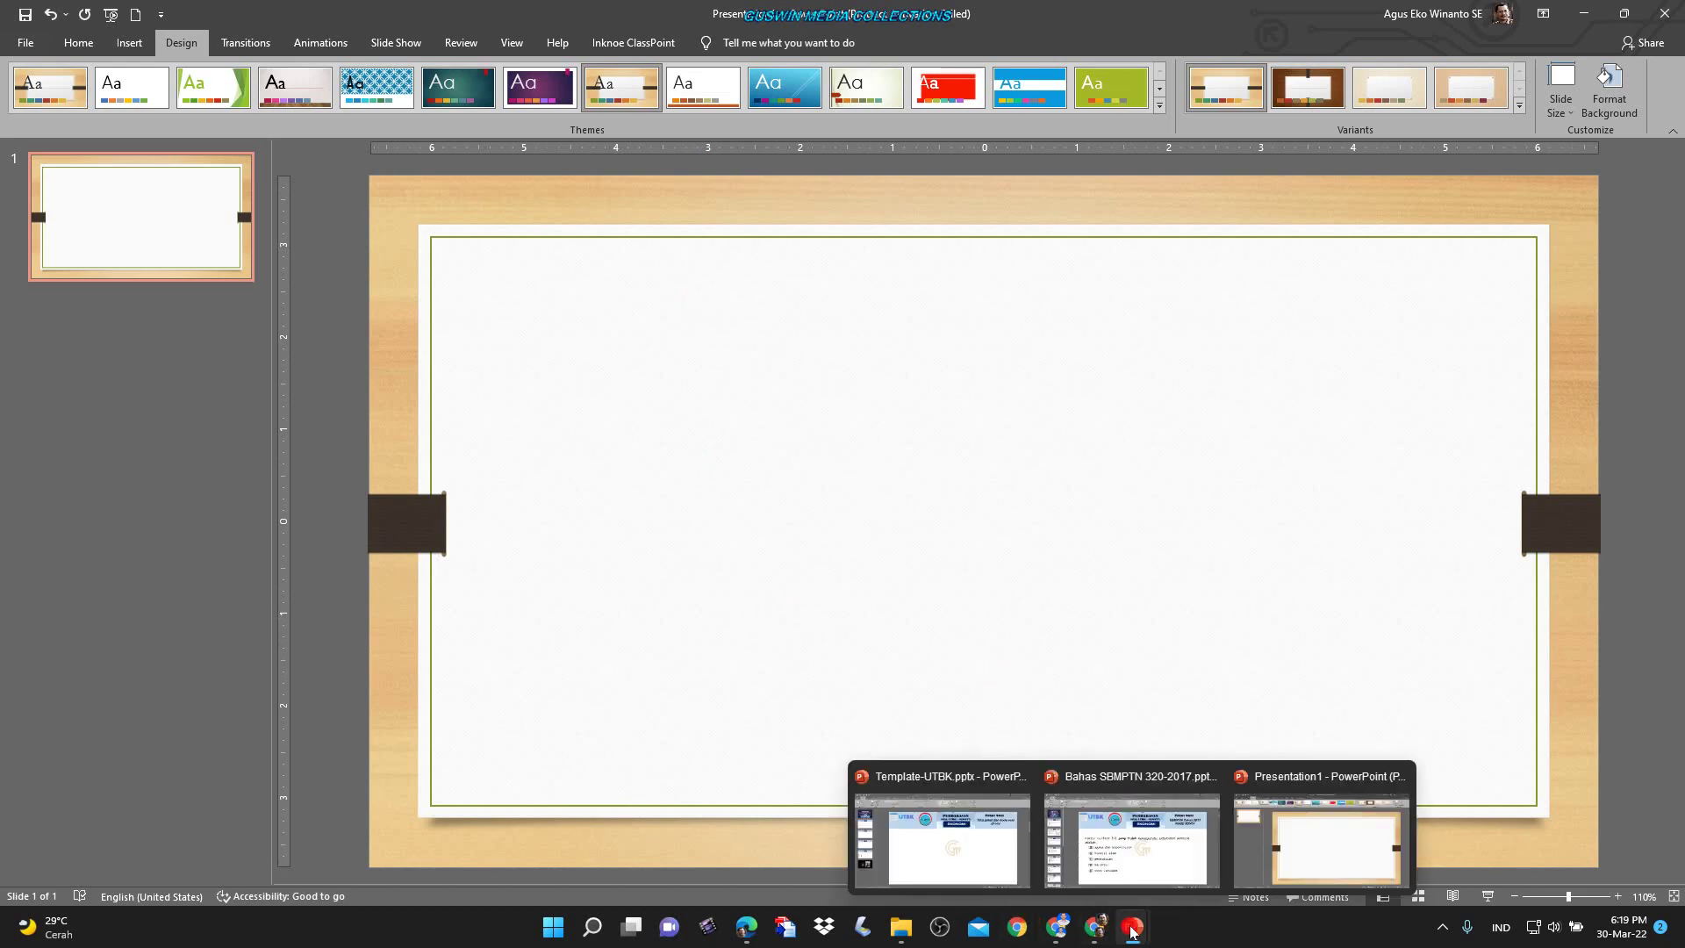
pyautogui.click(965, 867)
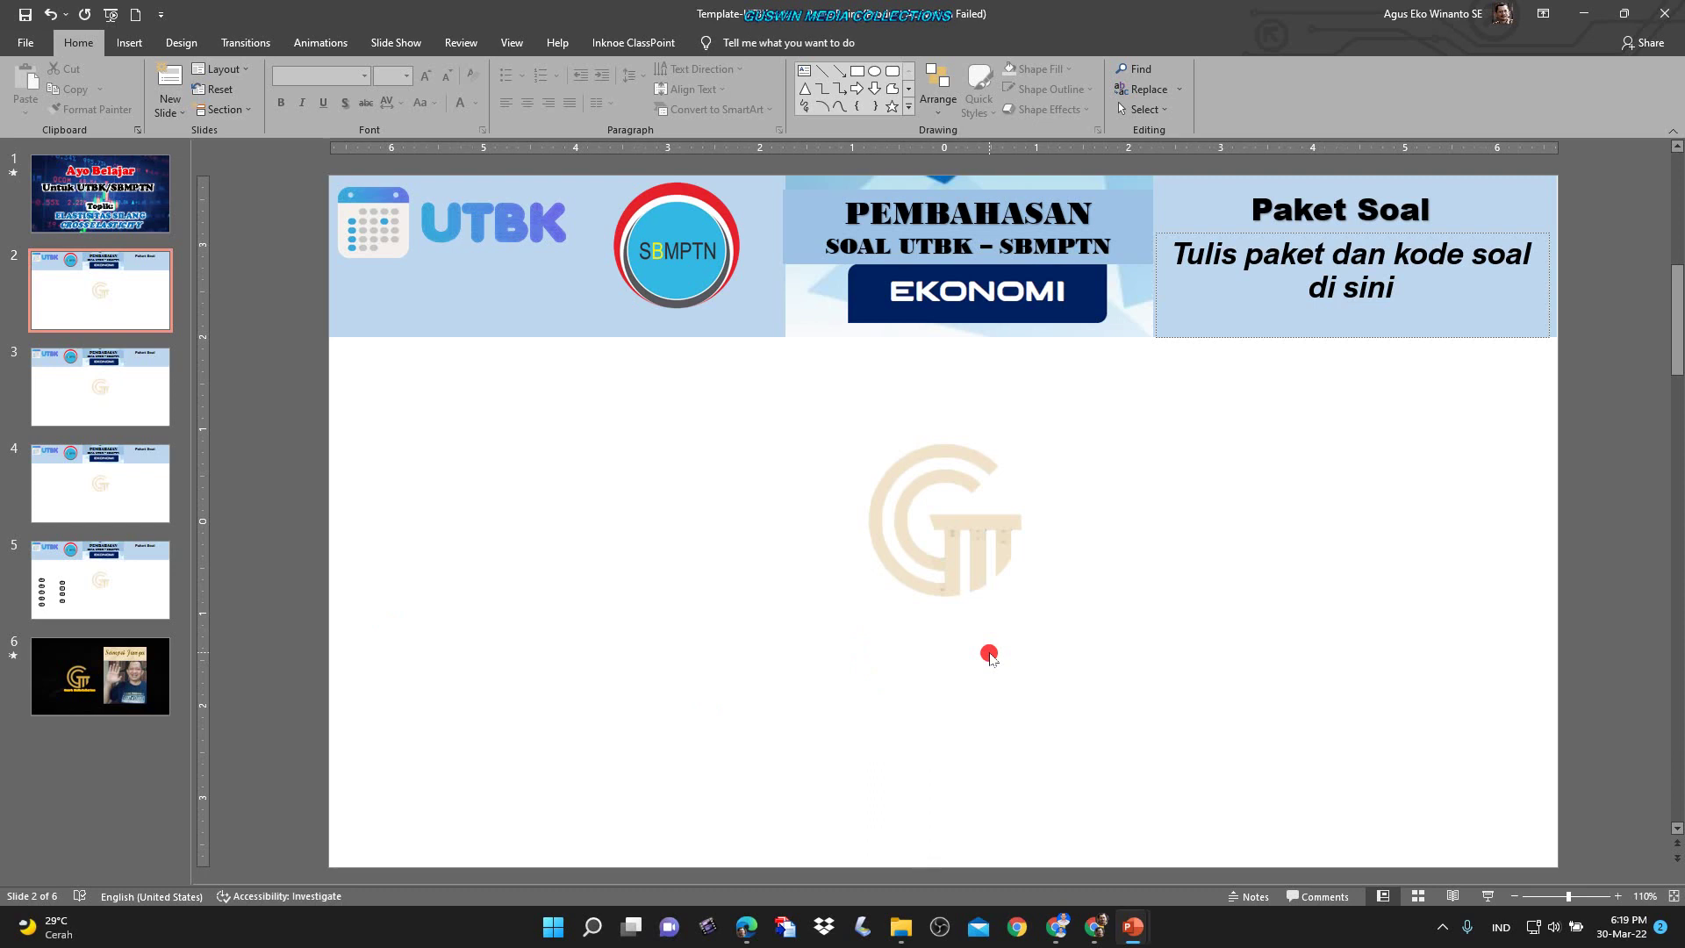
pyautogui.click(746, 932)
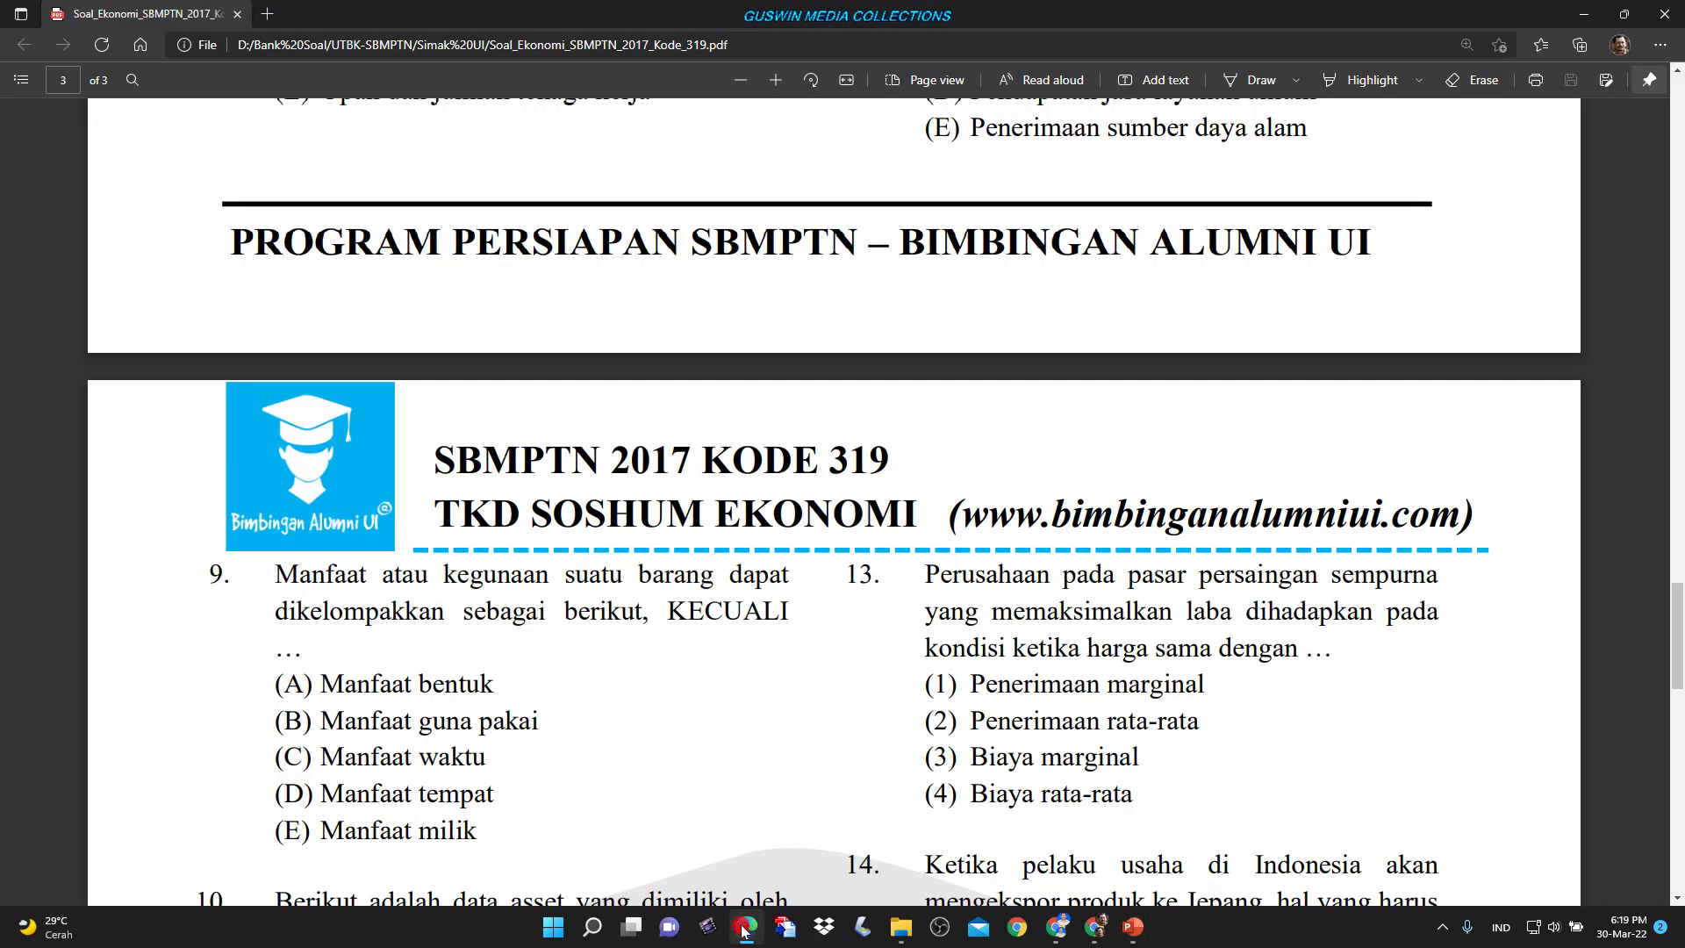
pyautogui.scroll(-3, 736, 715)
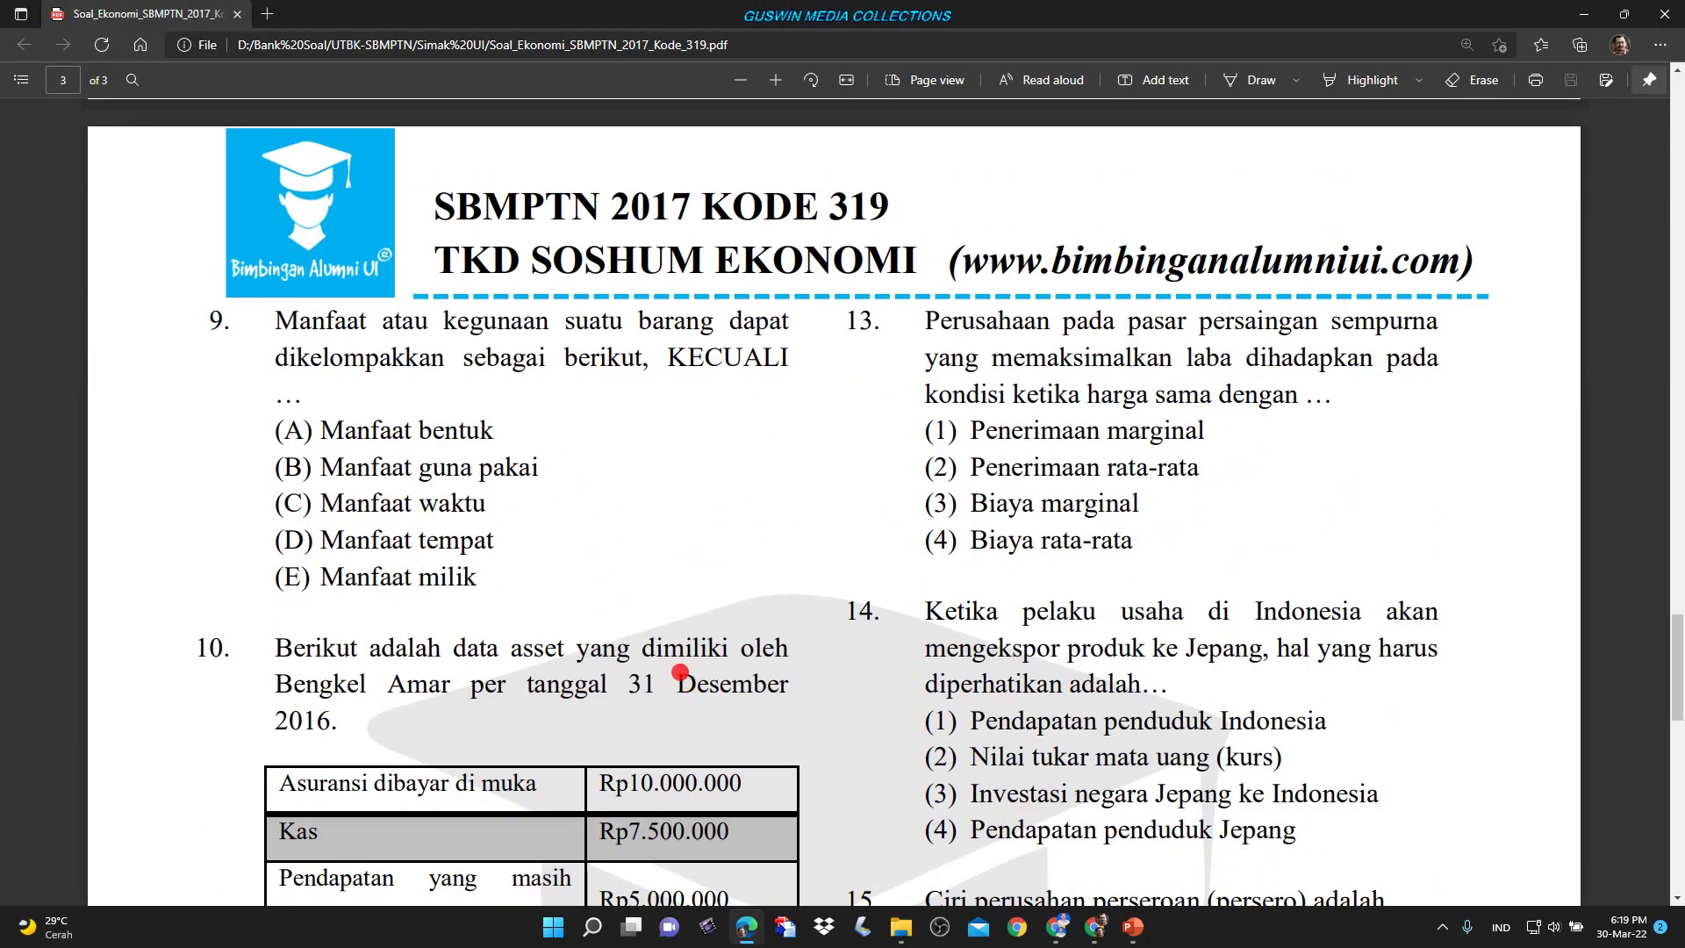
# Switch to Quizizz, create a Social Studies quiz named "UTBK Kode 319" and start a multiple-choice (Pilihan ganda) question in it.
pyautogui.click(1053, 932)
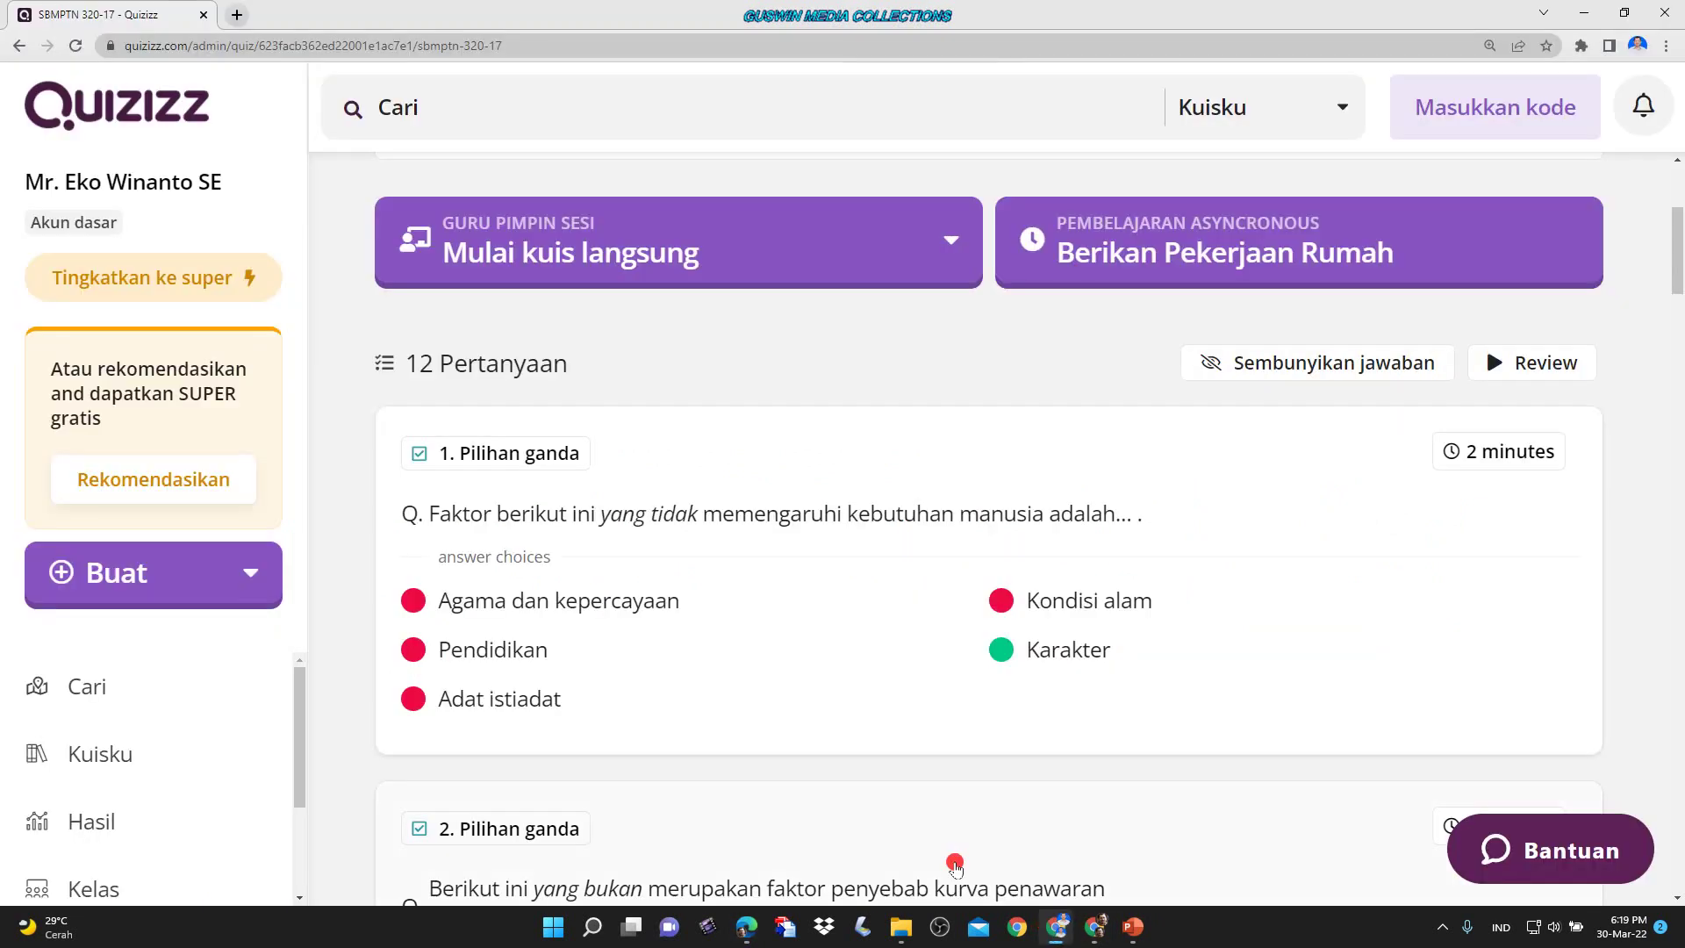
pyautogui.scroll(2, 729, 572)
pyautogui.scroll(-1, 729, 571)
pyautogui.hotkey('ctrl', '-')
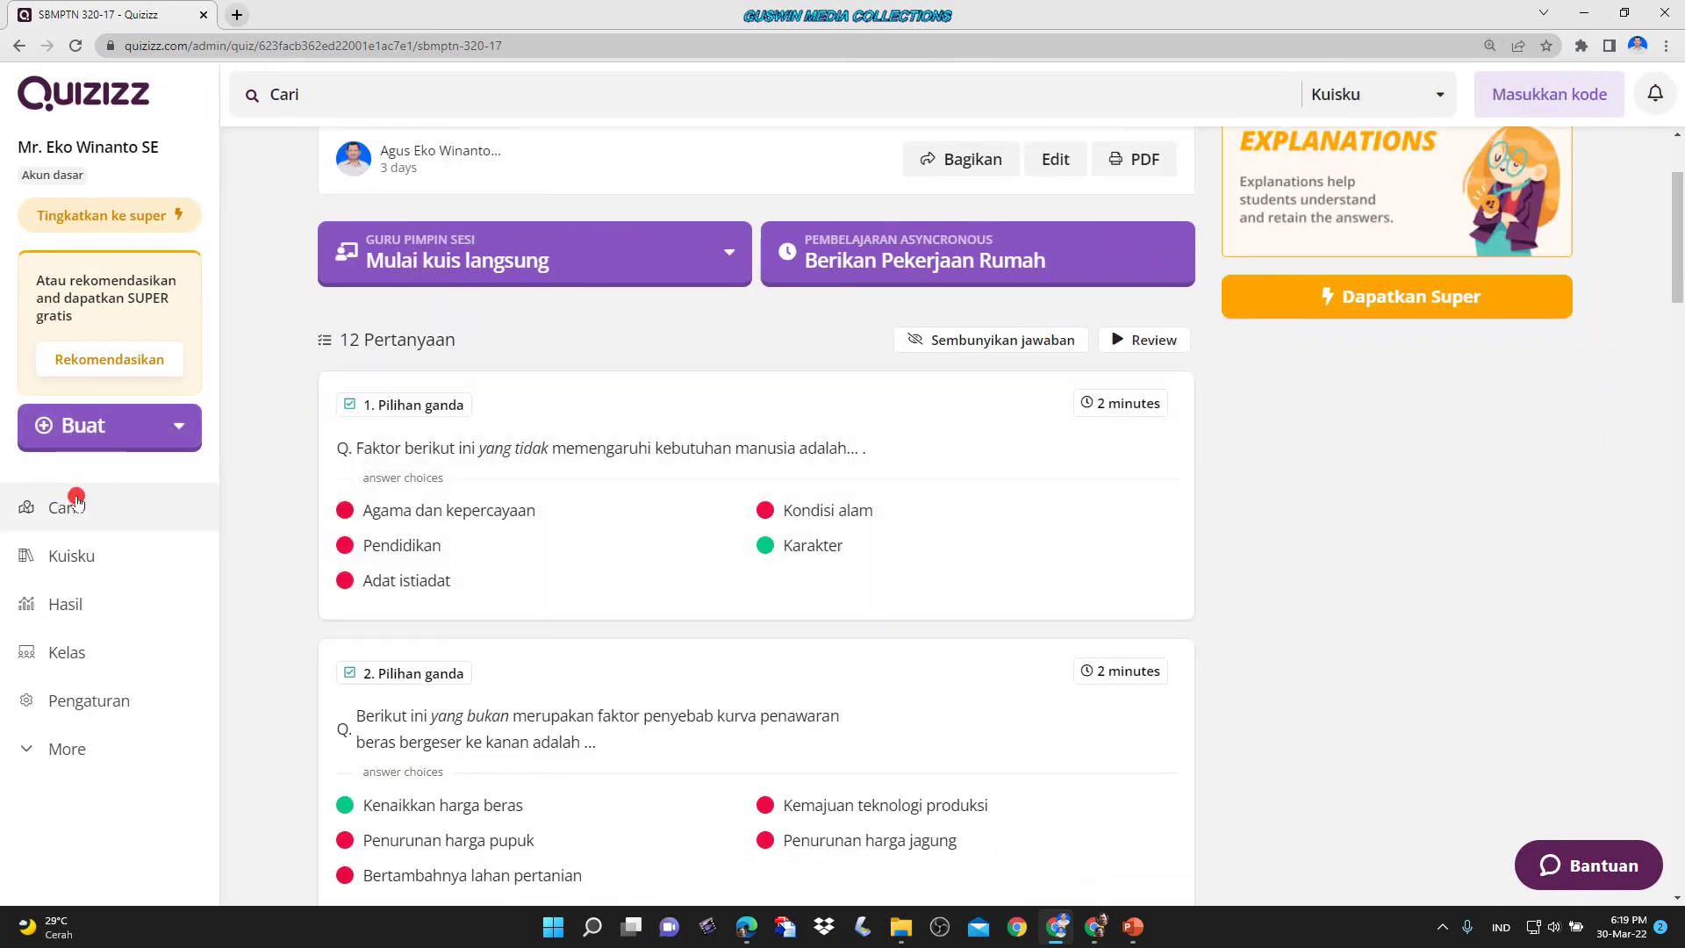
pyautogui.click(41, 426)
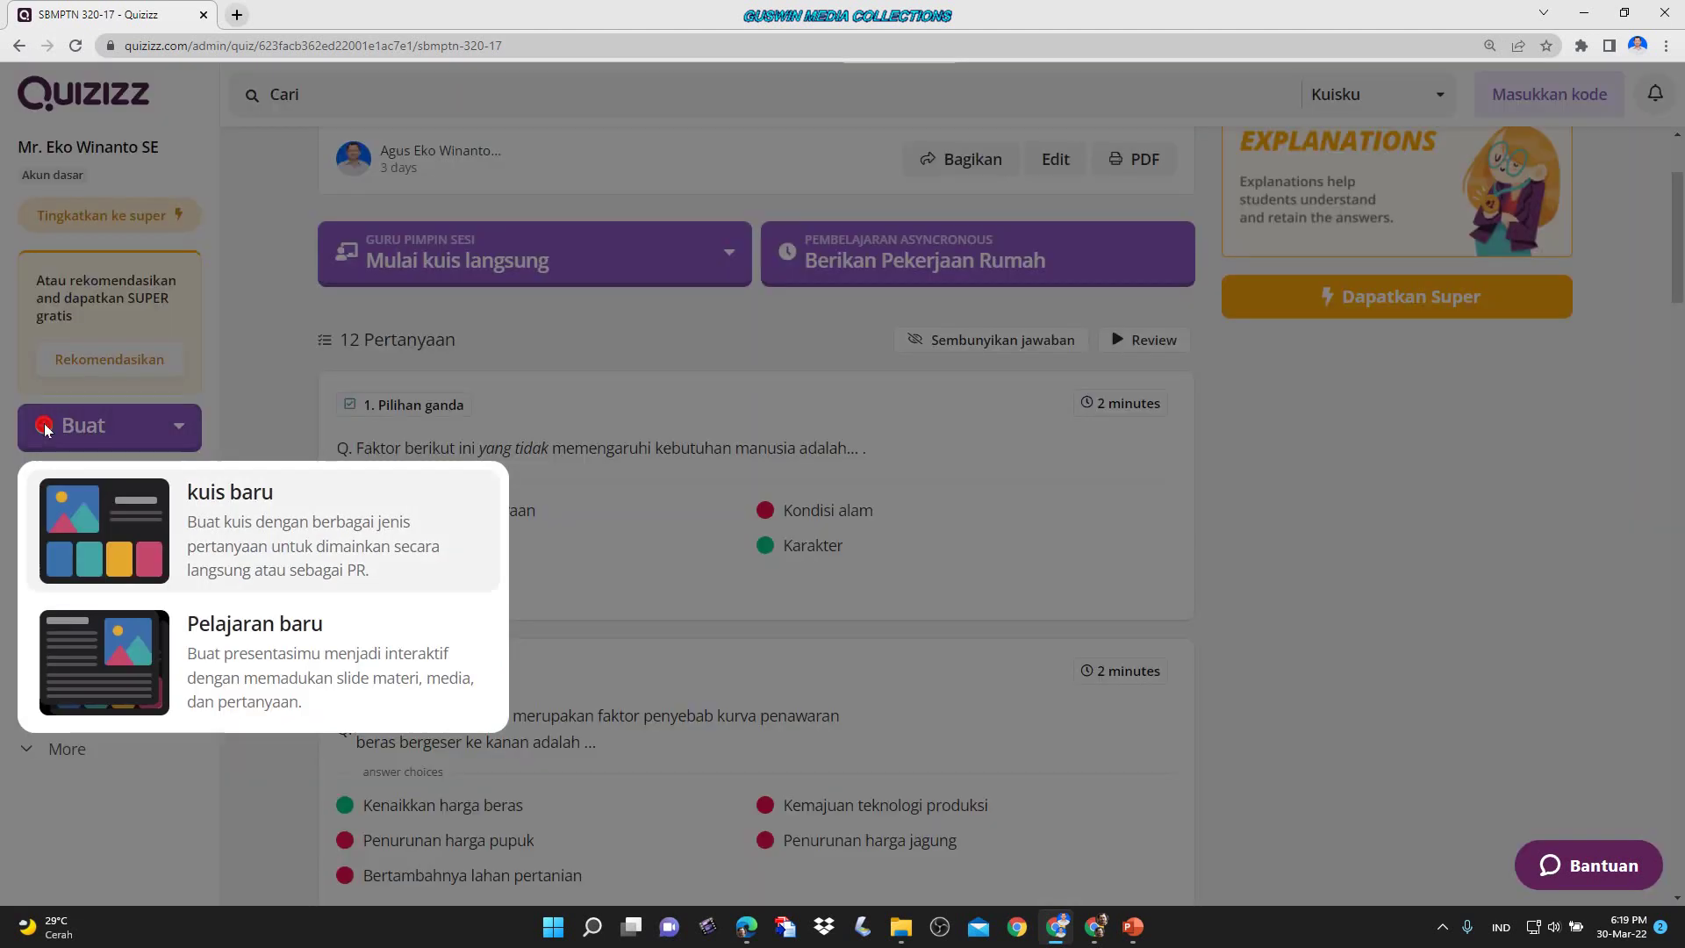
pyautogui.click(138, 510)
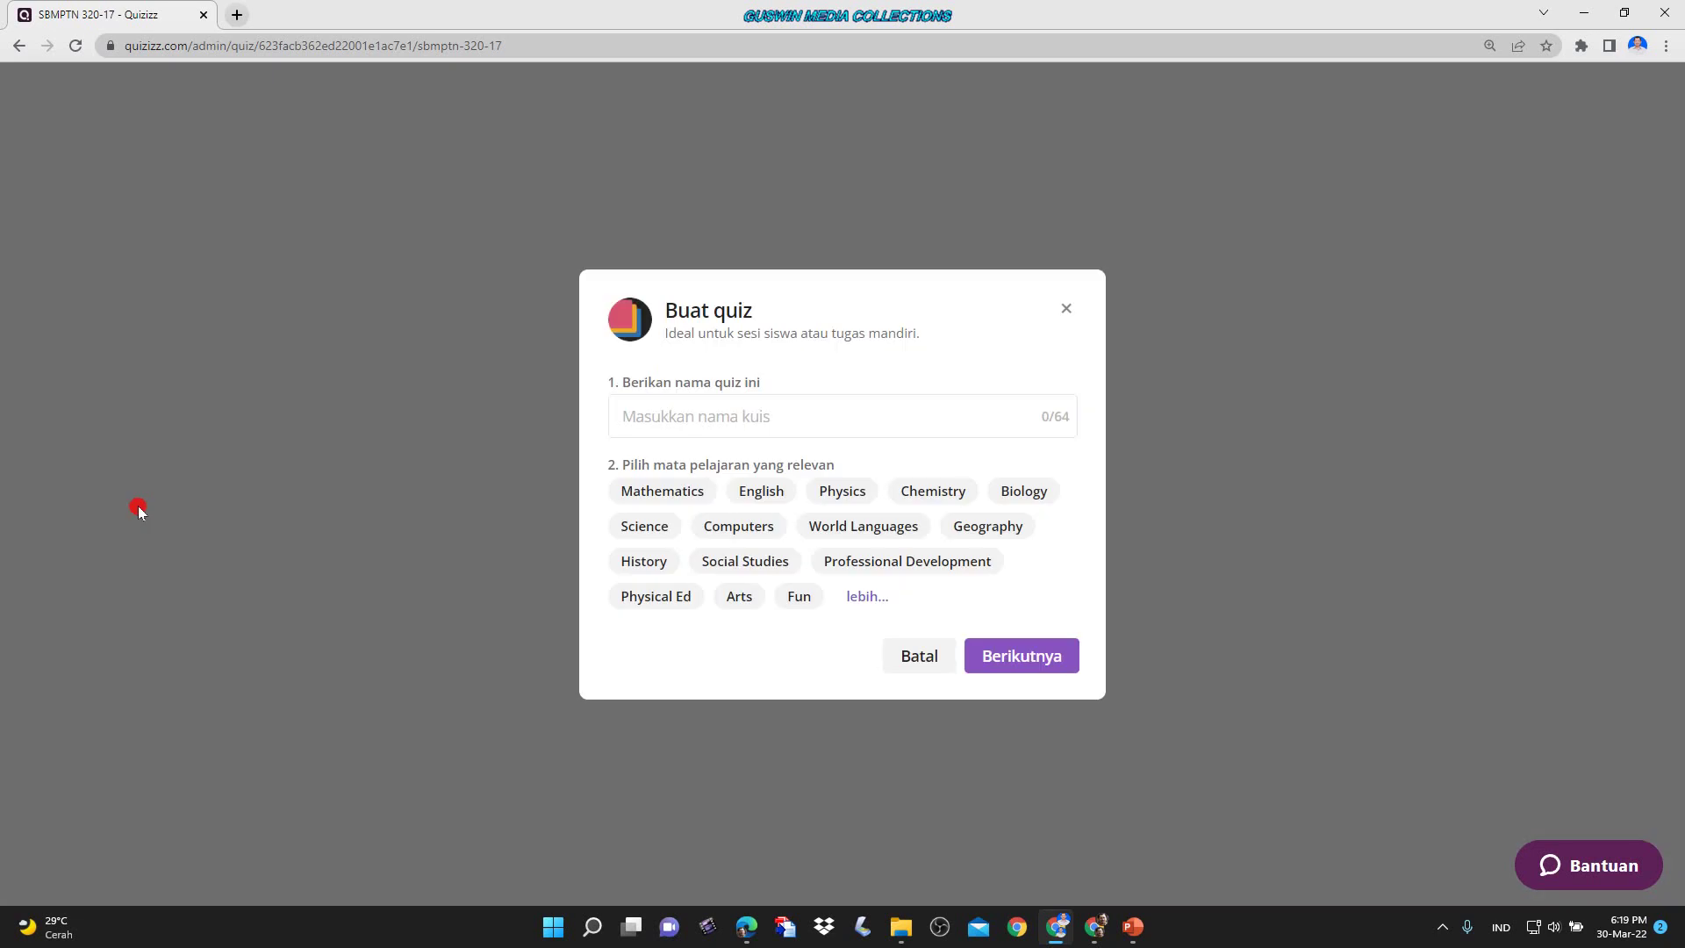
pyautogui.write('UTBK Kode 319')
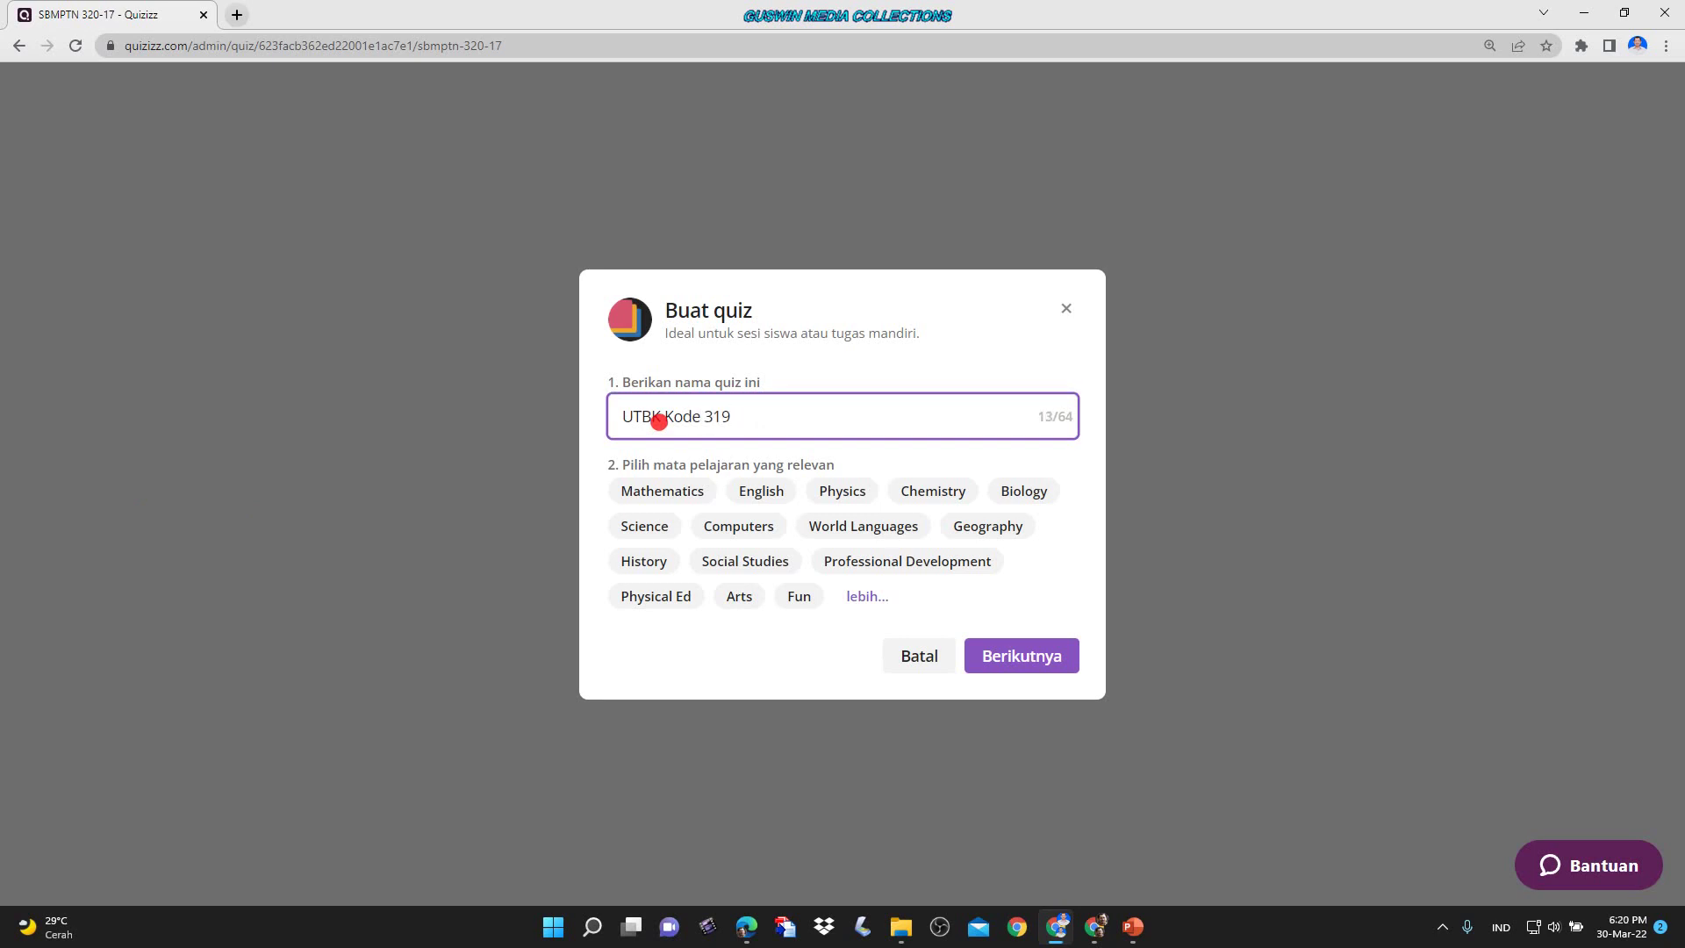
pyautogui.click(747, 565)
pyautogui.click(1009, 648)
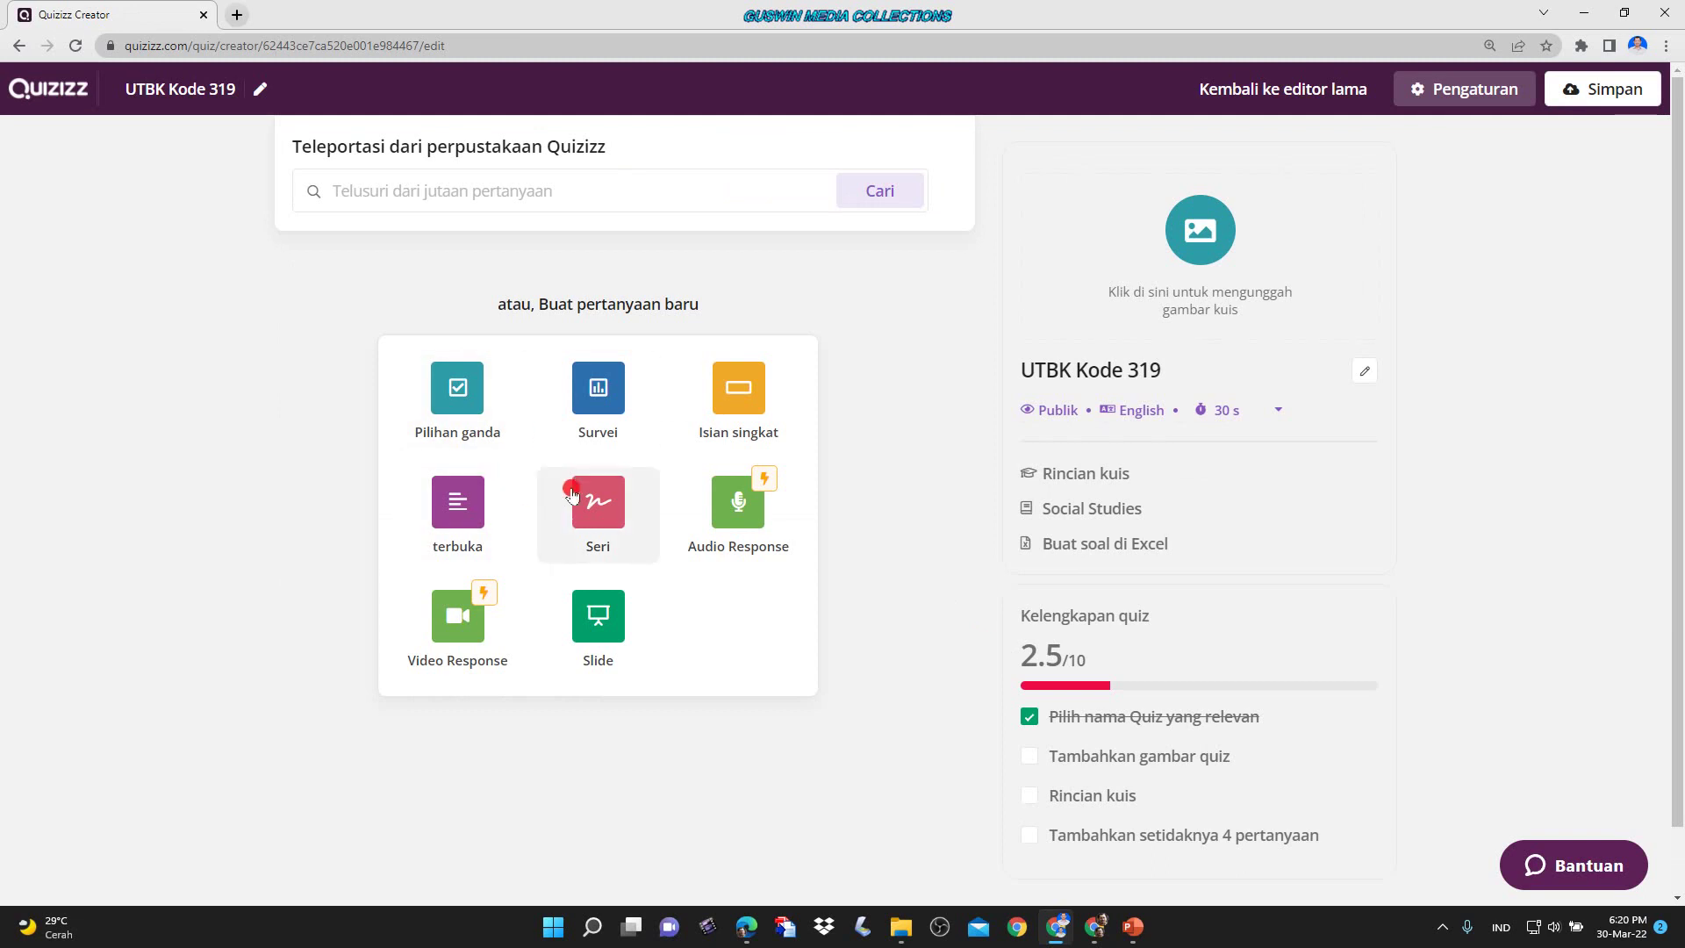
pyautogui.click(453, 409)
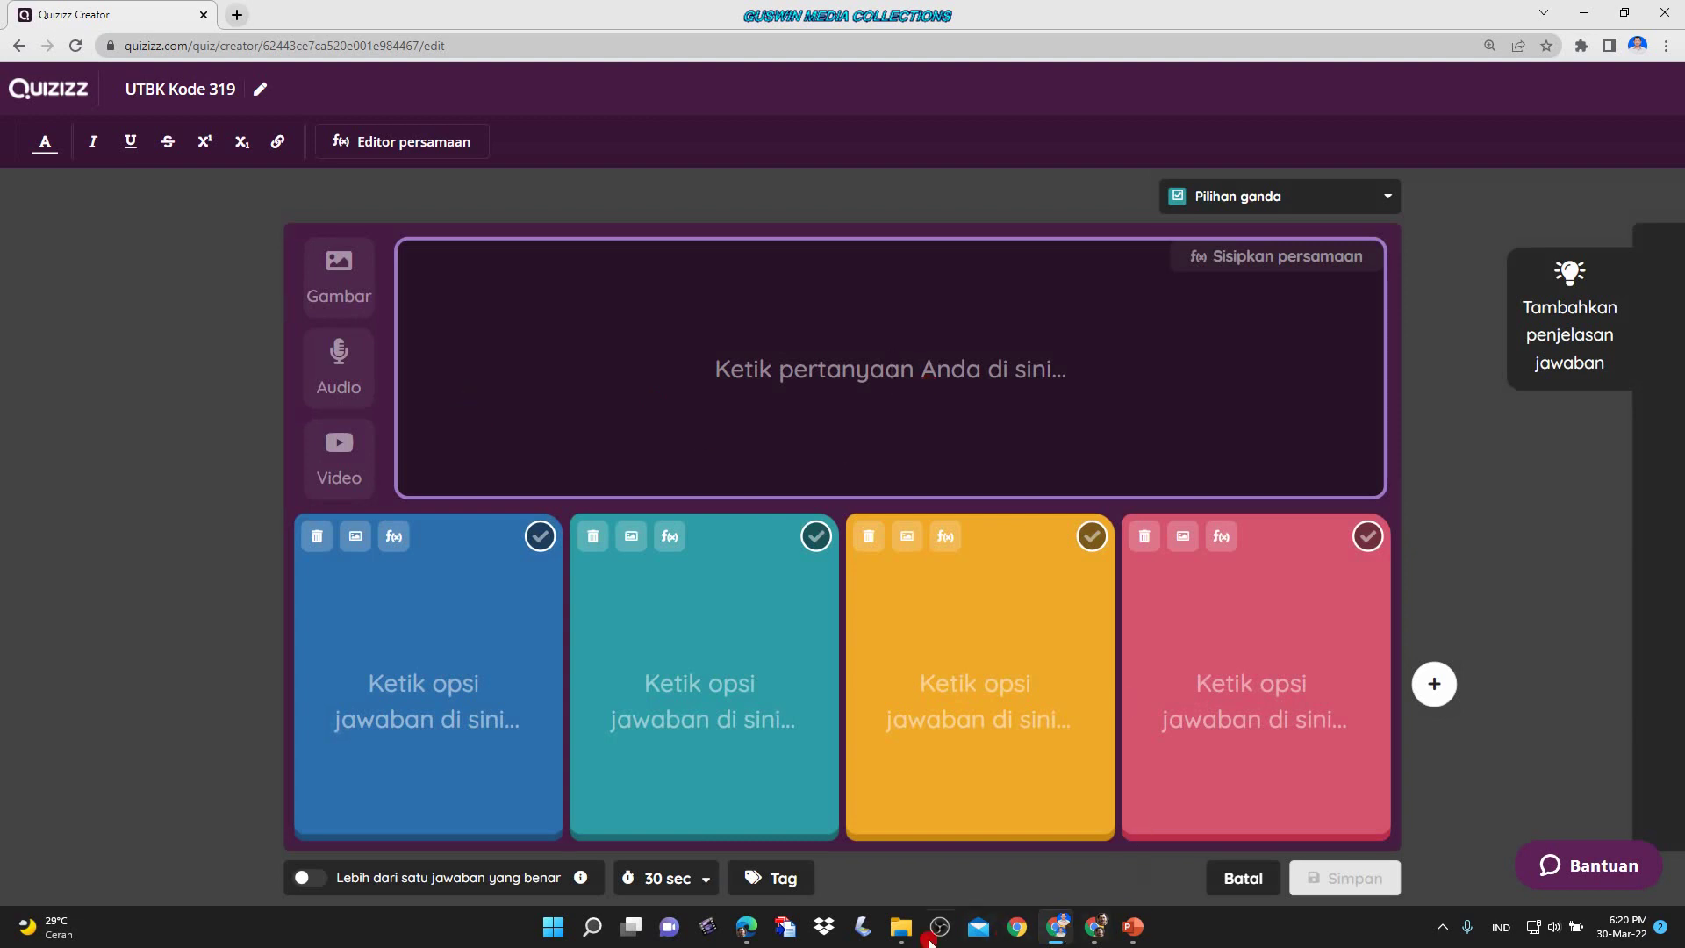
# Switch to the PDF in Edge and copy the text of question 9 together with its options A to E.
pyautogui.click(747, 929)
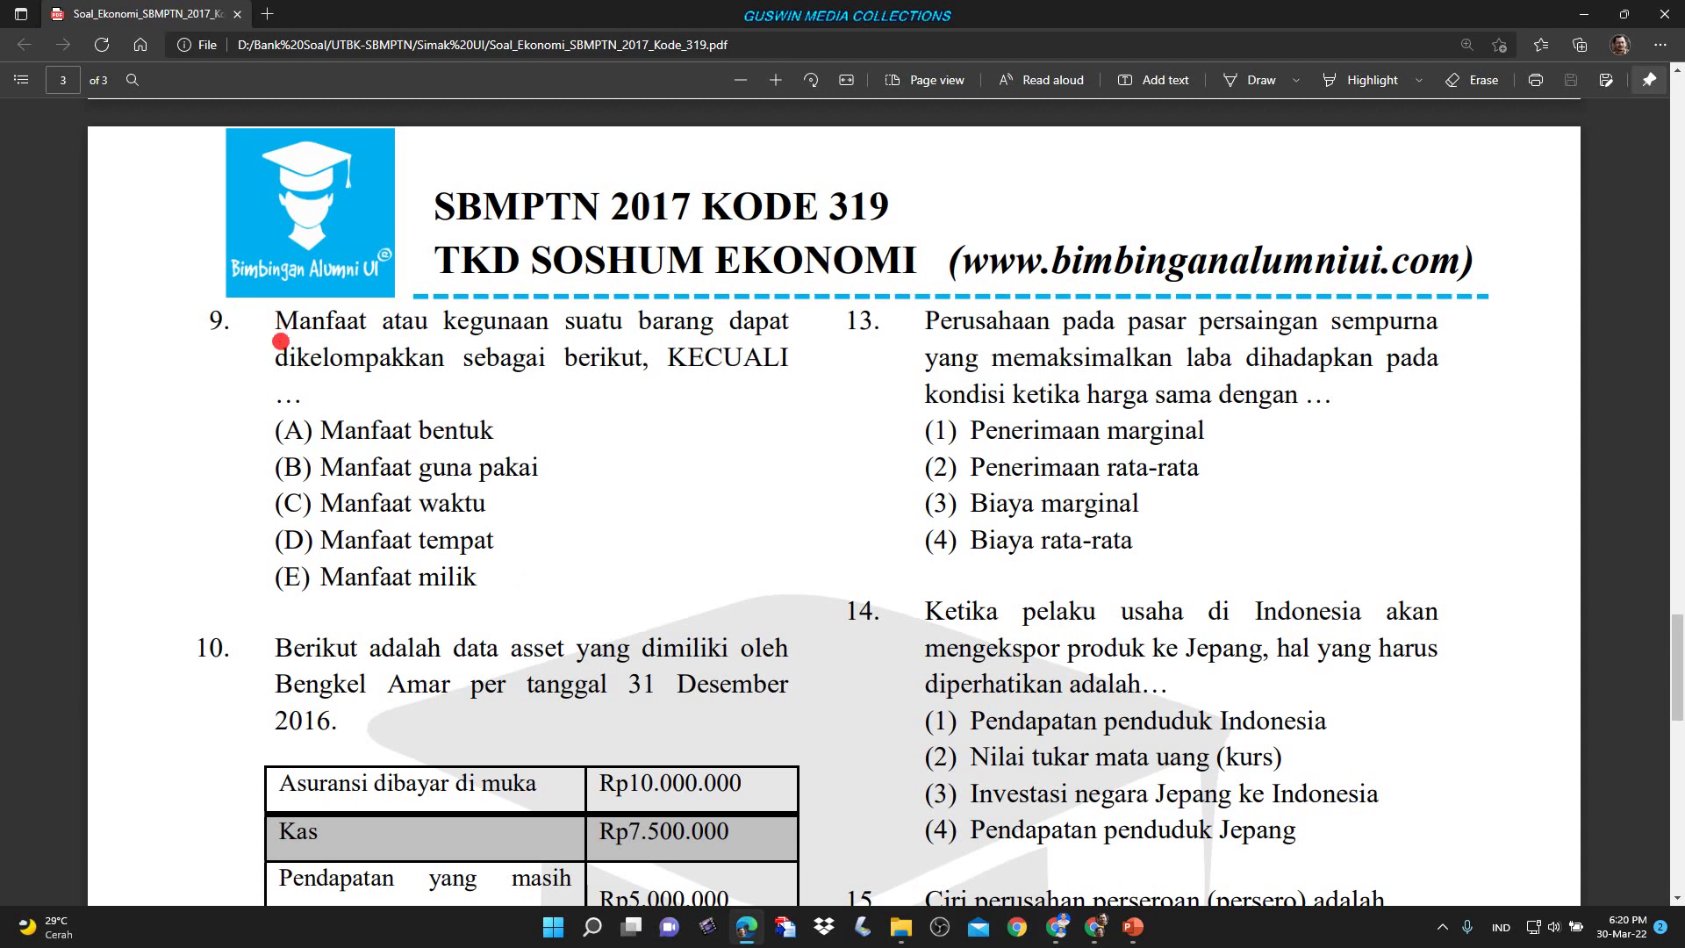
pyautogui.moveTo(280, 341); pyautogui.dragTo(481, 576)
pyautogui.click(495, 578)
pyautogui.moveTo(277, 318); pyautogui.dragTo(491, 583)
pyautogui.rightClick(410, 513)
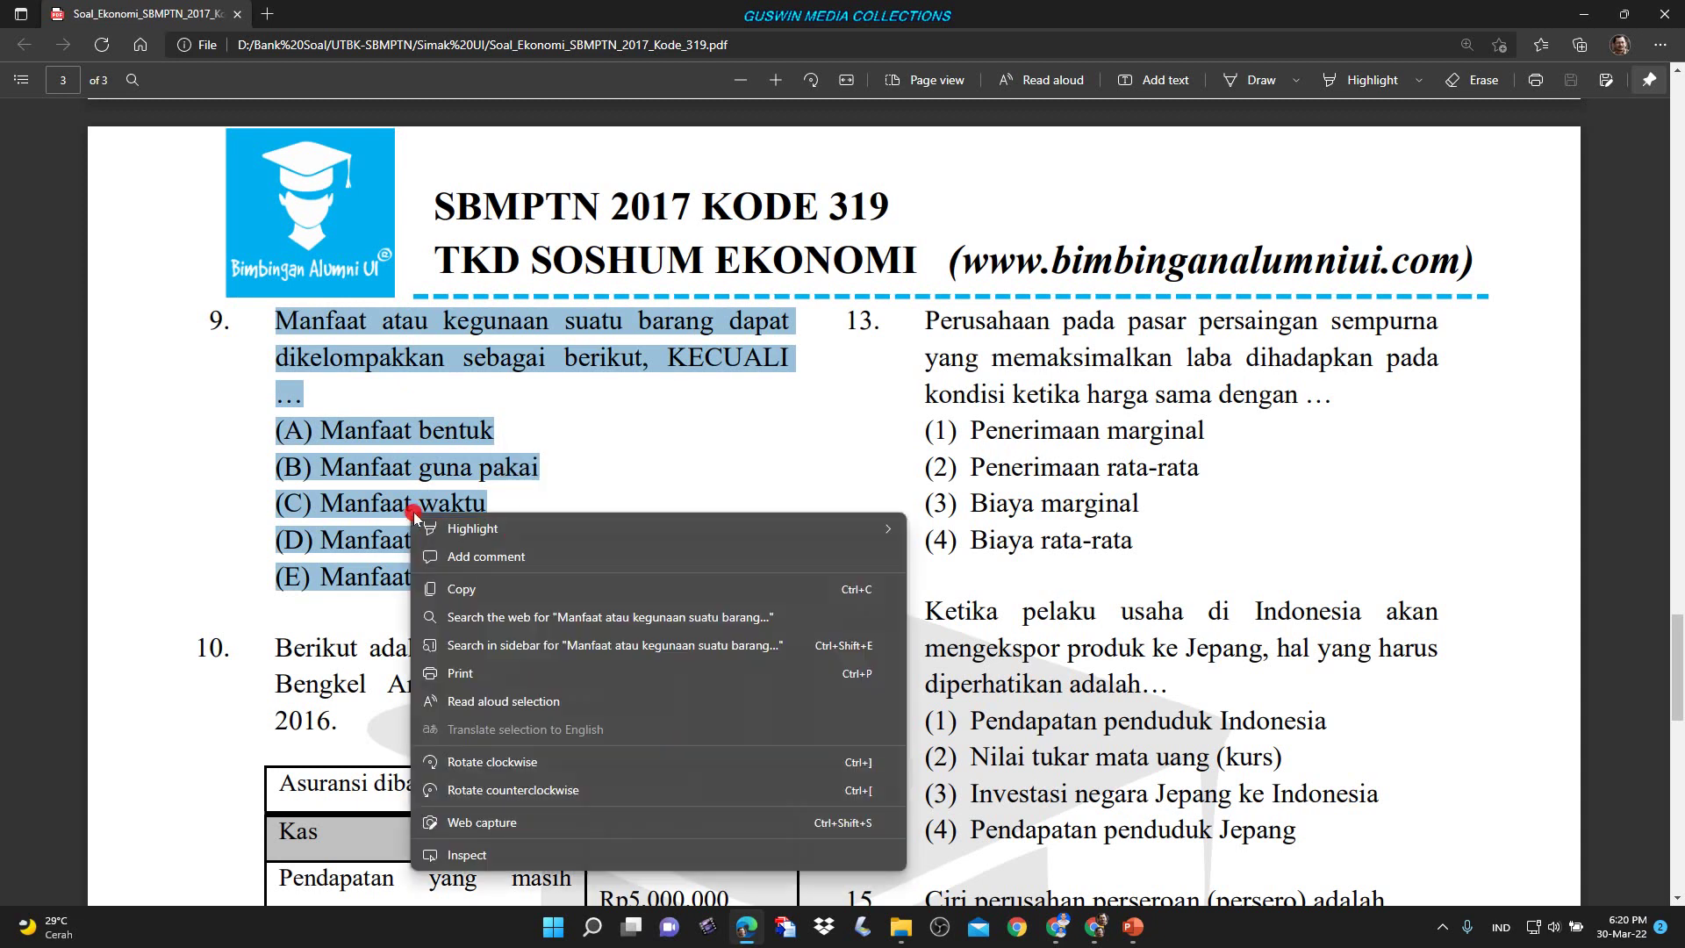
pyautogui.click(462, 590)
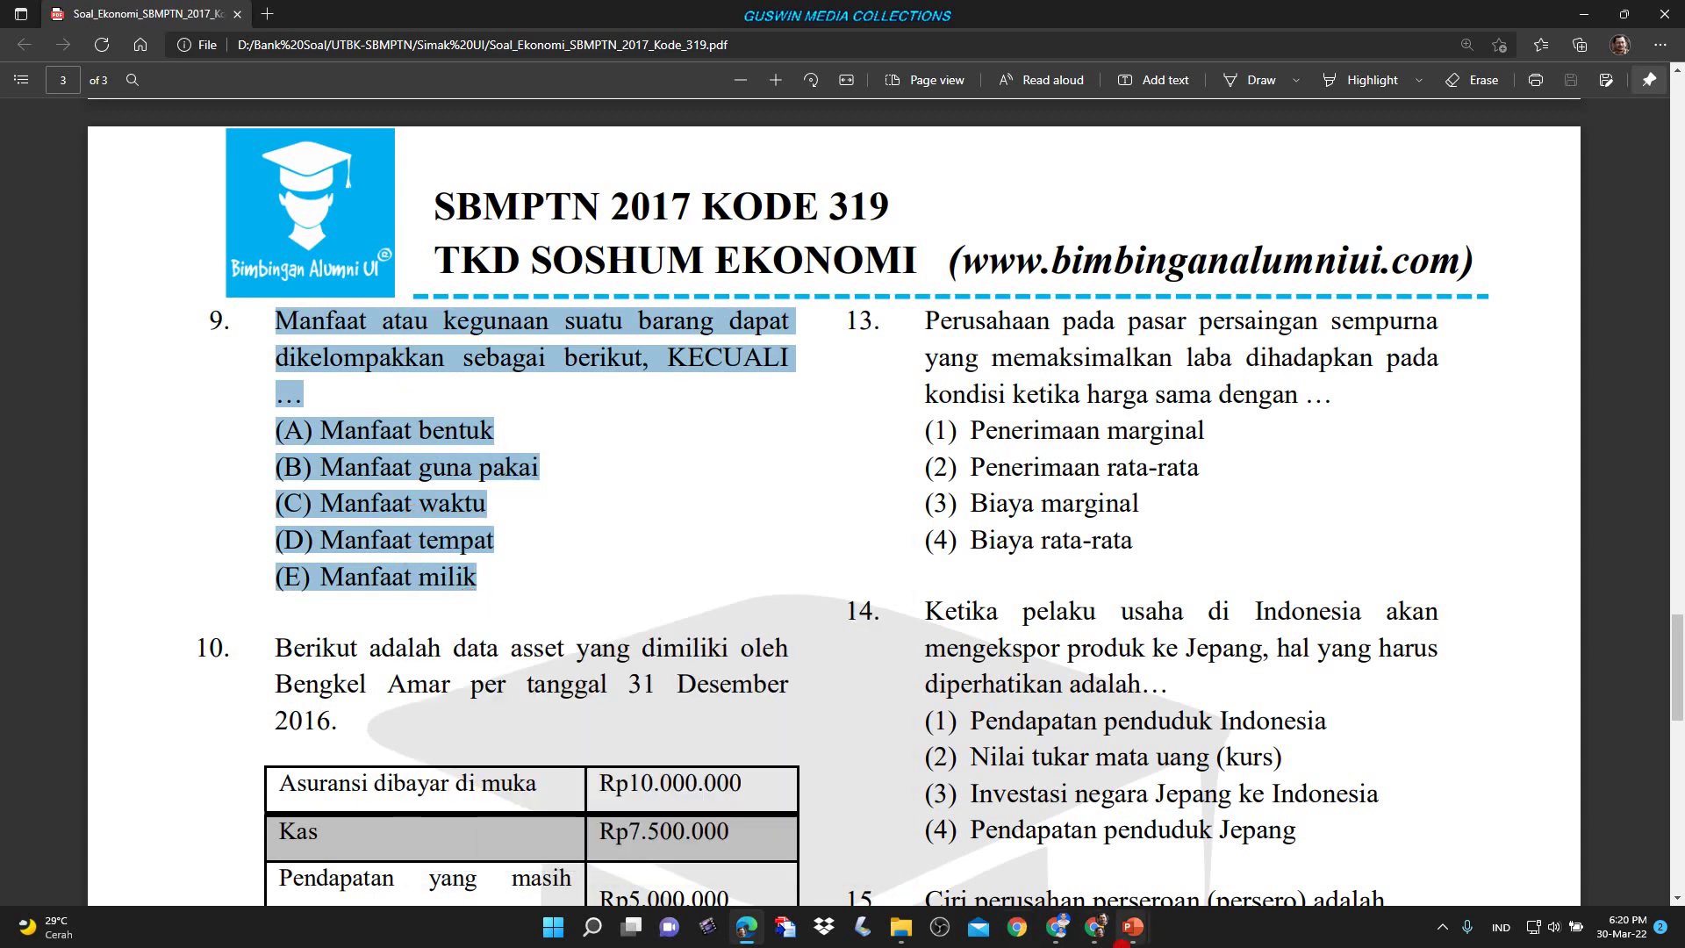
# Switch to Template-UTBK.pptx, try pasting the copied question onto slide 2, undo the paste and open the slide's paste options.
pyautogui.moveTo(1132, 926)
pyautogui.click(976, 842)
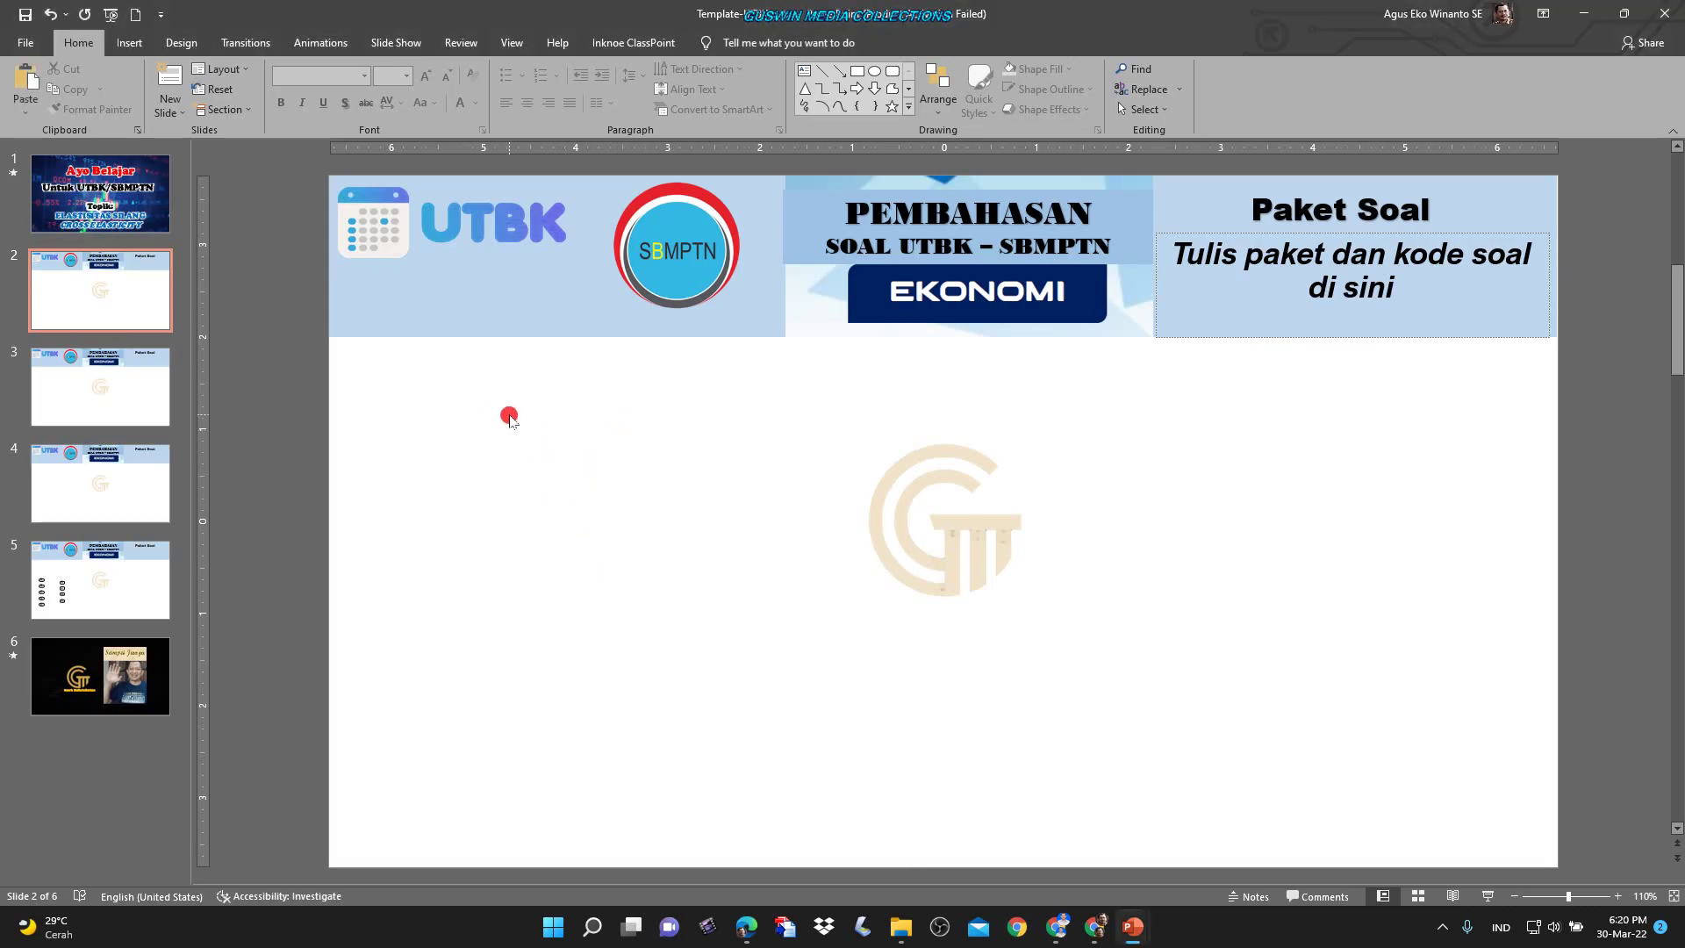
pyautogui.hotkey('ctrl', 'v')
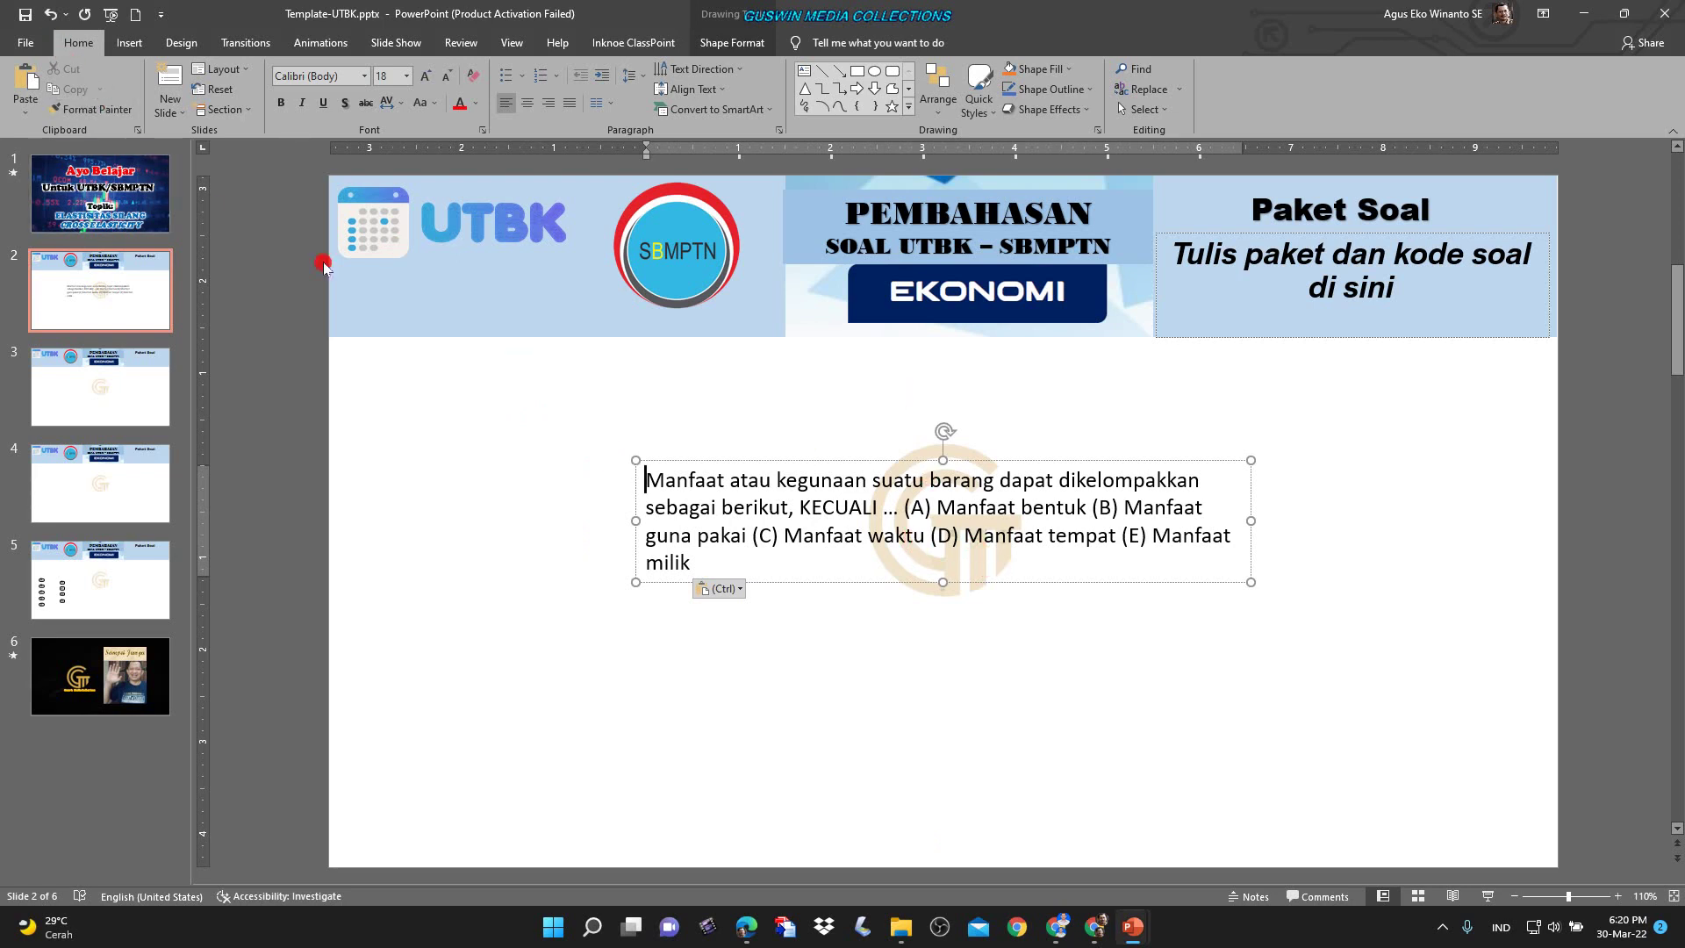
pyautogui.click(53, 16)
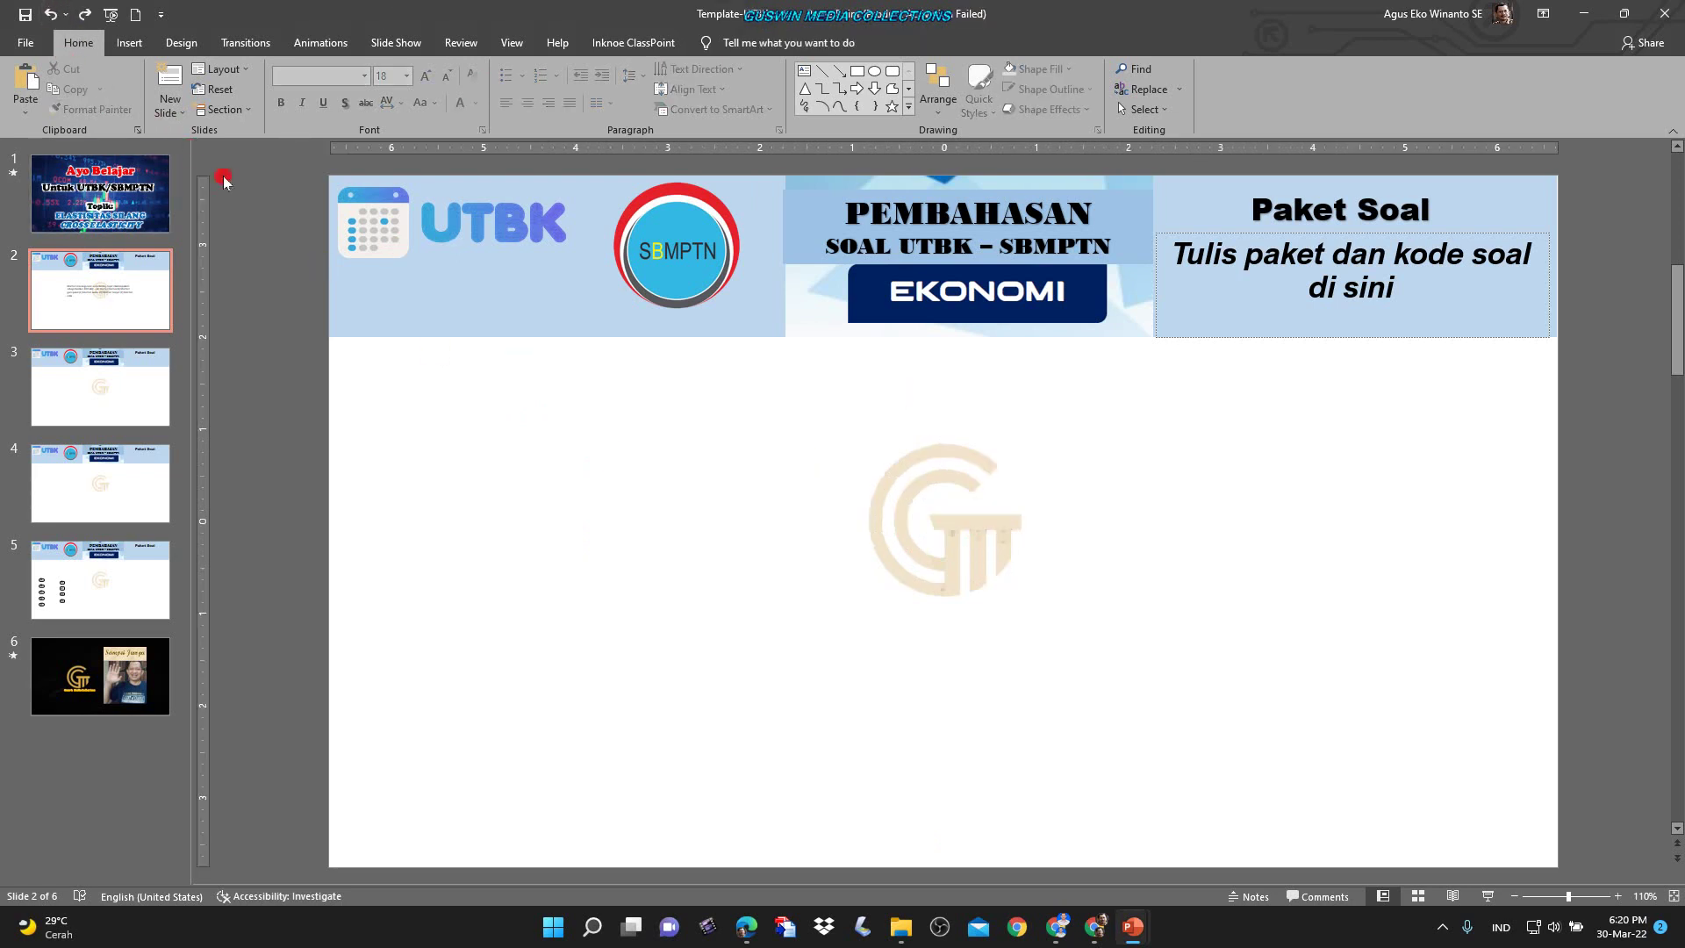
pyautogui.rightClick(647, 439)
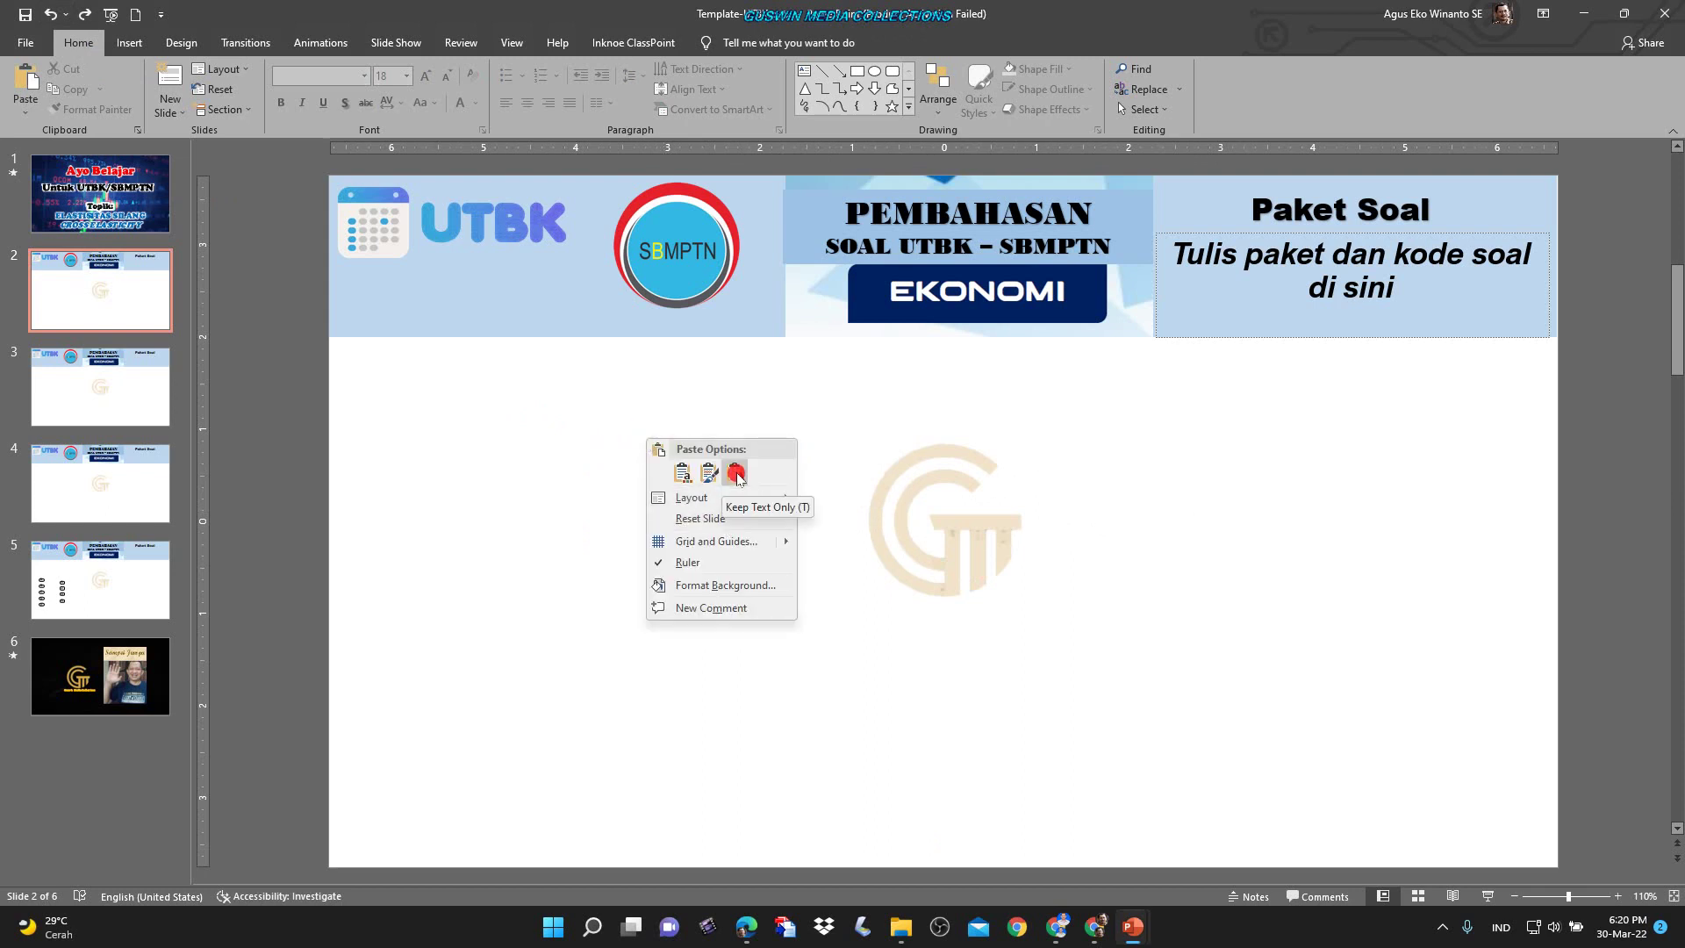
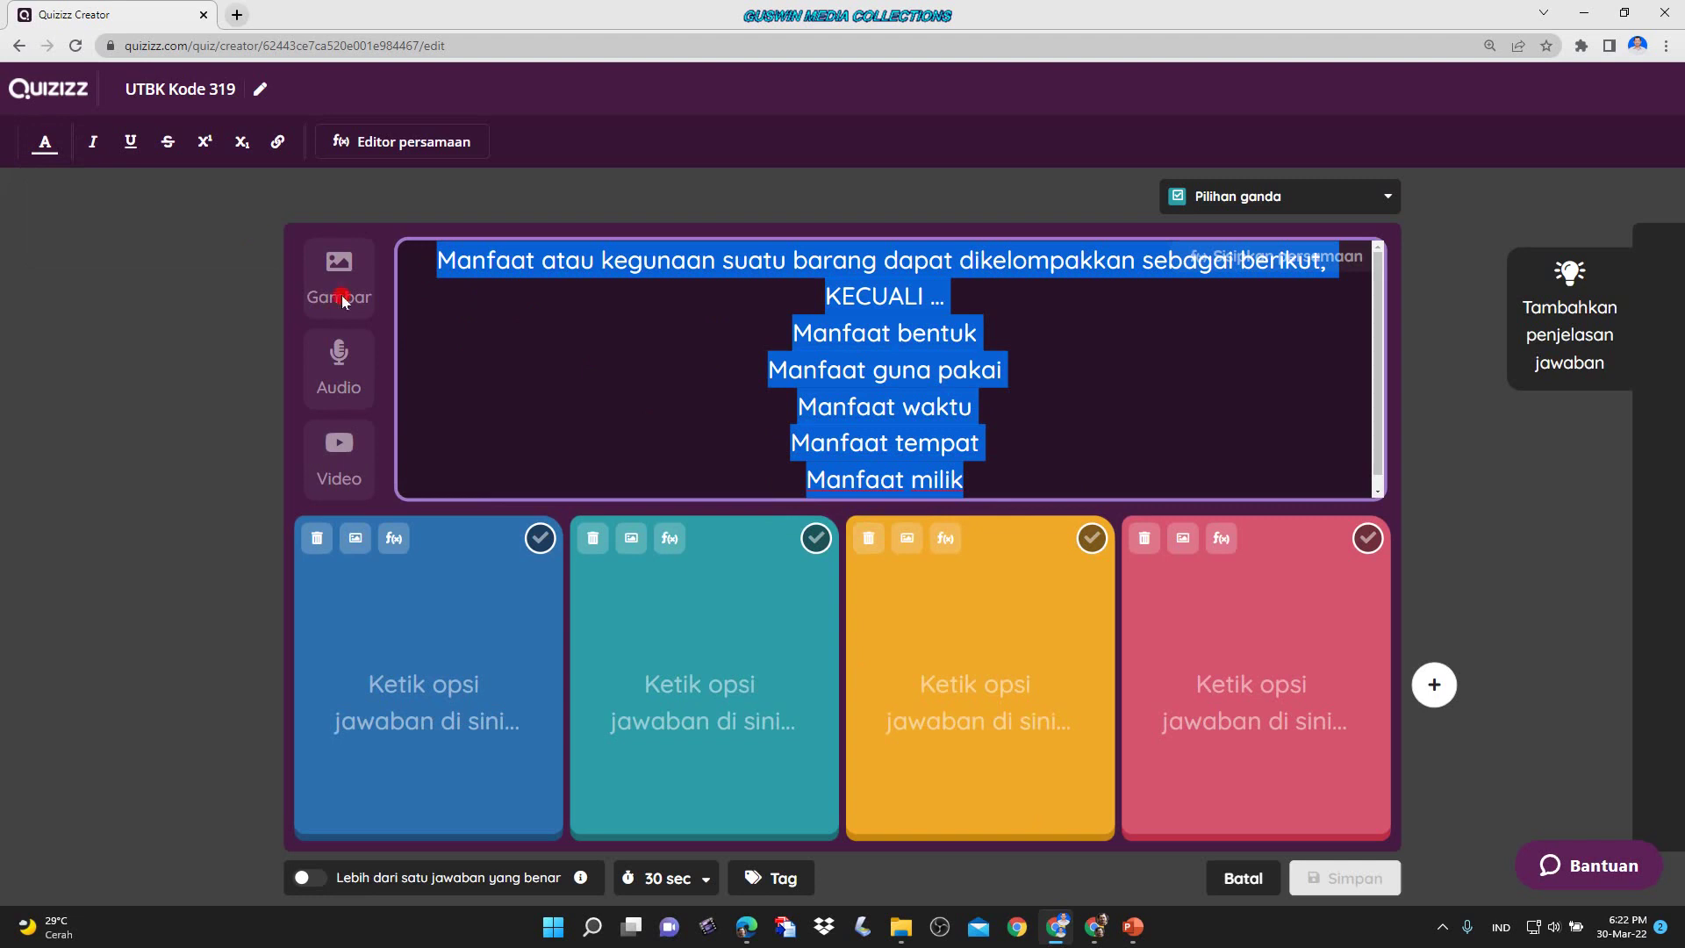
# Add a fifth answer option to the Quizizz question and move "Manfaat milik" from the question text into it.
pyautogui.click(562, 480)
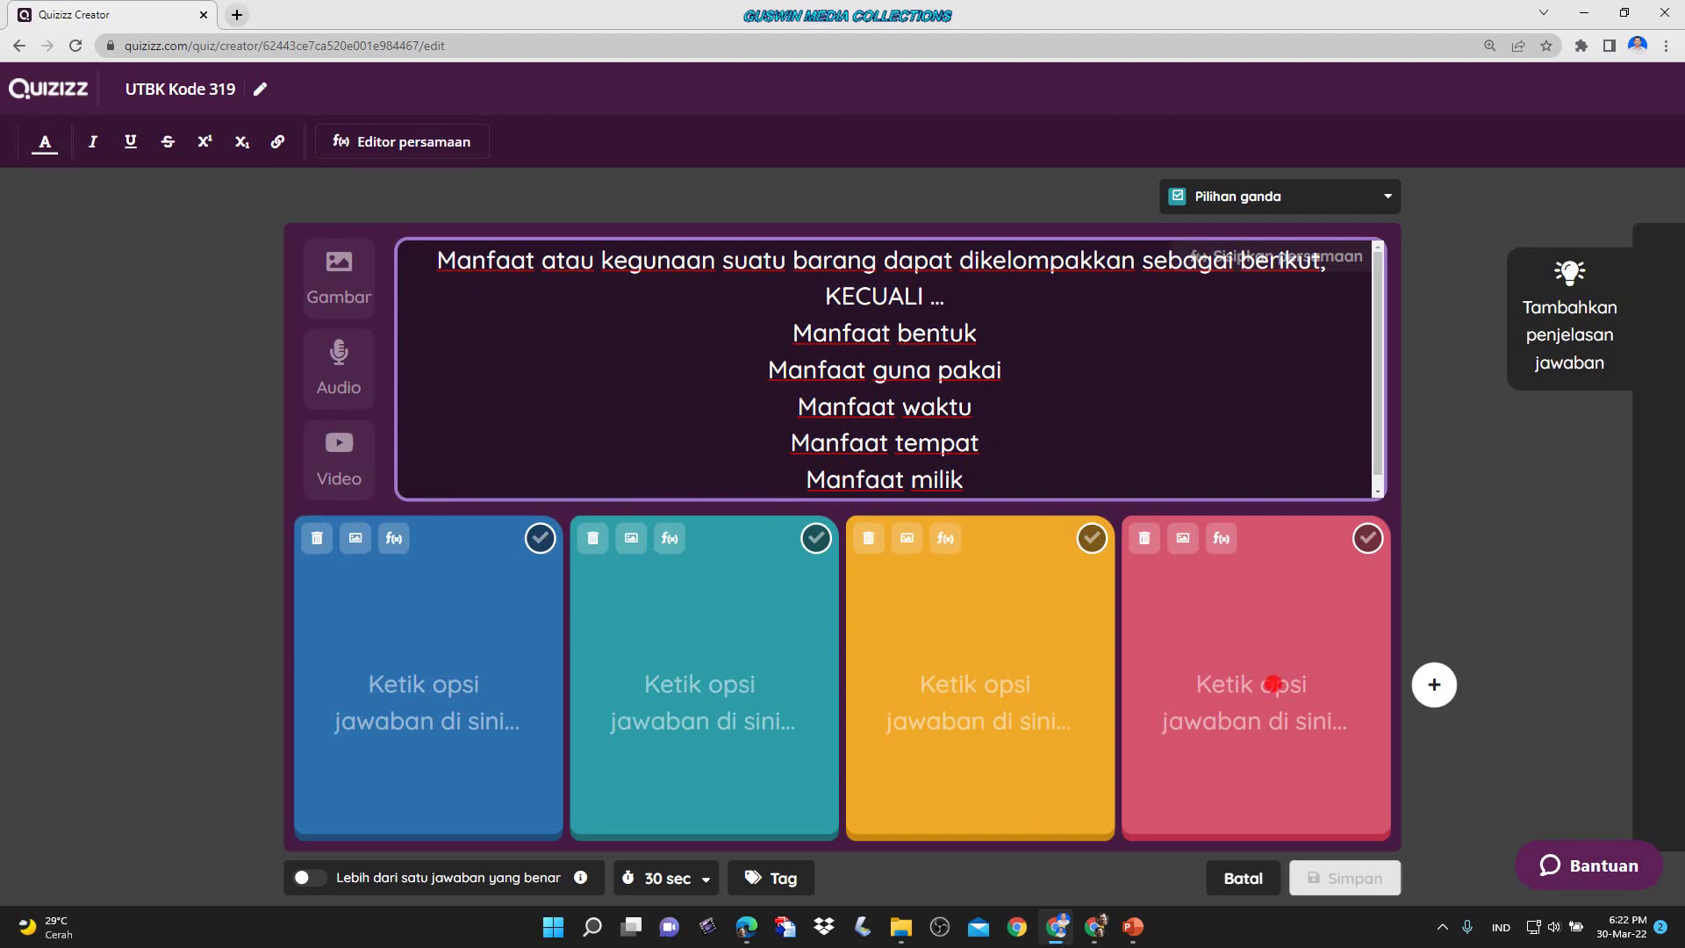
pyautogui.click(1434, 684)
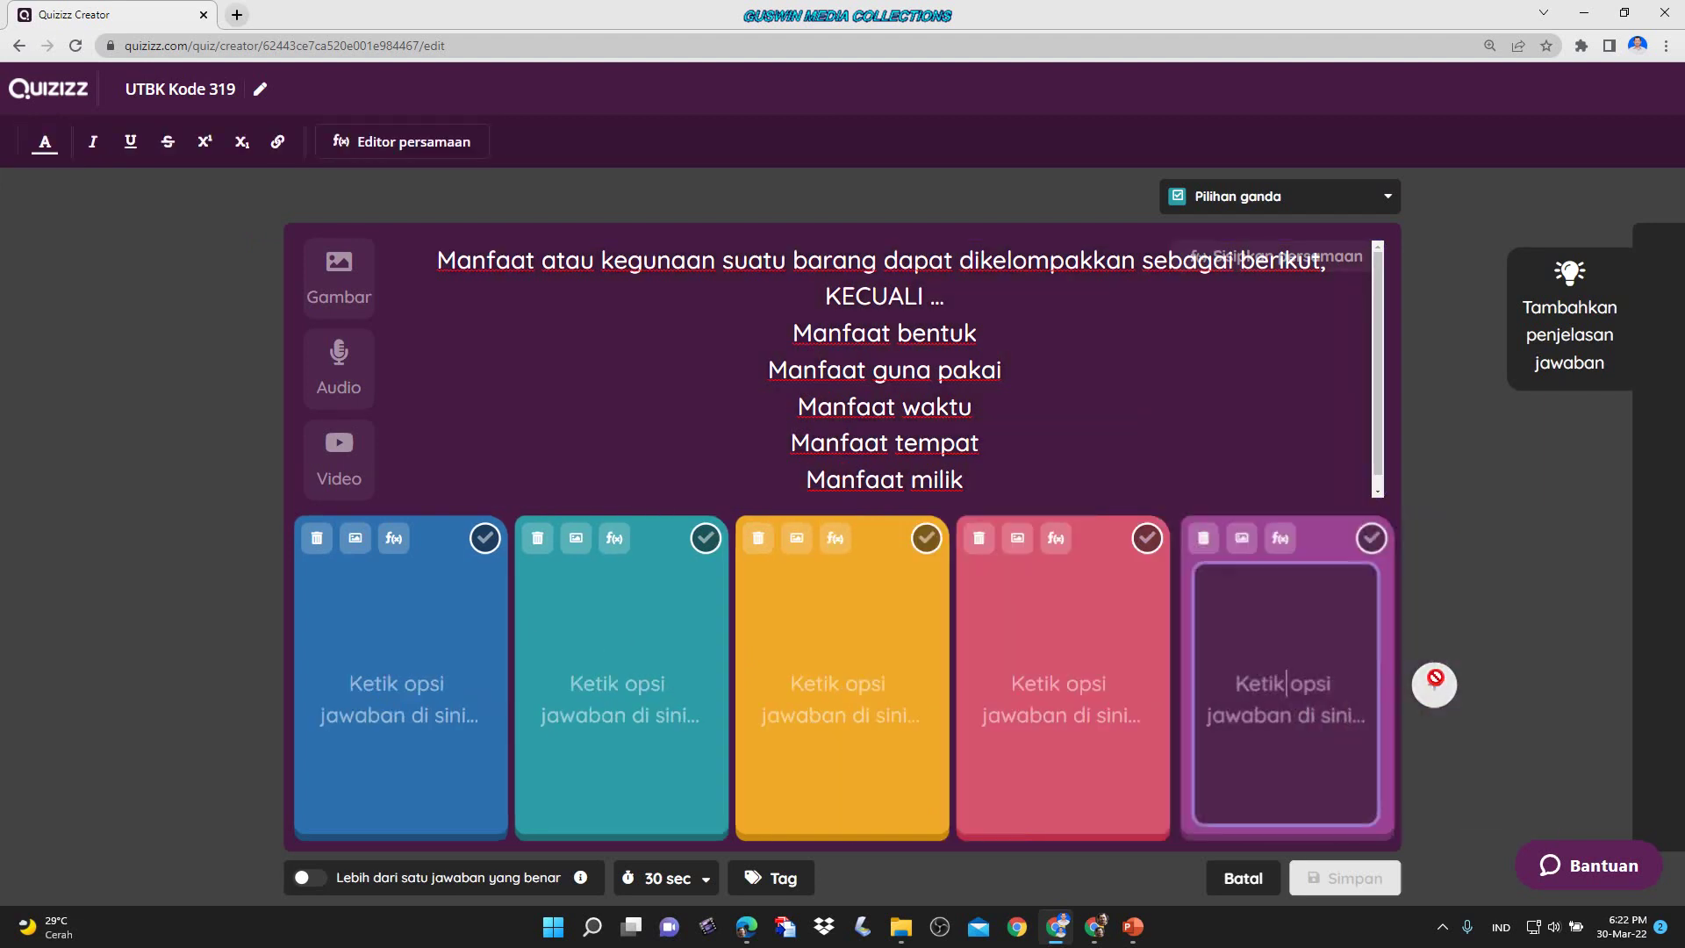
pyautogui.moveTo(799, 488); pyautogui.dragTo(981, 489)
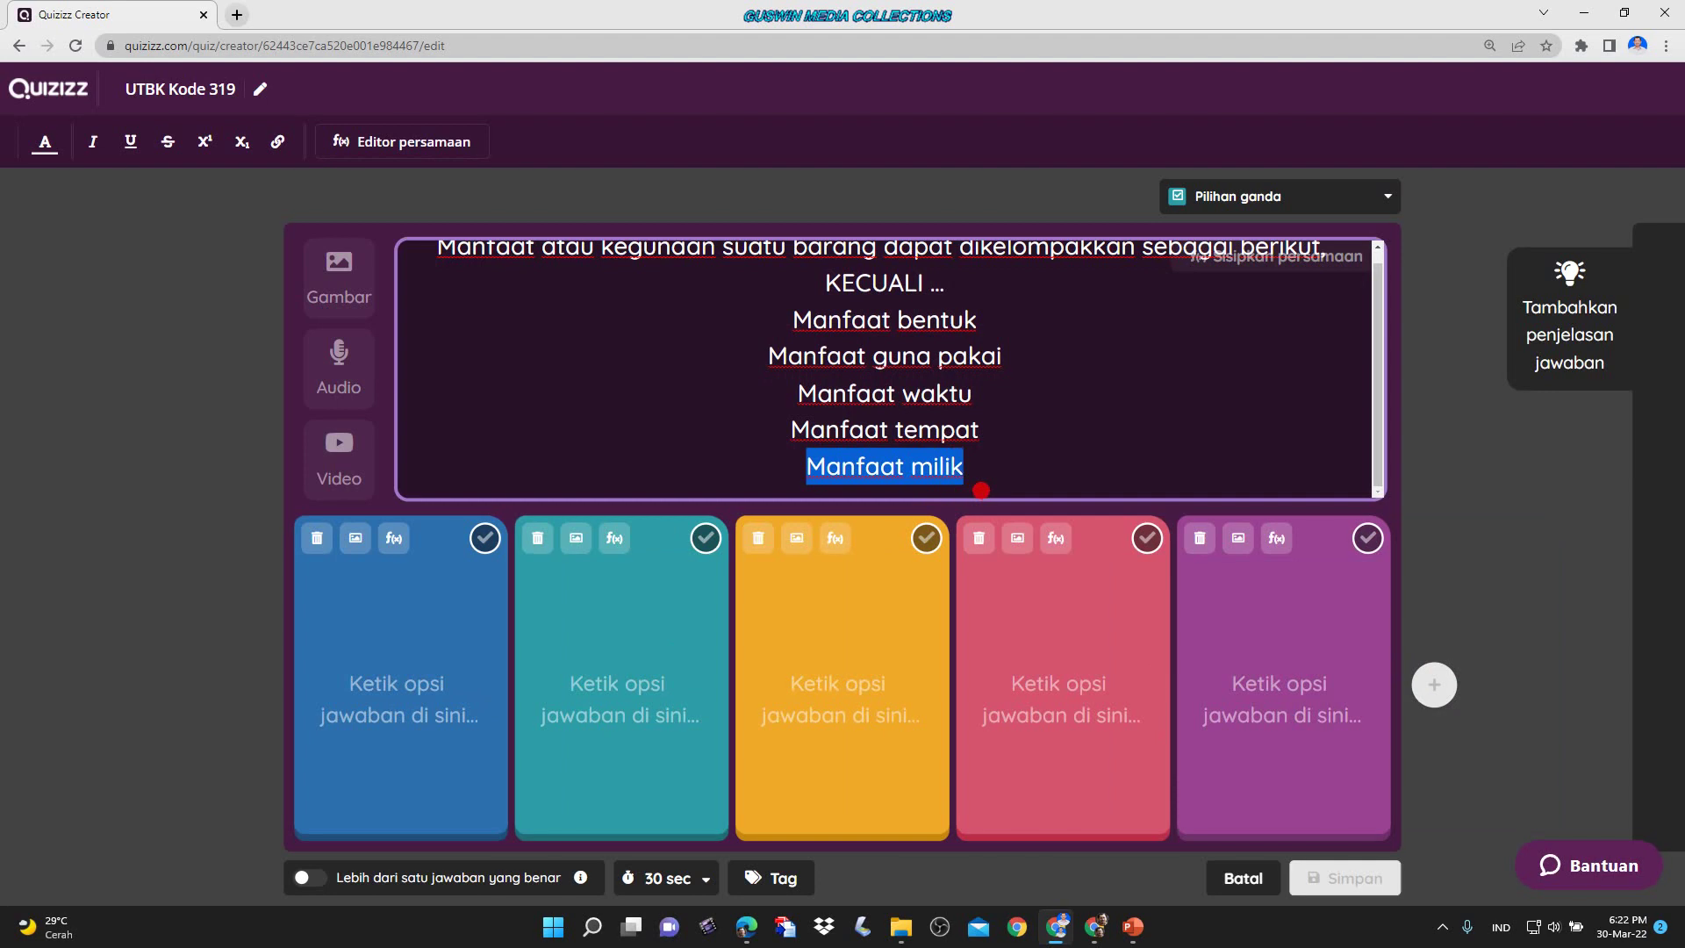
pyautogui.hotkey('ctrl', 'x')
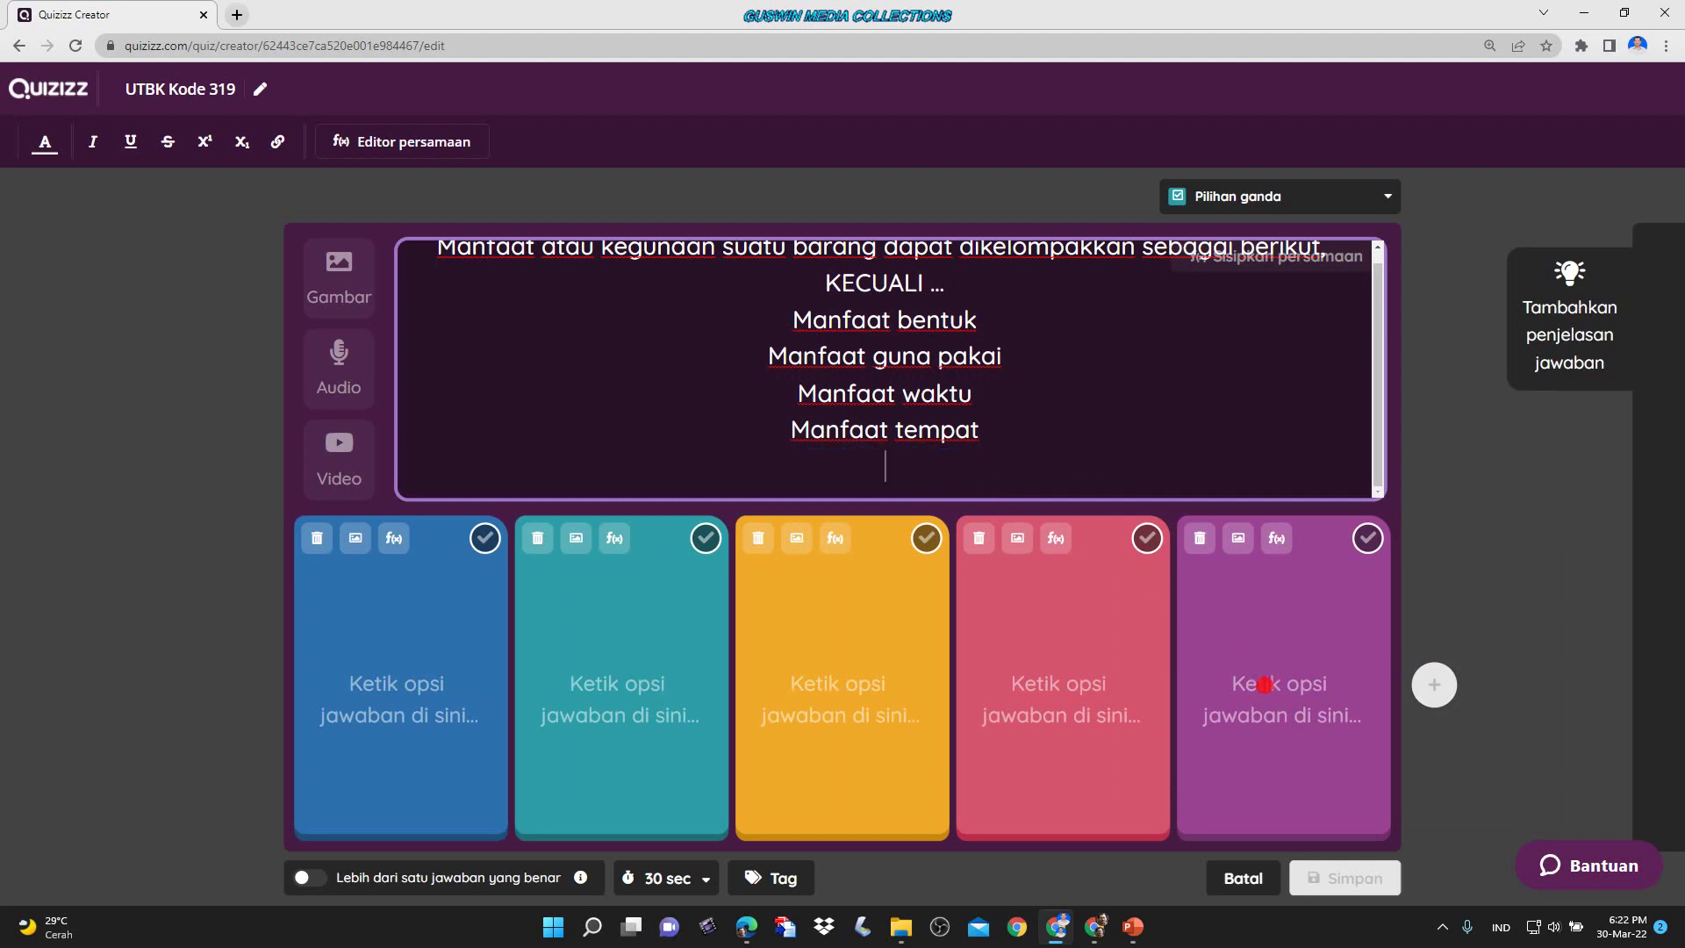
pyautogui.click(1265, 684)
pyautogui.hotkey('ctrl', 'v')
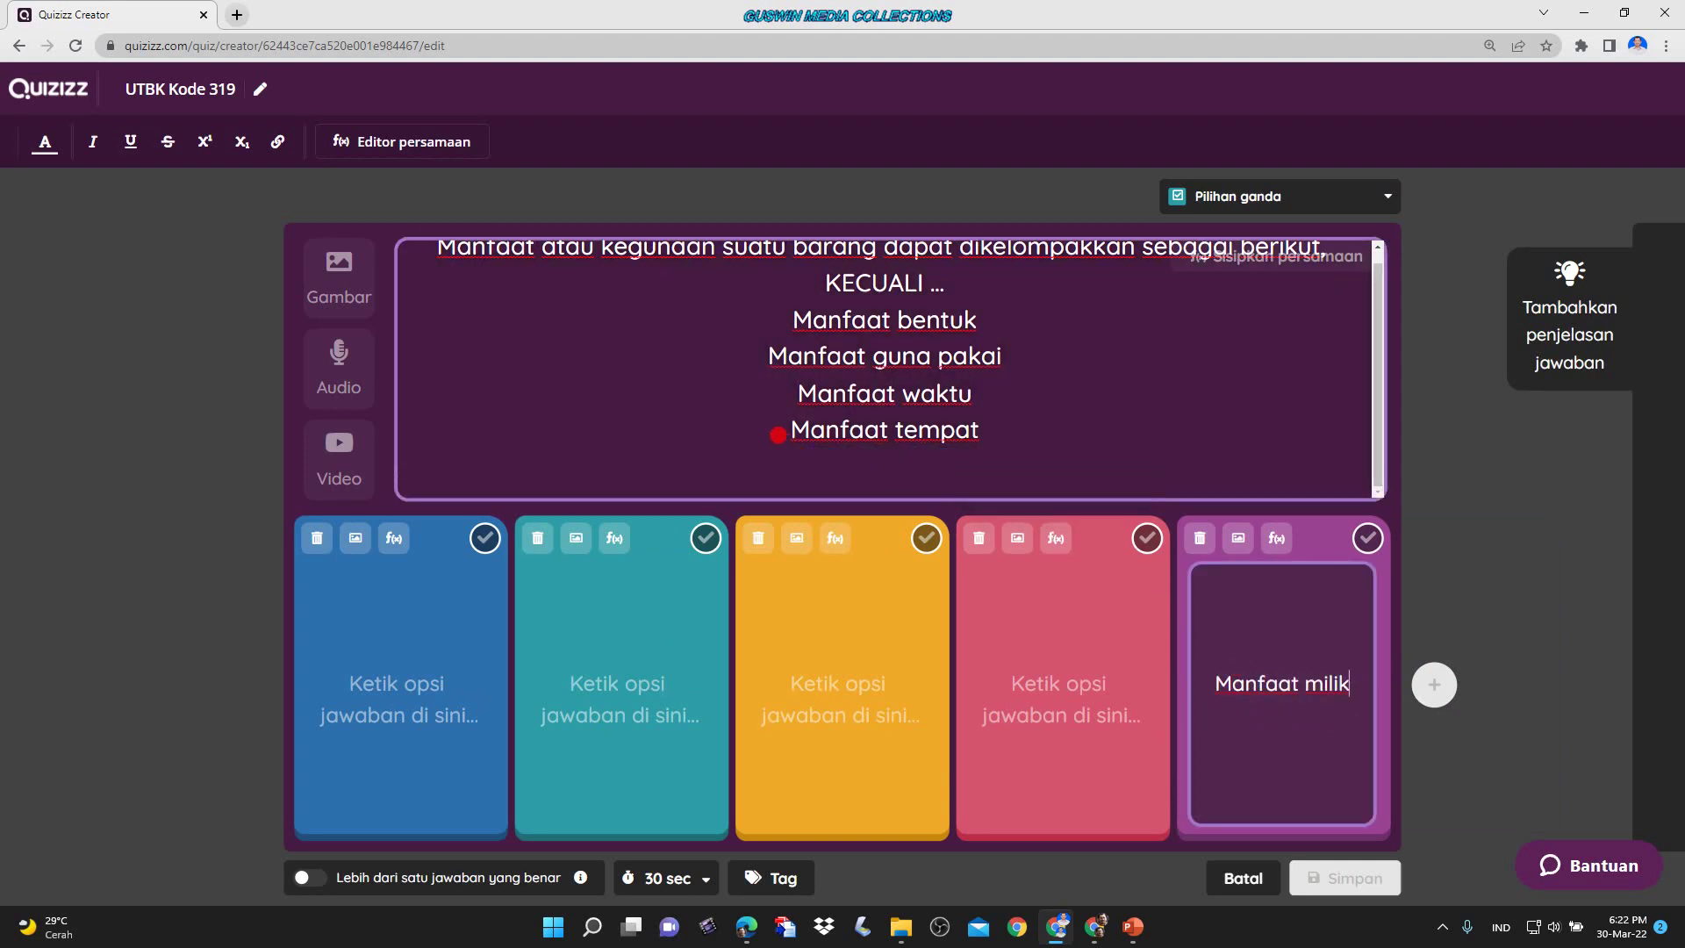
# Move "Manfaat tempat" from the question text into the fourth answer option.
pyautogui.moveTo(777, 434); pyautogui.dragTo(982, 447)
pyautogui.hotkey('ctrl', 'x')
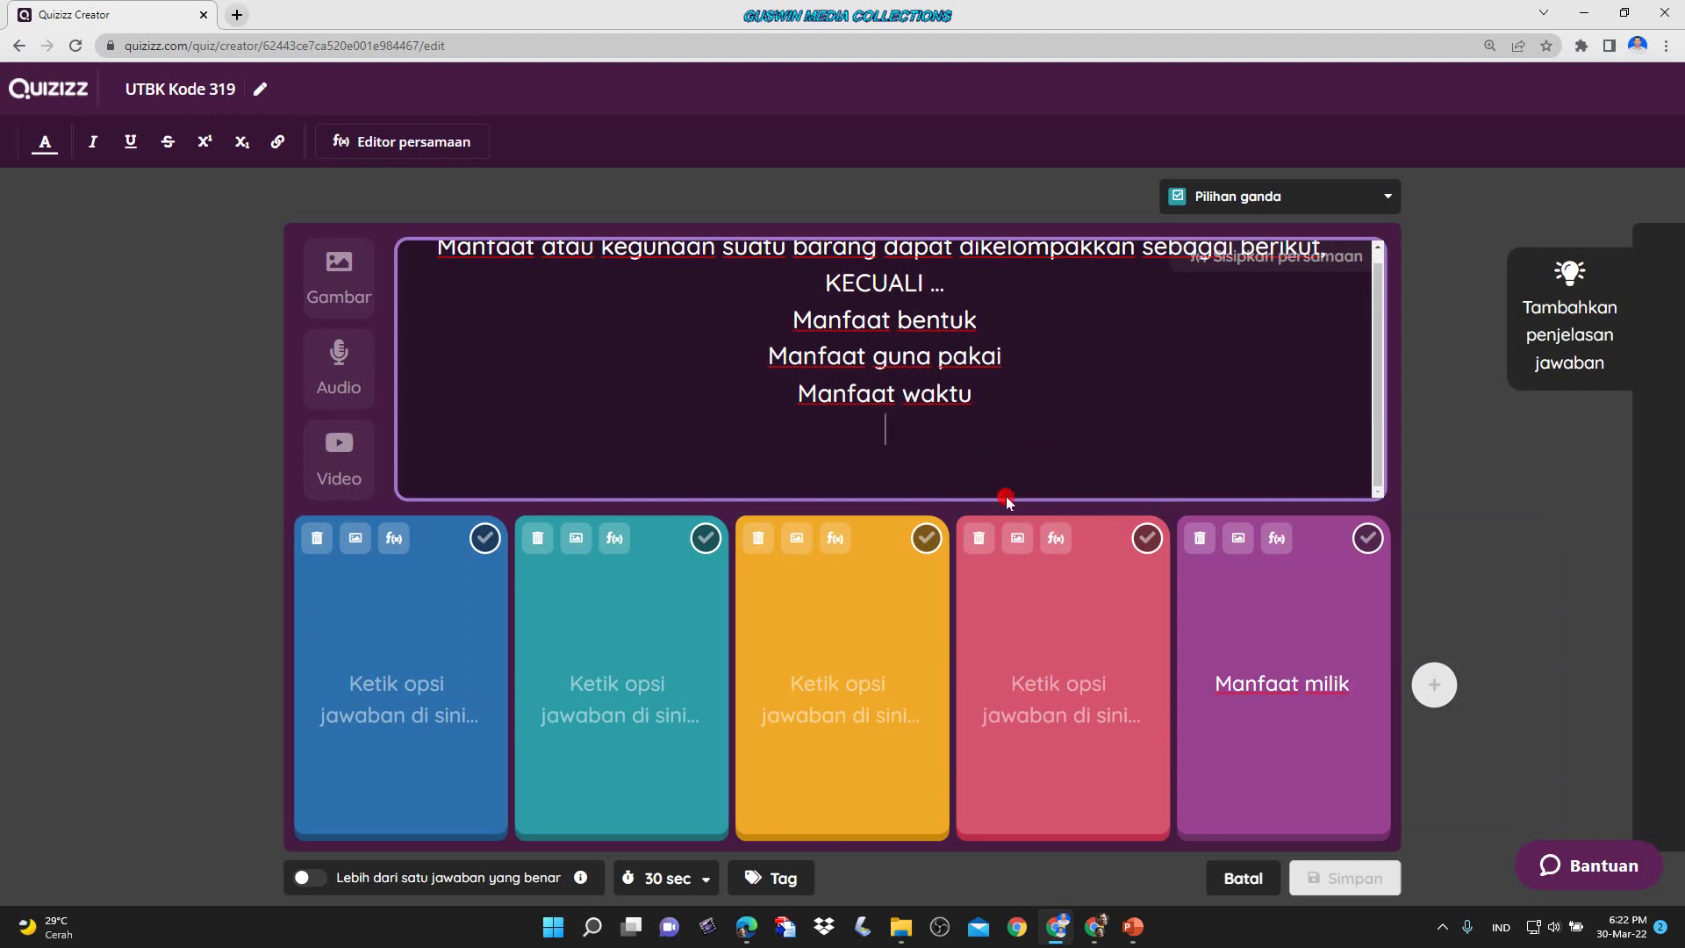
pyautogui.click(1032, 680)
pyautogui.hotkey('ctrl', 'v')
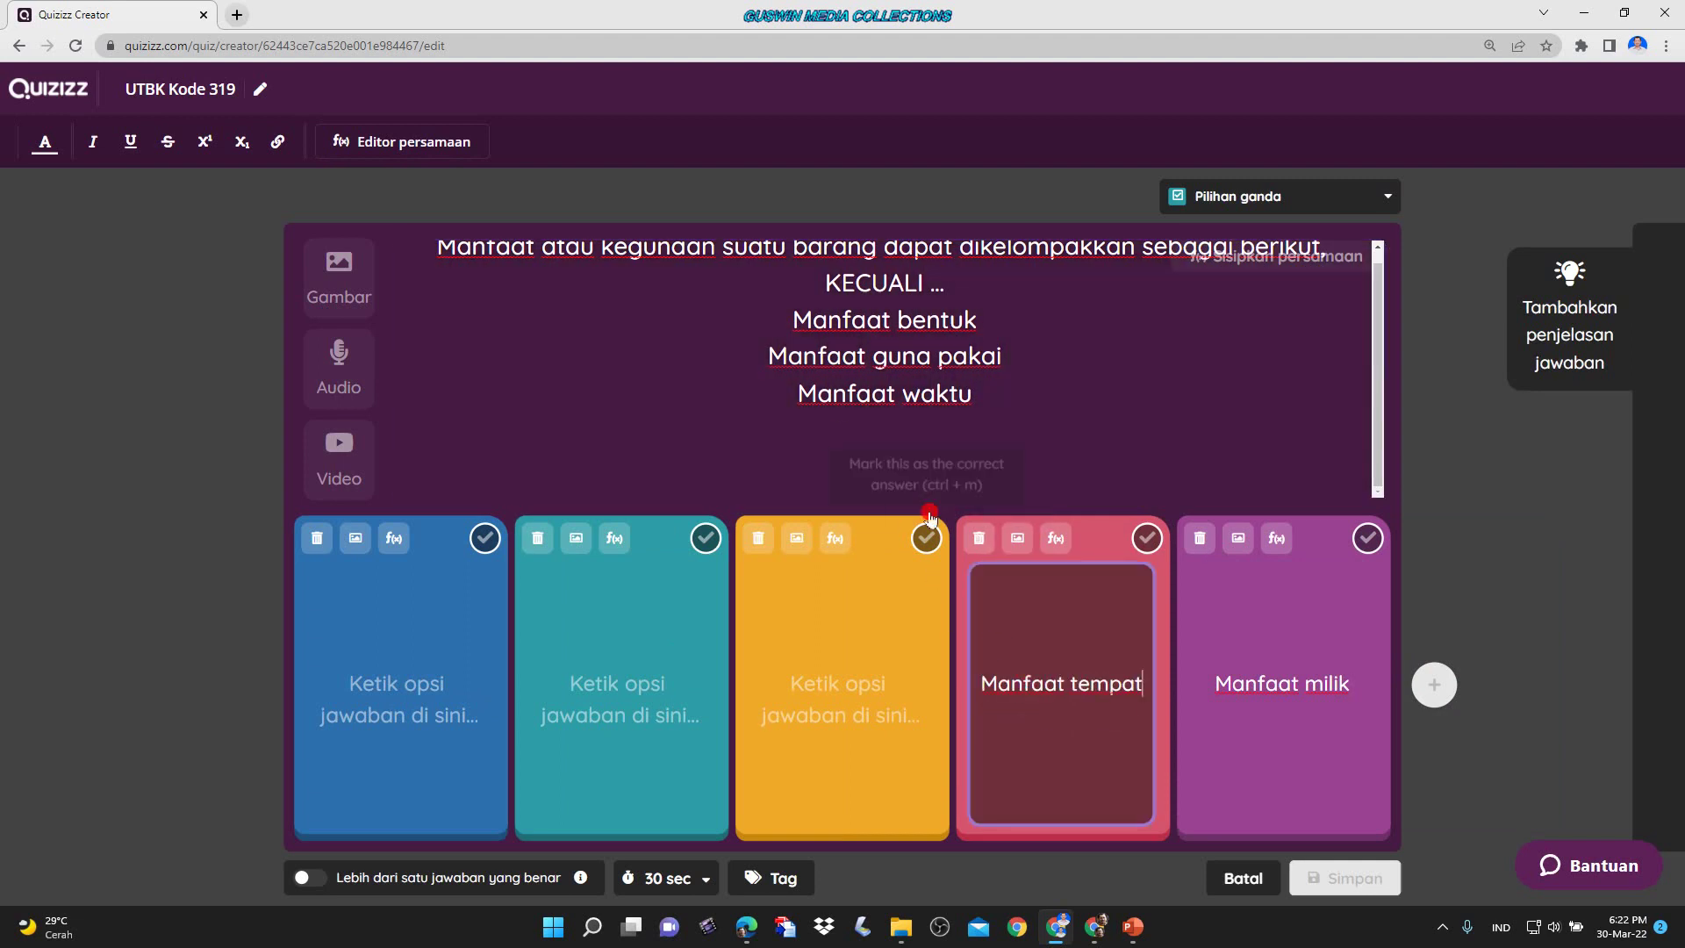
# Move "Manfaat waktu" from the question text into the third answer option and "Manfaat guna pakai" into the second.
pyautogui.moveTo(797, 393); pyautogui.dragTo(1027, 403)
pyautogui.hotkey('ctrl', 'x')
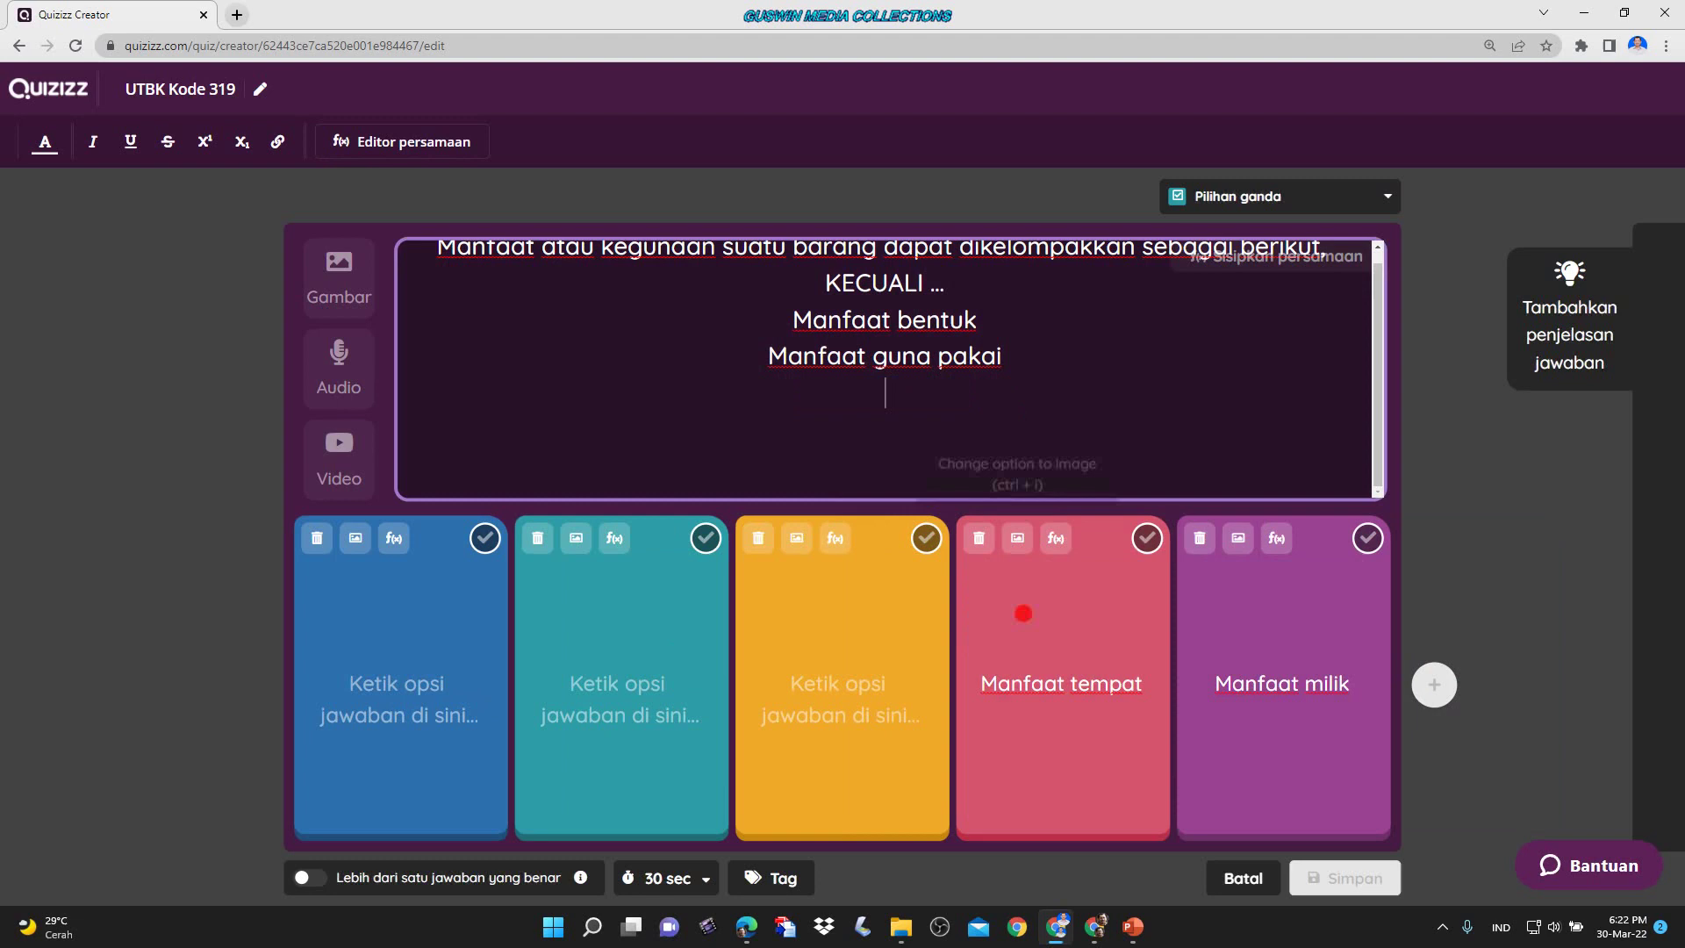
pyautogui.click(877, 673)
pyautogui.hotkey('ctrl', 'v')
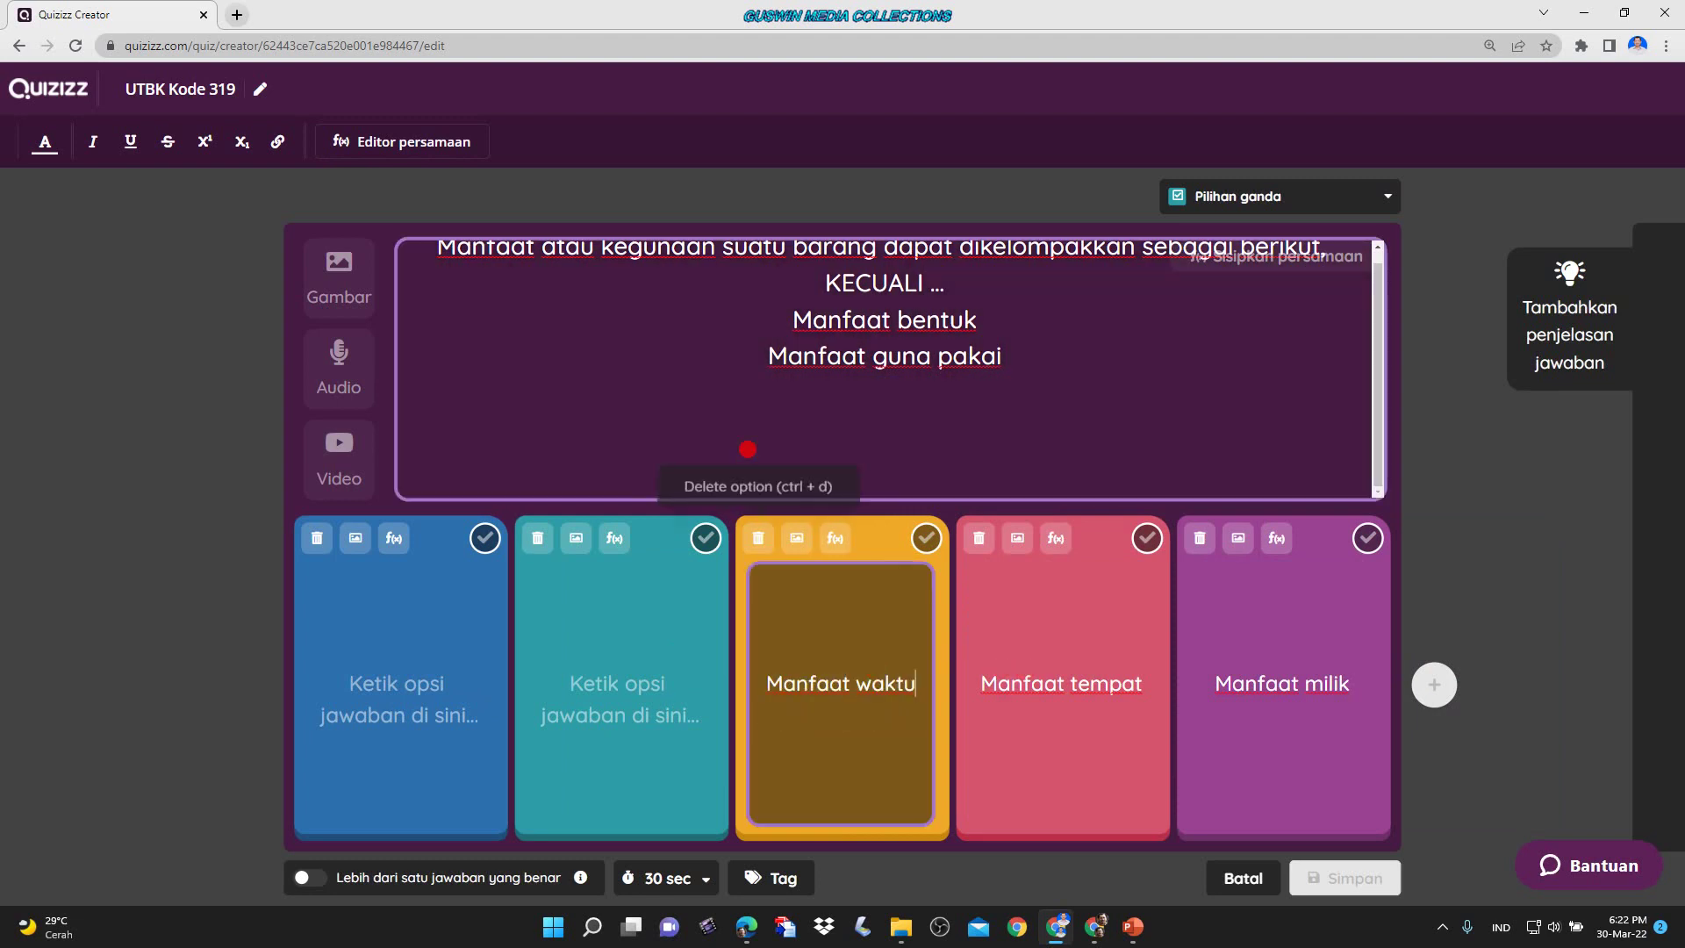
pyautogui.moveTo(766, 358); pyautogui.dragTo(999, 386)
pyautogui.hotkey('ctrl', 'x')
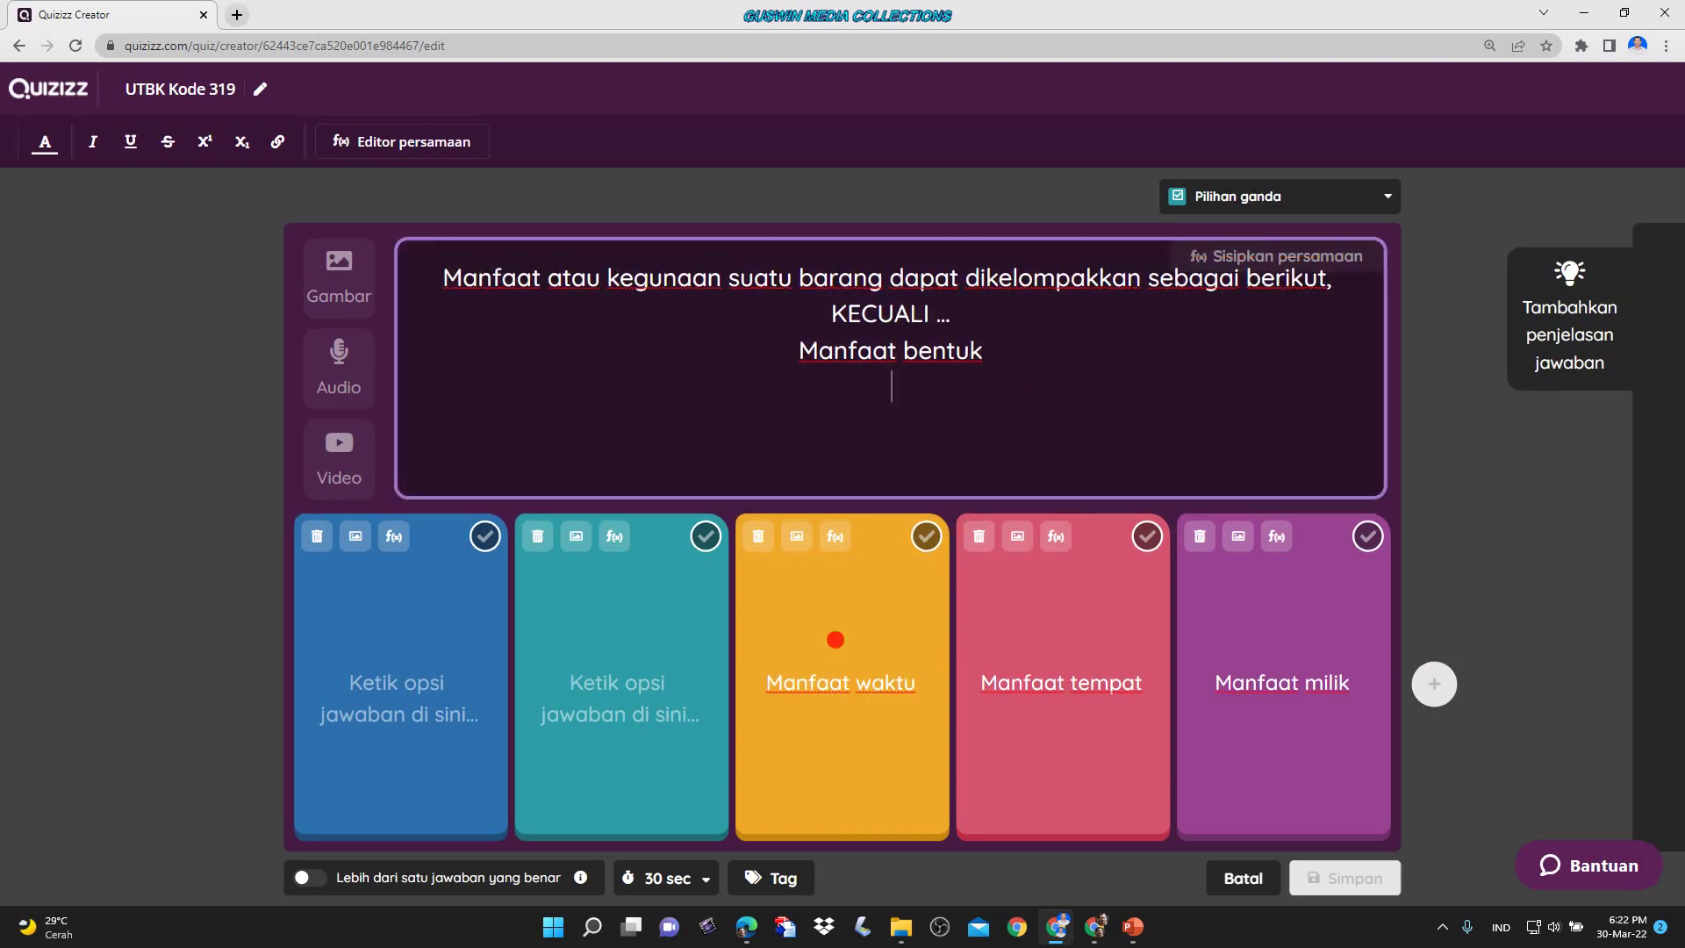
pyautogui.click(656, 682)
pyautogui.hotkey('ctrl', 'v')
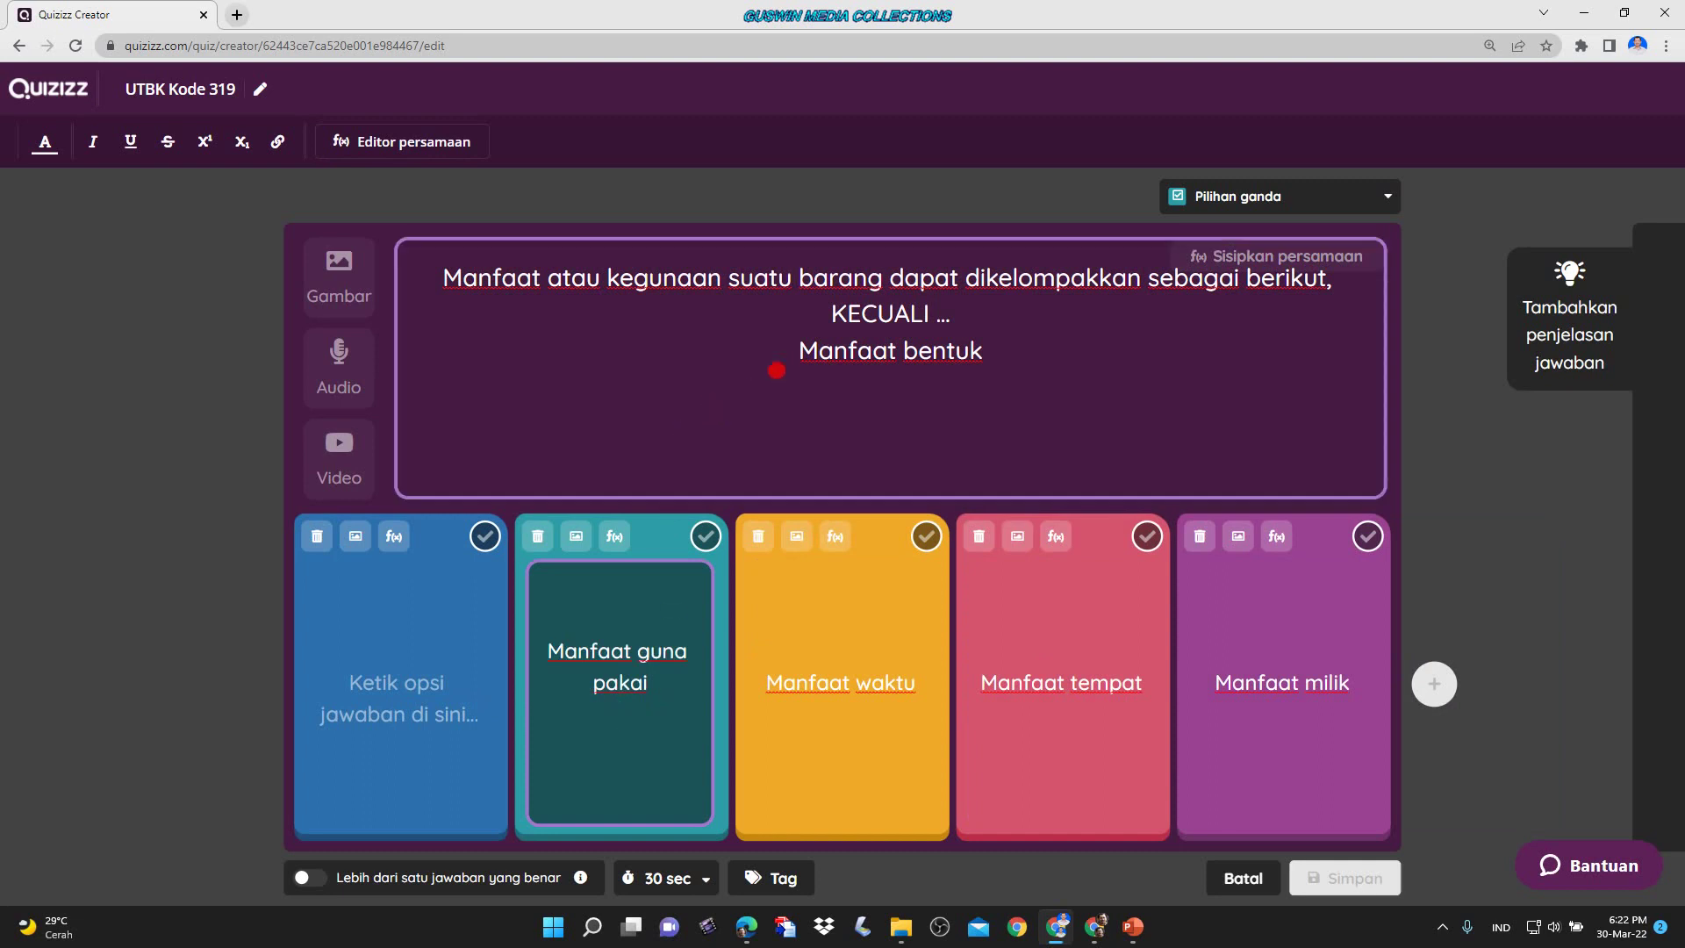
# Move "Manfaat bentuk" from the question text into the first answer option and delete the leftover empty line.
pyautogui.click(844, 357)
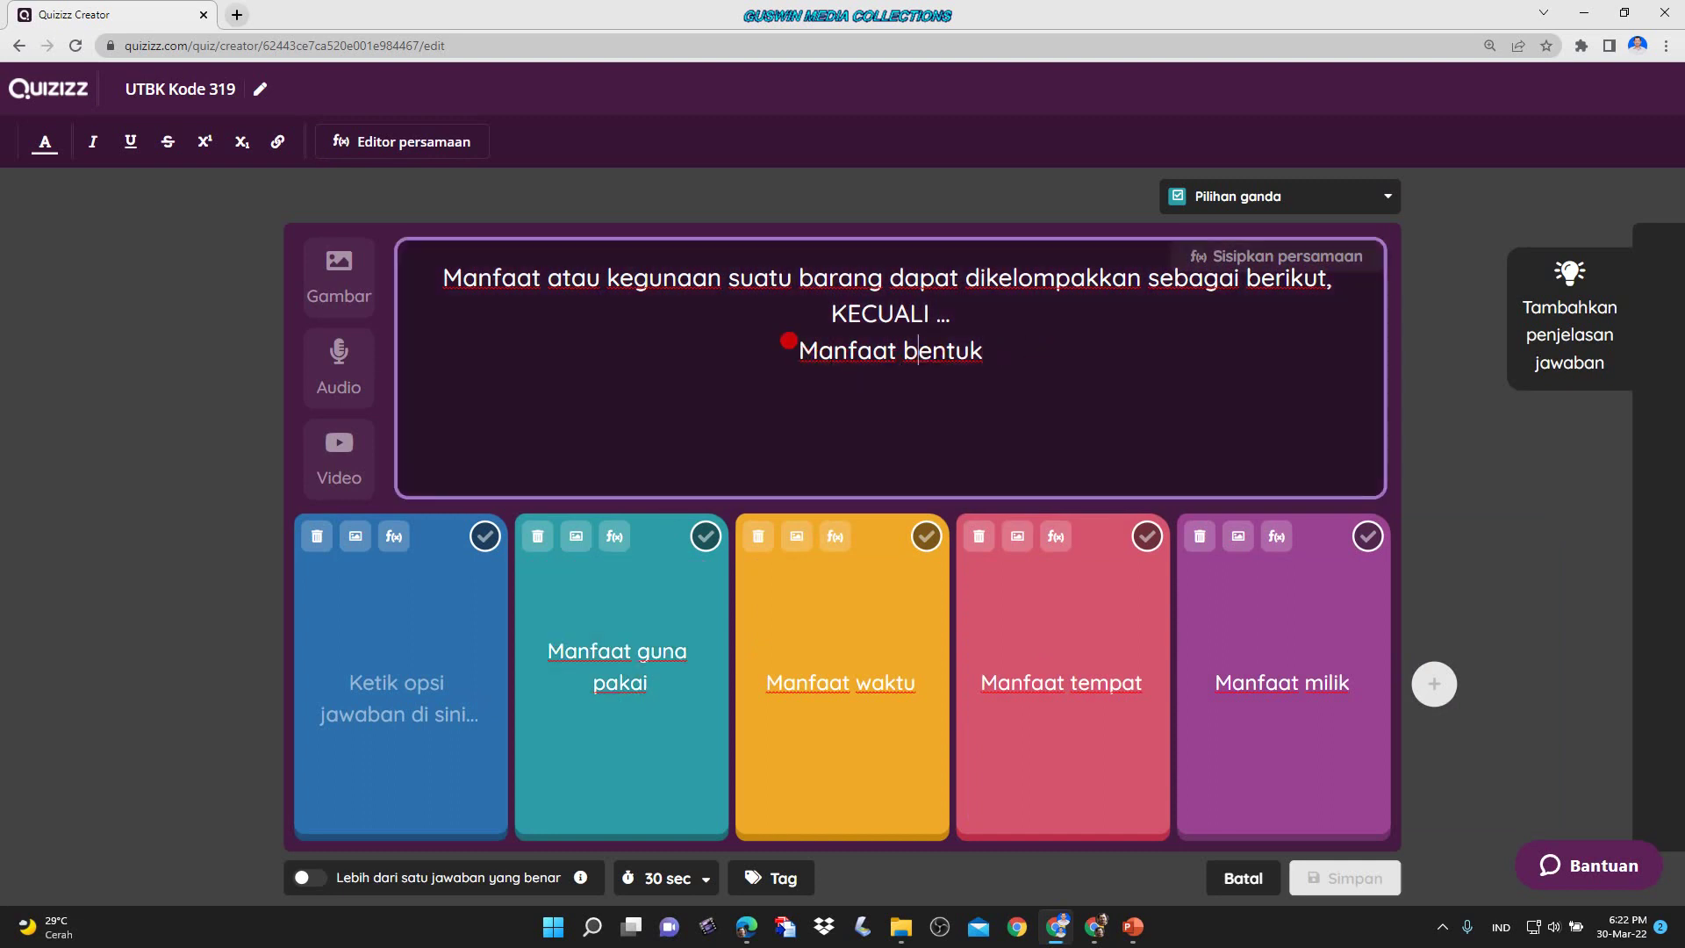
pyautogui.moveTo(972, 326); pyautogui.dragTo(998, 353)
pyautogui.hotkey('ctrl', 'x')
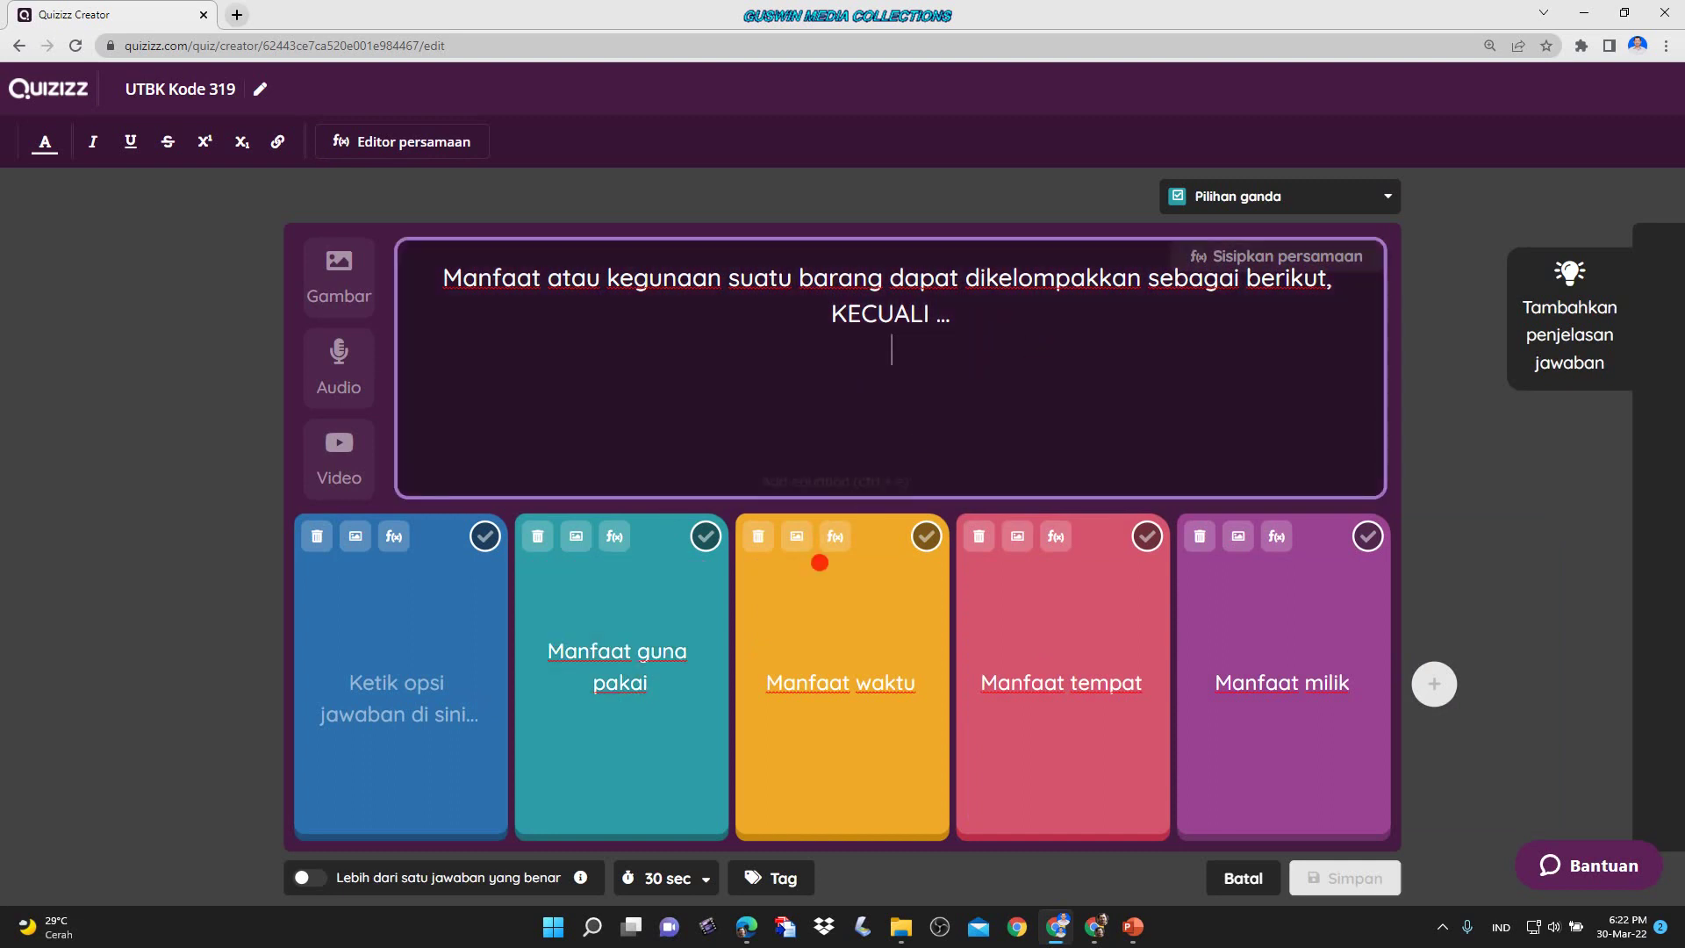
pyautogui.click(432, 684)
pyautogui.hotkey('ctrl', 'v')
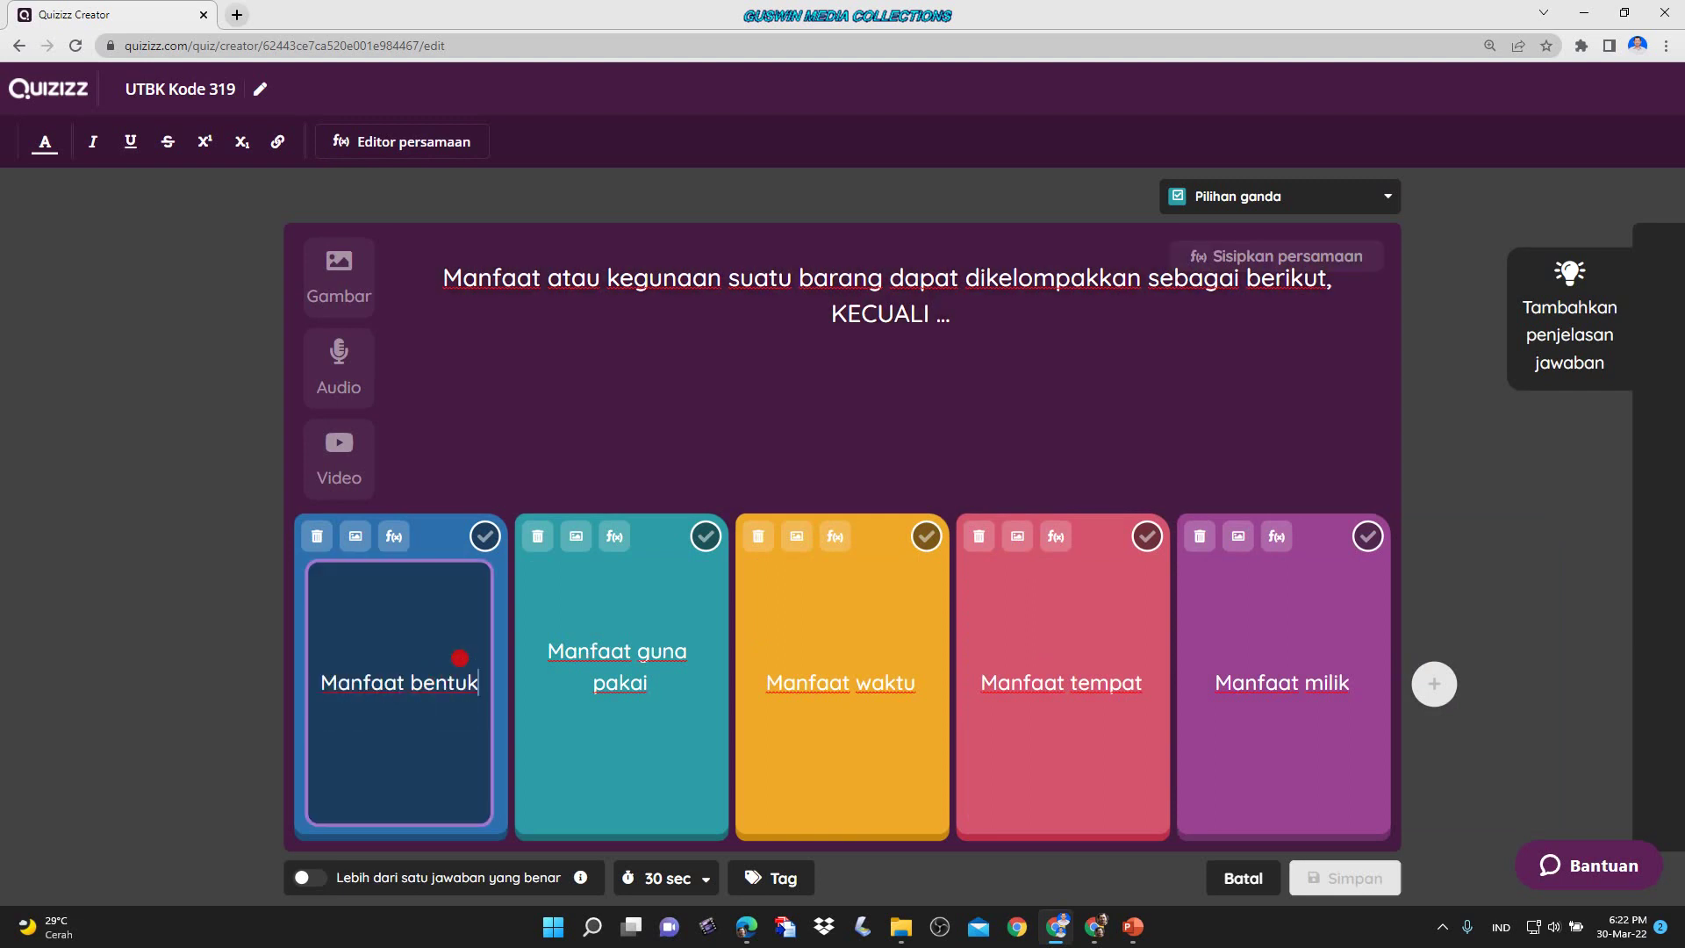
pyautogui.click(836, 466)
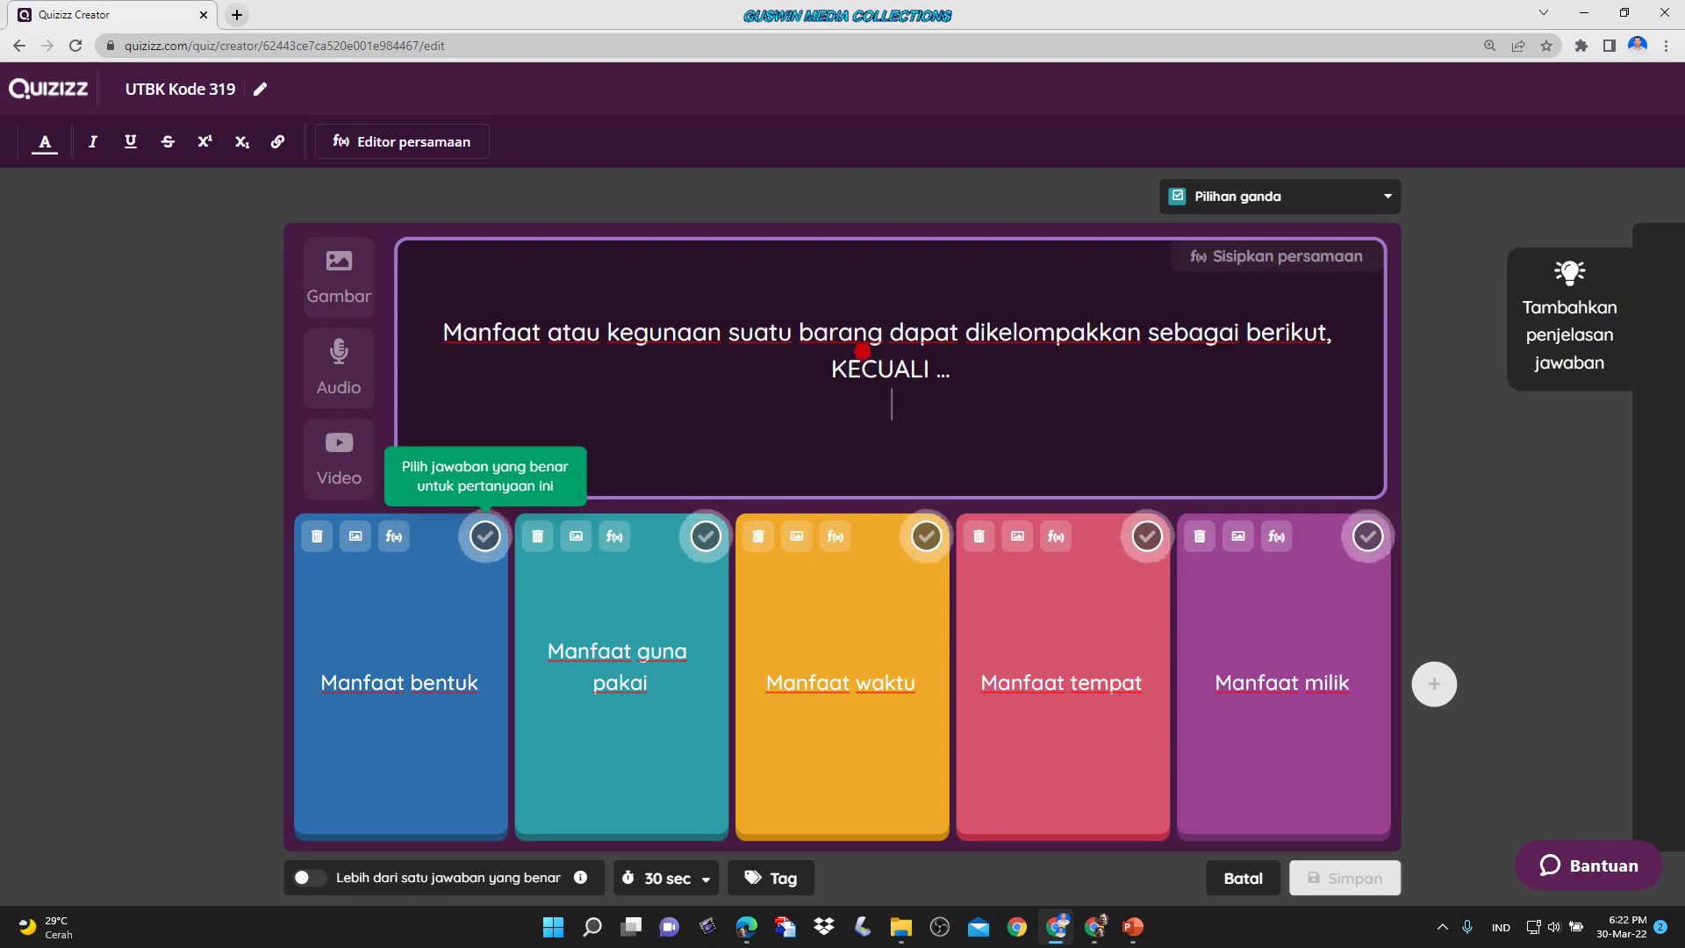
pyautogui.click(919, 452)
pyautogui.press('BackSpace')
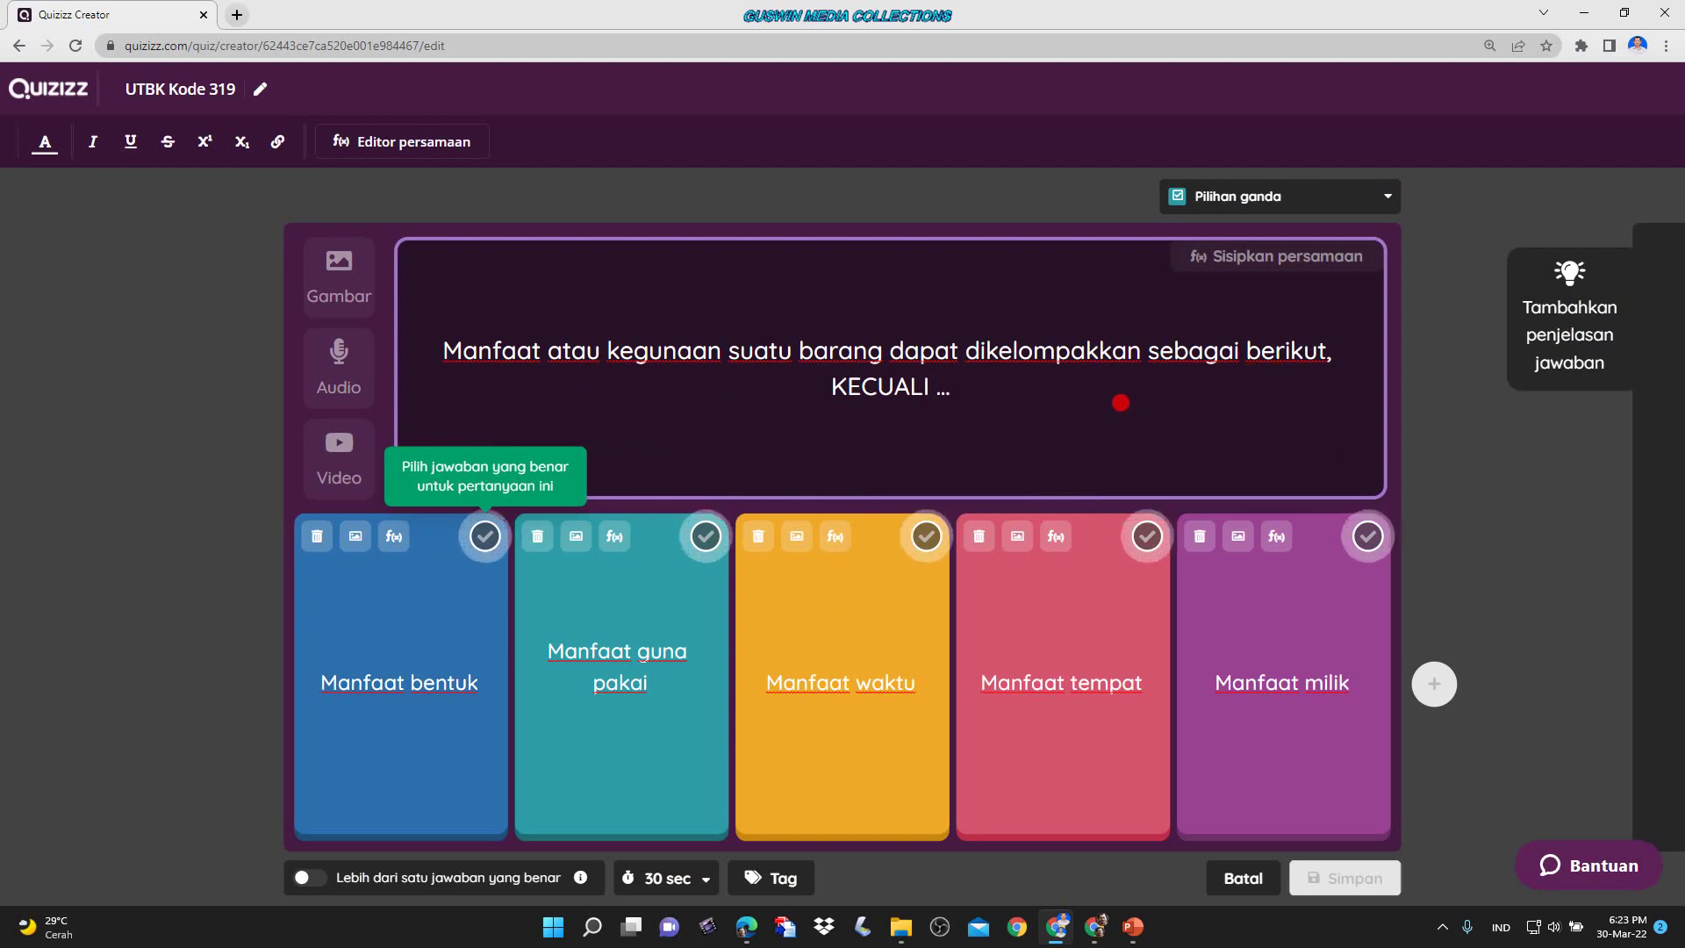
# Italicize the word "KECUALI" in the question text.
pyautogui.moveTo(832, 395); pyautogui.dragTo(918, 394)
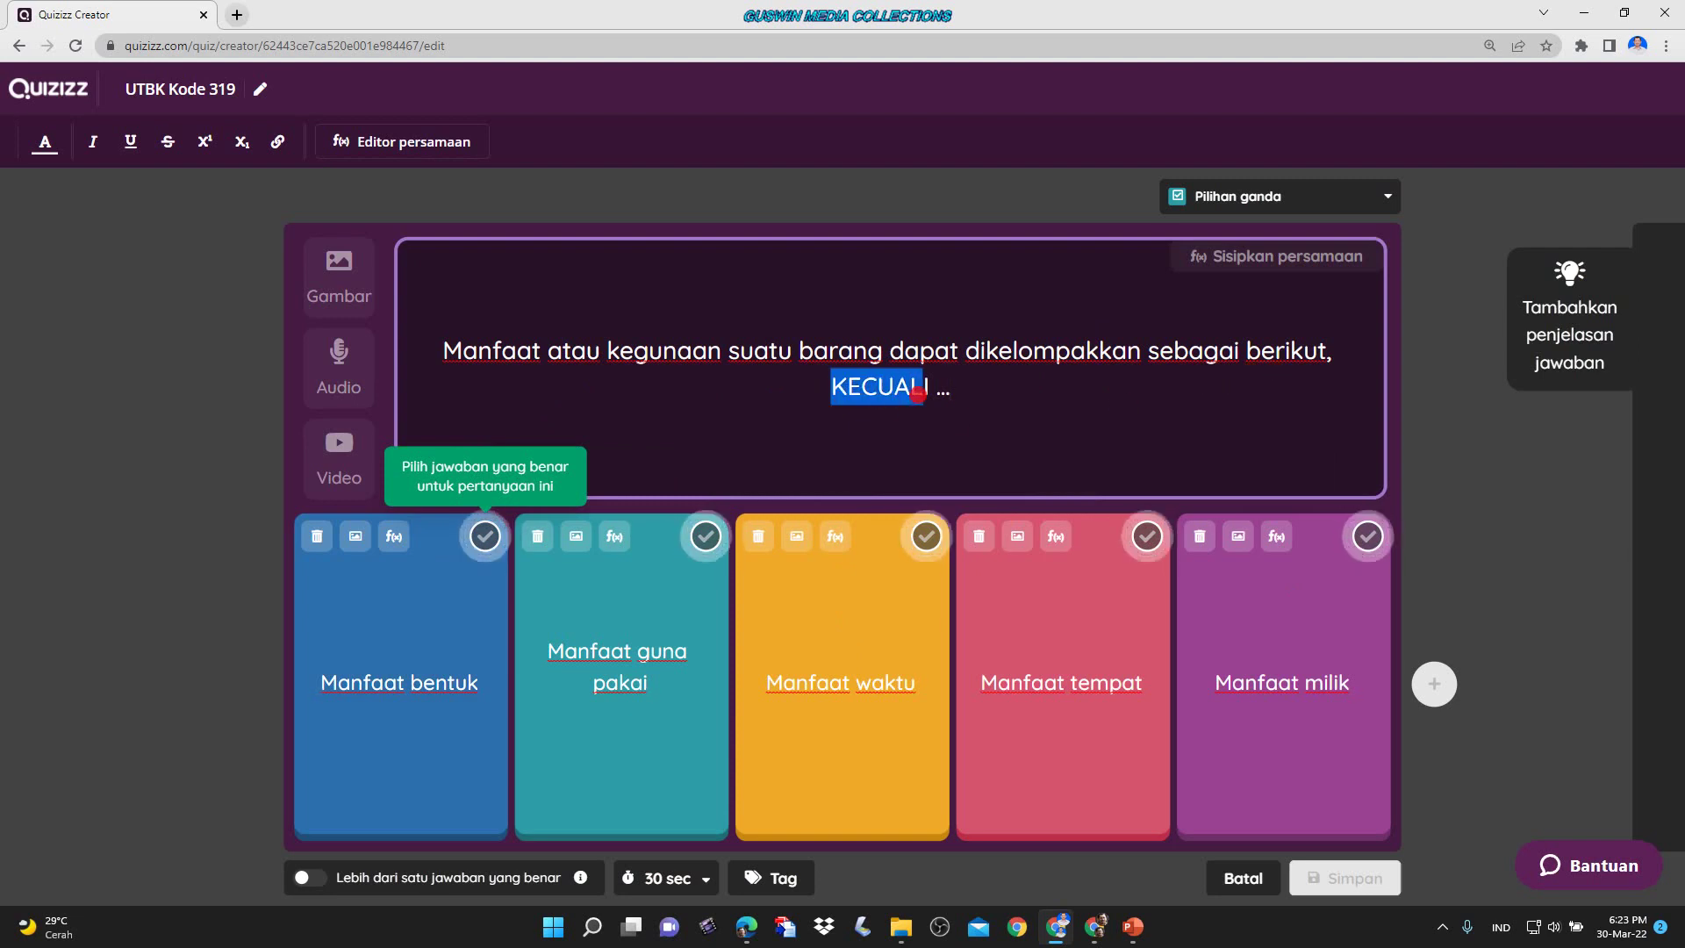
pyautogui.click(893, 421)
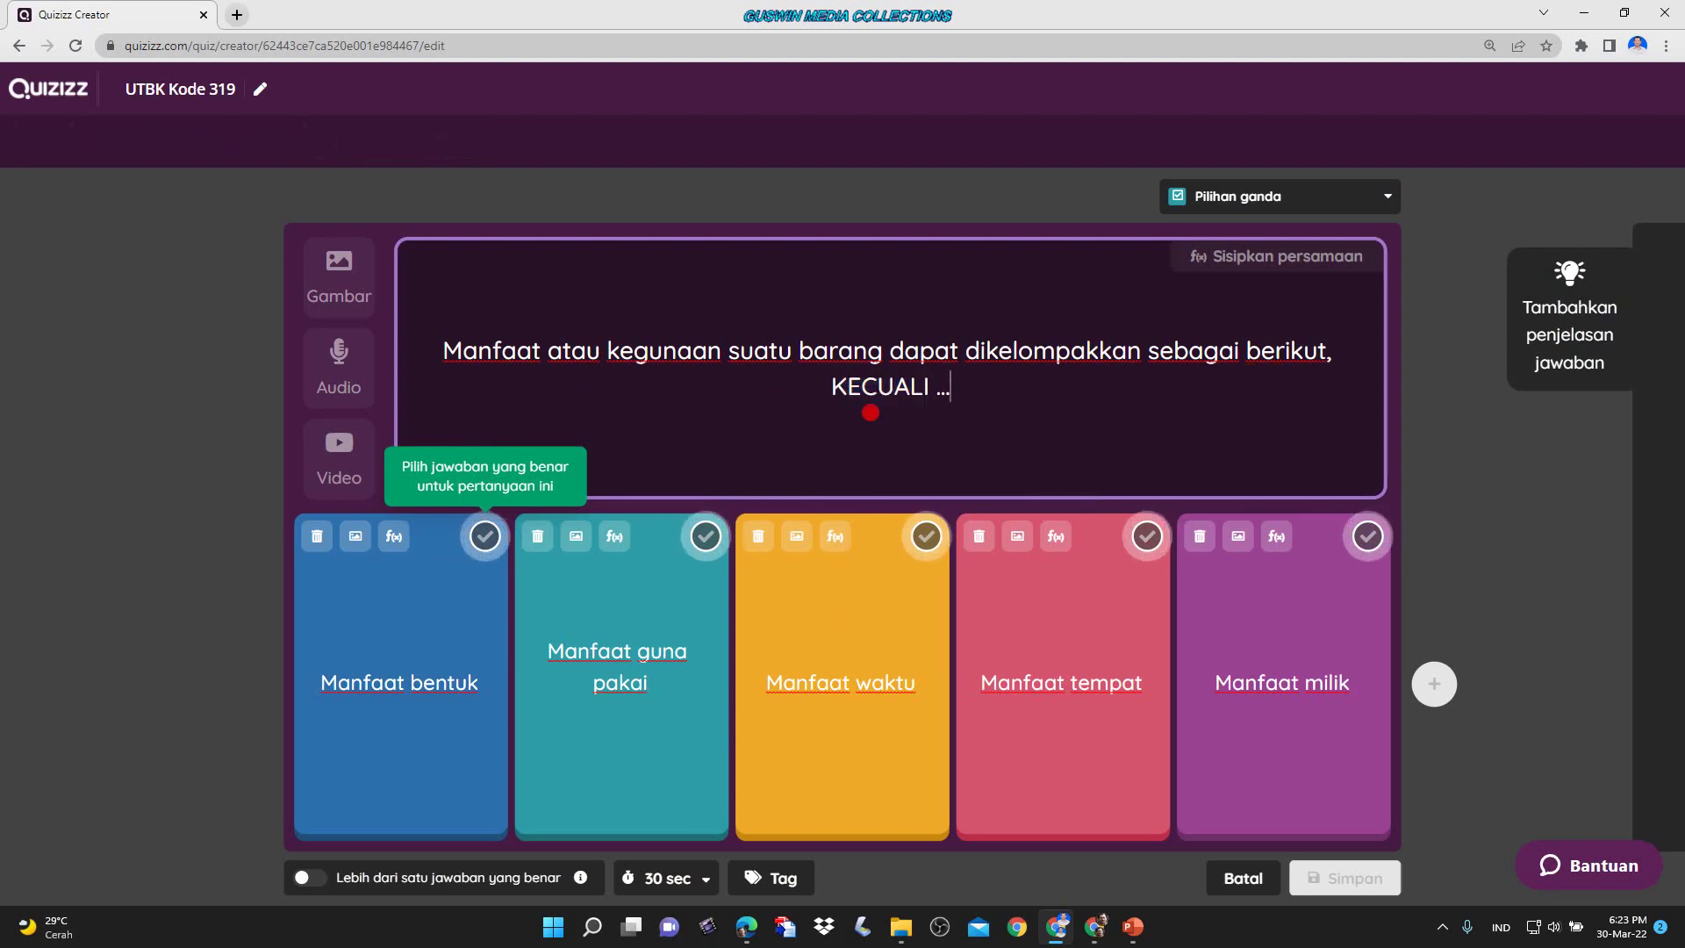
pyautogui.moveTo(831, 387); pyautogui.dragTo(929, 387)
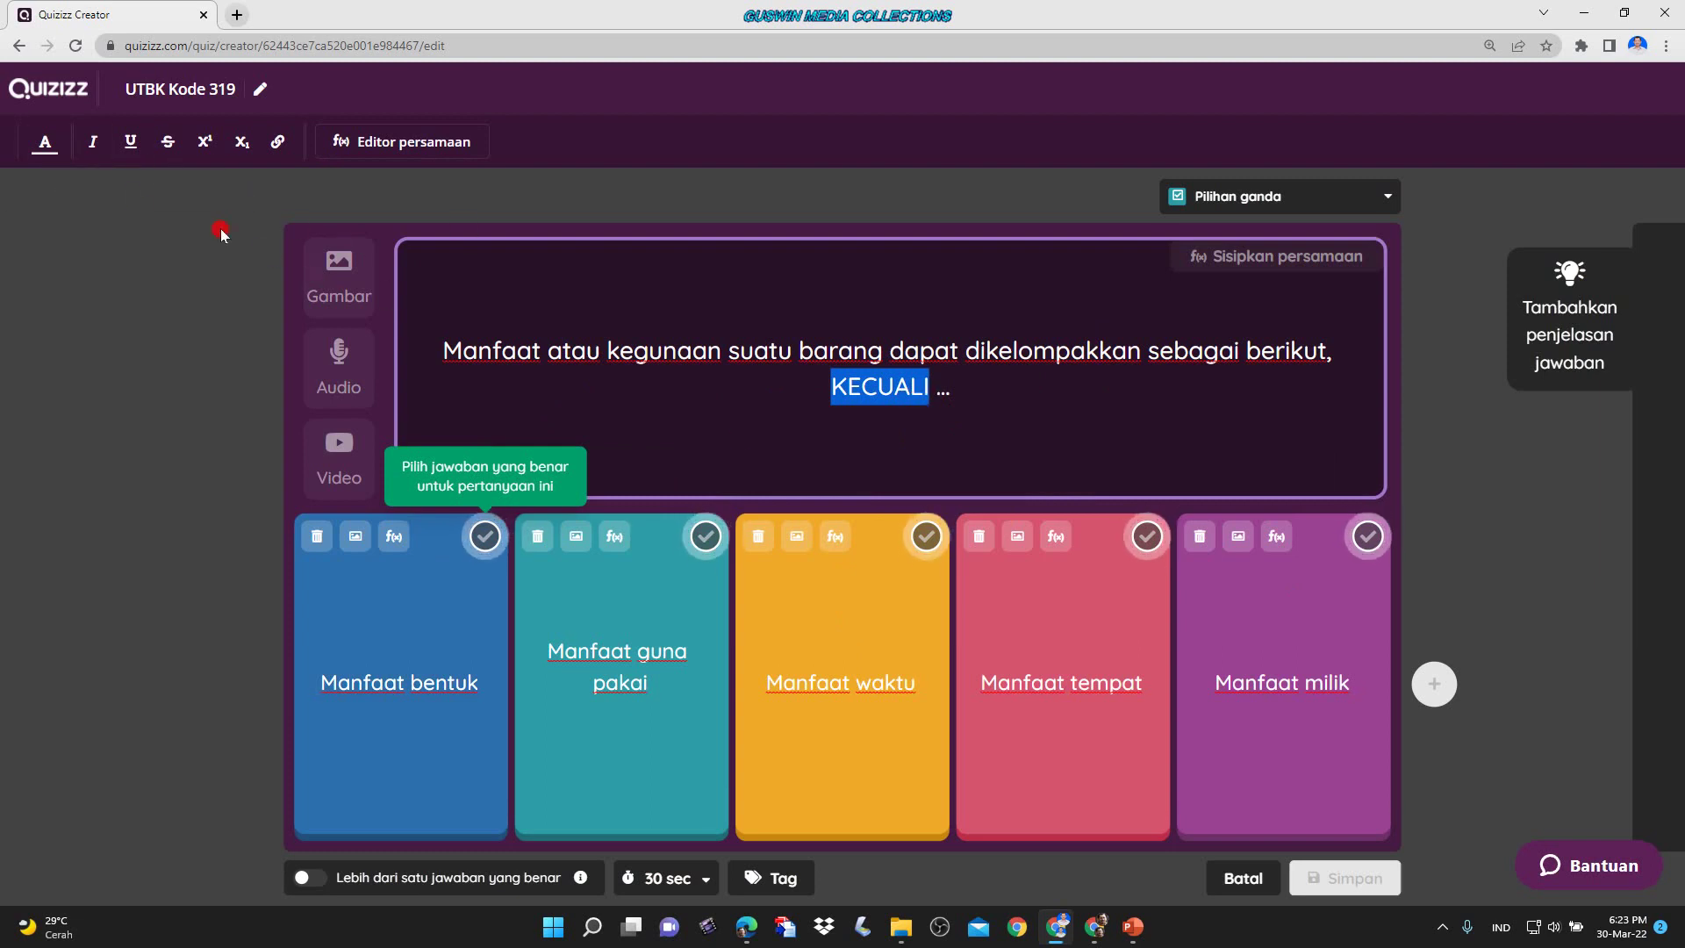
pyautogui.click(92, 141)
pyautogui.click(893, 495)
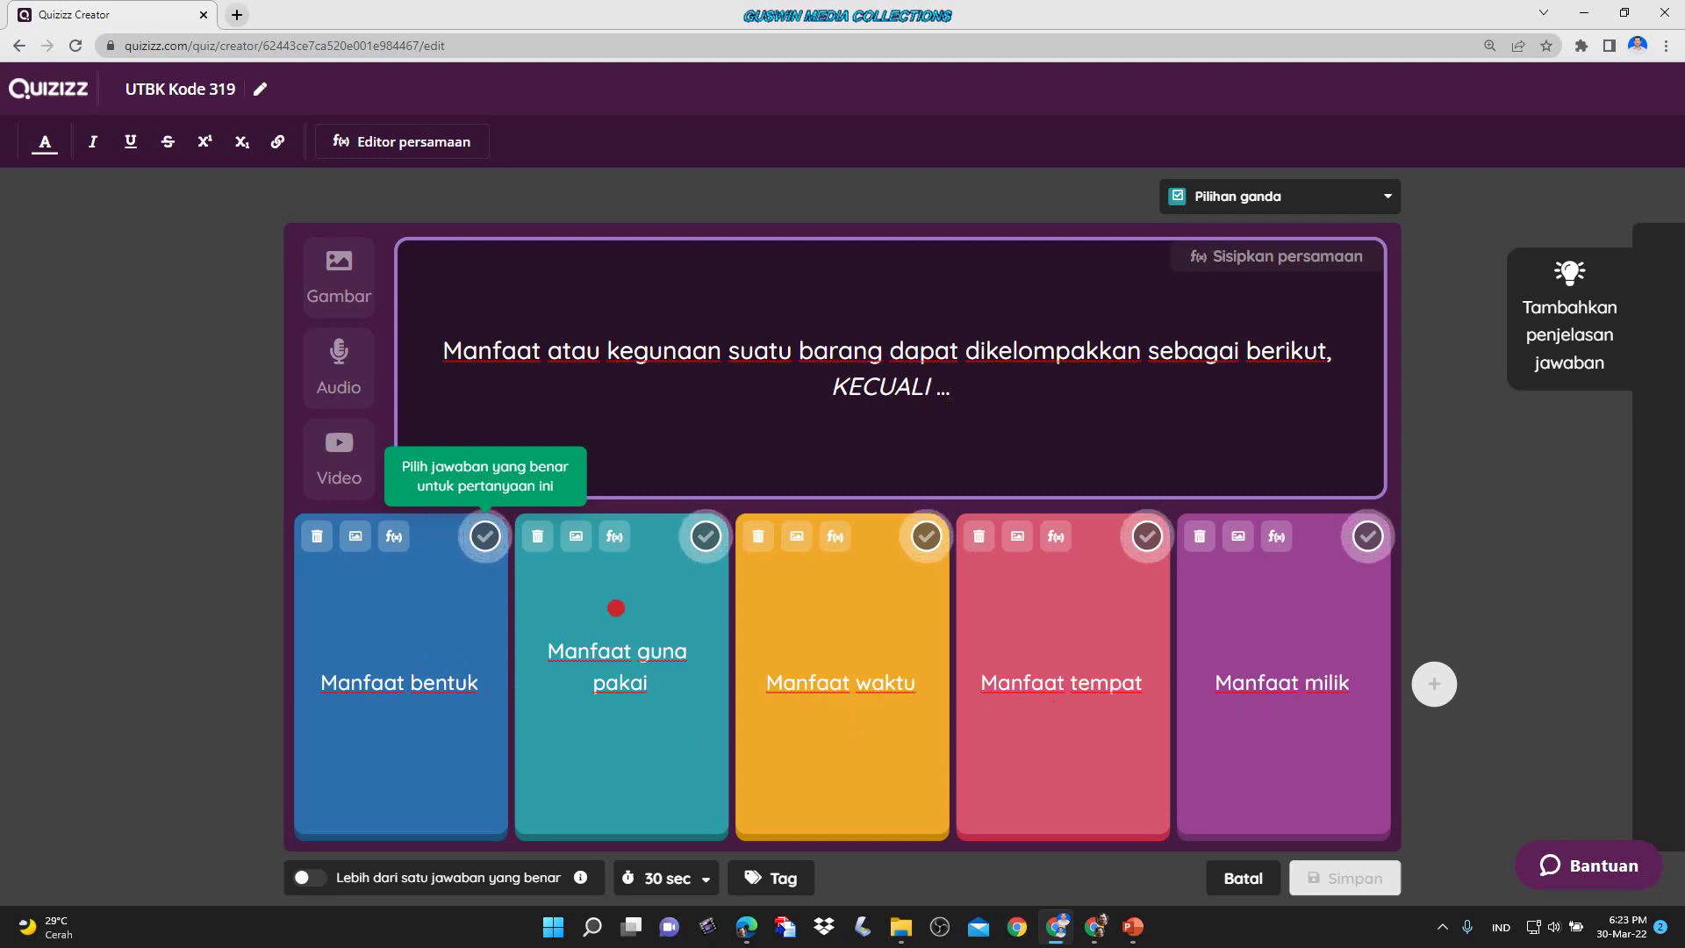
# Mark "Manfaat guna pakai" as the correct answer and save the question.
pyautogui.click(705, 536)
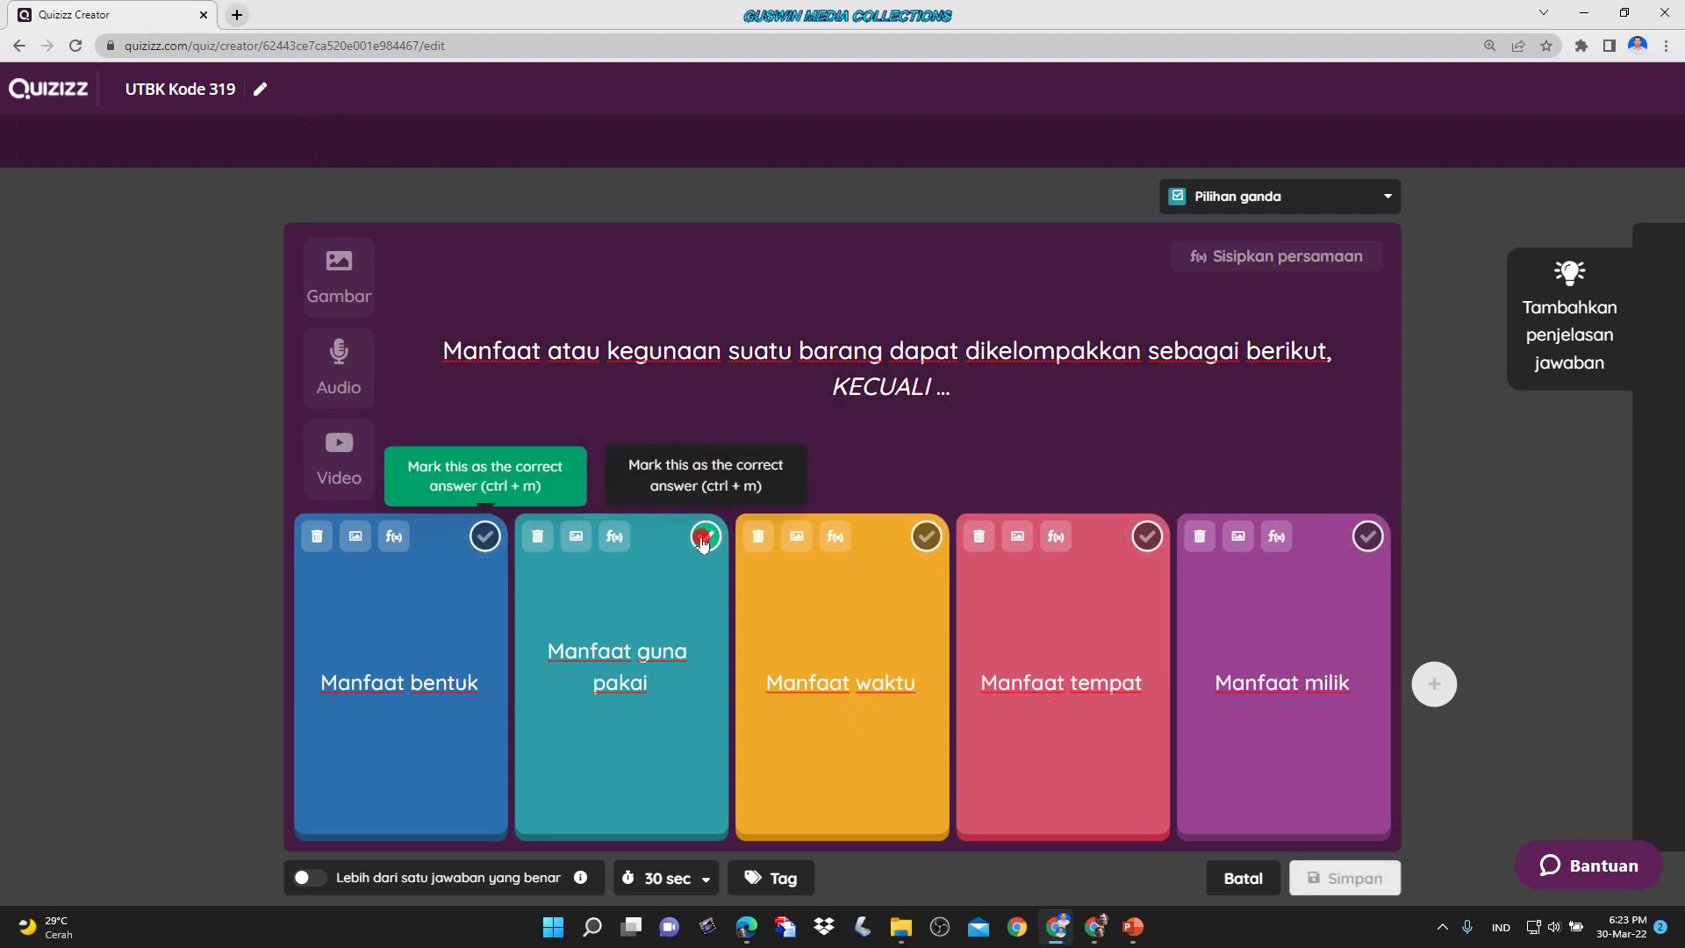
pyautogui.click(1349, 877)
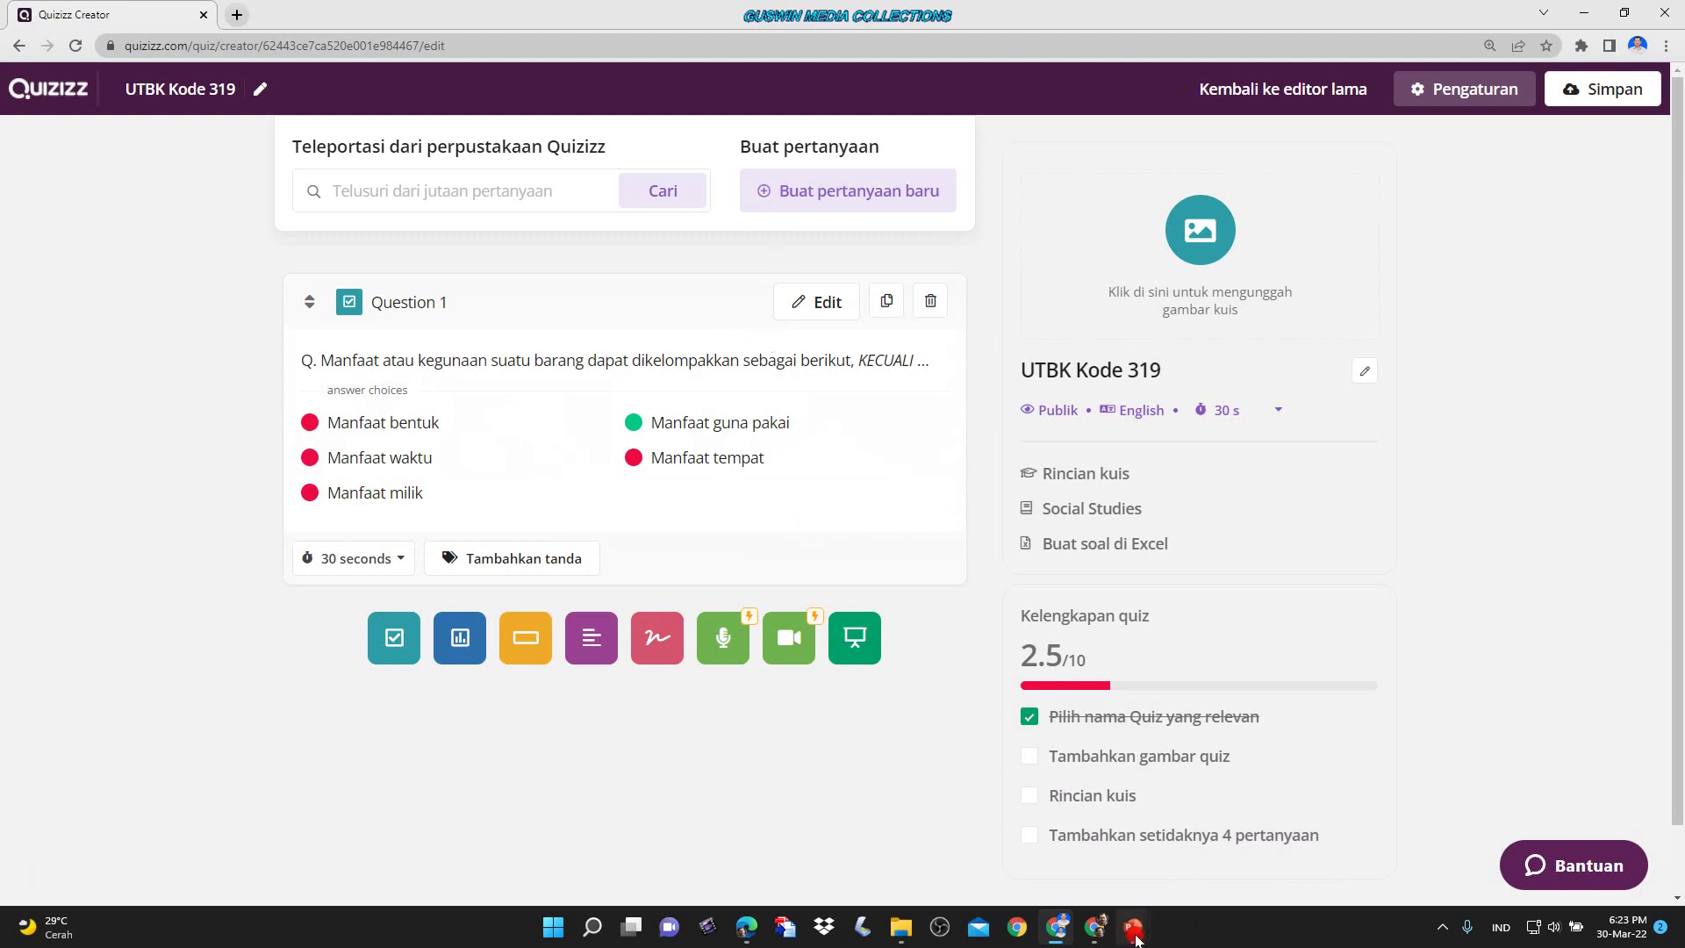
# Switch to Template-UTBK.pptx in PowerPoint and indent the five answer options on slide 2 by two levels.
pyautogui.moveTo(1132, 927)
pyautogui.click(945, 847)
pyautogui.click(785, 714)
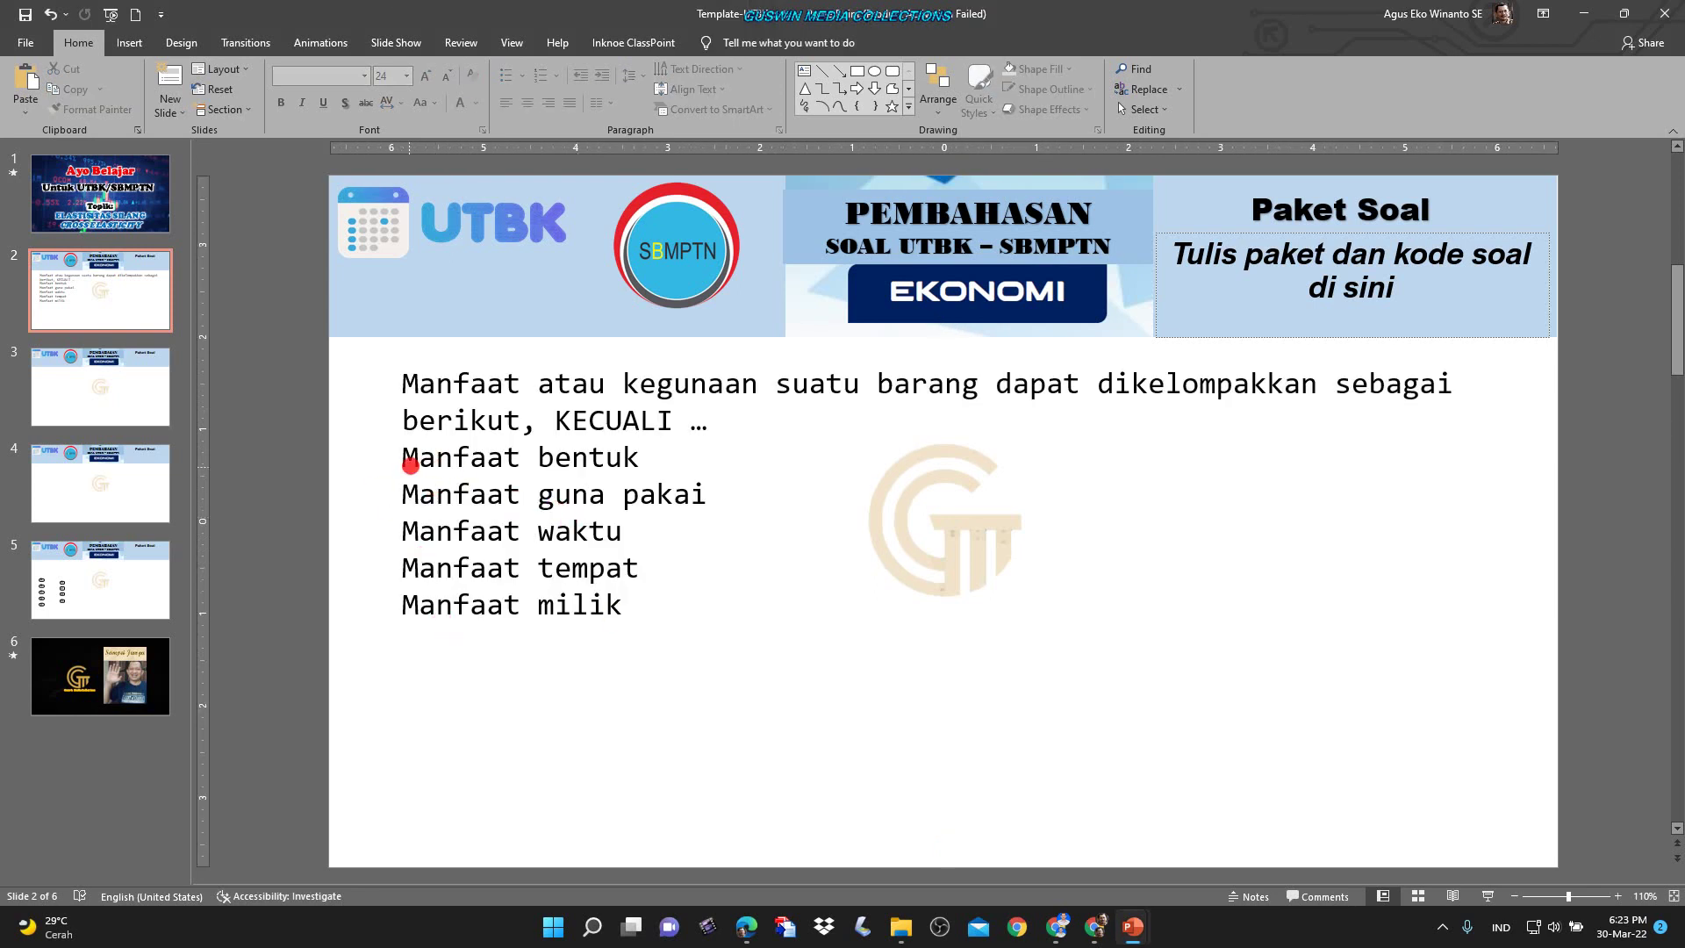
pyautogui.moveTo(406, 456); pyautogui.dragTo(685, 609)
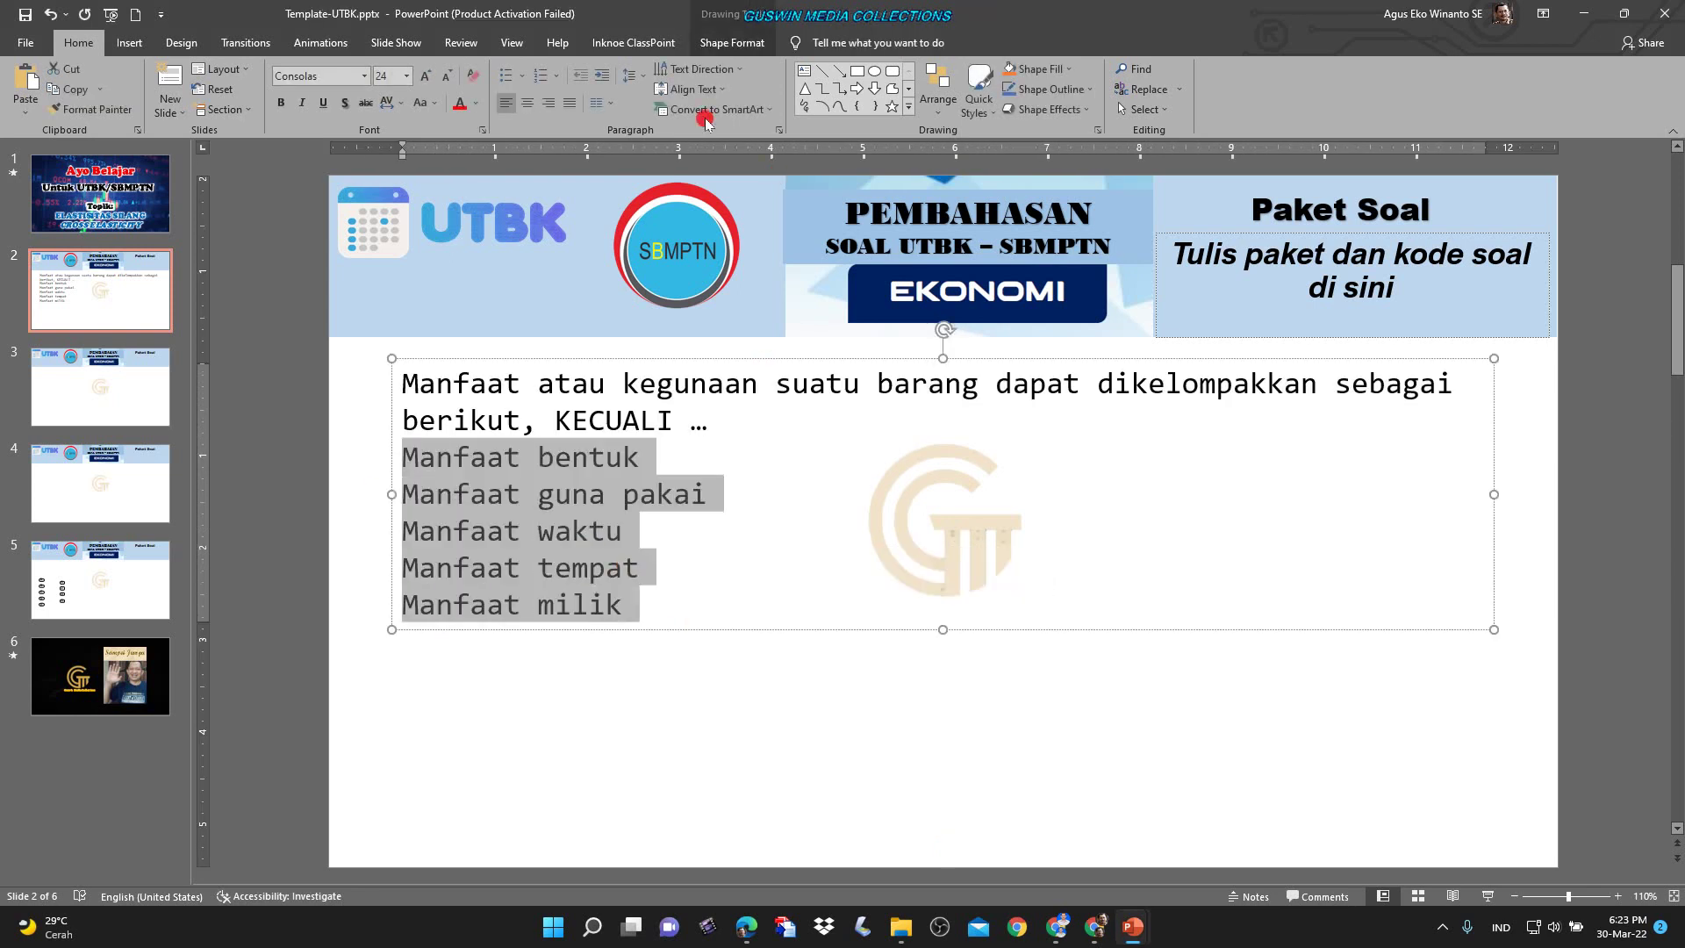
pyautogui.click(603, 77)
pyautogui.click(602, 76)
pyautogui.click(671, 710)
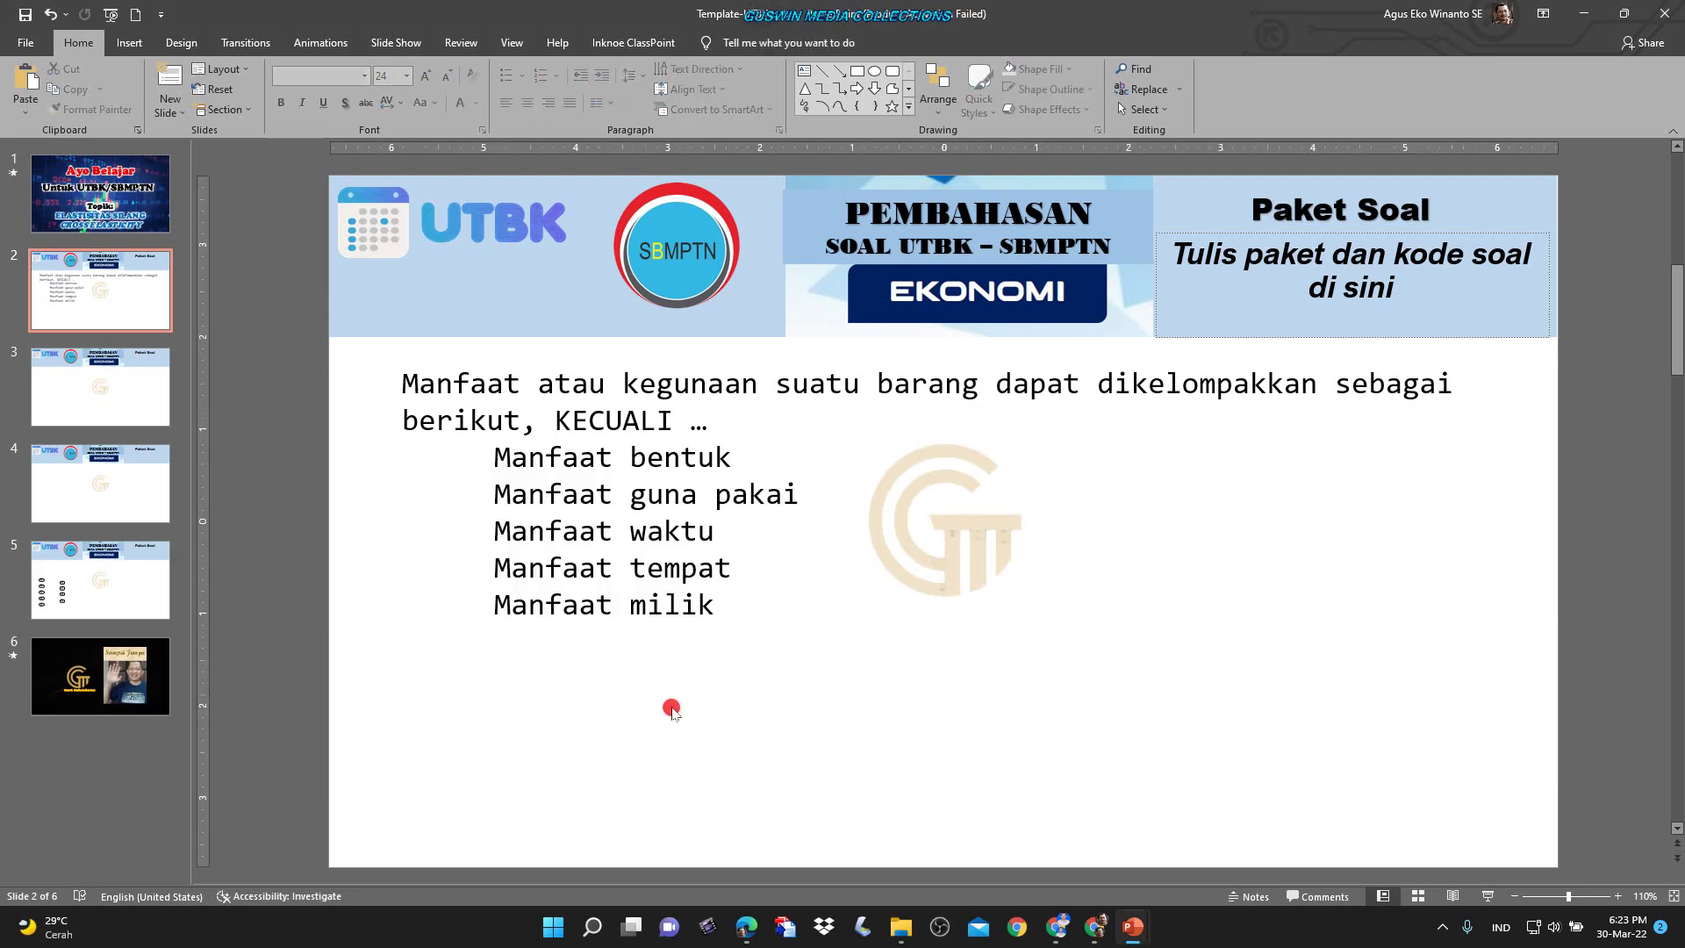
# Run the slide show from slide 5, try its answer buttons A to D, exit and compare slides 2 and 5.
pyautogui.click(81, 566)
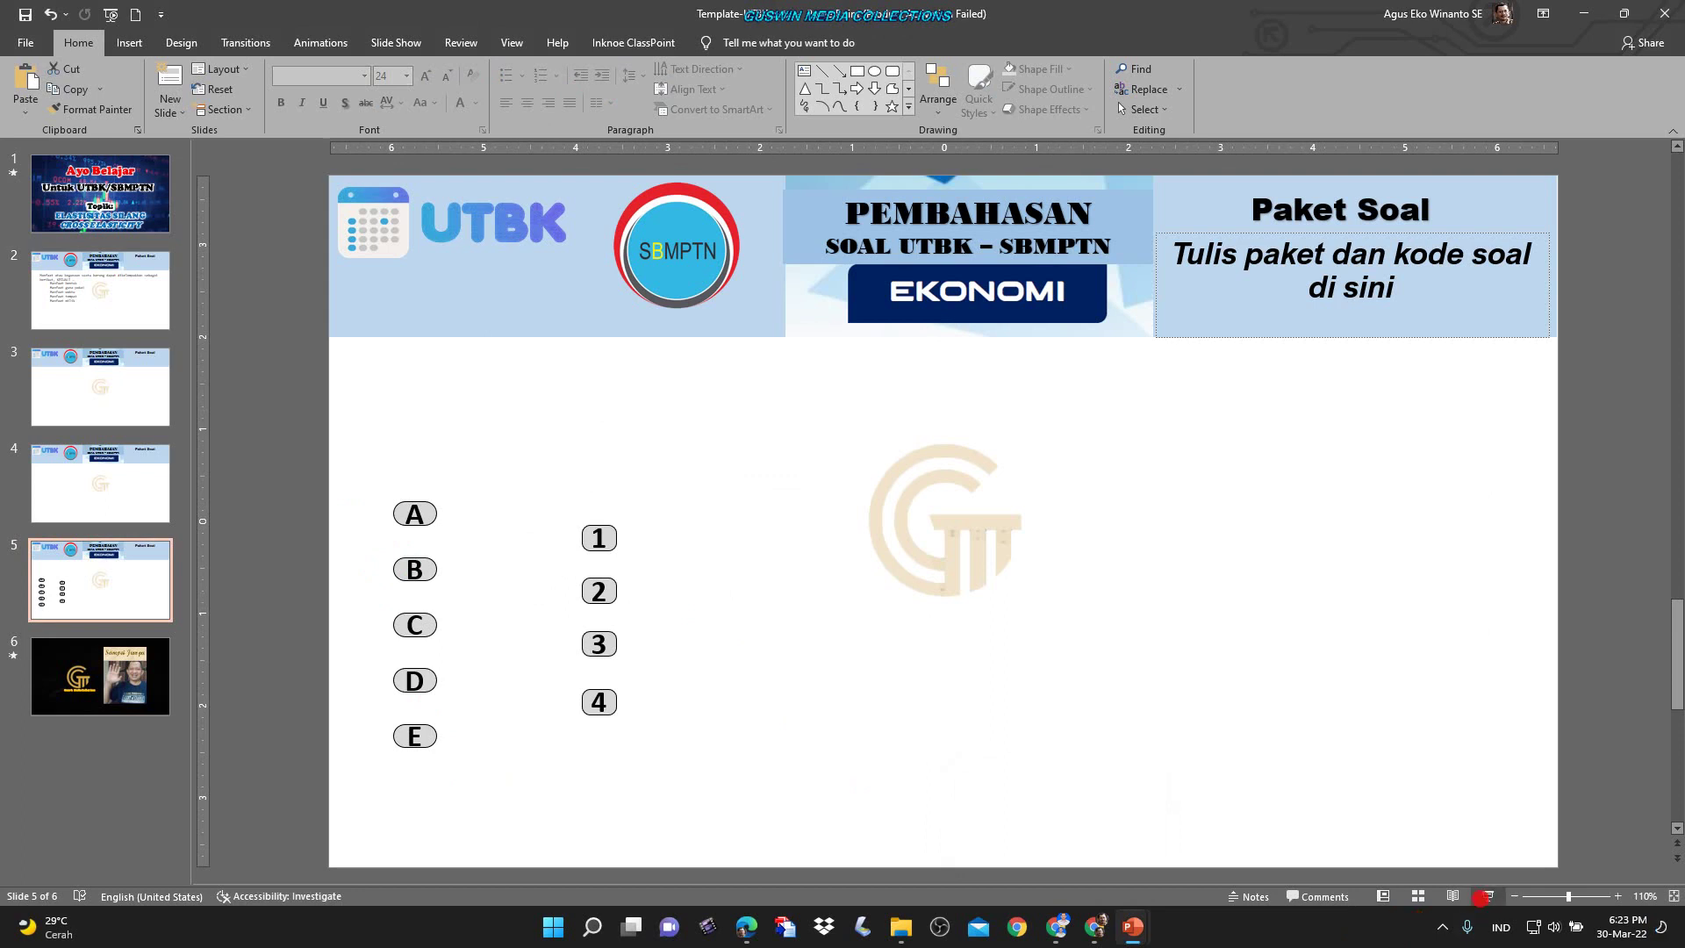
pyautogui.click(1483, 899)
pyautogui.click(128, 466)
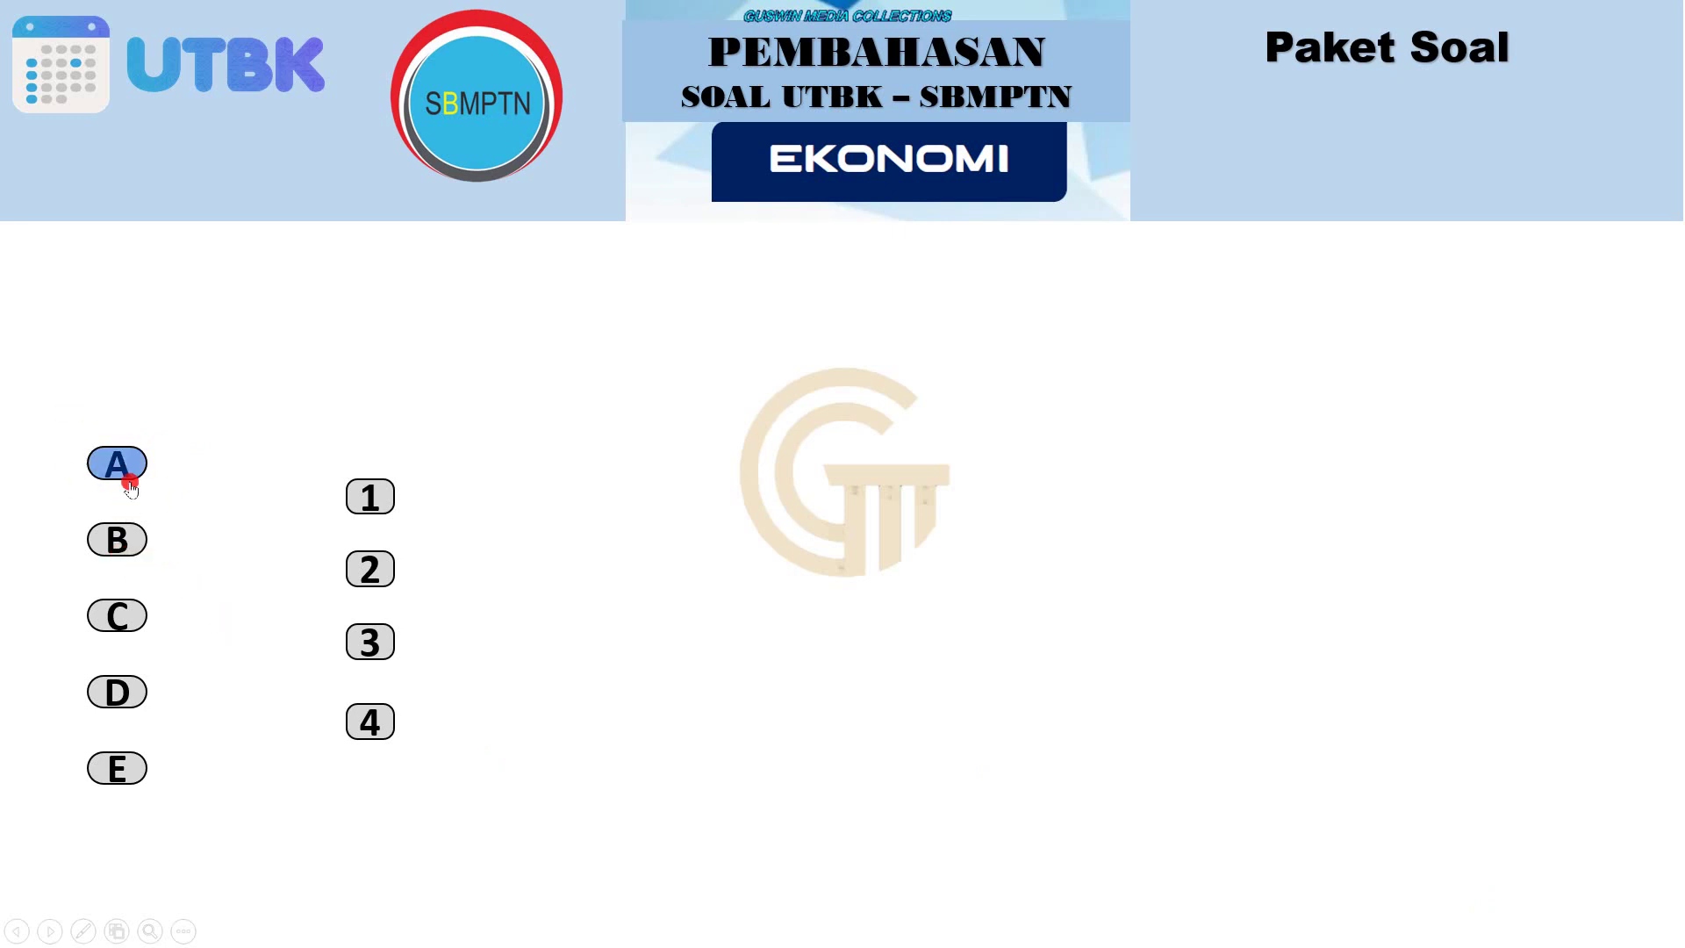
pyautogui.click(133, 546)
pyautogui.click(133, 617)
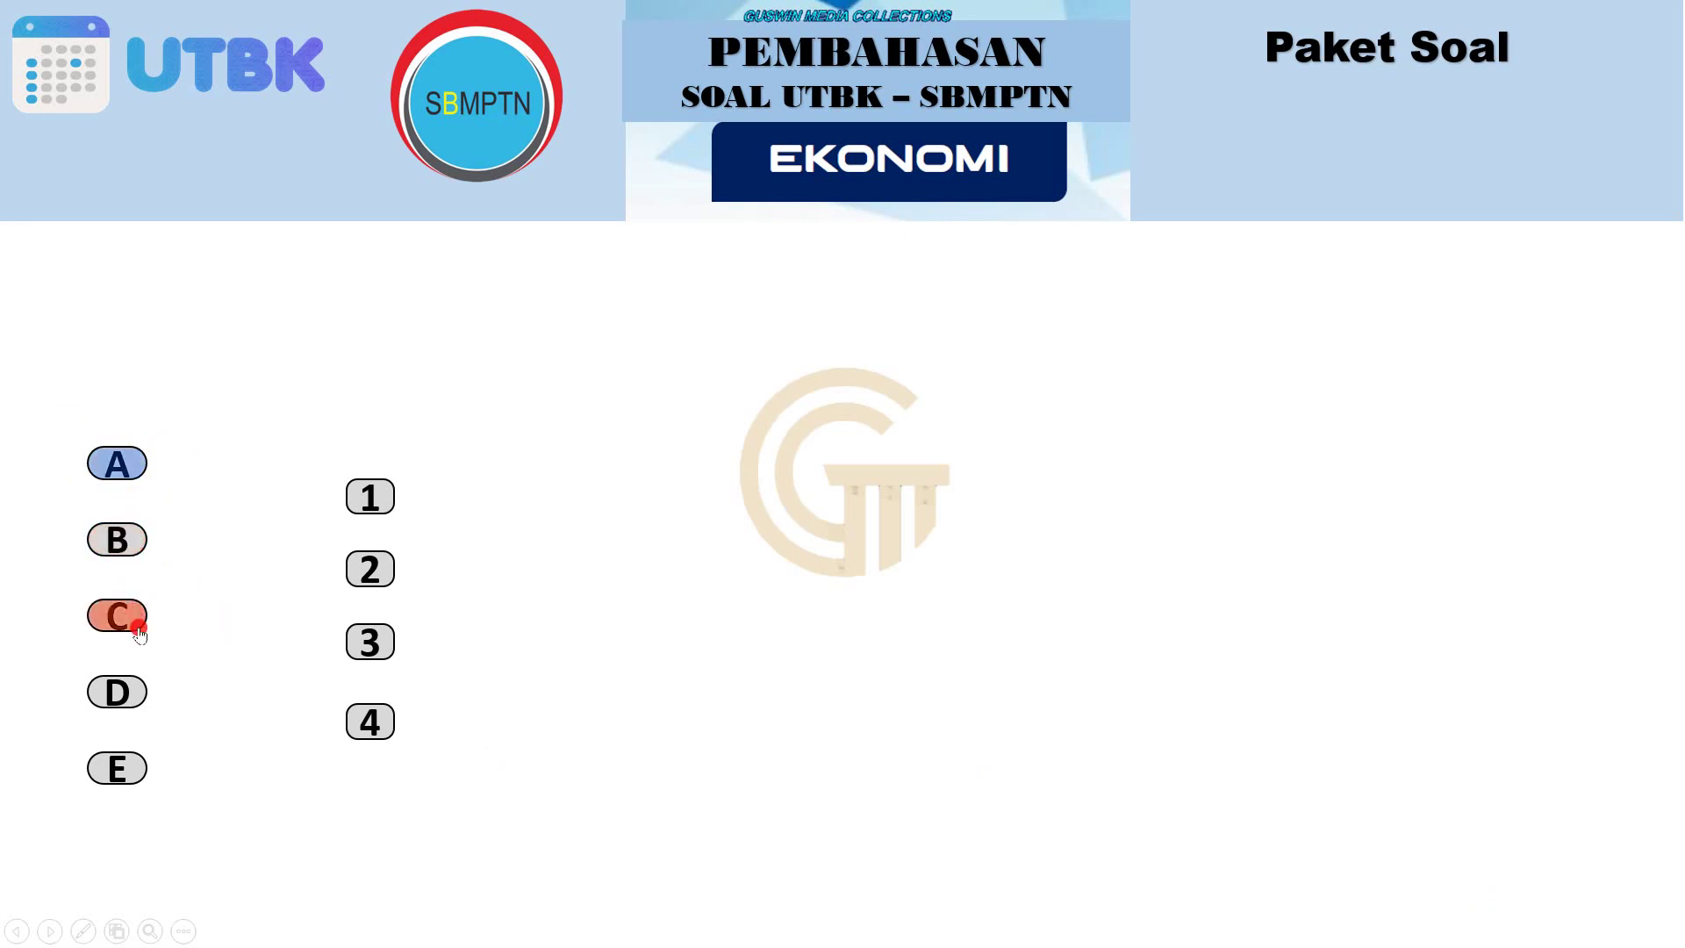
pyautogui.click(130, 691)
pyautogui.click(303, 825)
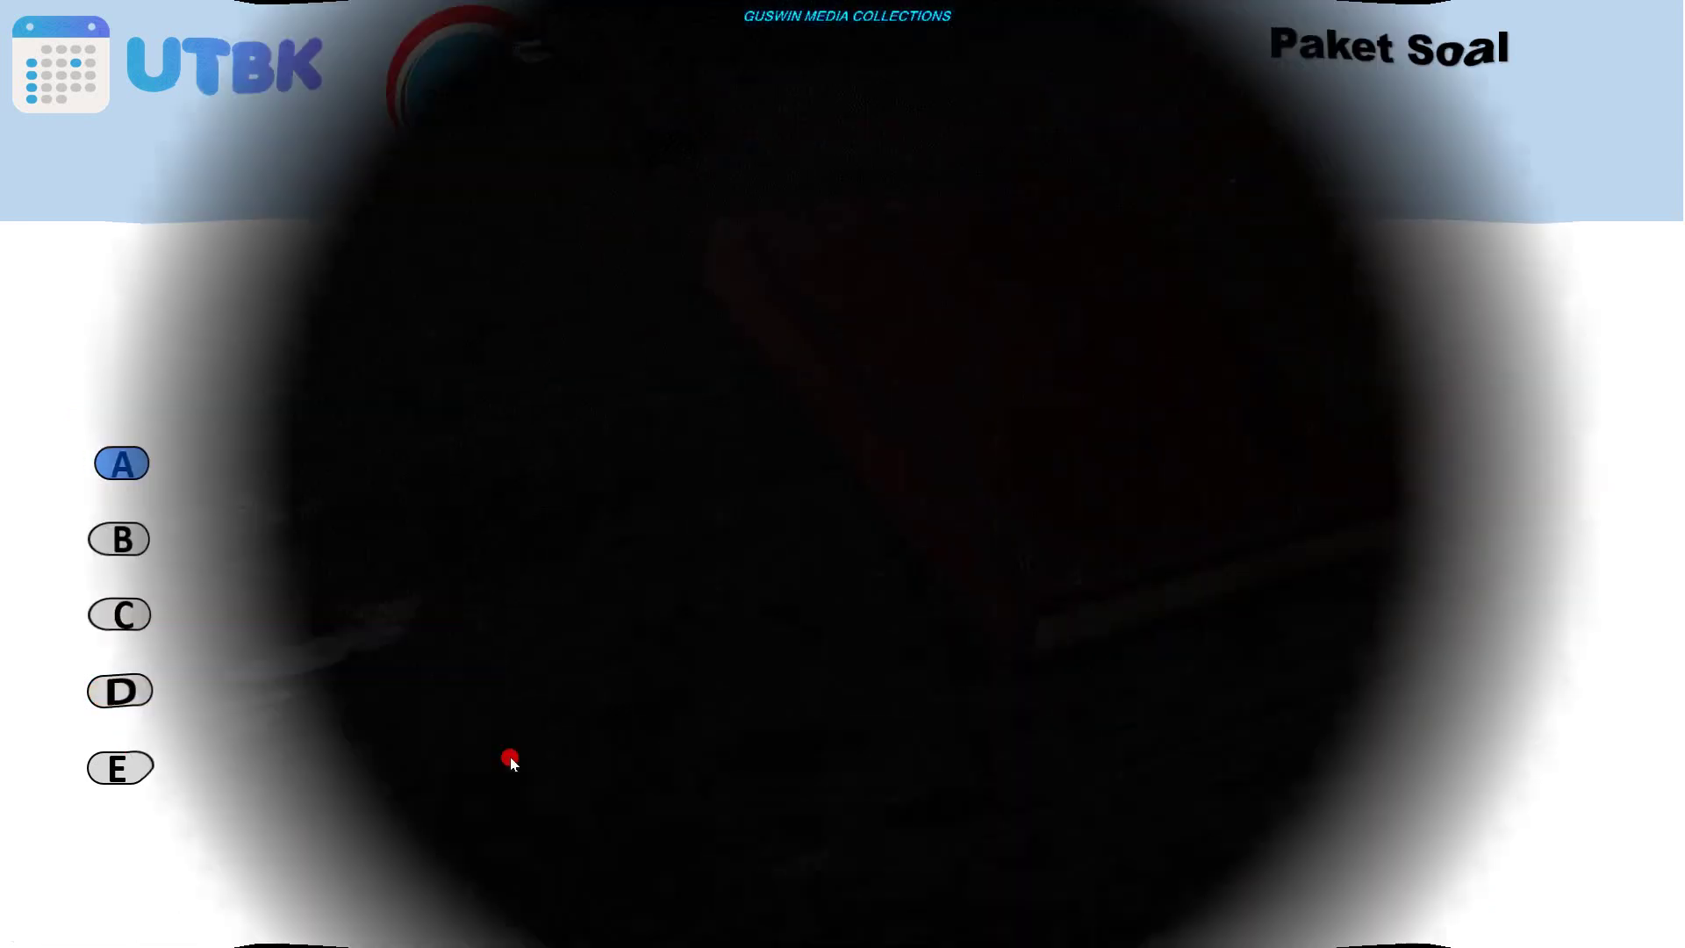
pyautogui.press('Escape')
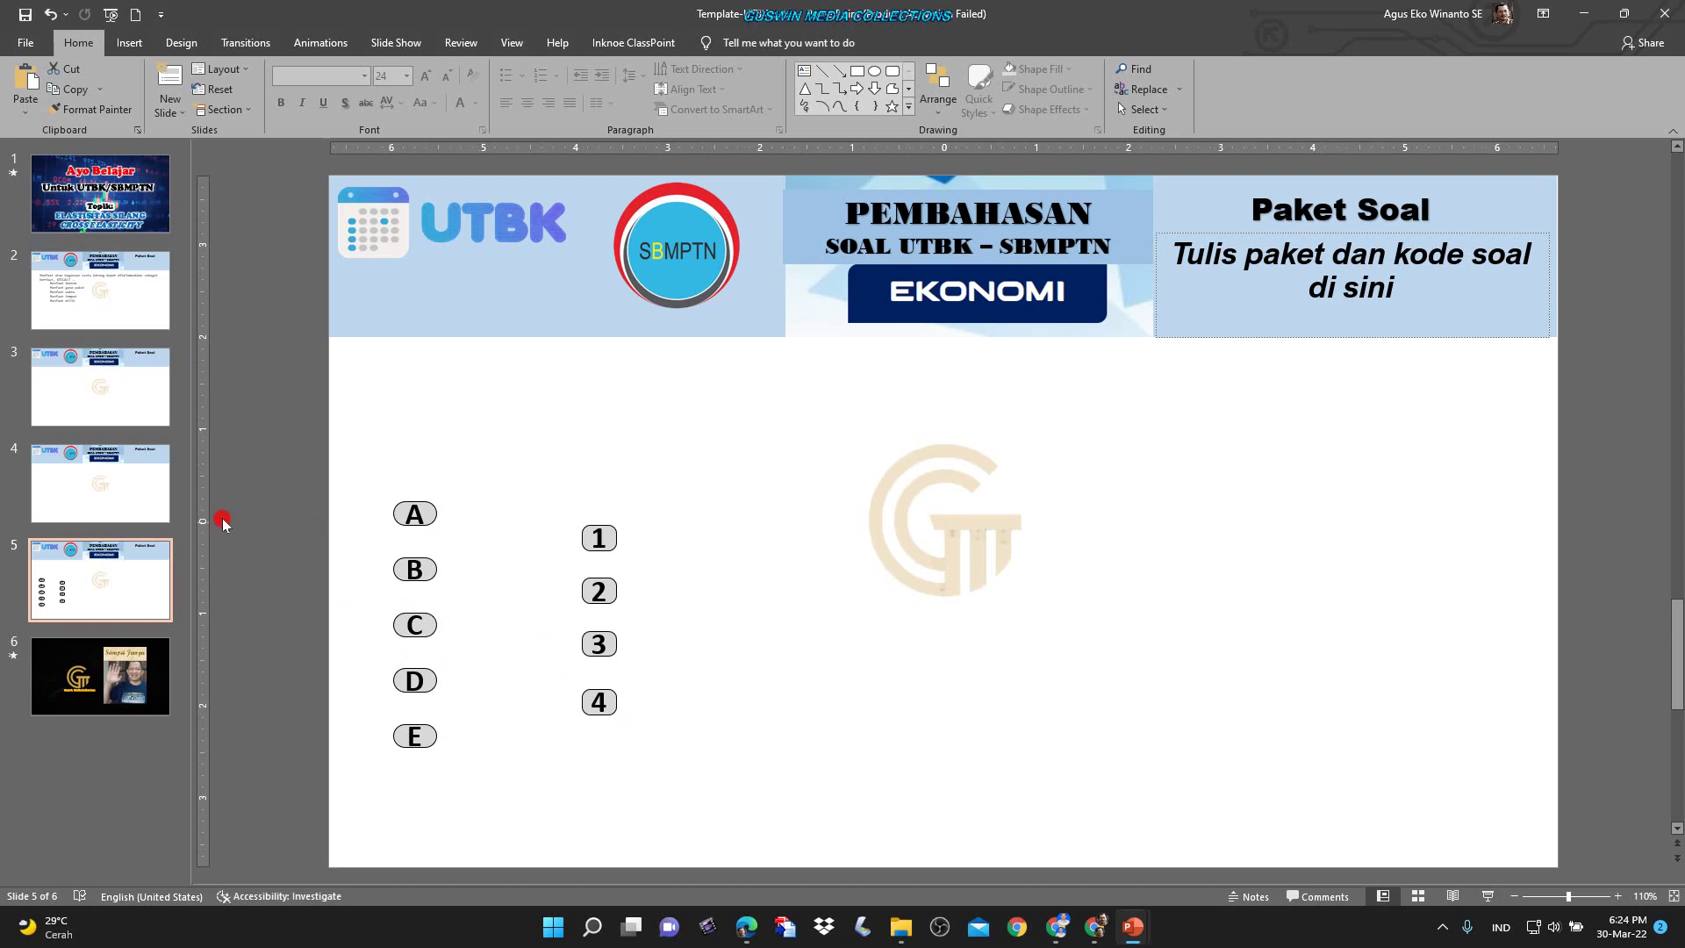
pyautogui.click(134, 321)
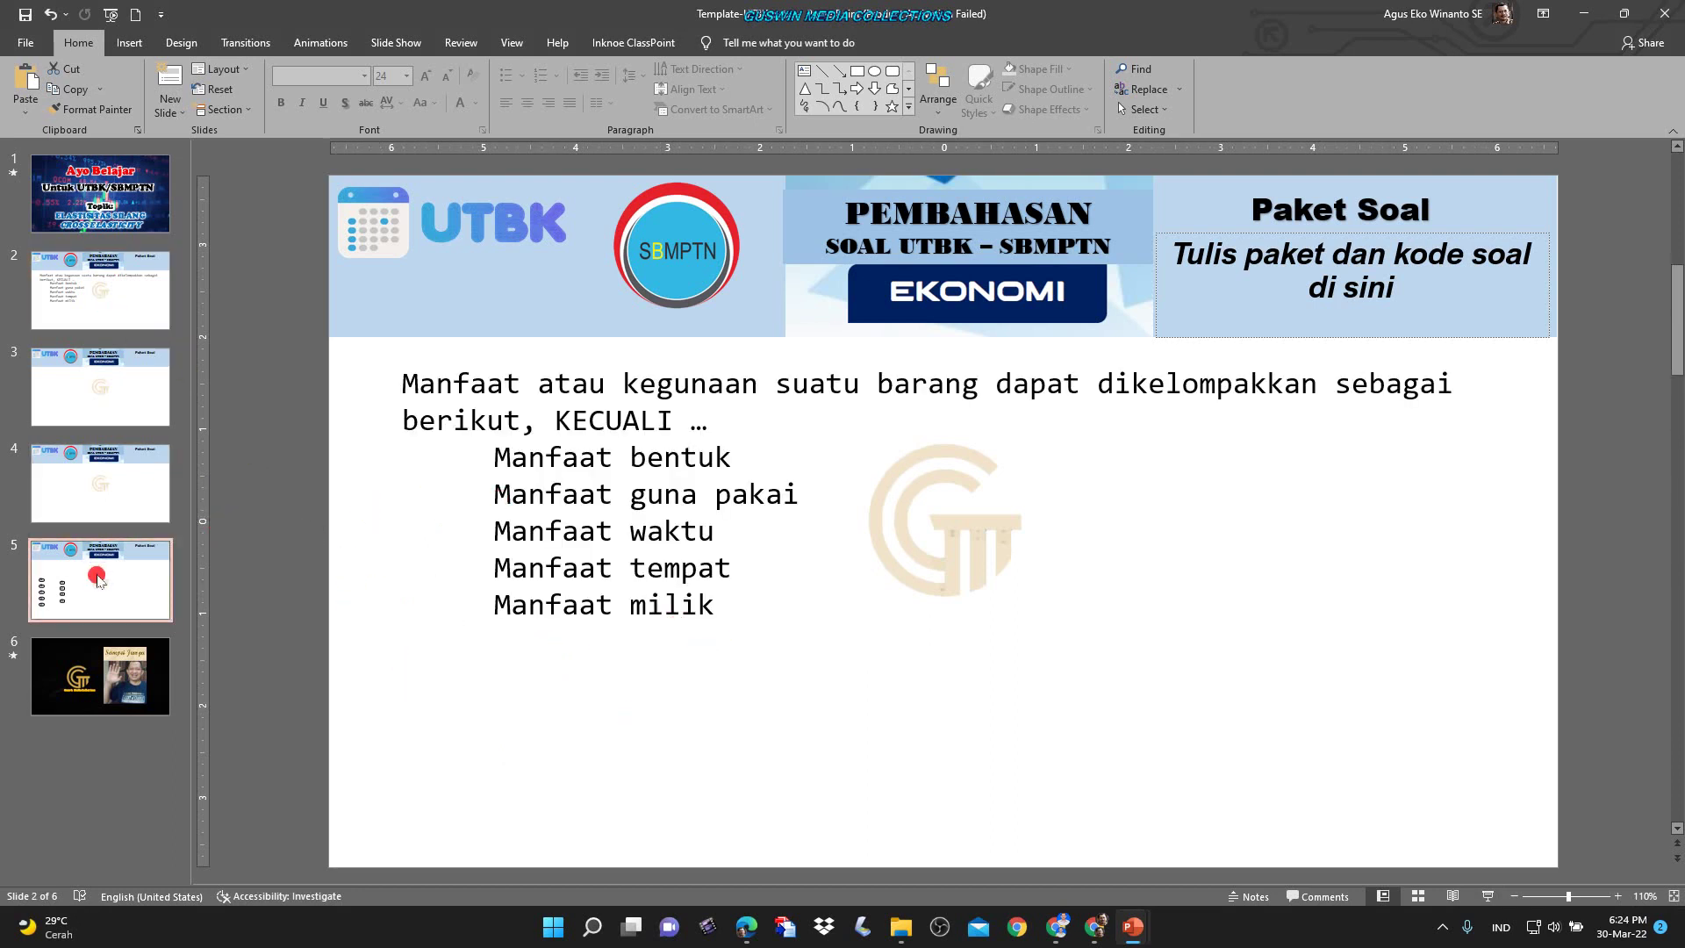
pyautogui.click(141, 605)
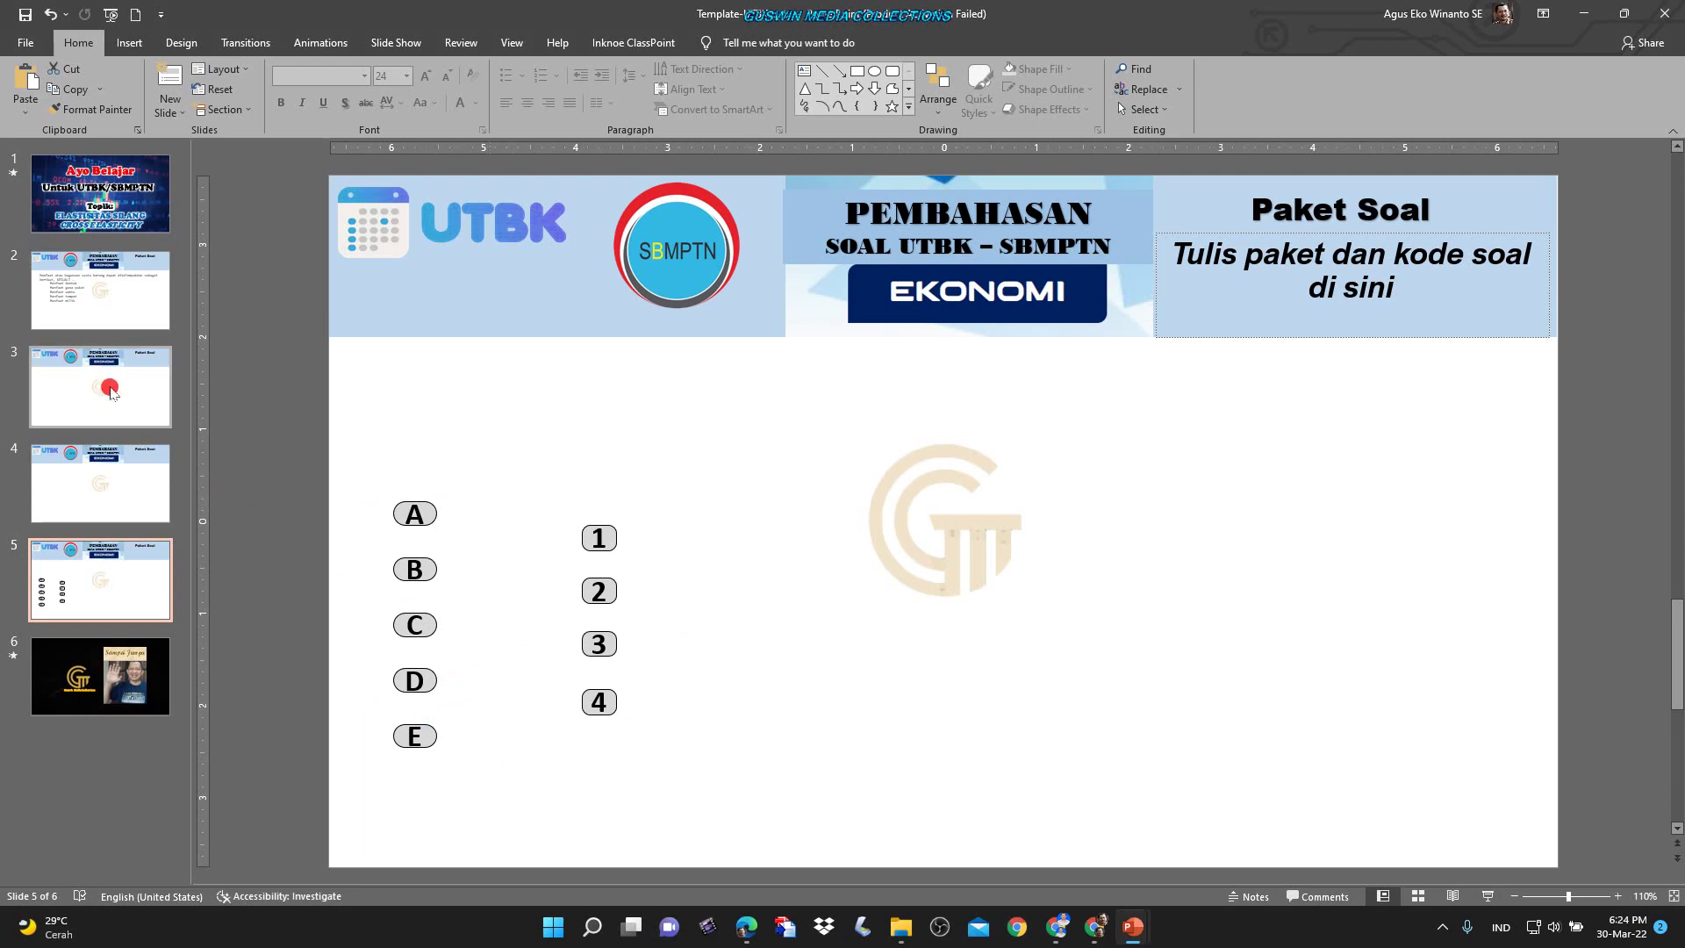
# Draw a rounded rectangle about 0.53" by 0.53" on slide 2, beside the "Manfaat milik" option.
pyautogui.click(121, 326)
pyautogui.click(674, 751)
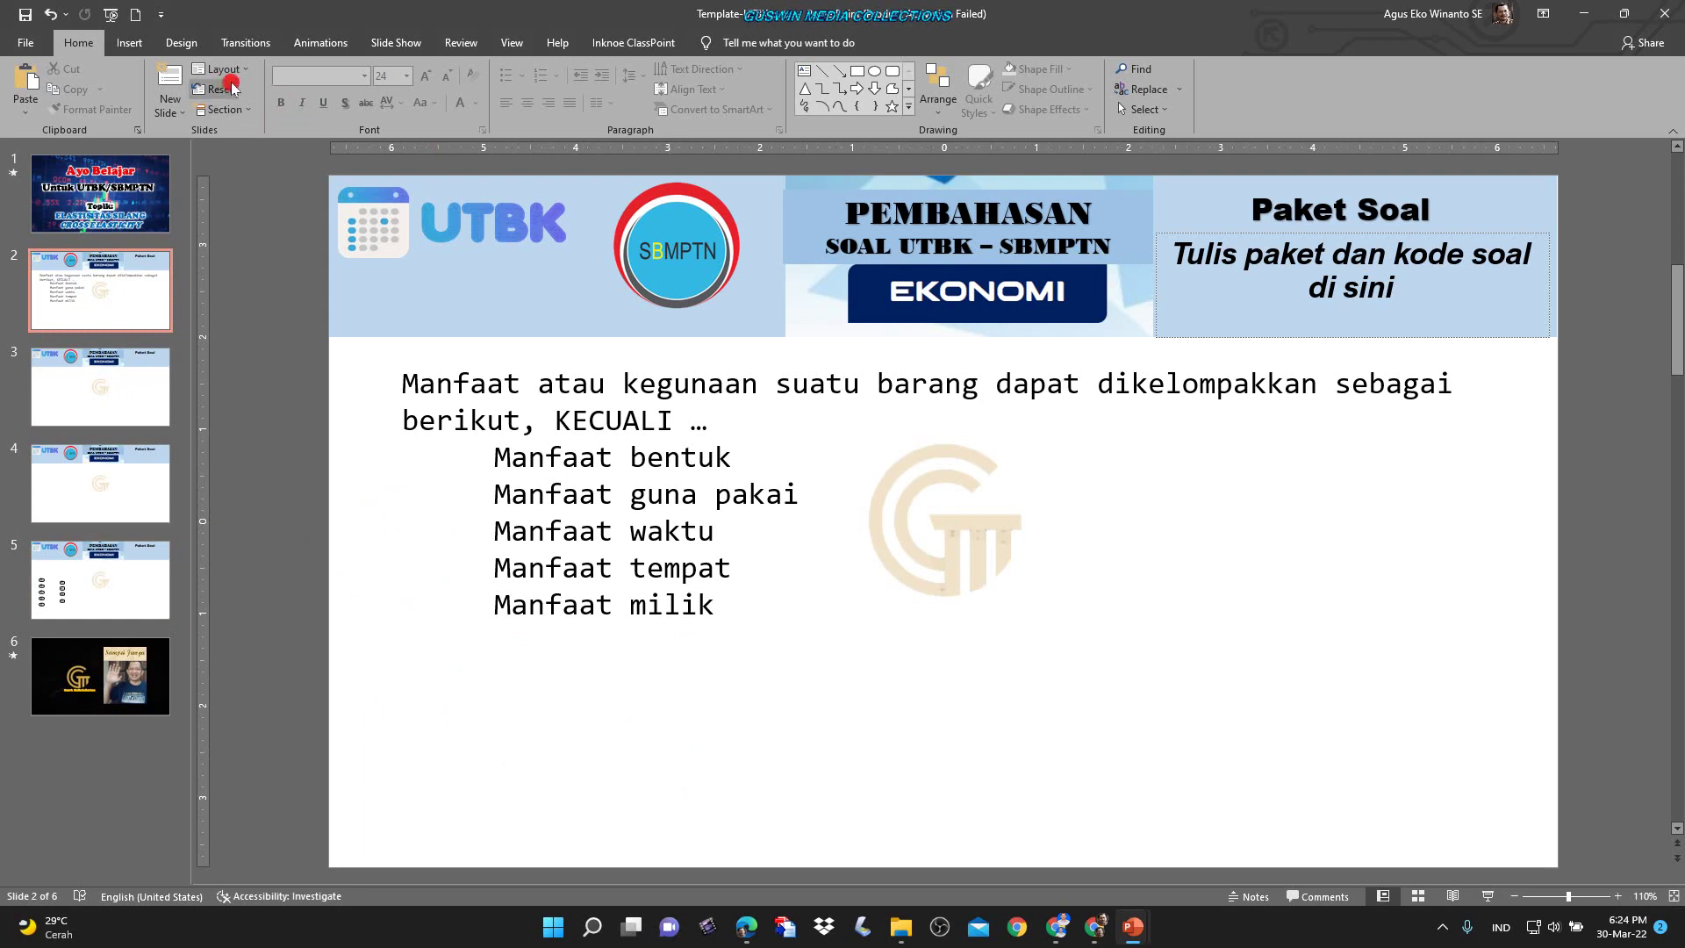
pyautogui.click(131, 44)
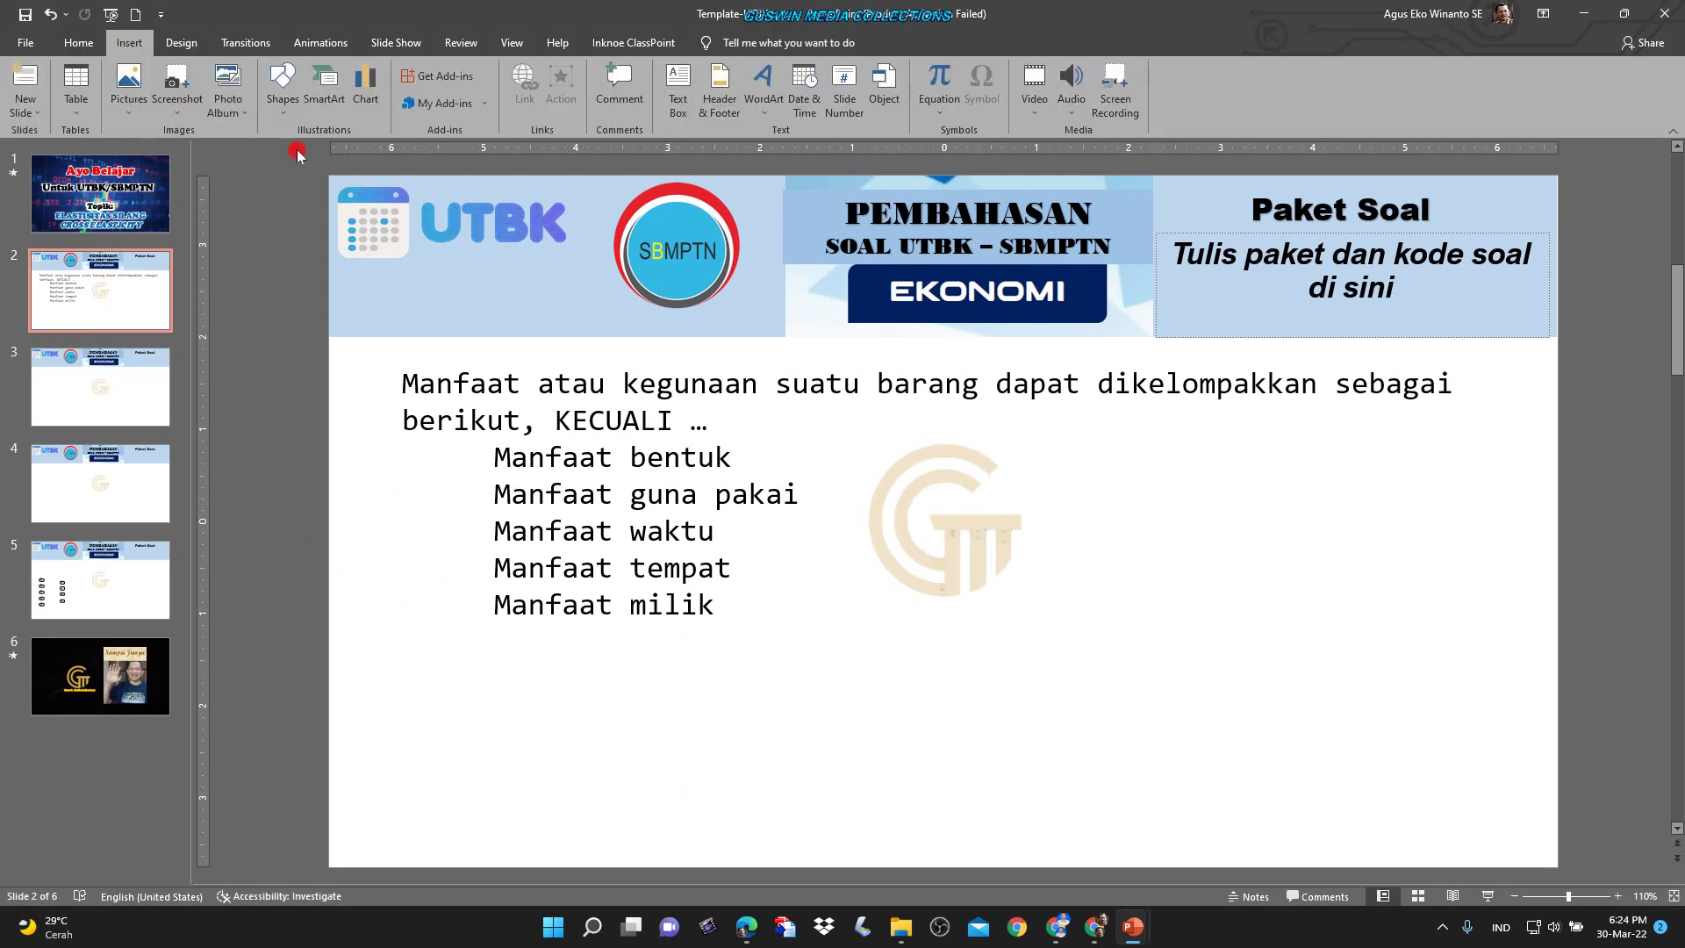
pyautogui.click(283, 94)
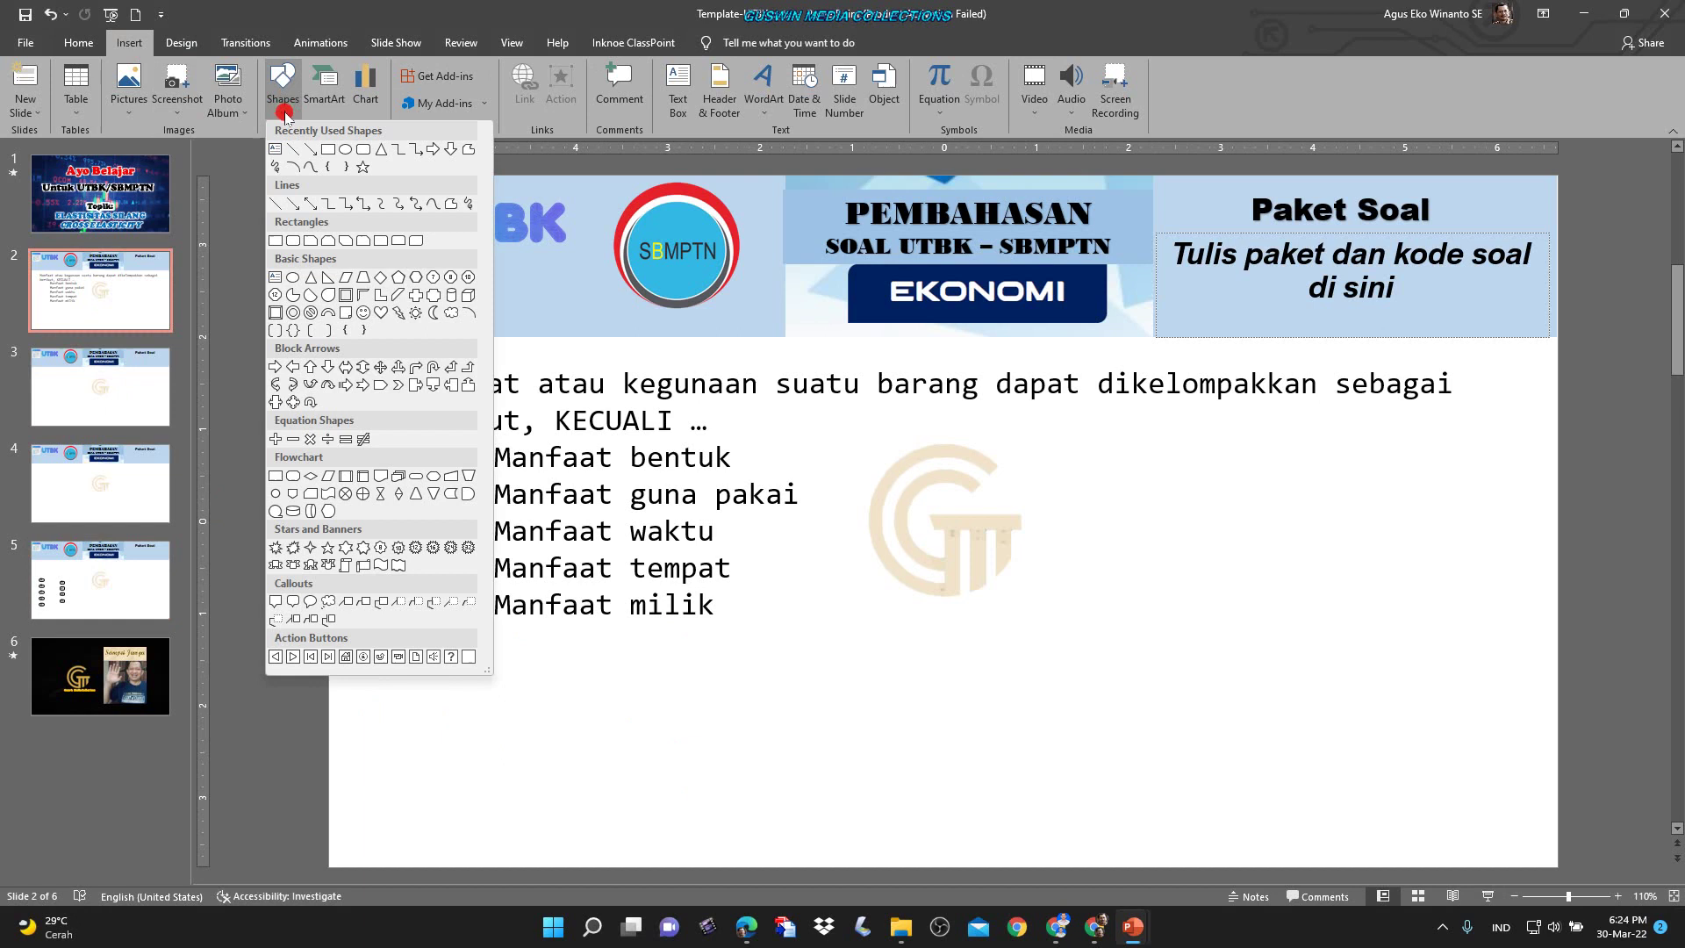
pyautogui.click(365, 150)
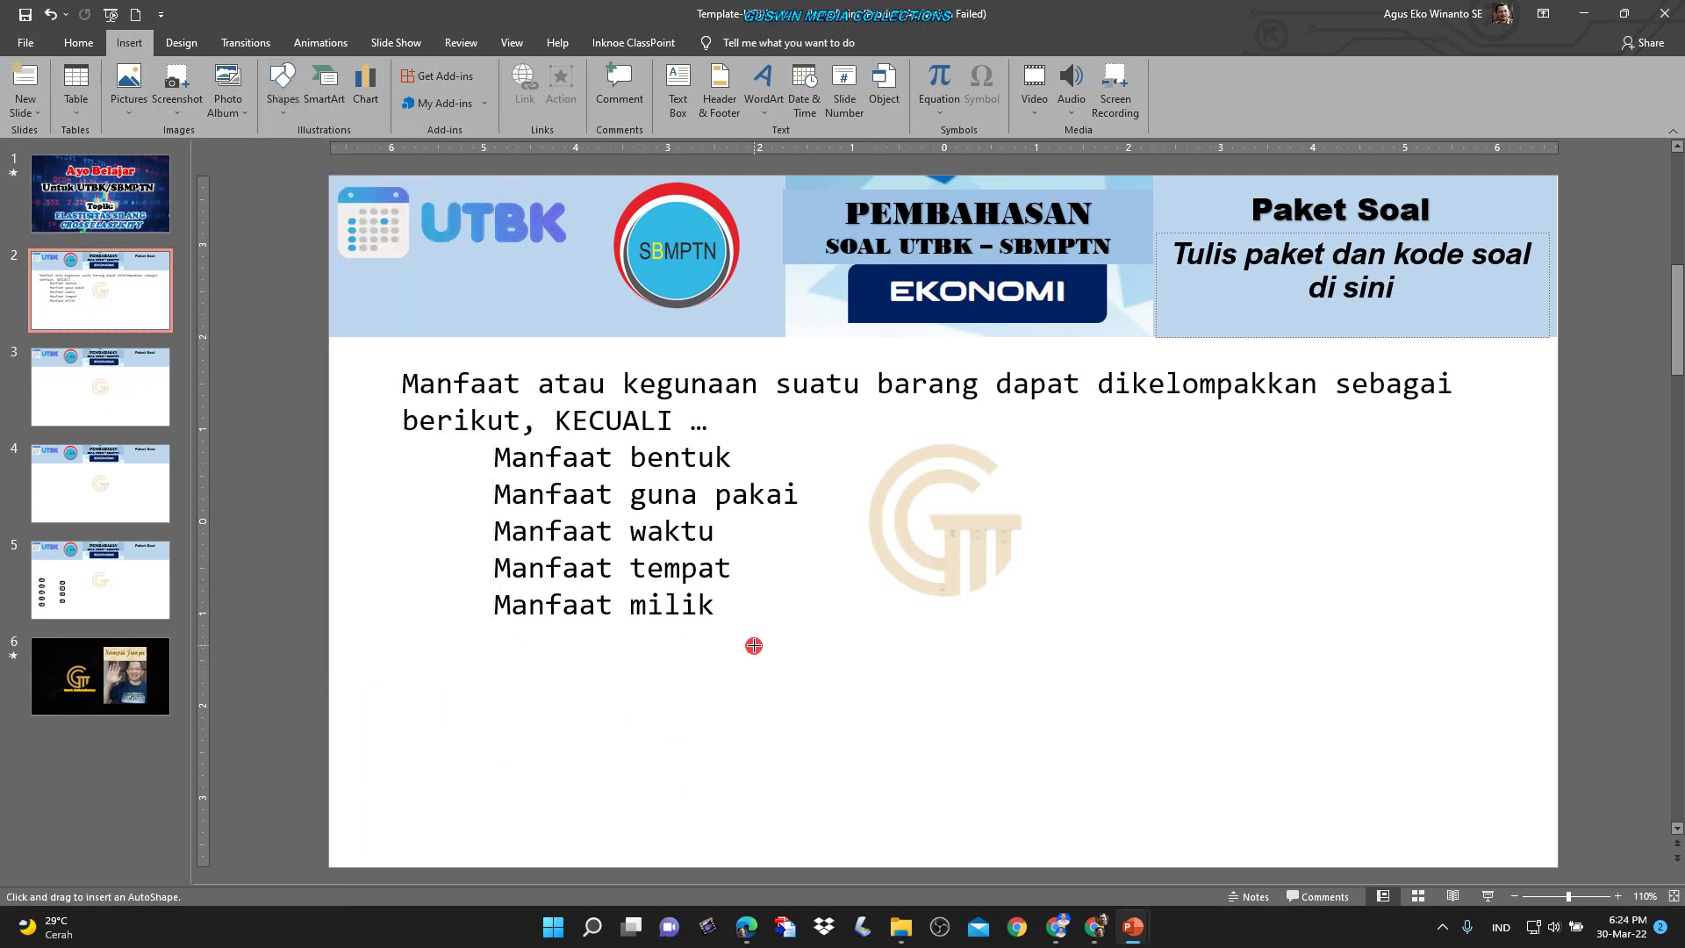
pyautogui.moveTo(851, 588); pyautogui.dragTo(901, 638)
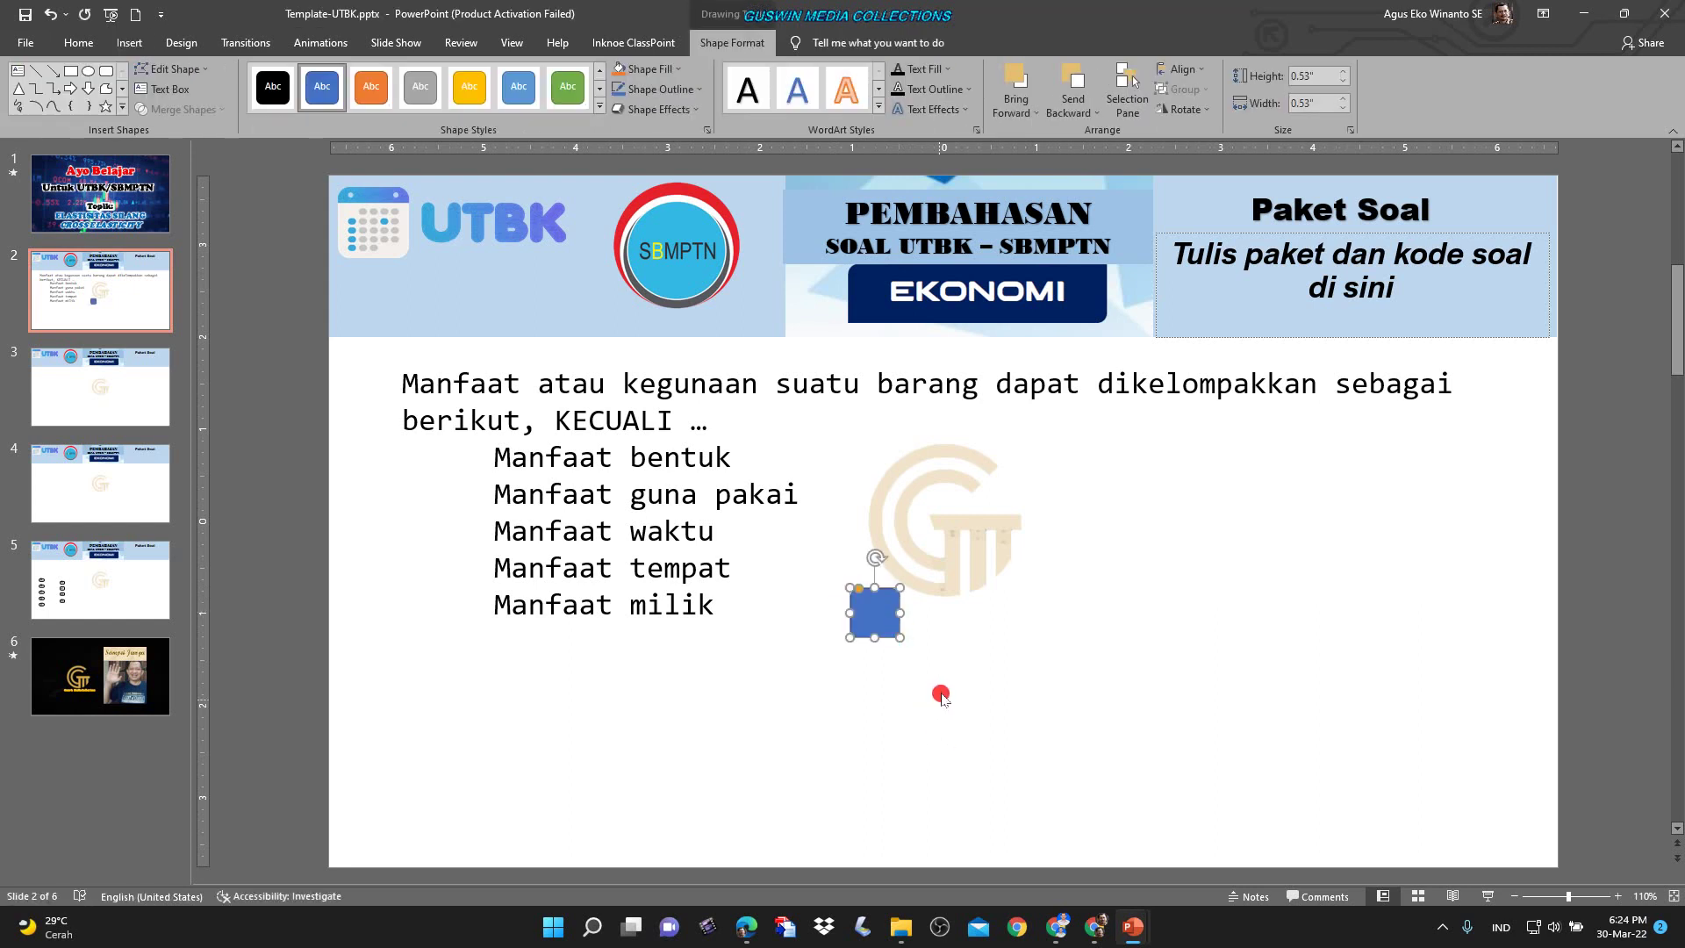
# Resize the rounded rectangle to about 0.38" high and 0.76" wide, and make its corners rounder.
pyautogui.scroll(10, 940, 696)
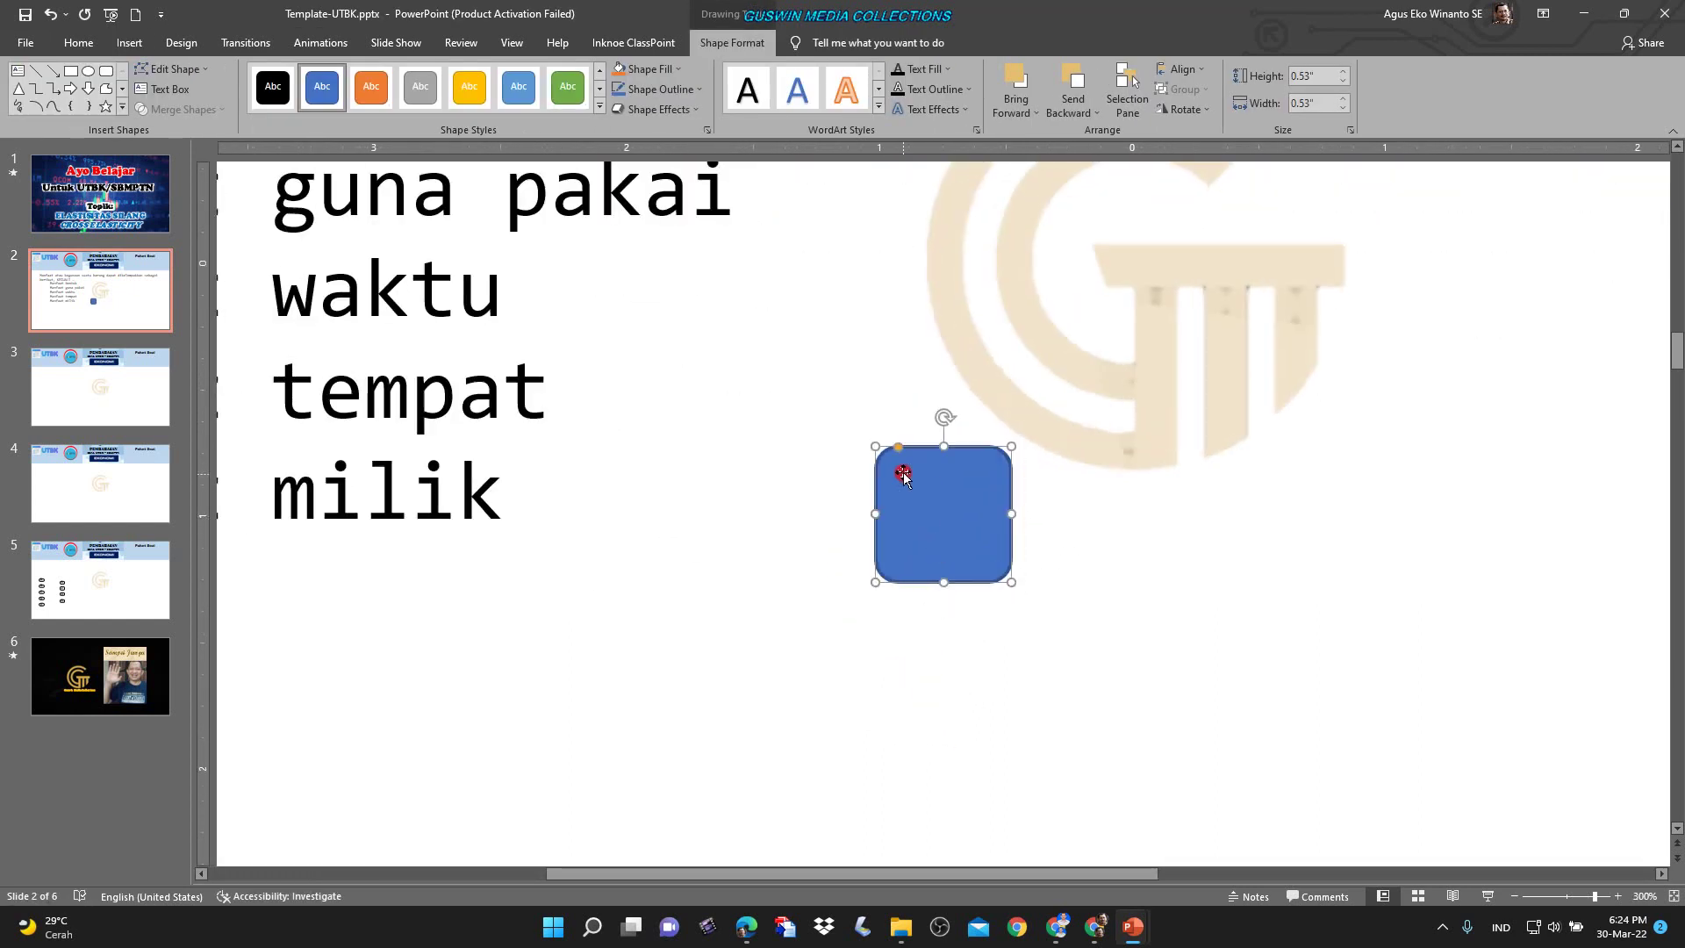
pyautogui.moveTo(901, 450); pyautogui.dragTo(912, 465)
pyautogui.moveTo(1009, 513); pyautogui.dragTo(1068, 514)
pyautogui.moveTo(967, 583); pyautogui.dragTo(970, 543)
pyautogui.moveTo(901, 451); pyautogui.dragTo(909, 449)
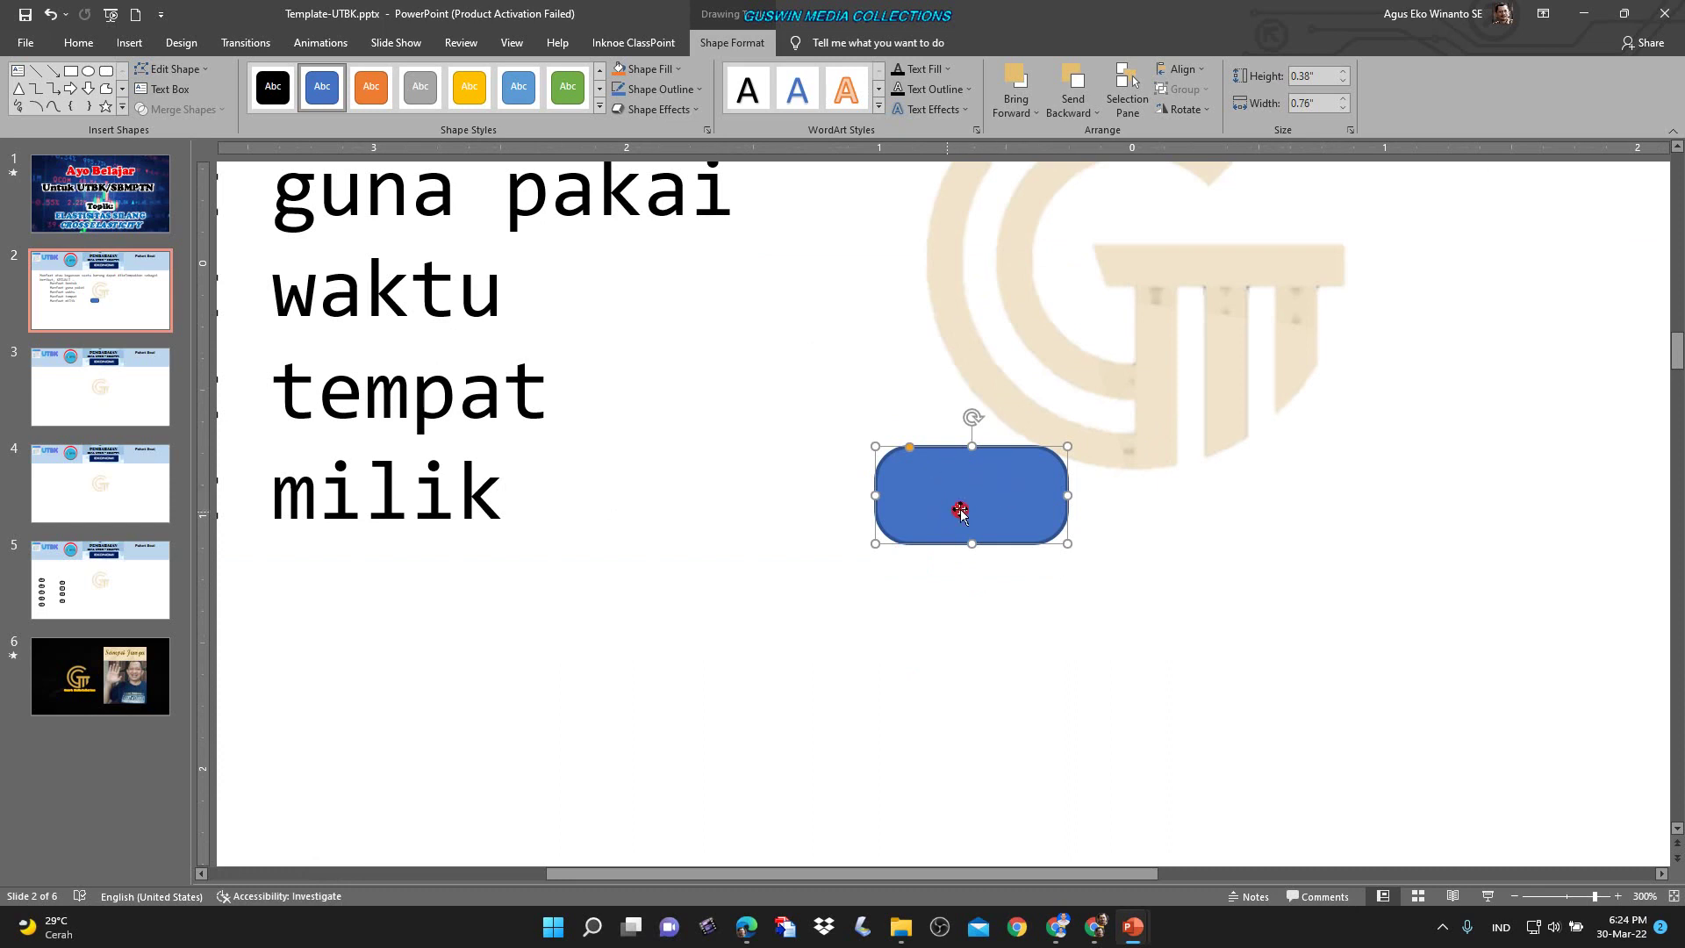
# Remove the outline of the rounded rectangle on slide 2.
pyautogui.click(674, 89)
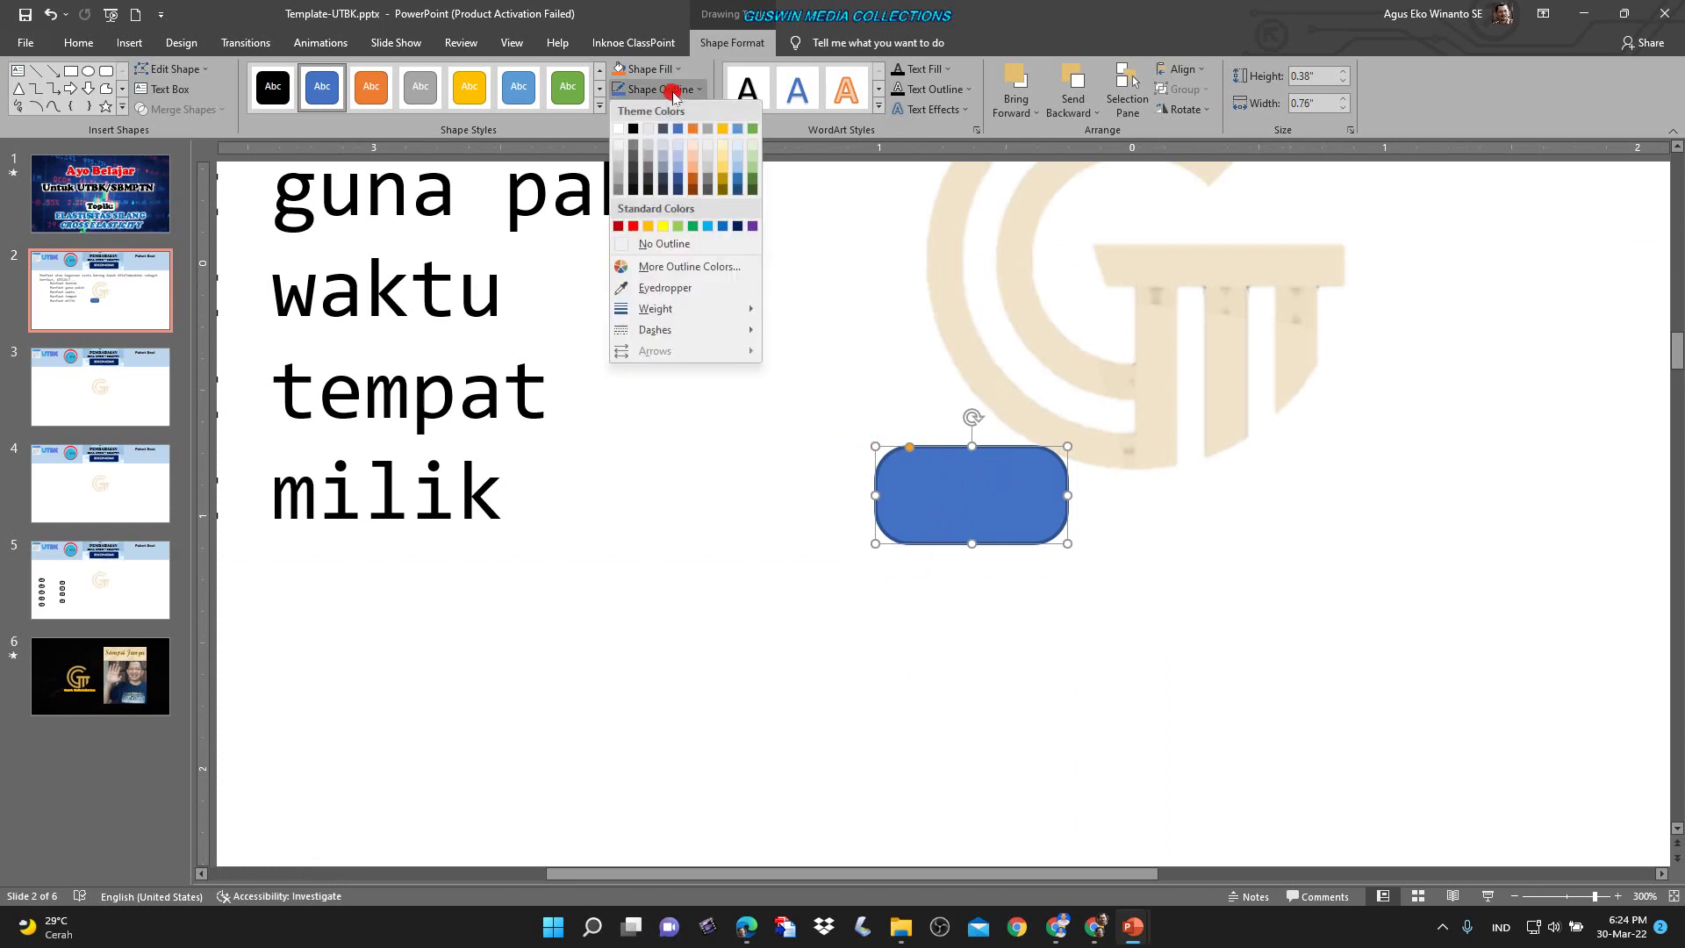
pyautogui.click(679, 309)
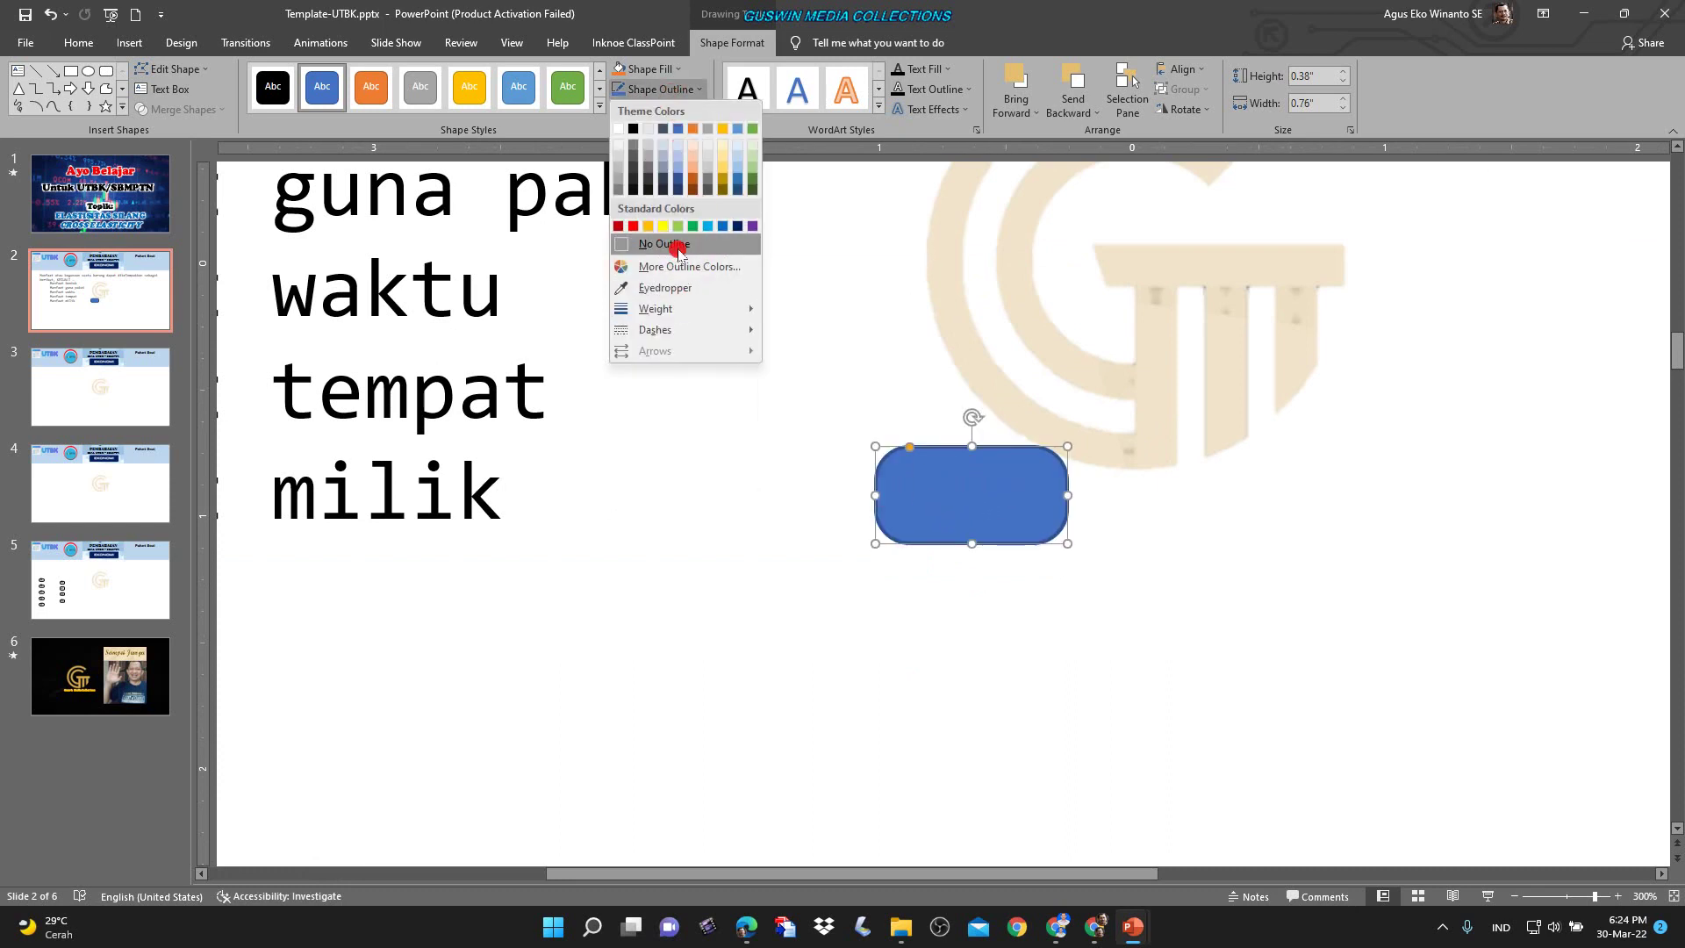
pyautogui.click(1032, 429)
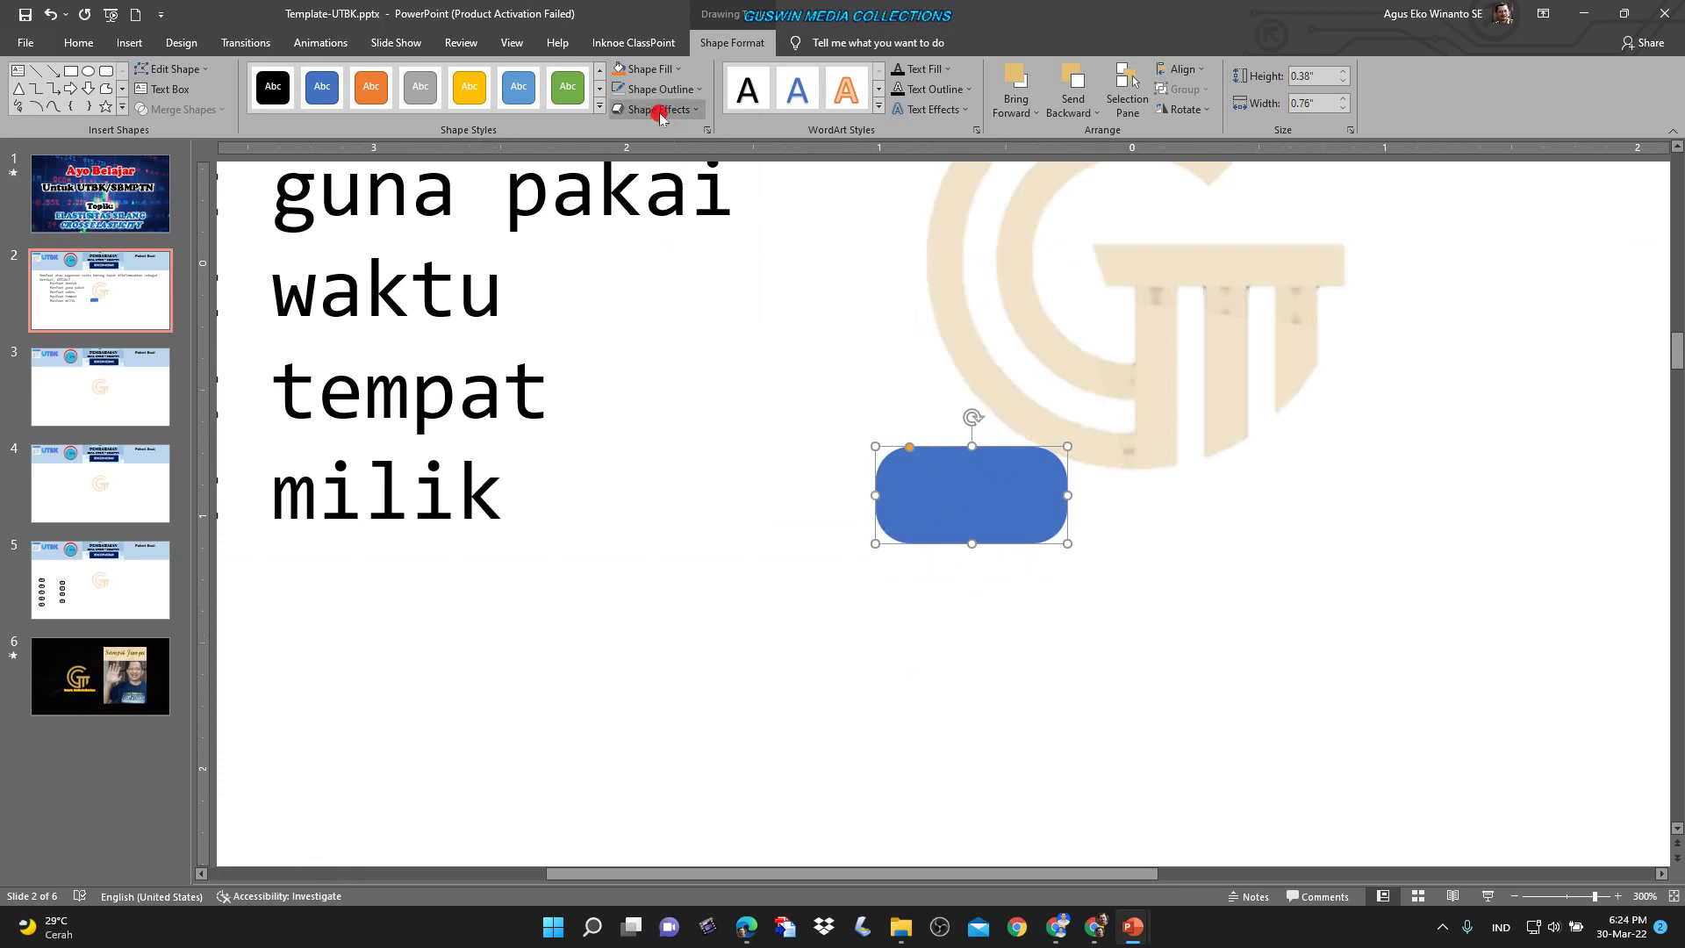
# Fill the rounded rectangle on slide 2 with light grey and round its corners into a full pill shape.
pyautogui.click(676, 70)
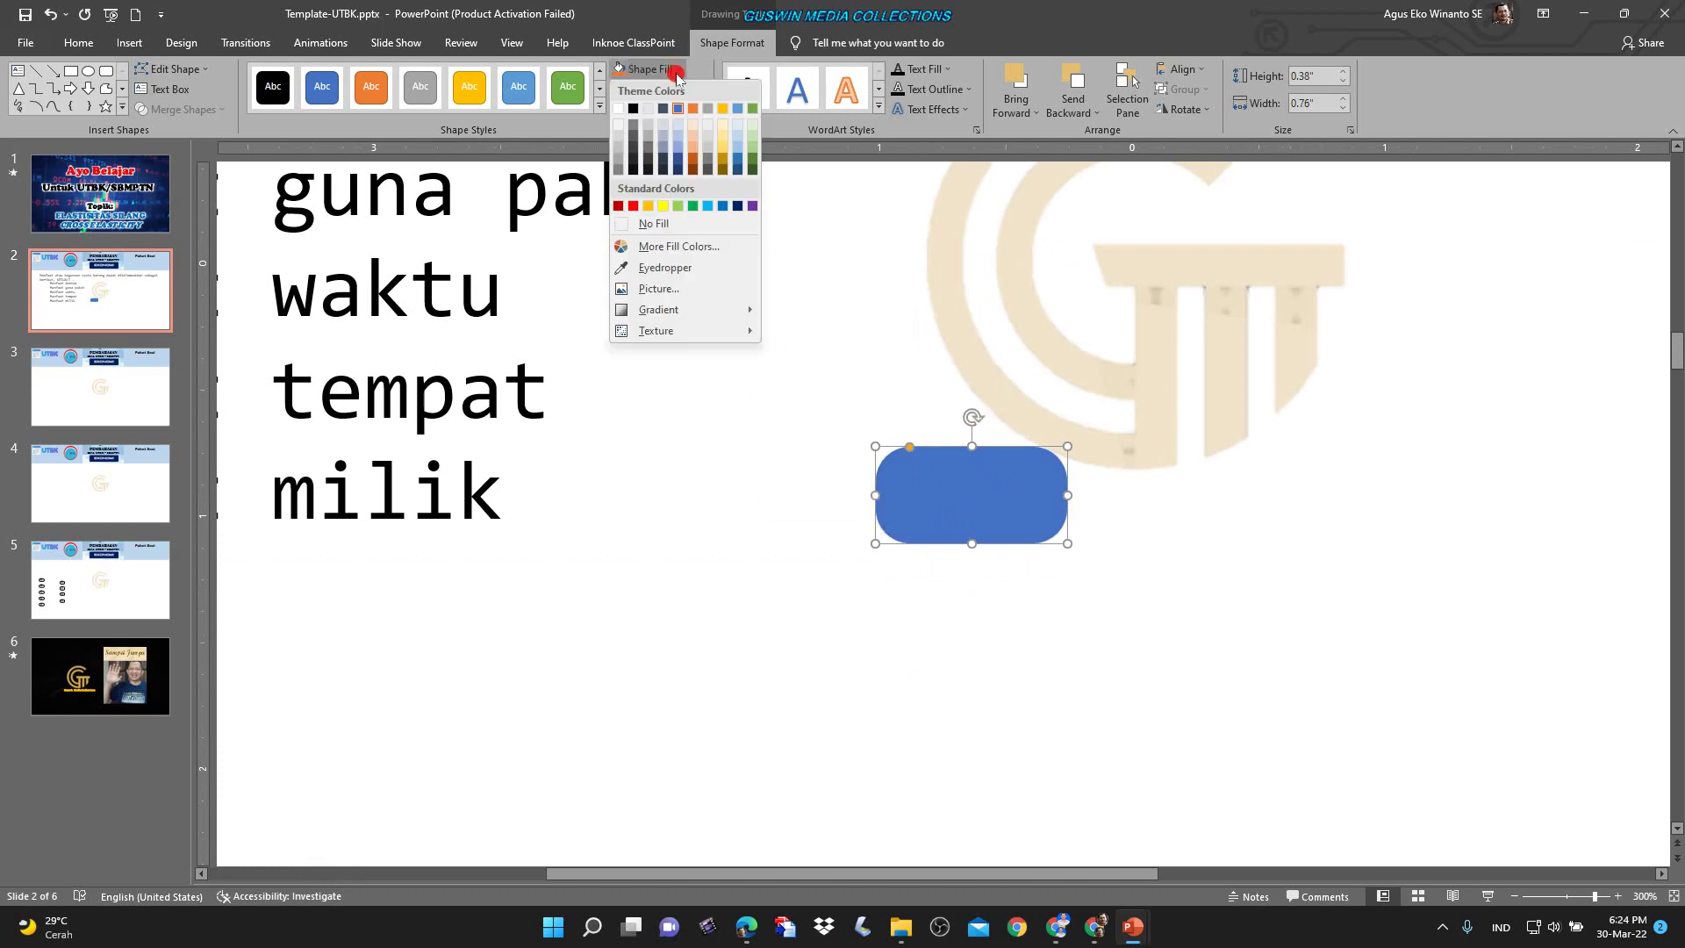
pyautogui.click(617, 141)
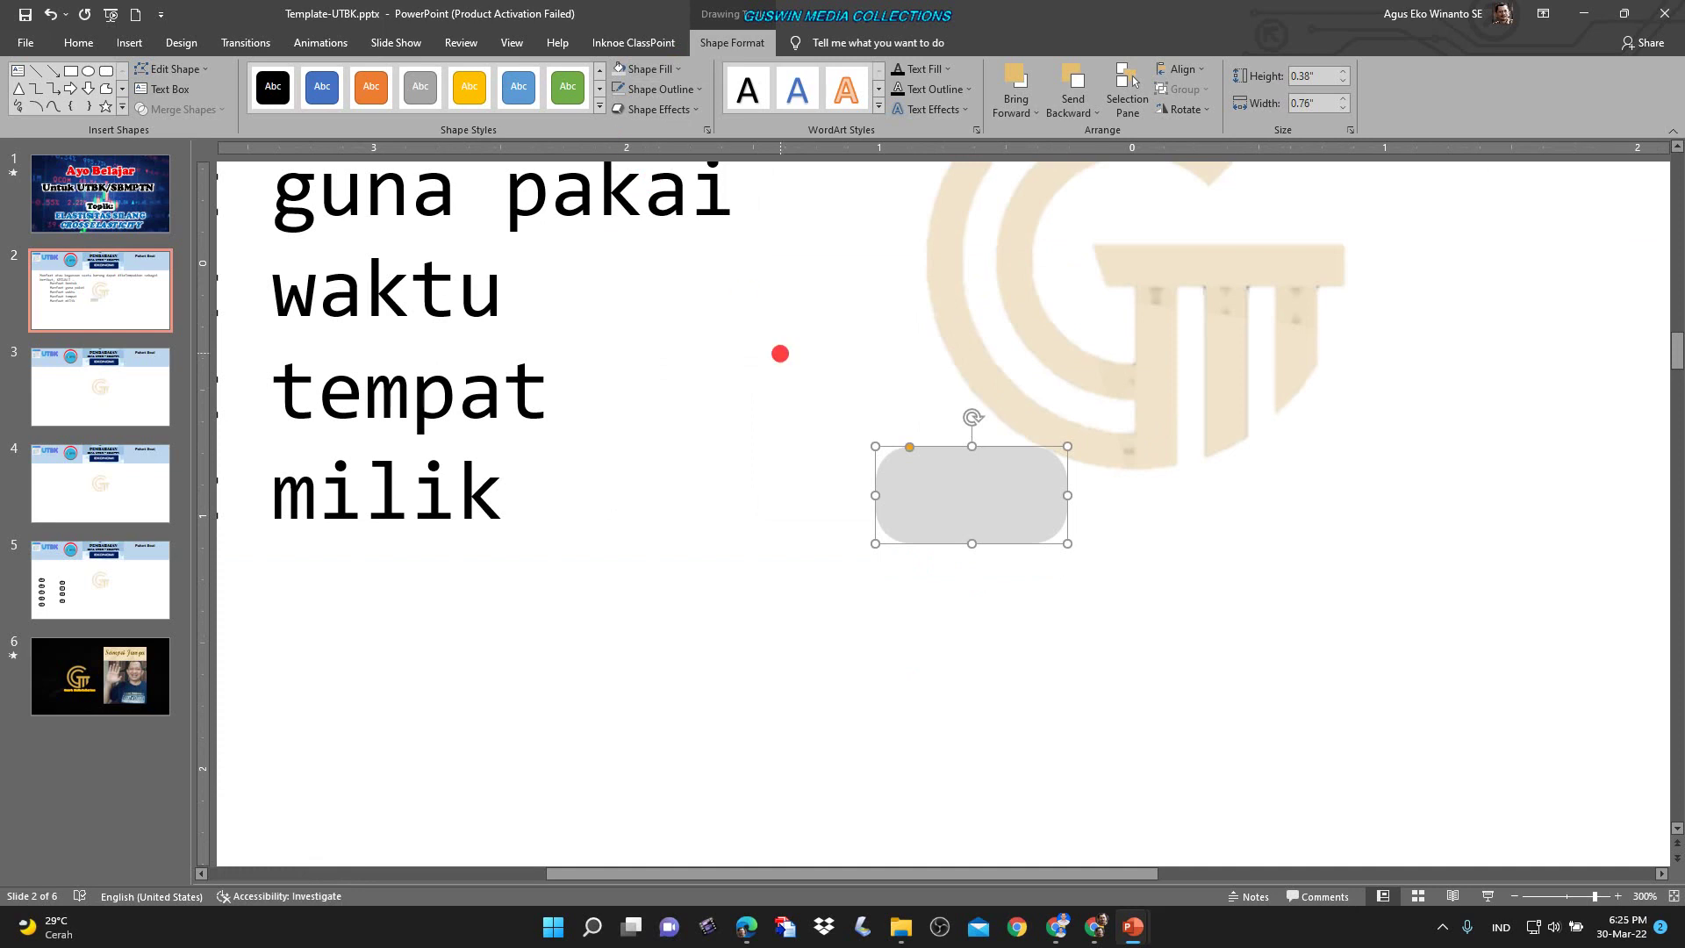
pyautogui.moveTo(912, 451); pyautogui.dragTo(918, 447)
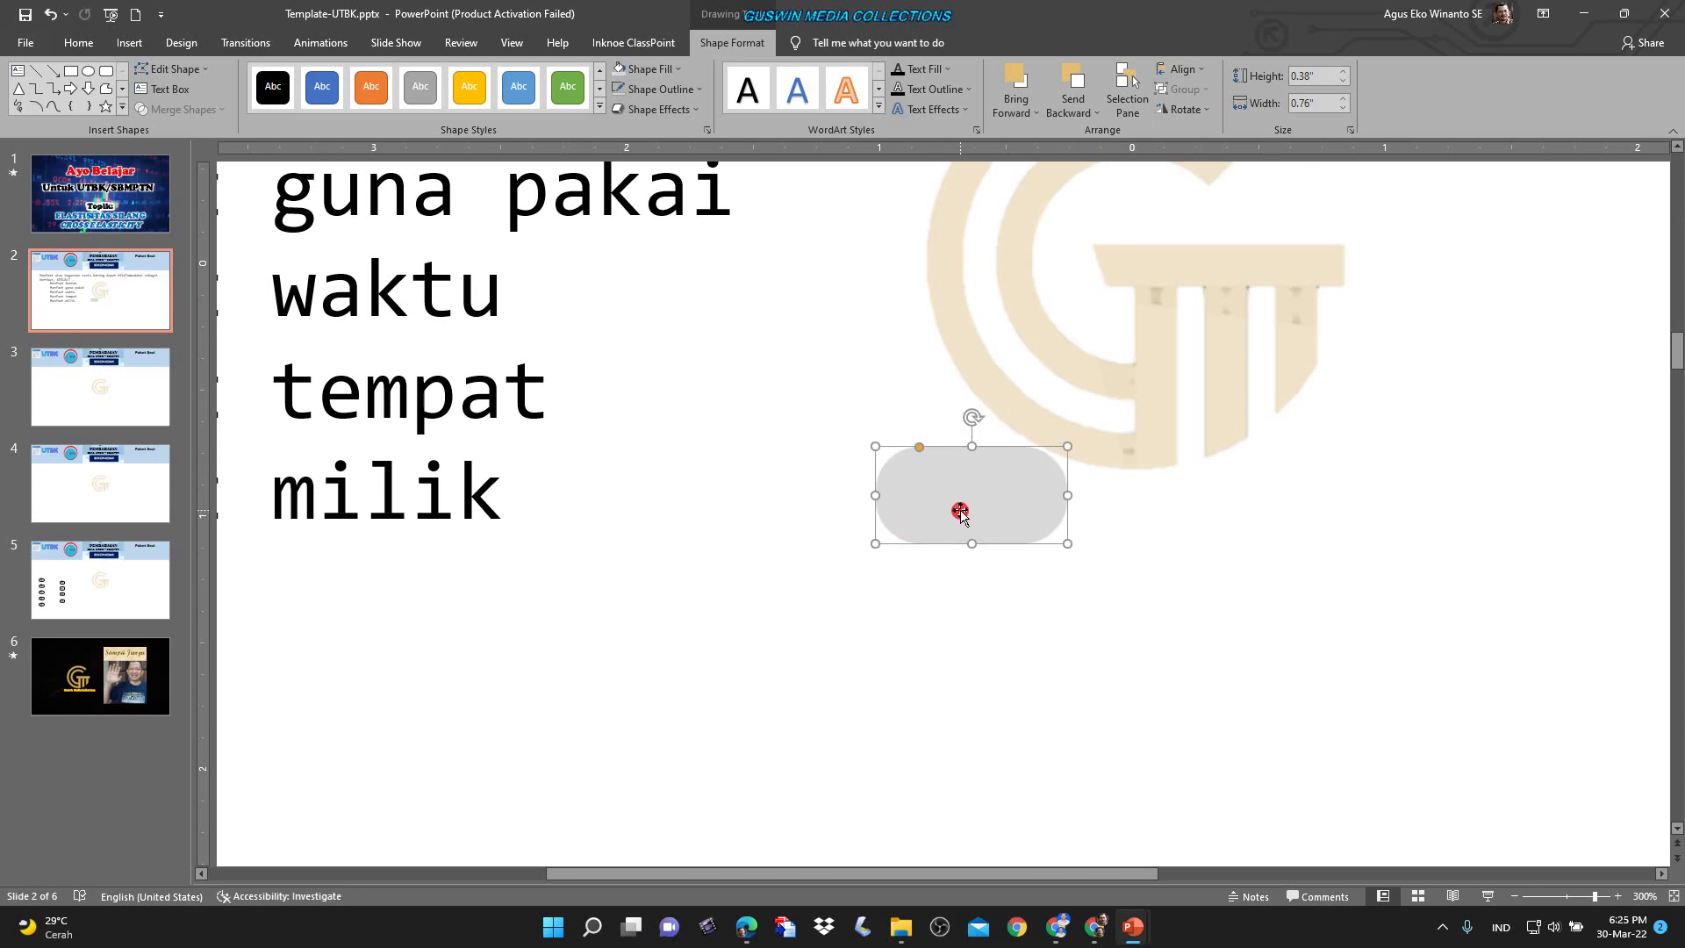
# Move the grey shape beside the "Manfaat tempat" option and resize it to about 0.32" high and 0.67" wide.
pyautogui.moveTo(961, 503); pyautogui.dragTo(668, 409)
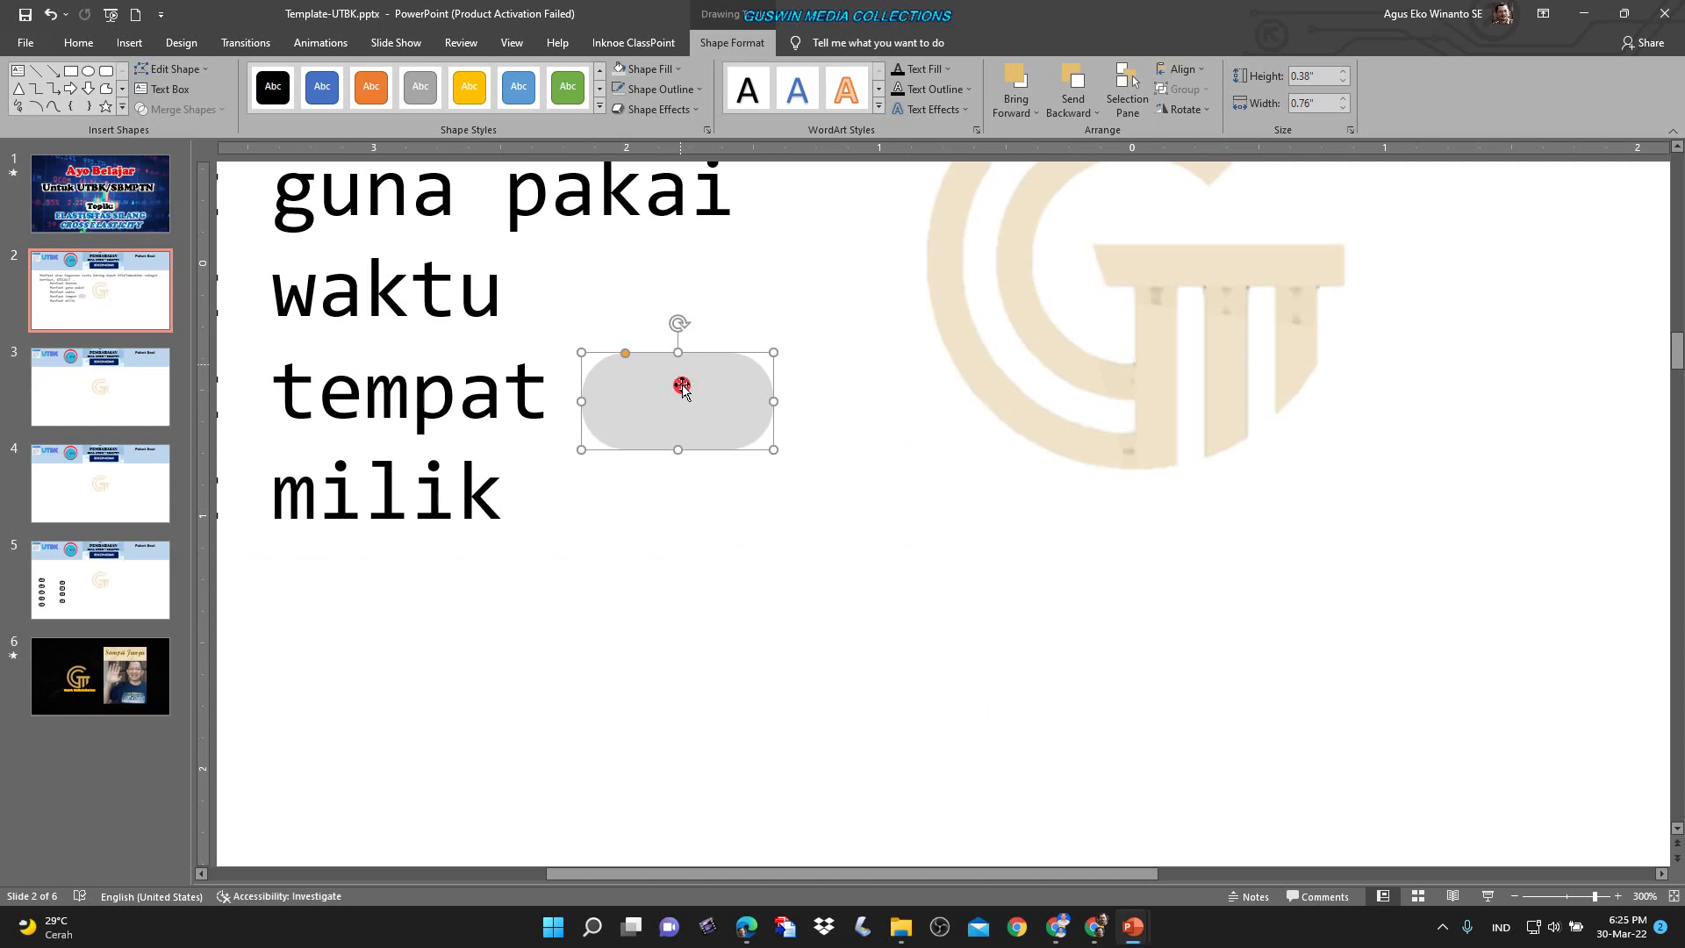
pyautogui.moveTo(677, 447); pyautogui.dragTo(677, 433)
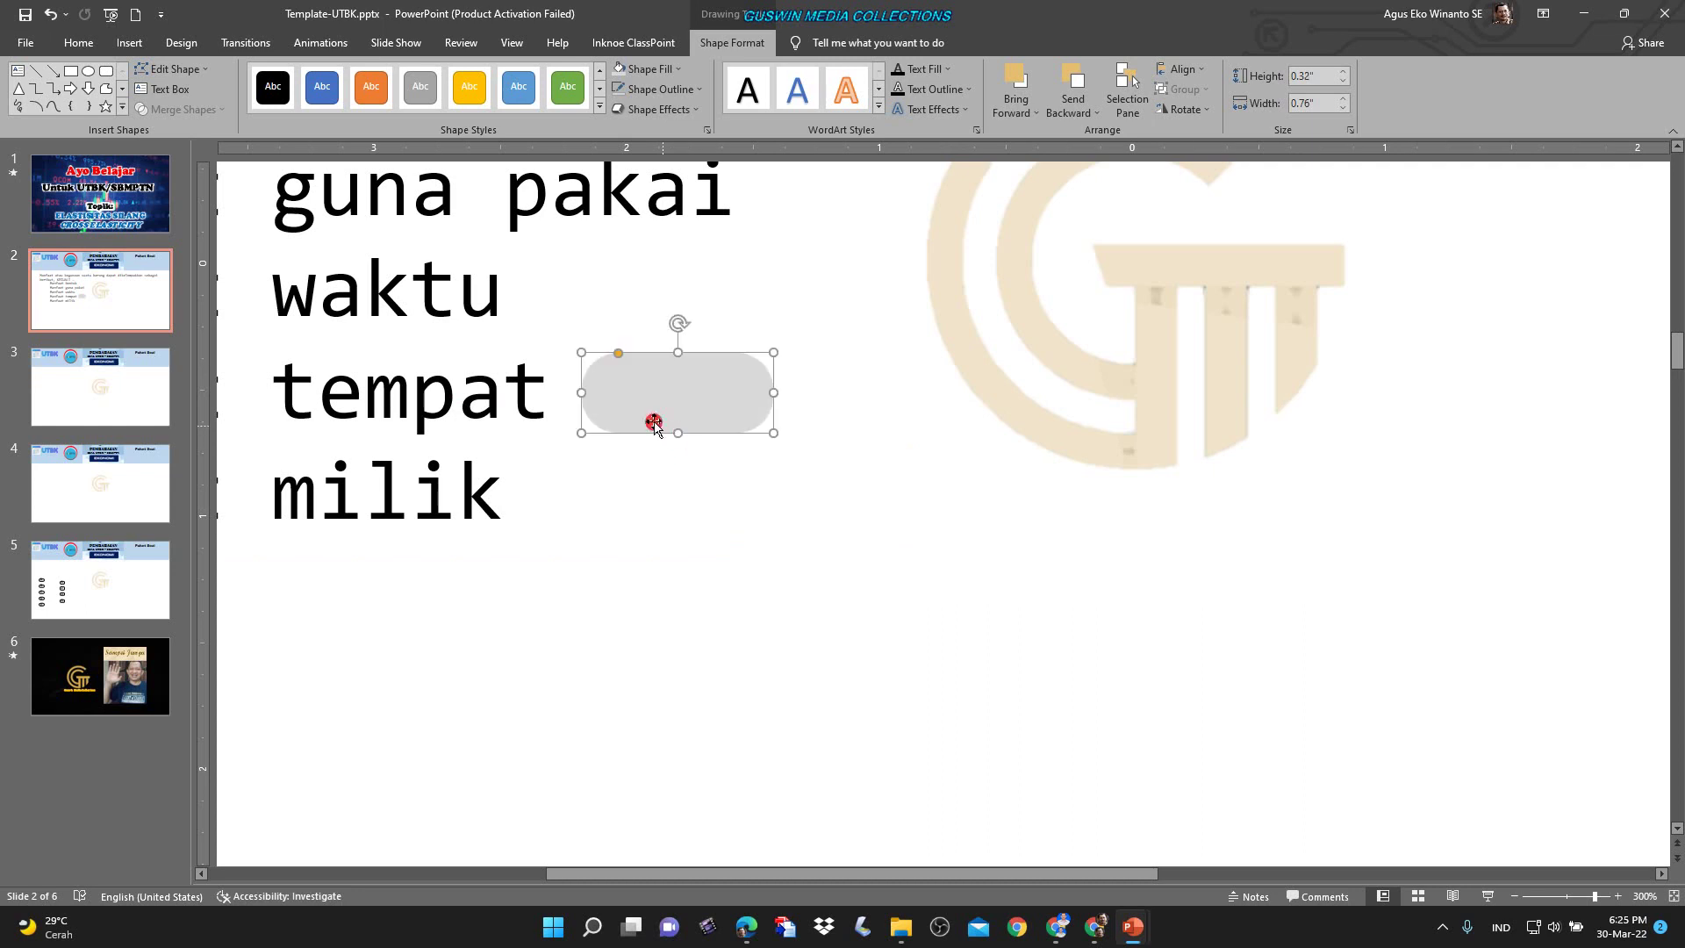
pyautogui.moveTo(774, 398); pyautogui.dragTo(750, 395)
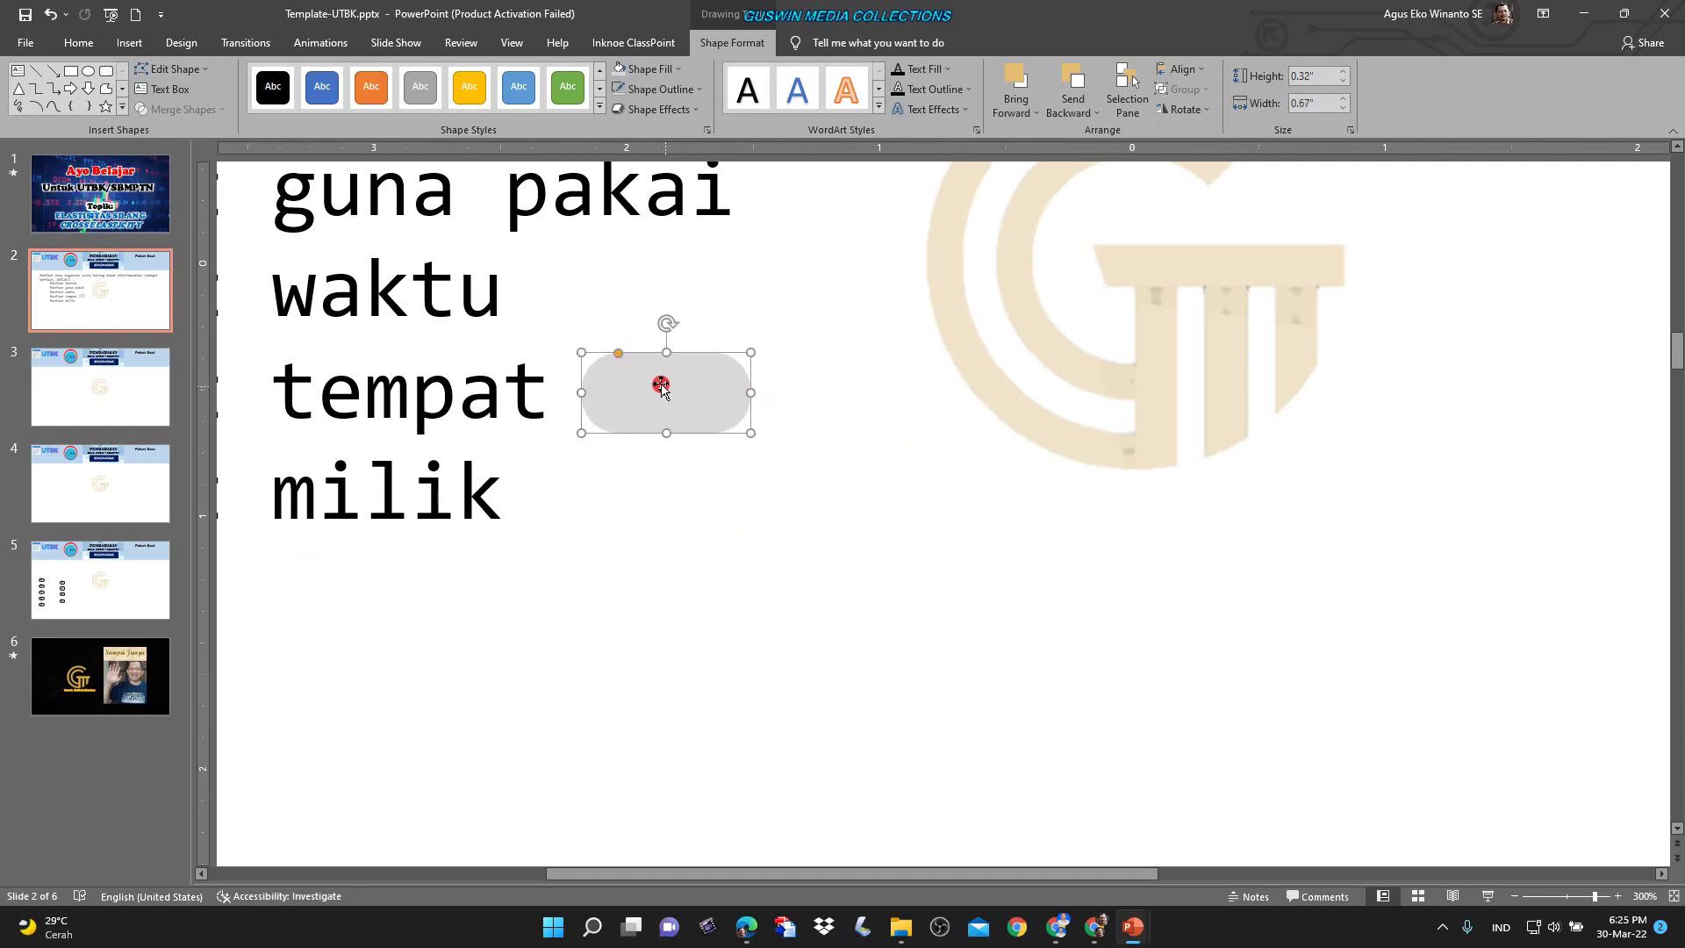
# Add the text "A" inside the grey shape and apply the black WordArt text style to it.
pyautogui.rightClick(656, 384)
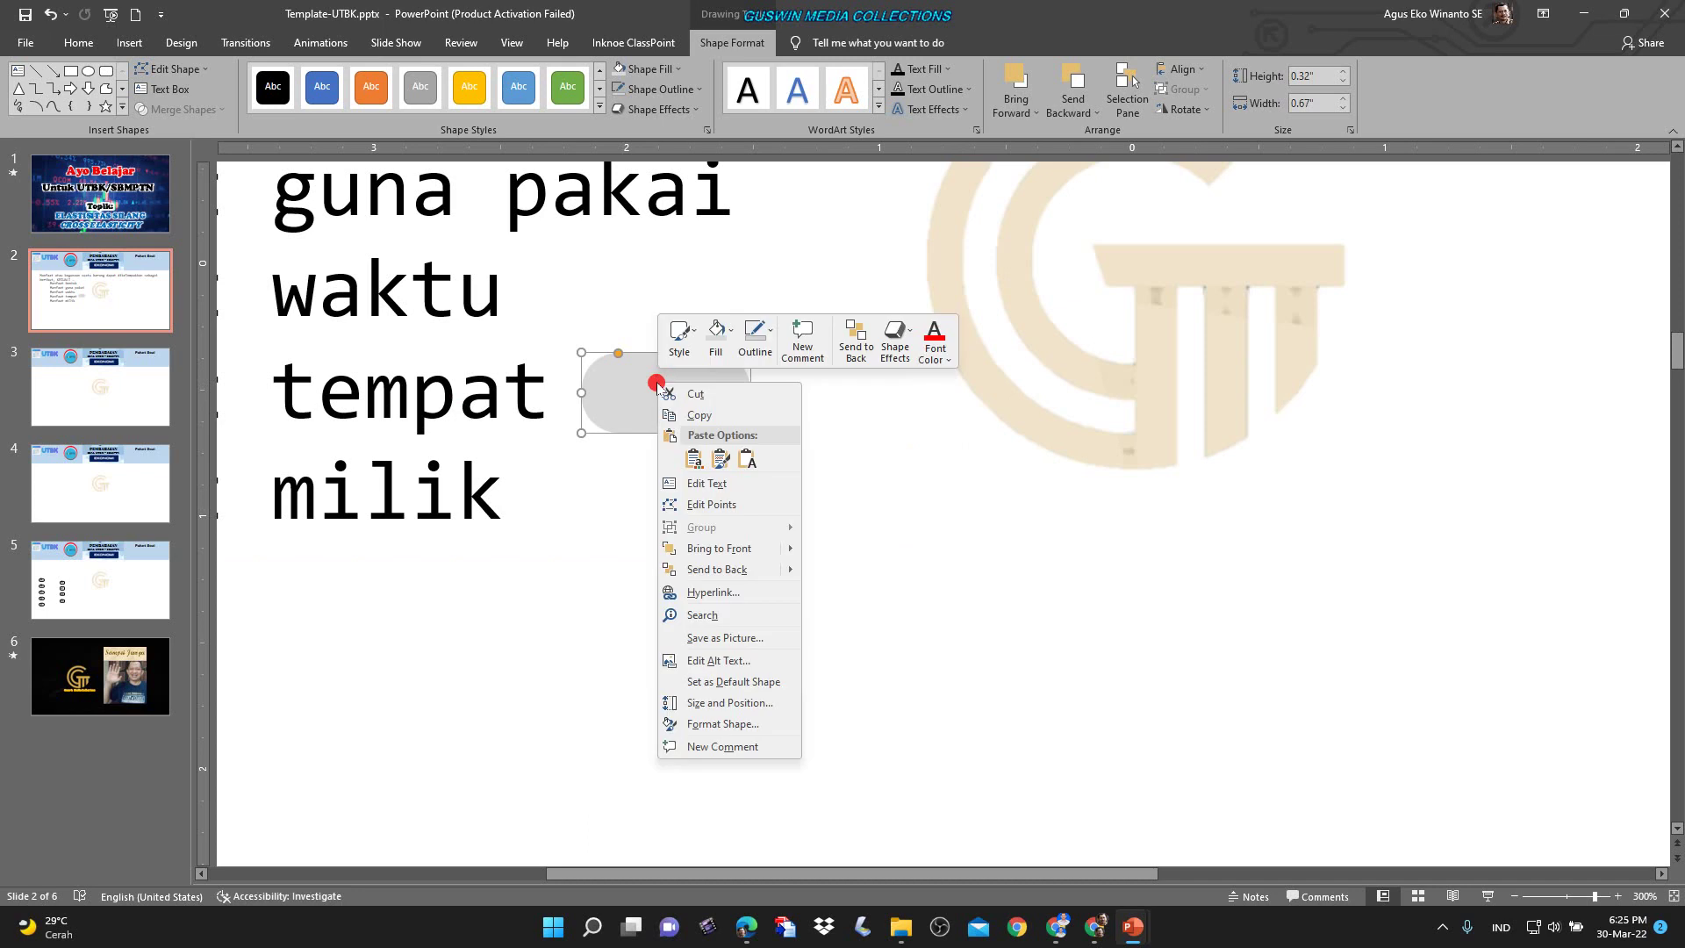
pyautogui.click(716, 482)
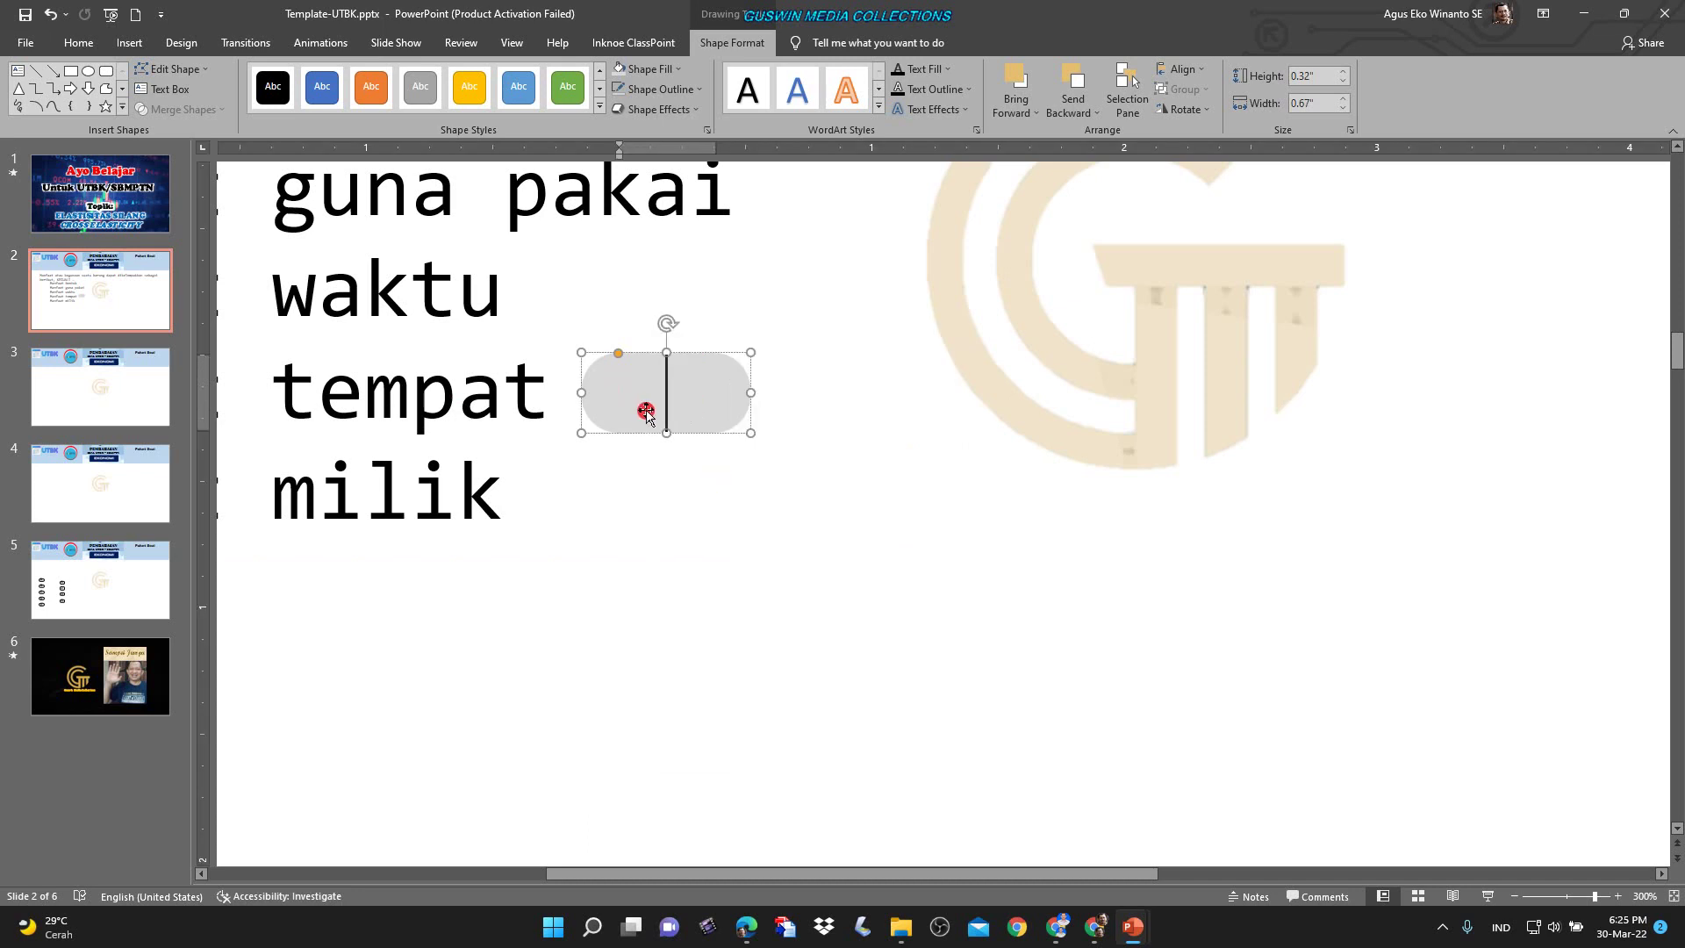
pyautogui.write('A')
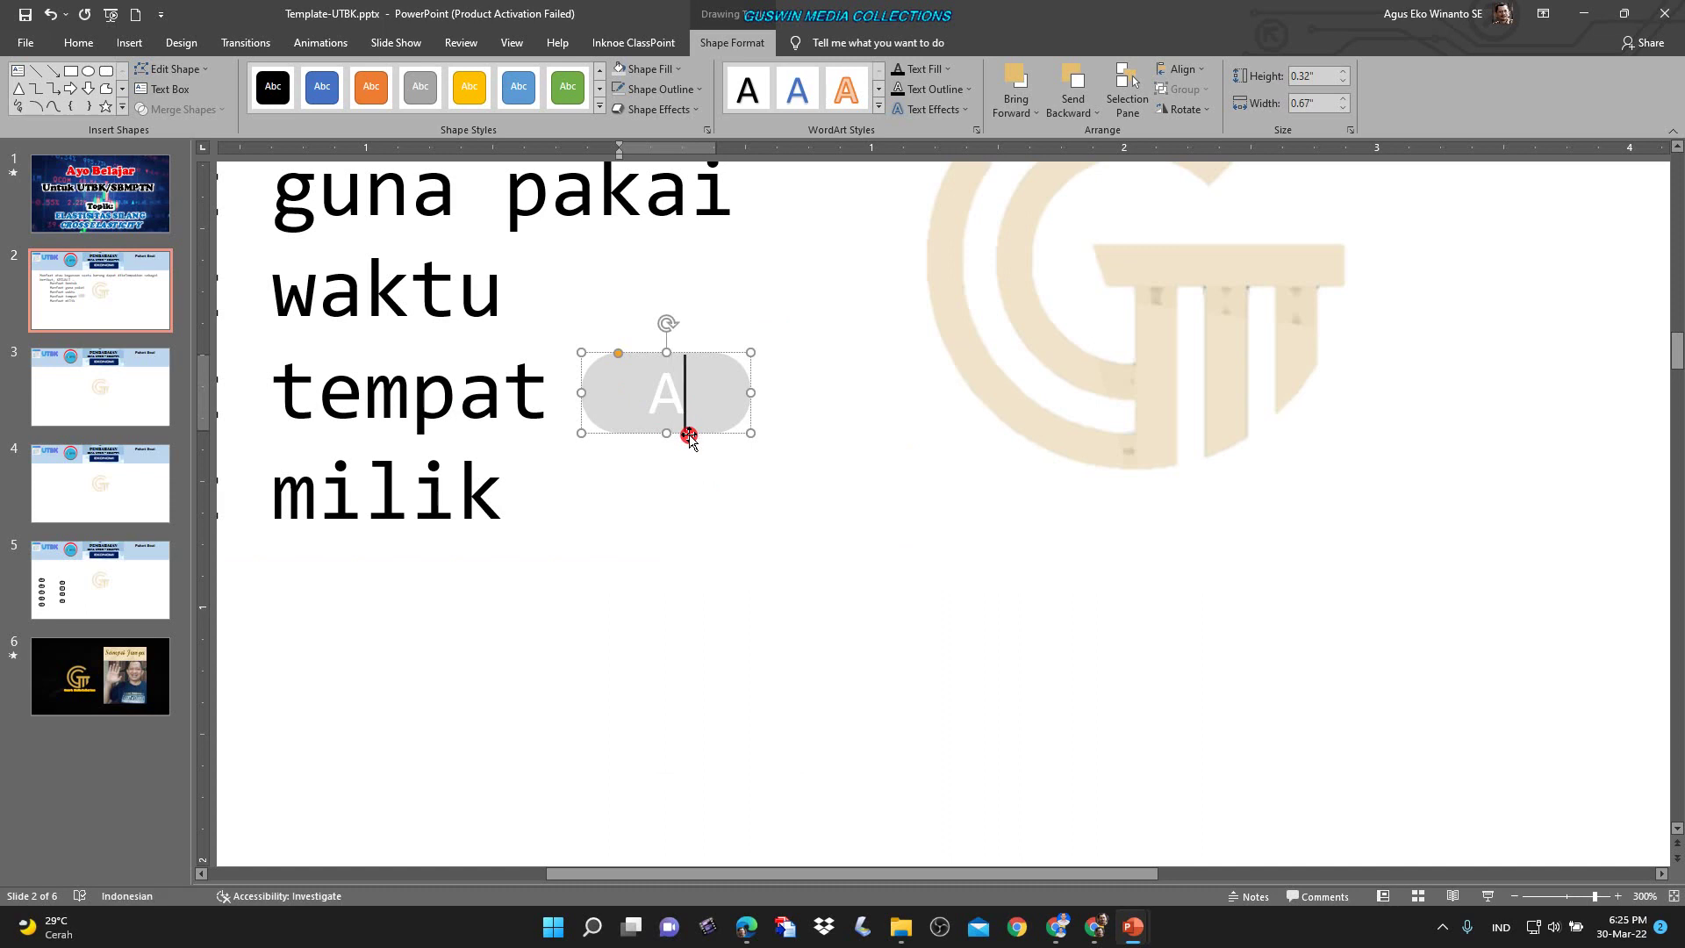
pyautogui.click(712, 432)
pyautogui.click(739, 115)
# Format the "A" label as bold, size 20, in the Cooper Black font.
pyautogui.click(114, 44)
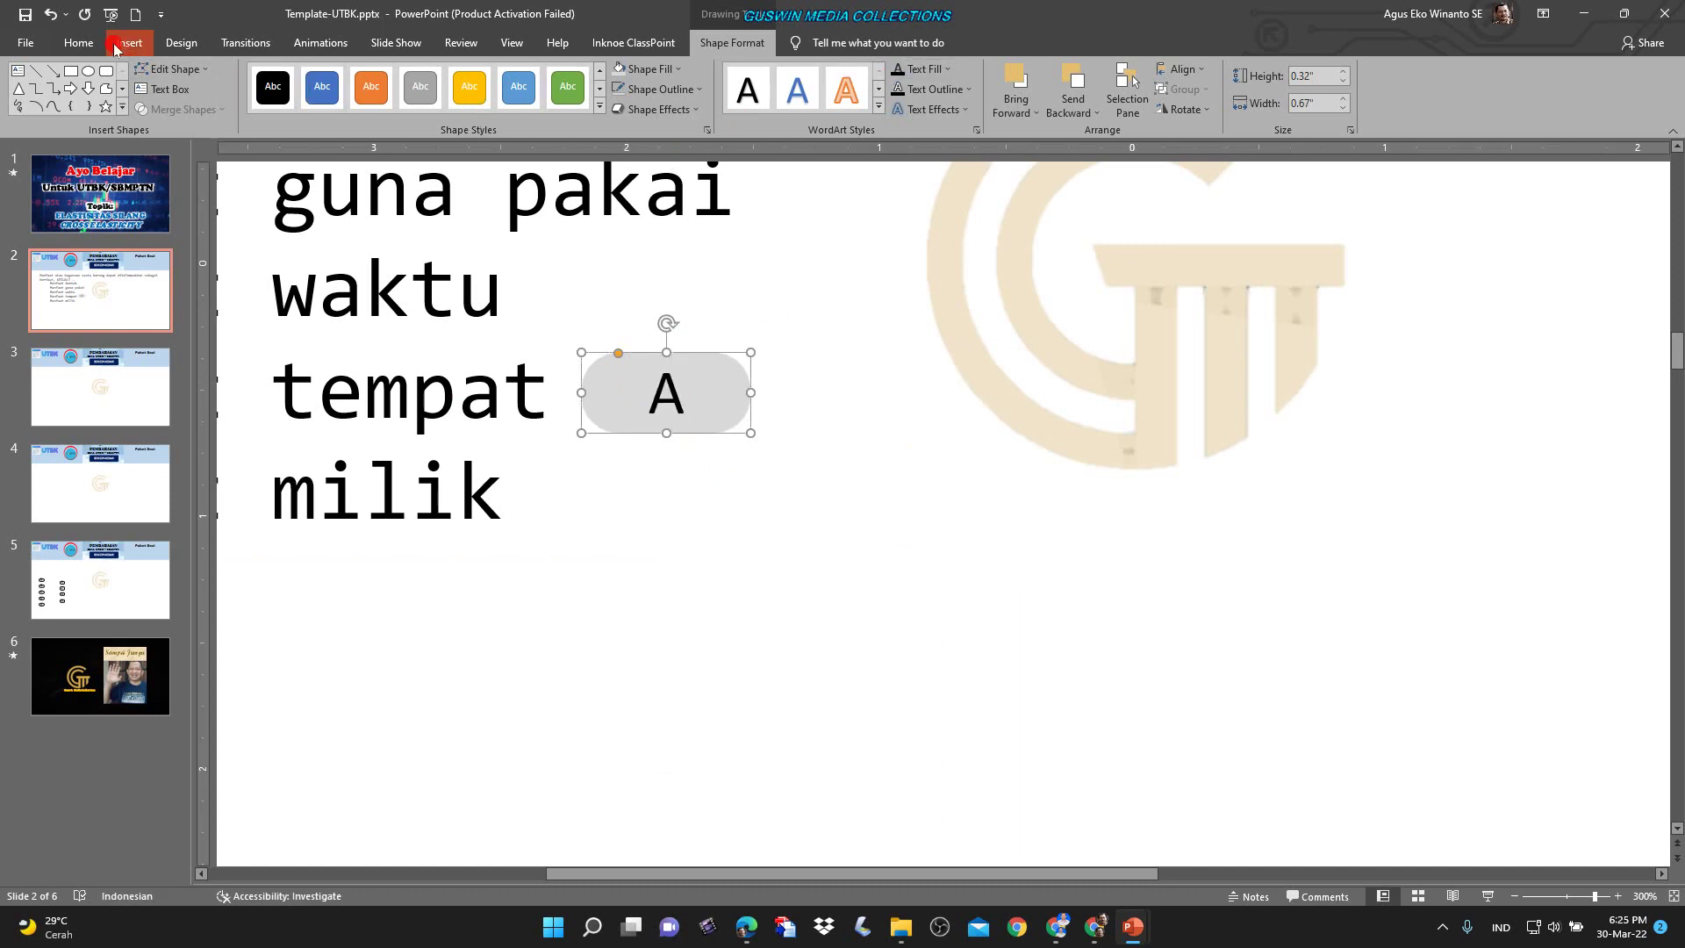
pyautogui.click(78, 43)
pyautogui.click(282, 104)
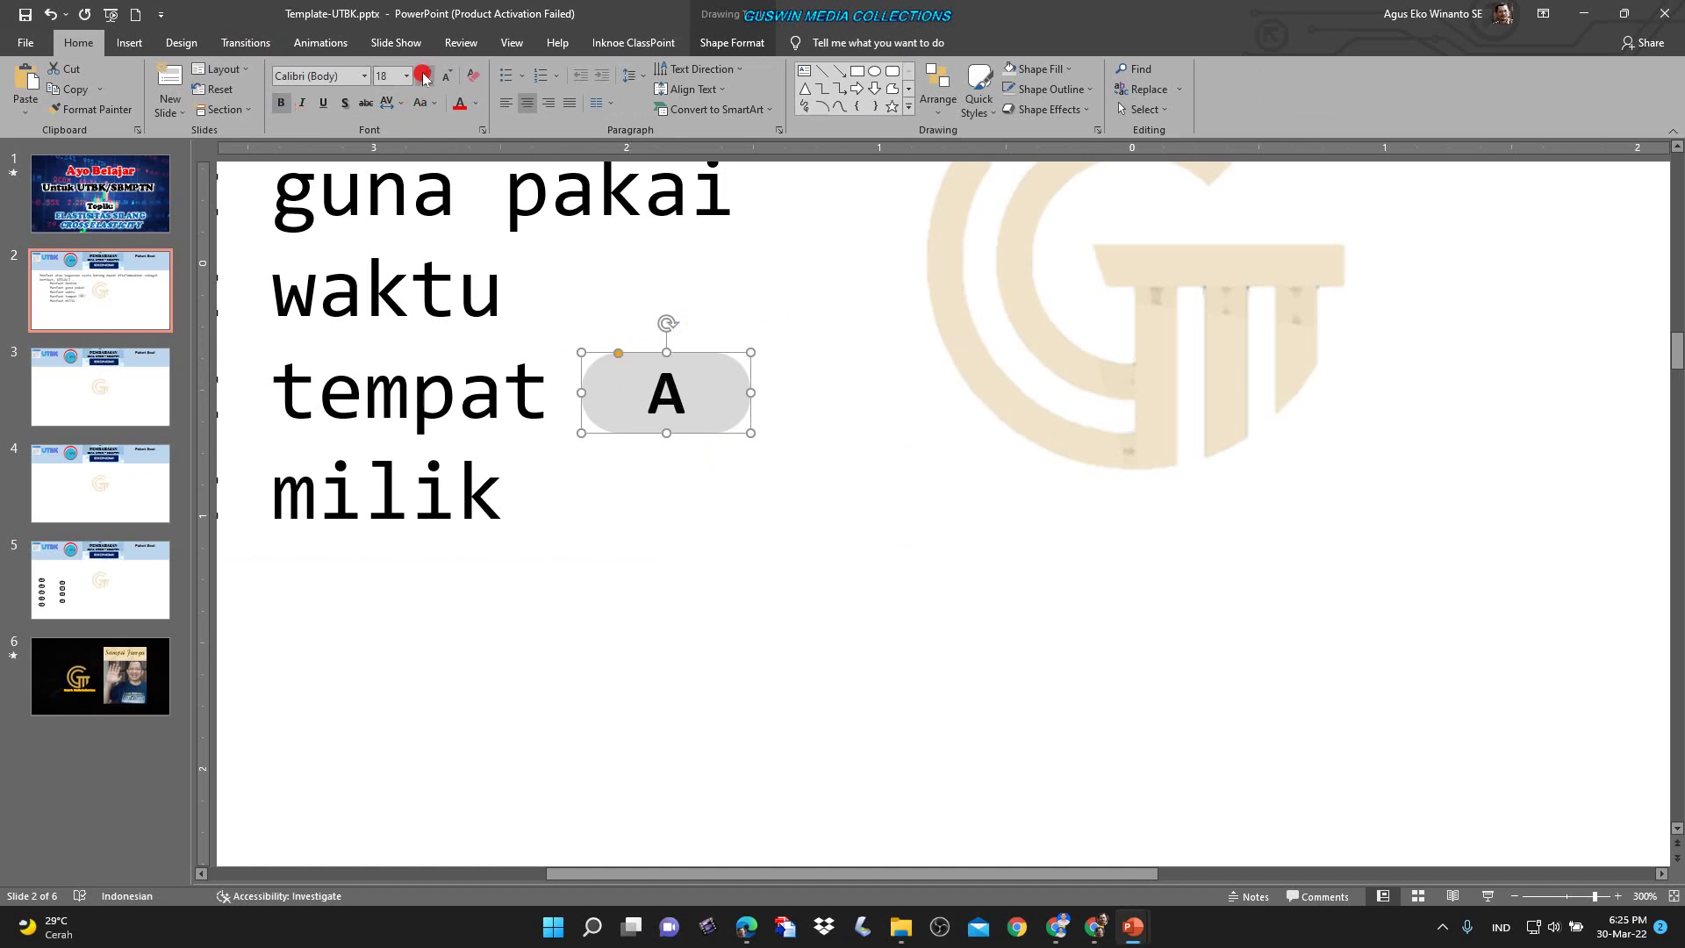
pyautogui.click(367, 77)
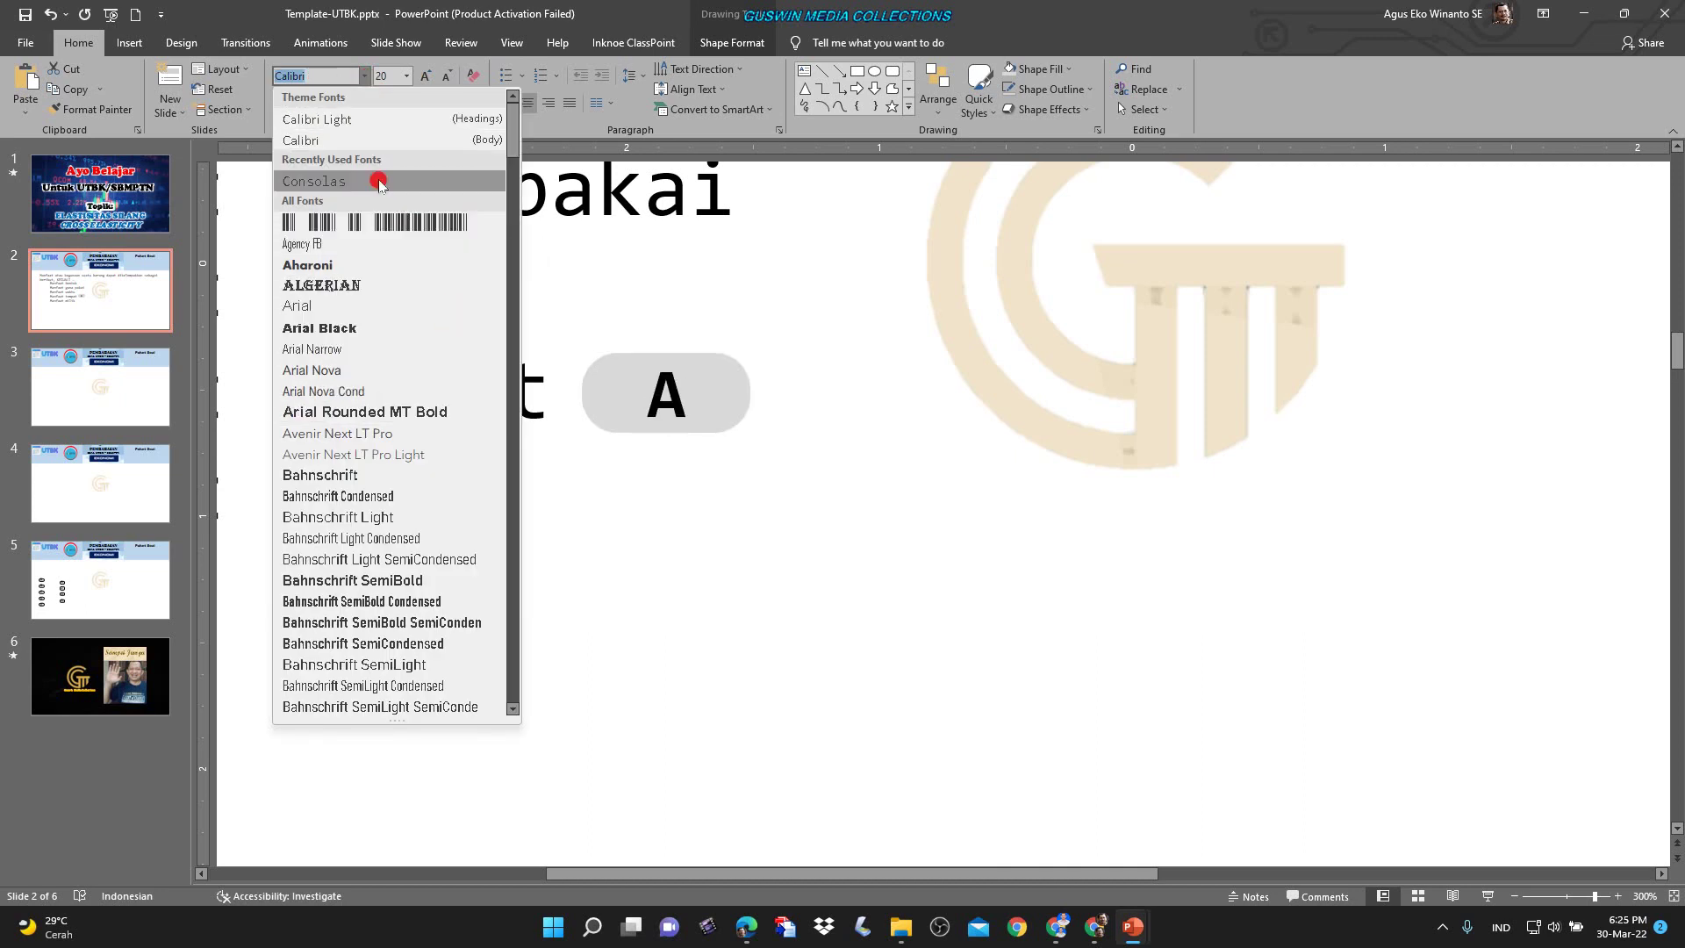
pyautogui.scroll(-5, 400, 605)
pyautogui.scroll(3, 397, 602)
pyautogui.scroll(-5, 393, 597)
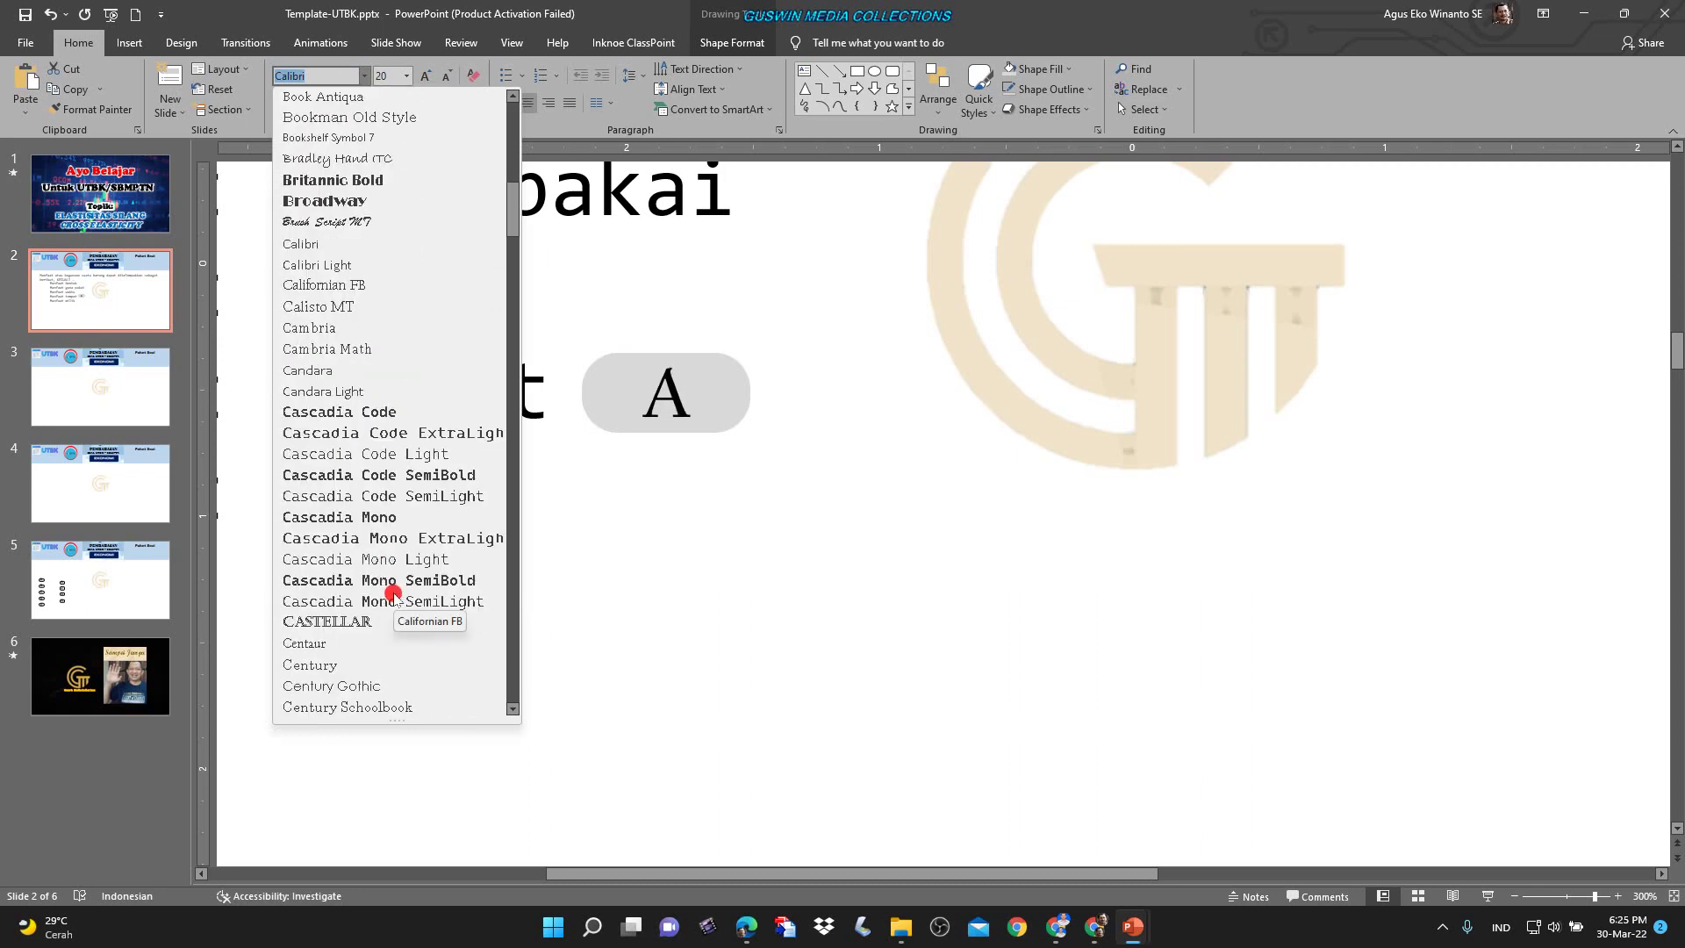
pyautogui.scroll(6, 394, 597)
pyautogui.scroll(-8, 394, 597)
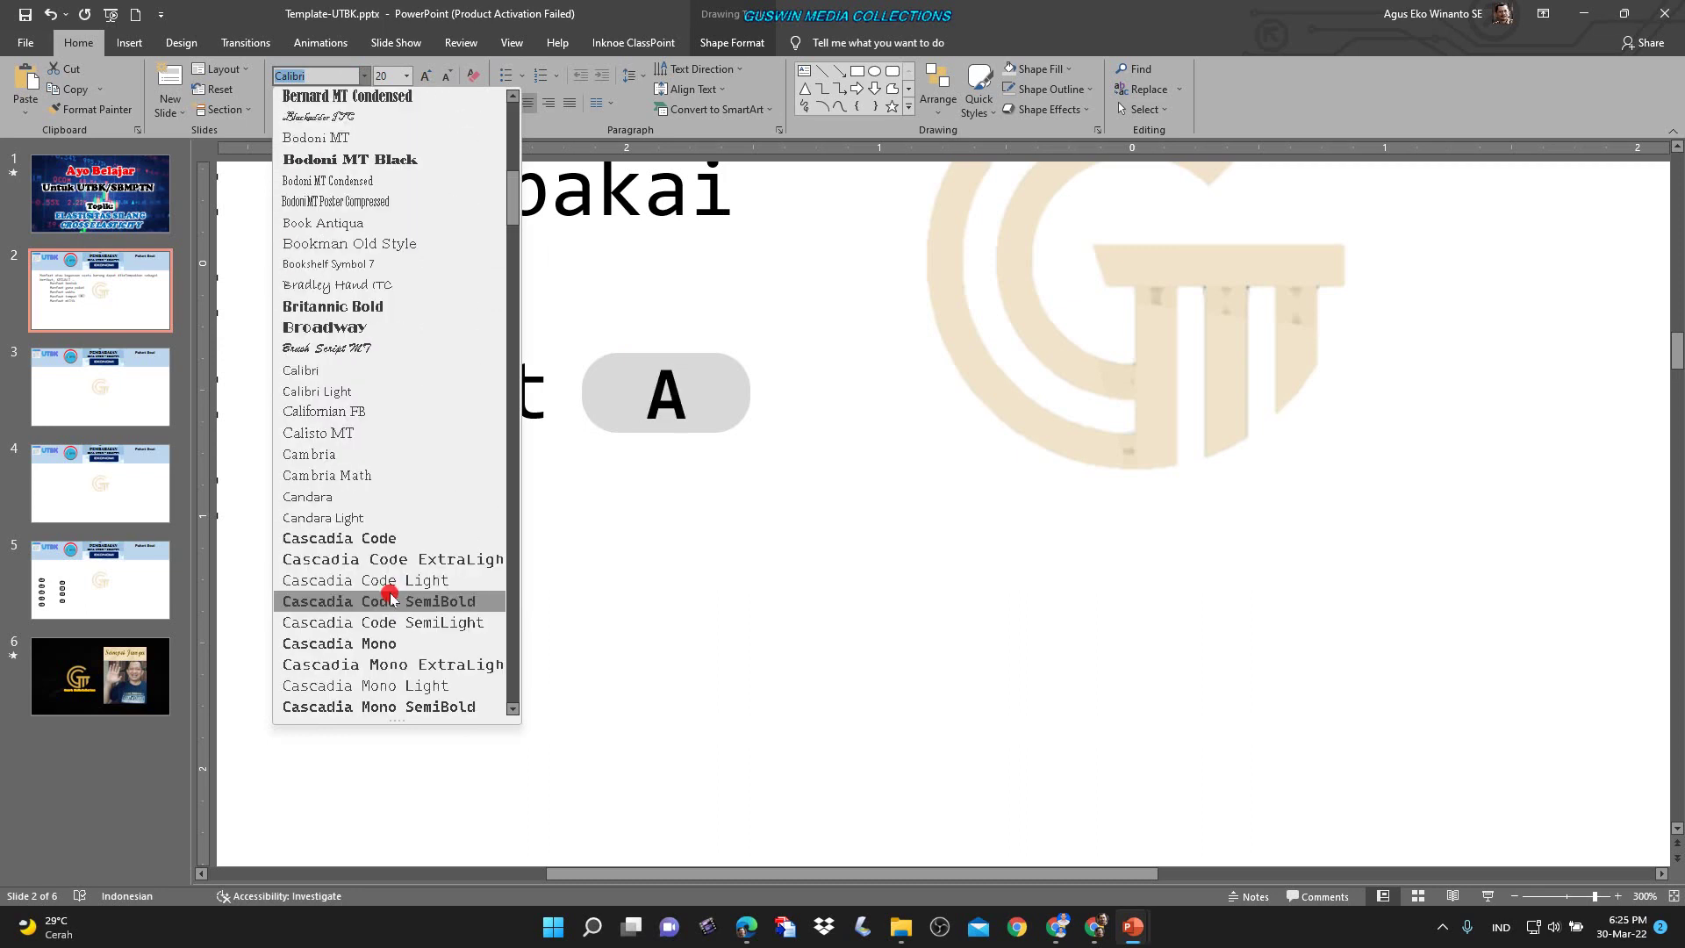
pyautogui.click(348, 706)
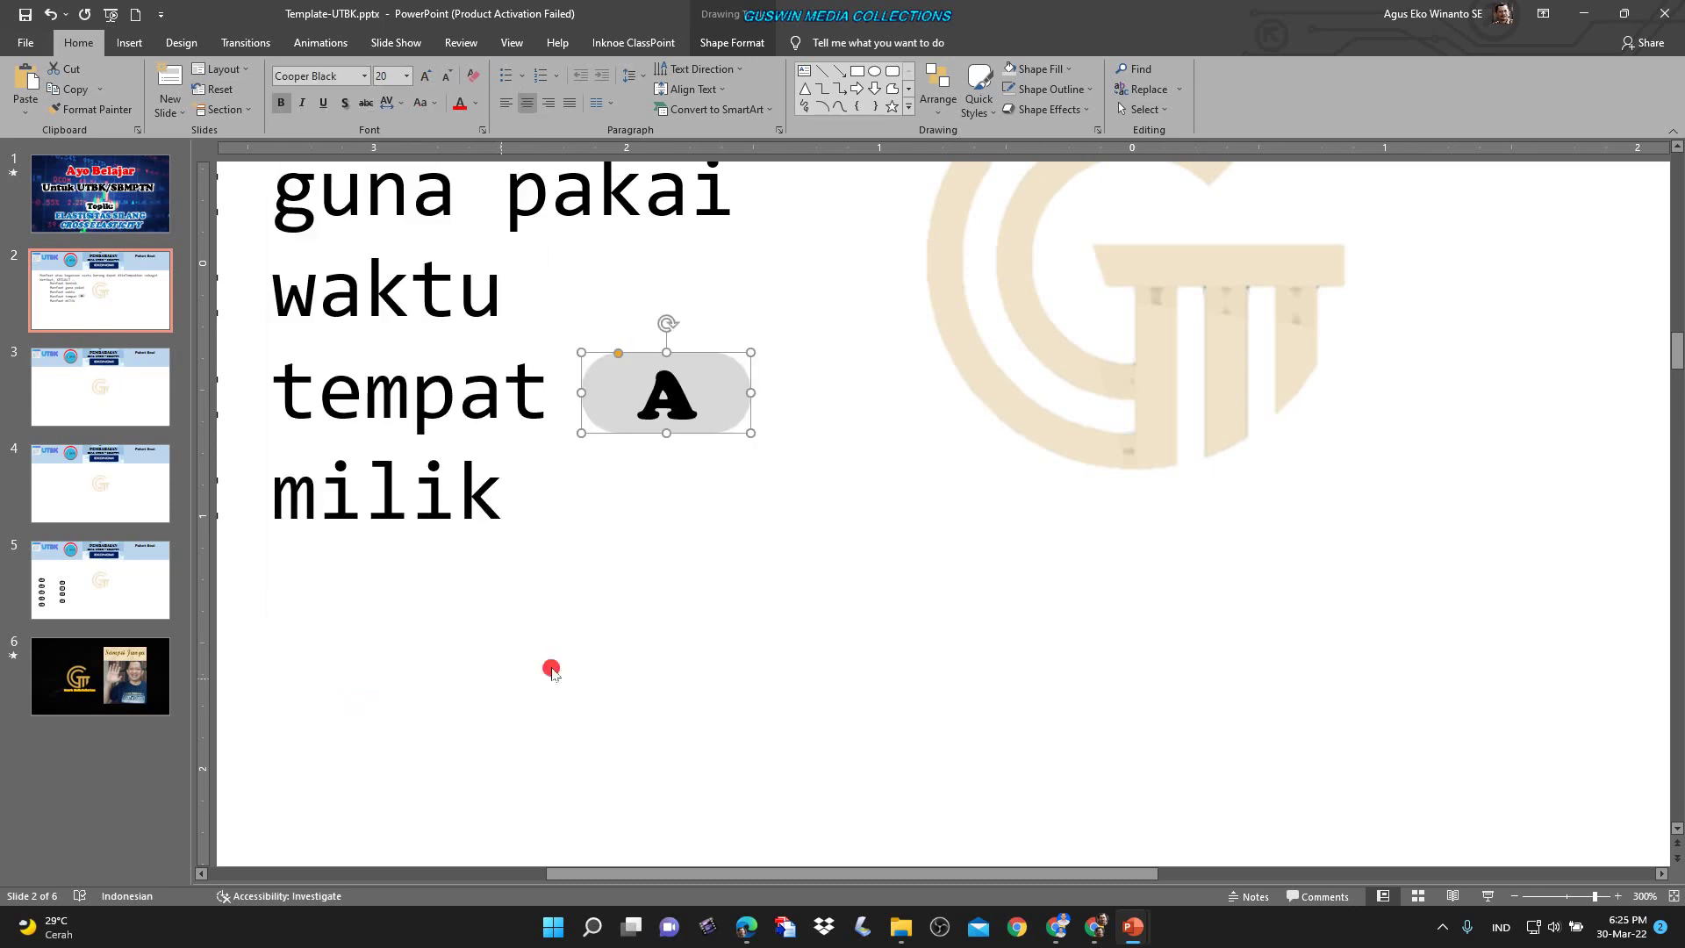
pyautogui.click(753, 518)
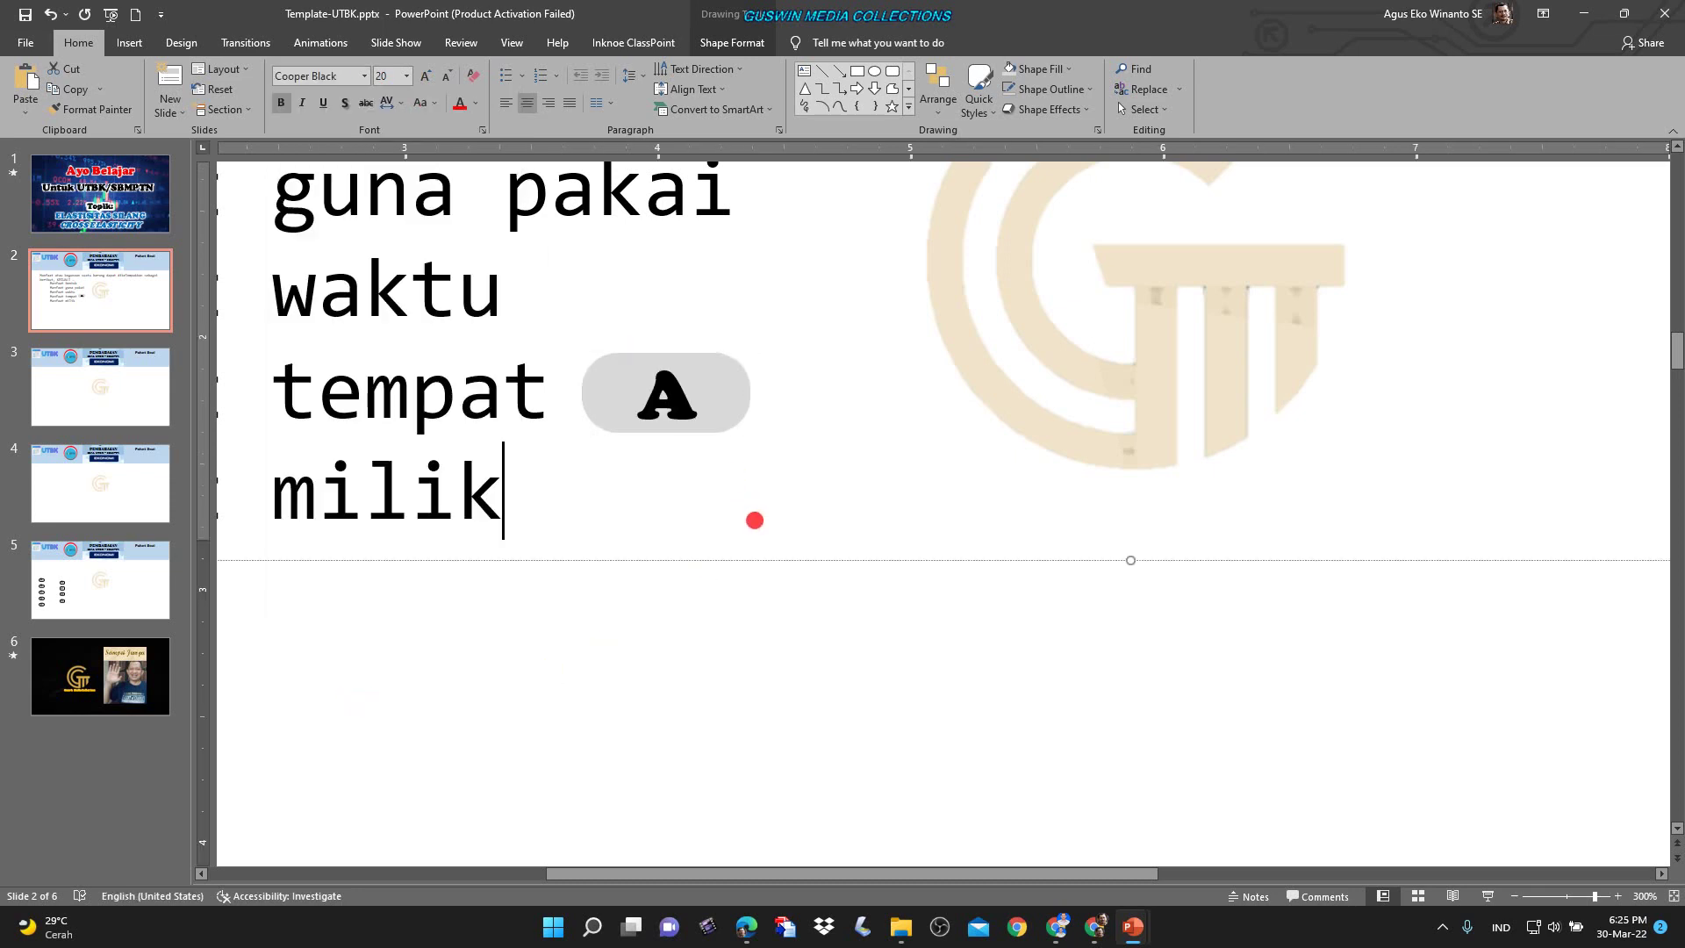
# Give the "A" label on the grey button a white text outline.
pyautogui.click(703, 427)
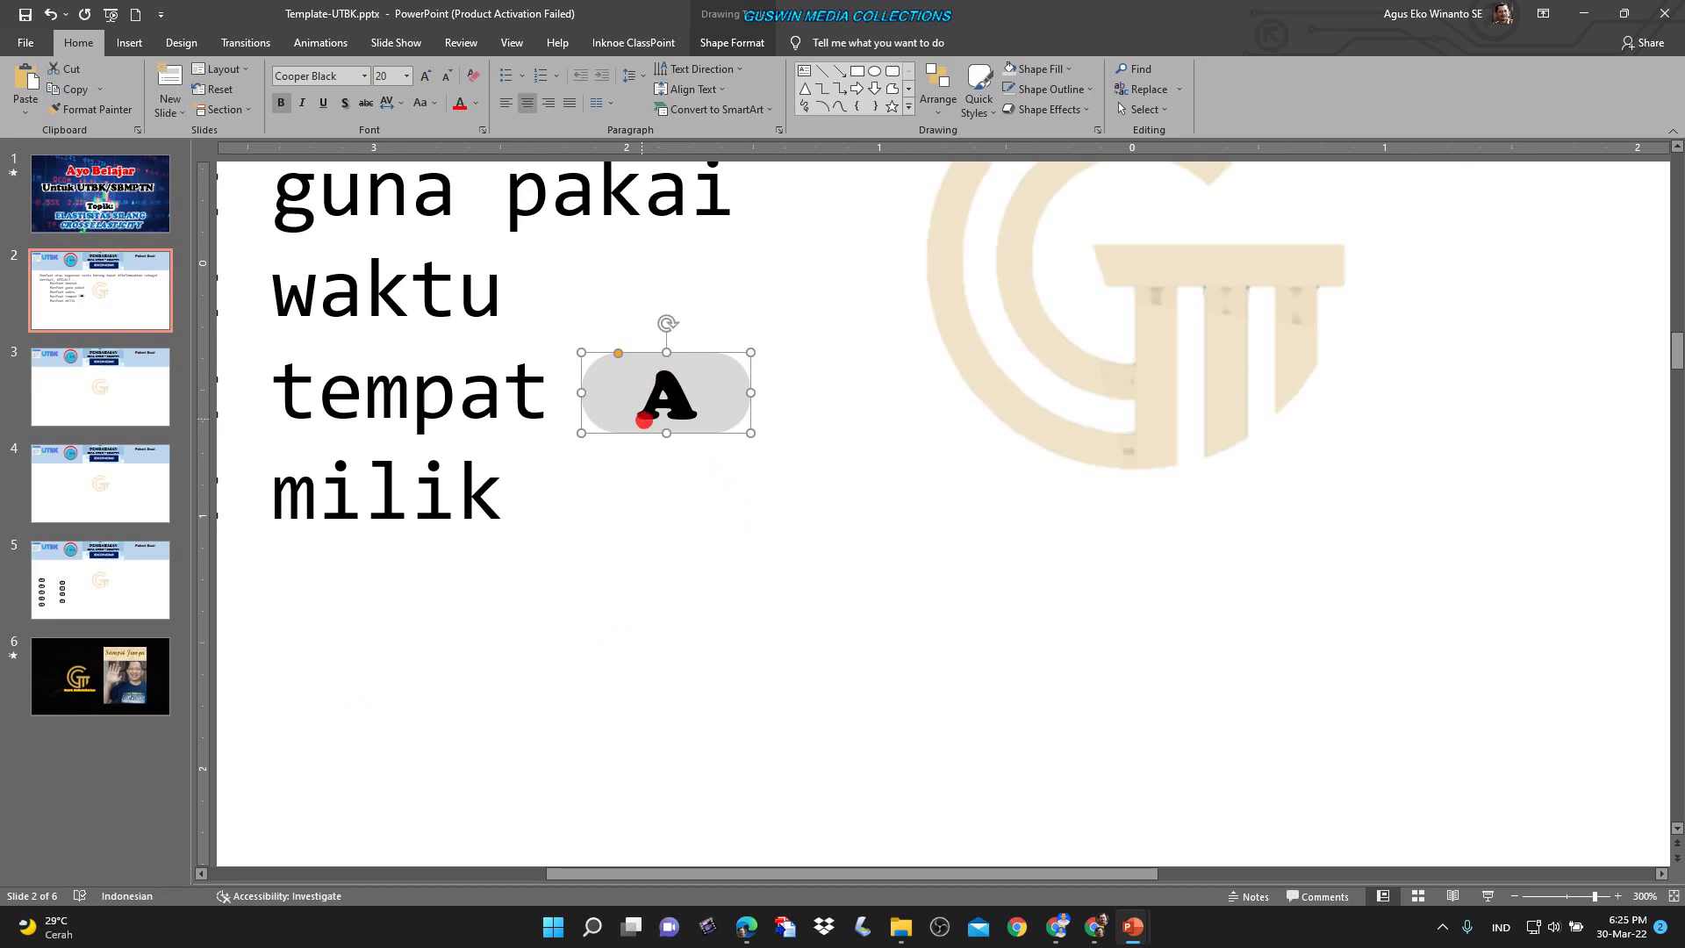
pyautogui.click(750, 43)
pyautogui.click(930, 89)
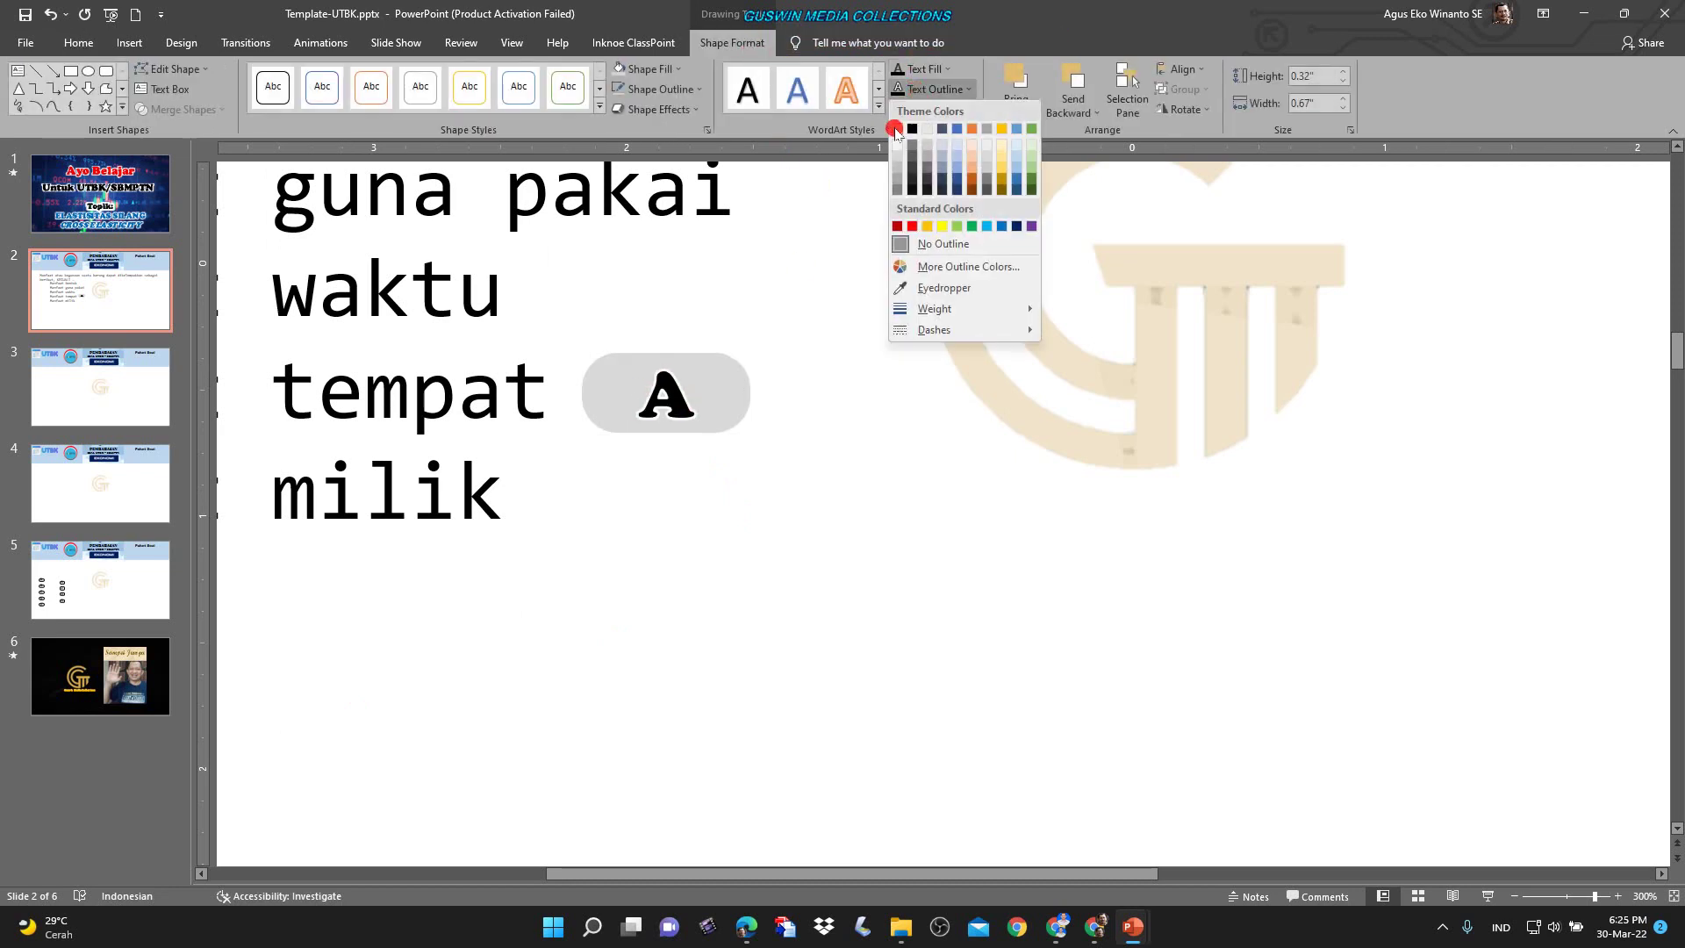
pyautogui.click(895, 129)
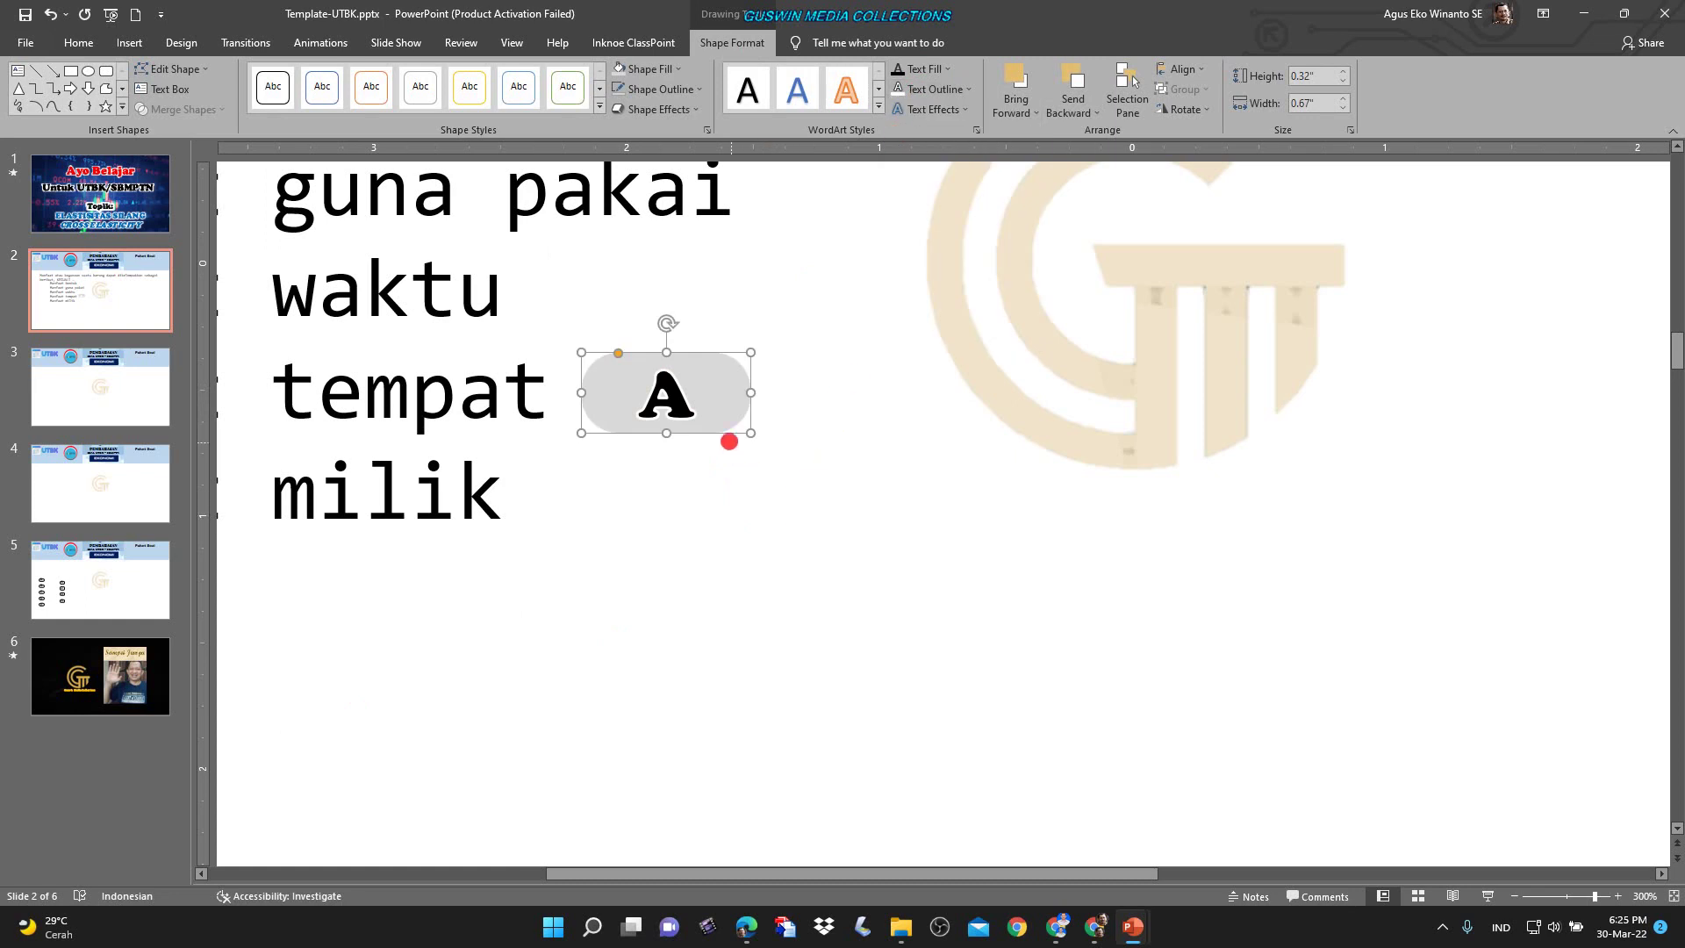
# Move the "A" button in front of the answer options, near "Manfaat bentuk" and "Manfaat guna pakai".
pyautogui.moveTo(721, 436); pyautogui.dragTo(777, 480)
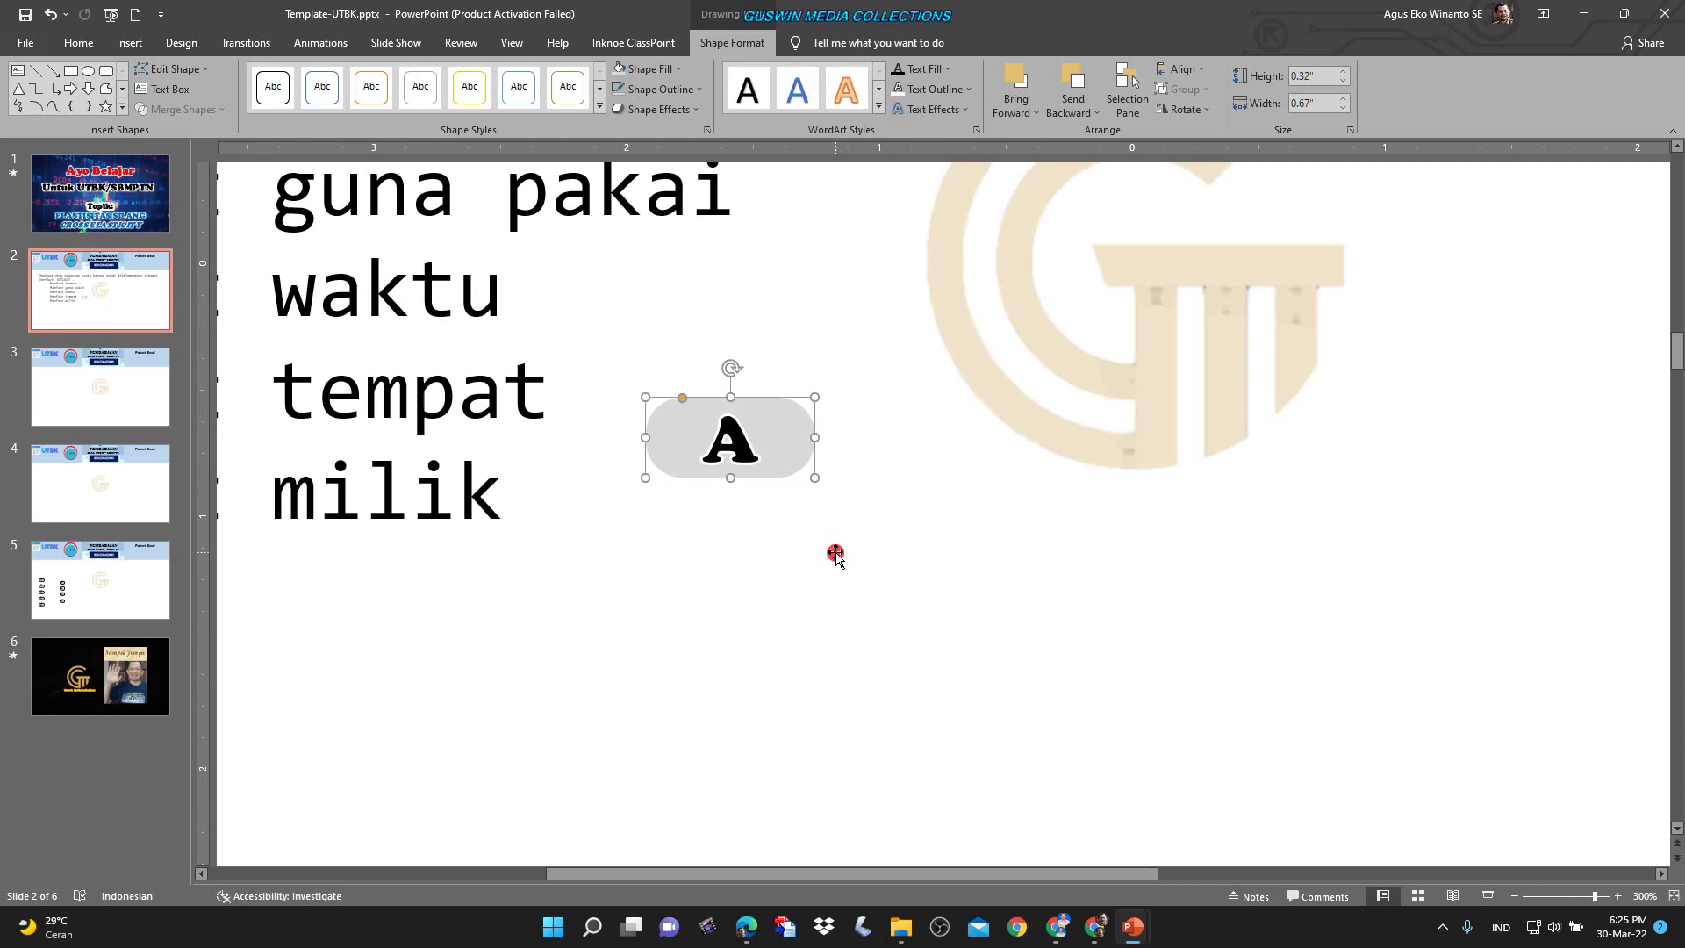
pyautogui.moveTo(774, 475); pyautogui.dragTo(749, 530)
pyautogui.scroll(-5, 749, 540)
pyautogui.moveTo(816, 607); pyautogui.dragTo(509, 479)
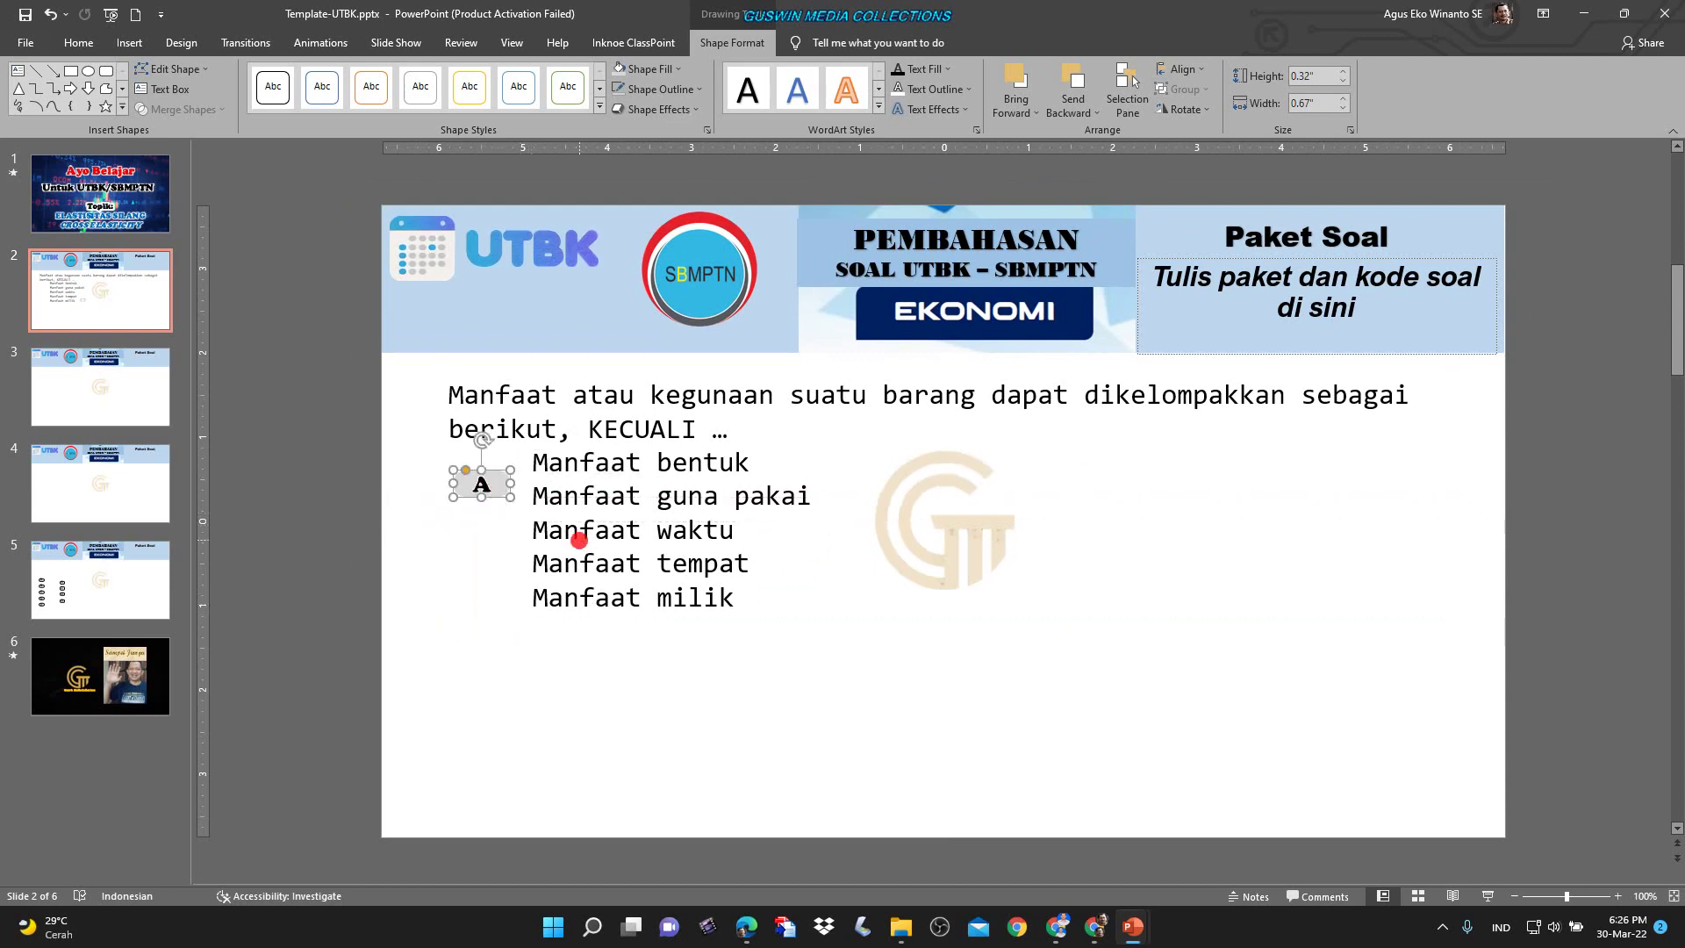
# Show the Animation Pane and add the Color Pulse emphasis effect to the "A" button.
pyautogui.scroll(6, 579, 539)
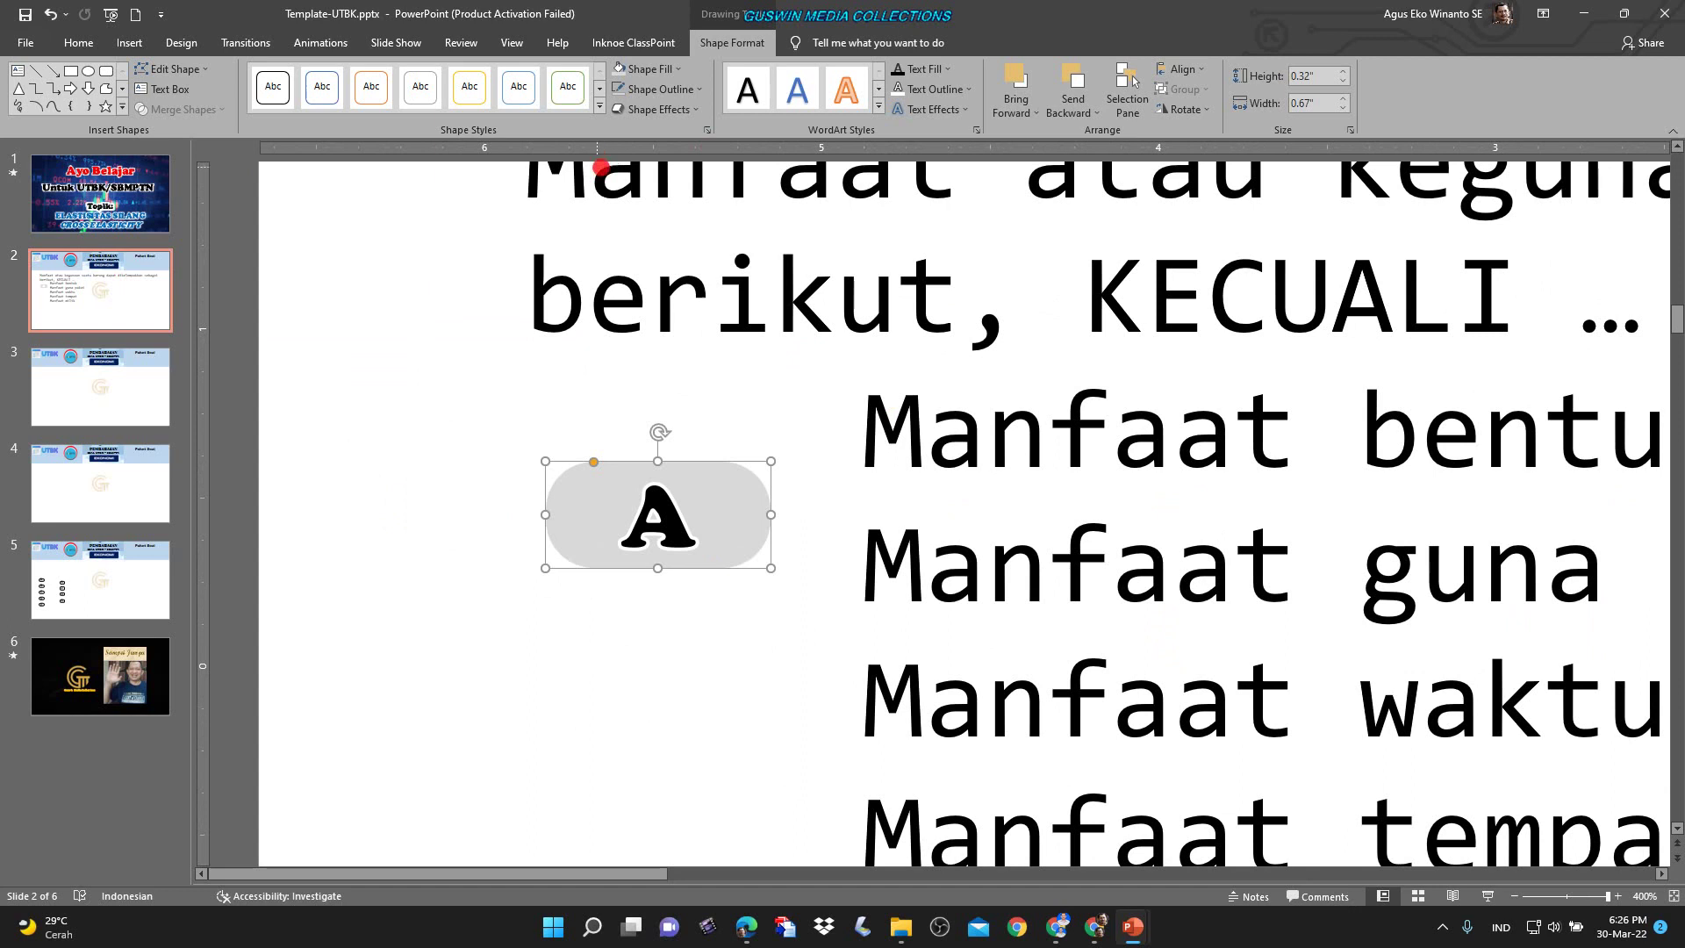
pyautogui.click(321, 43)
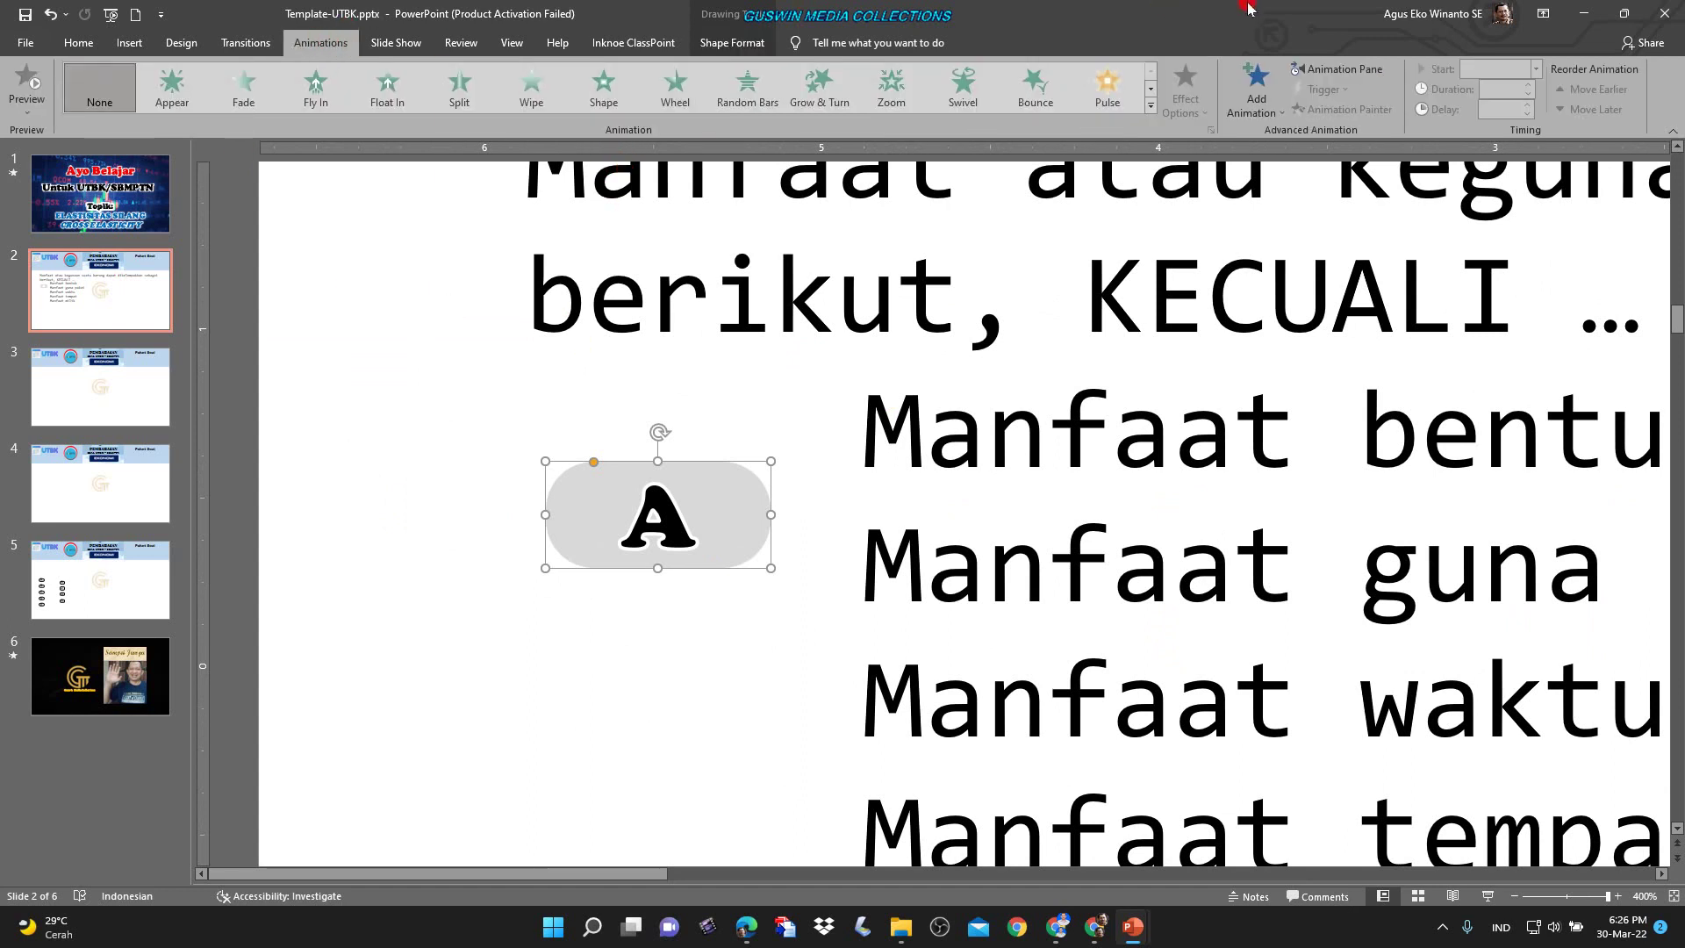
pyautogui.click(1327, 69)
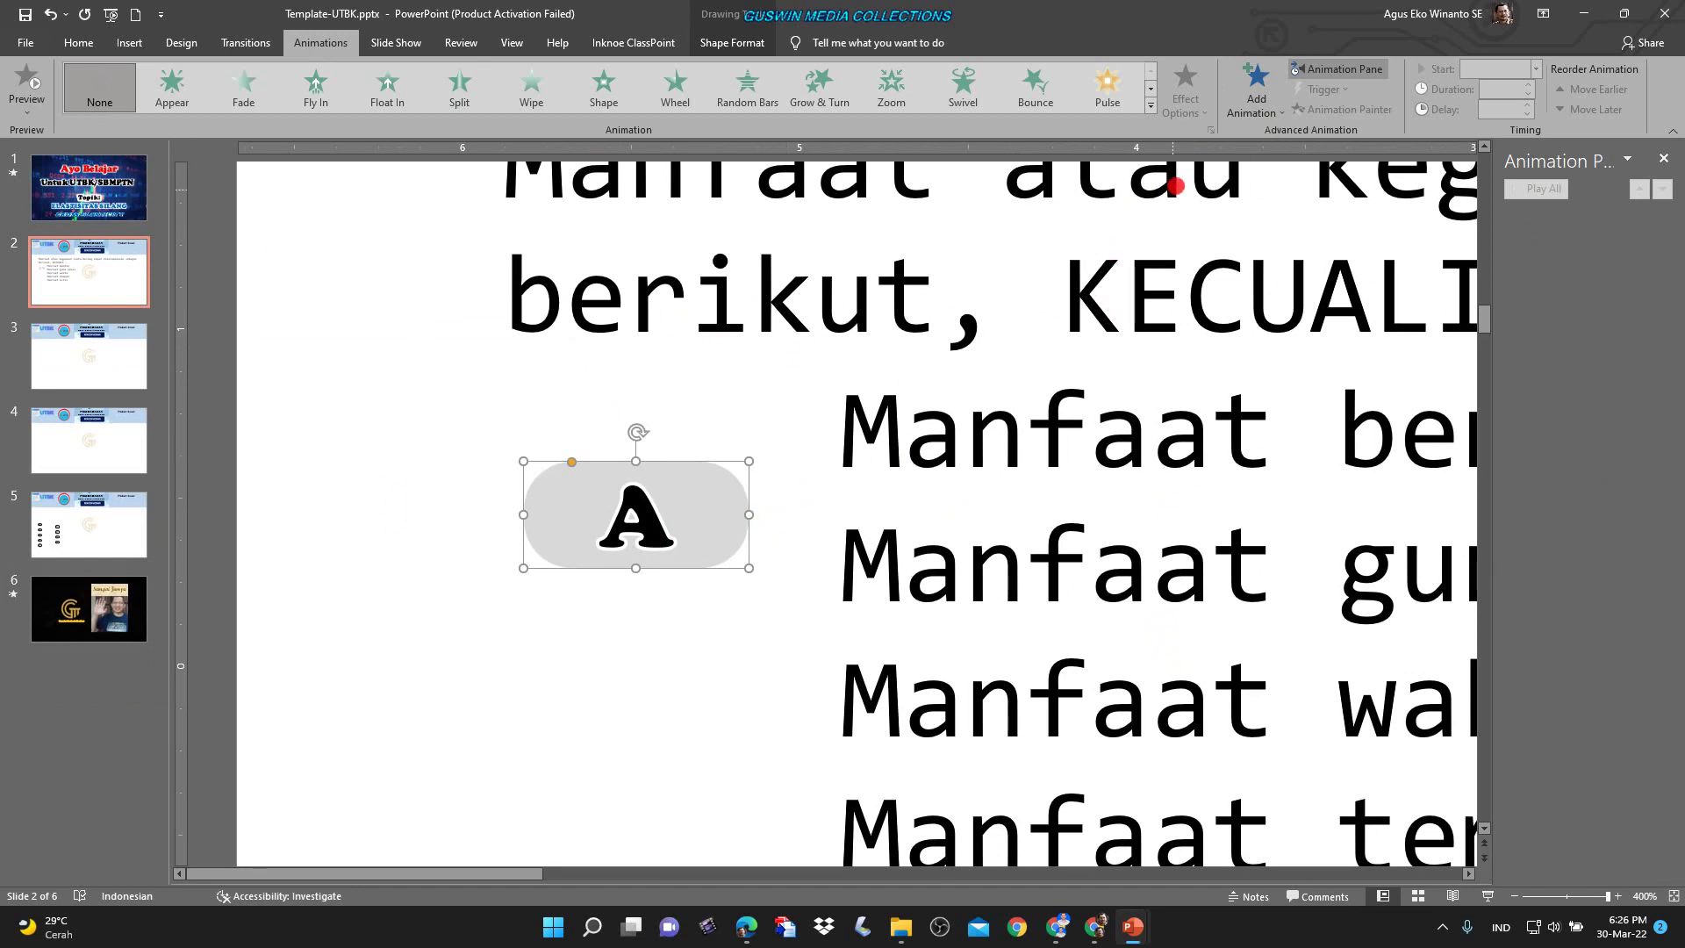
pyautogui.click(1269, 112)
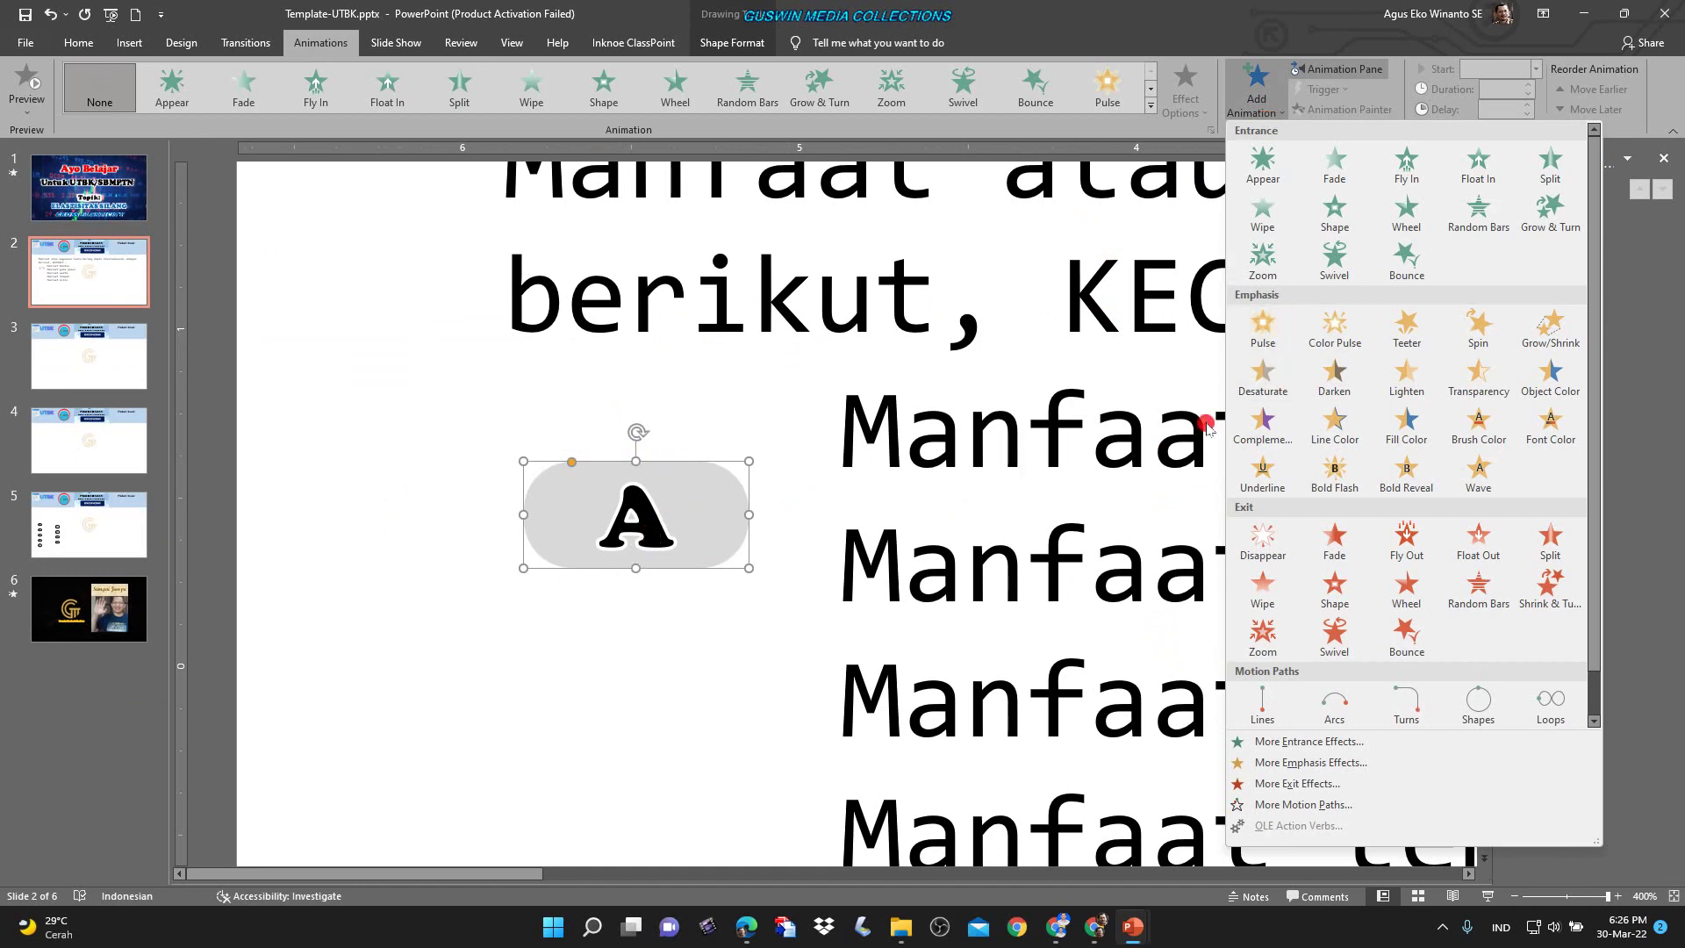
pyautogui.click(1323, 764)
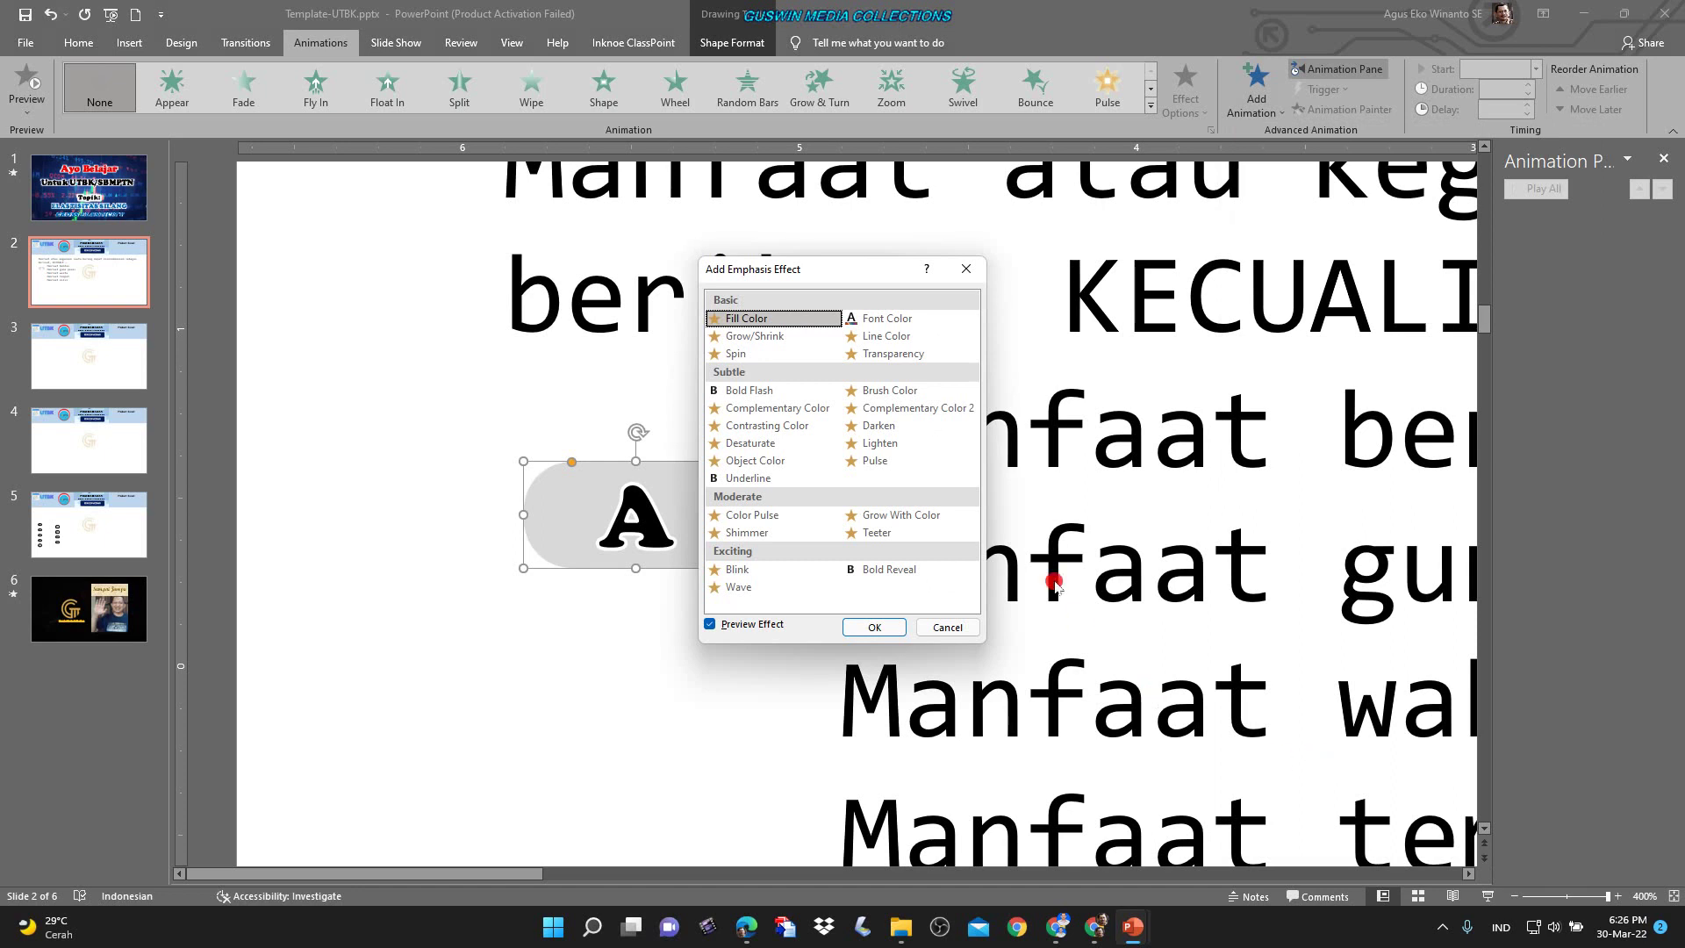
pyautogui.moveTo(832, 268); pyautogui.dragTo(906, 235)
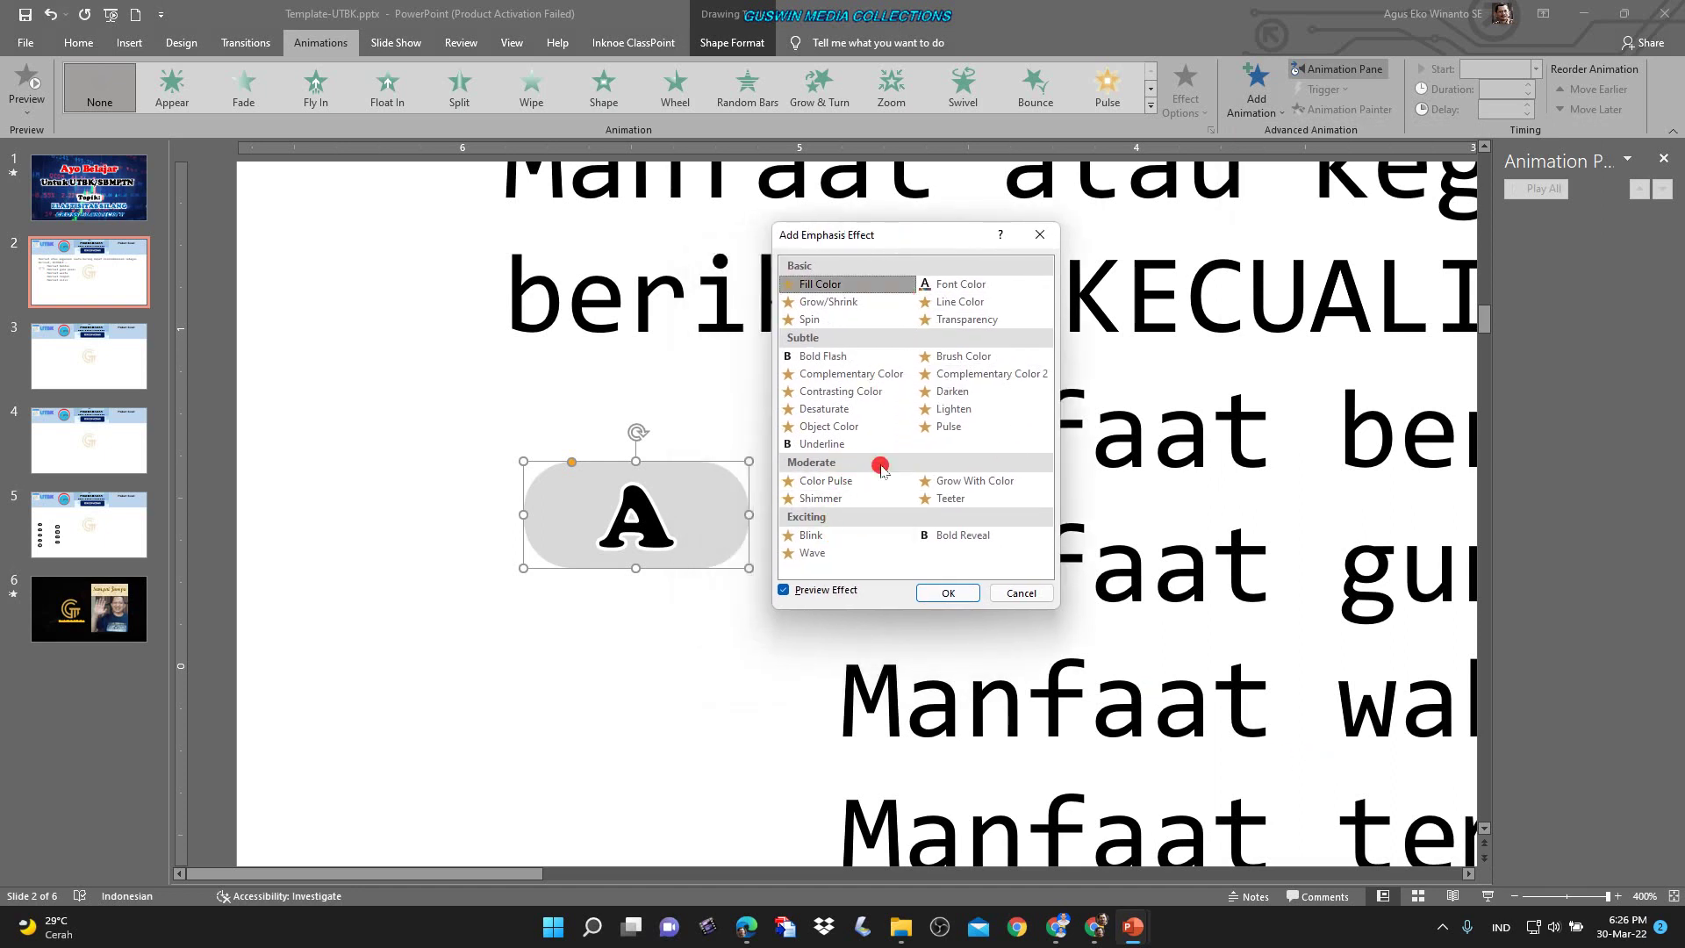
pyautogui.click(838, 482)
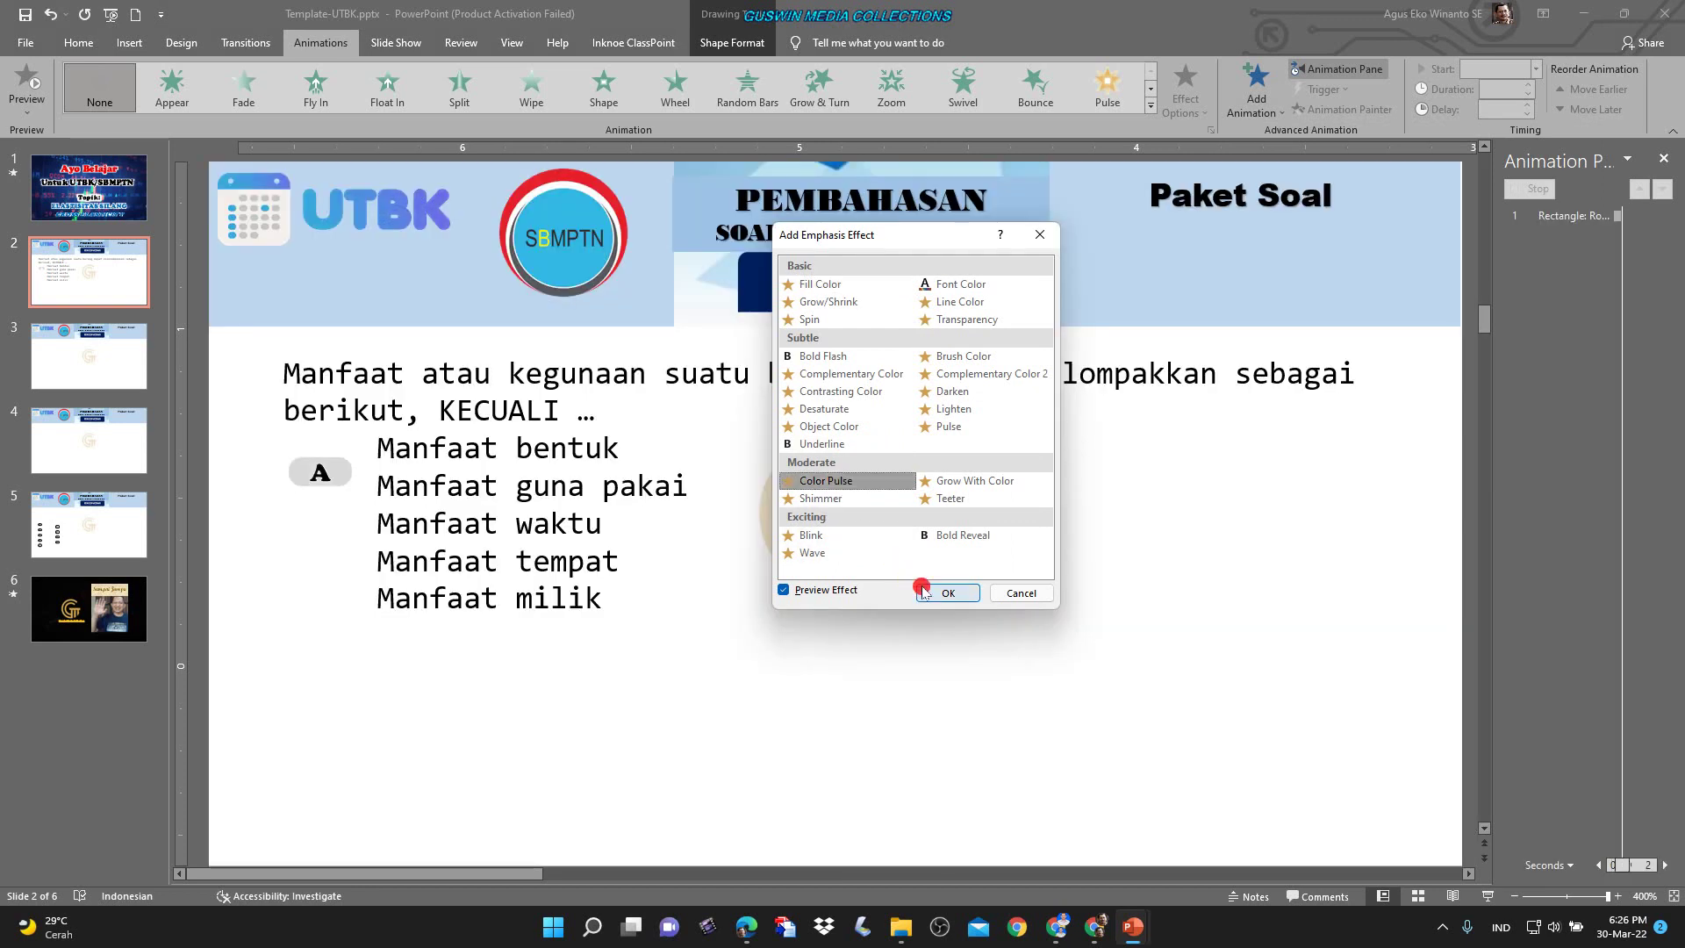
pyautogui.click(937, 592)
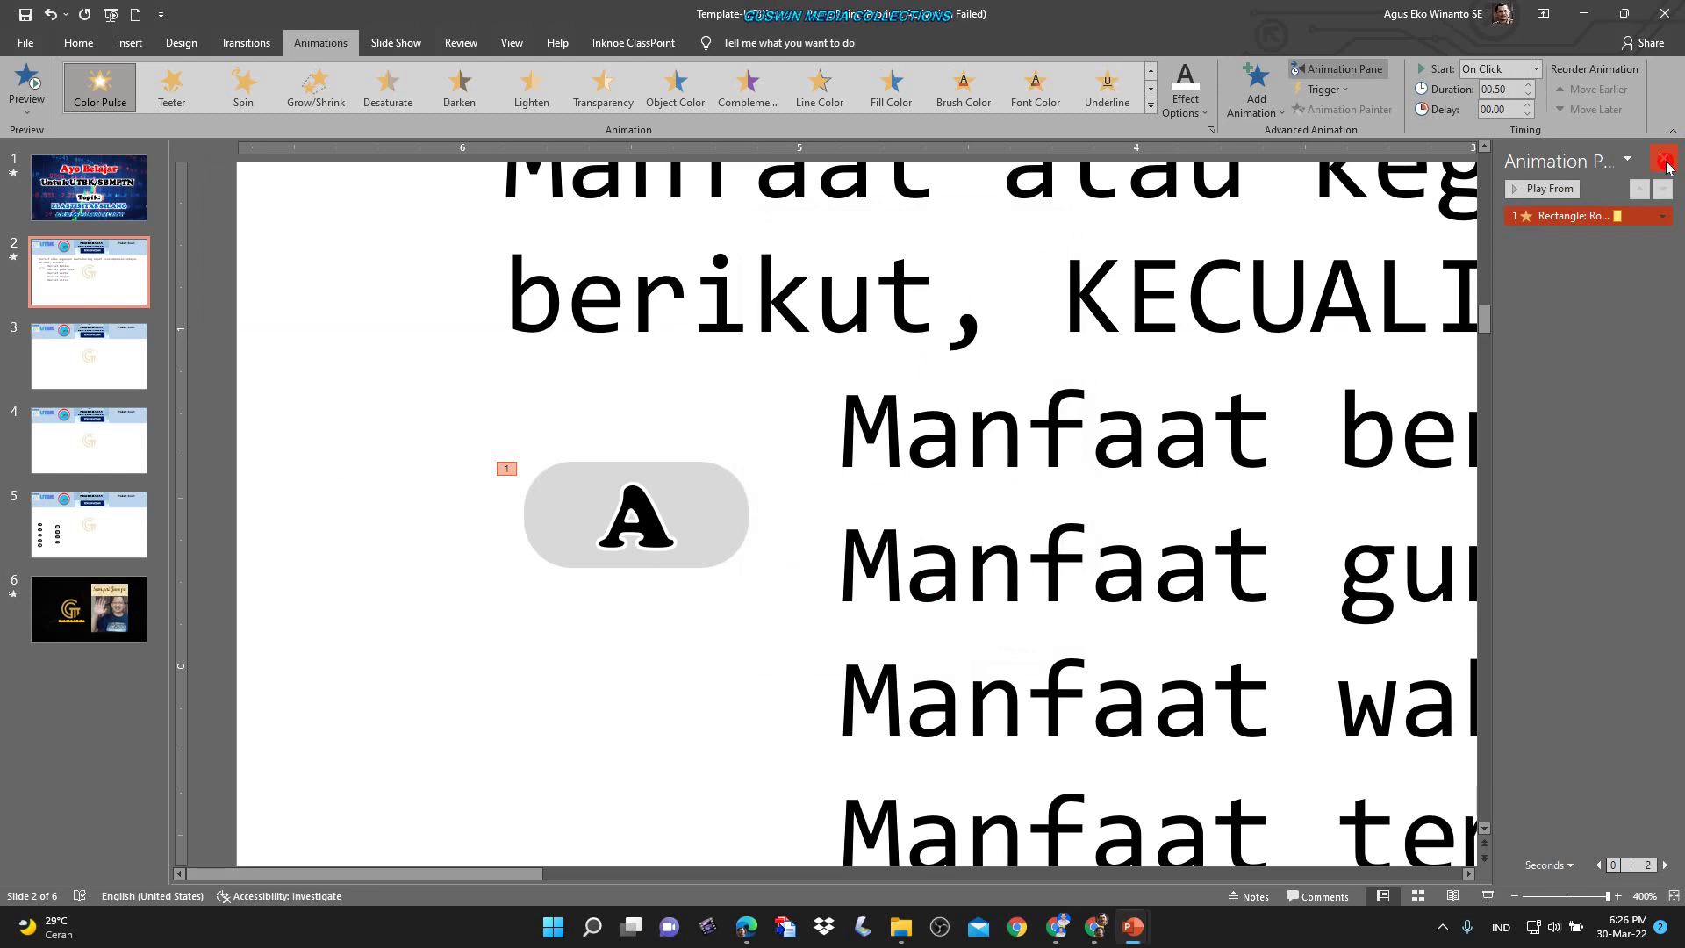
# Set the Color Pulse colour of the "A" button's animation to orange-red from the standard colours.
pyautogui.click(1658, 211)
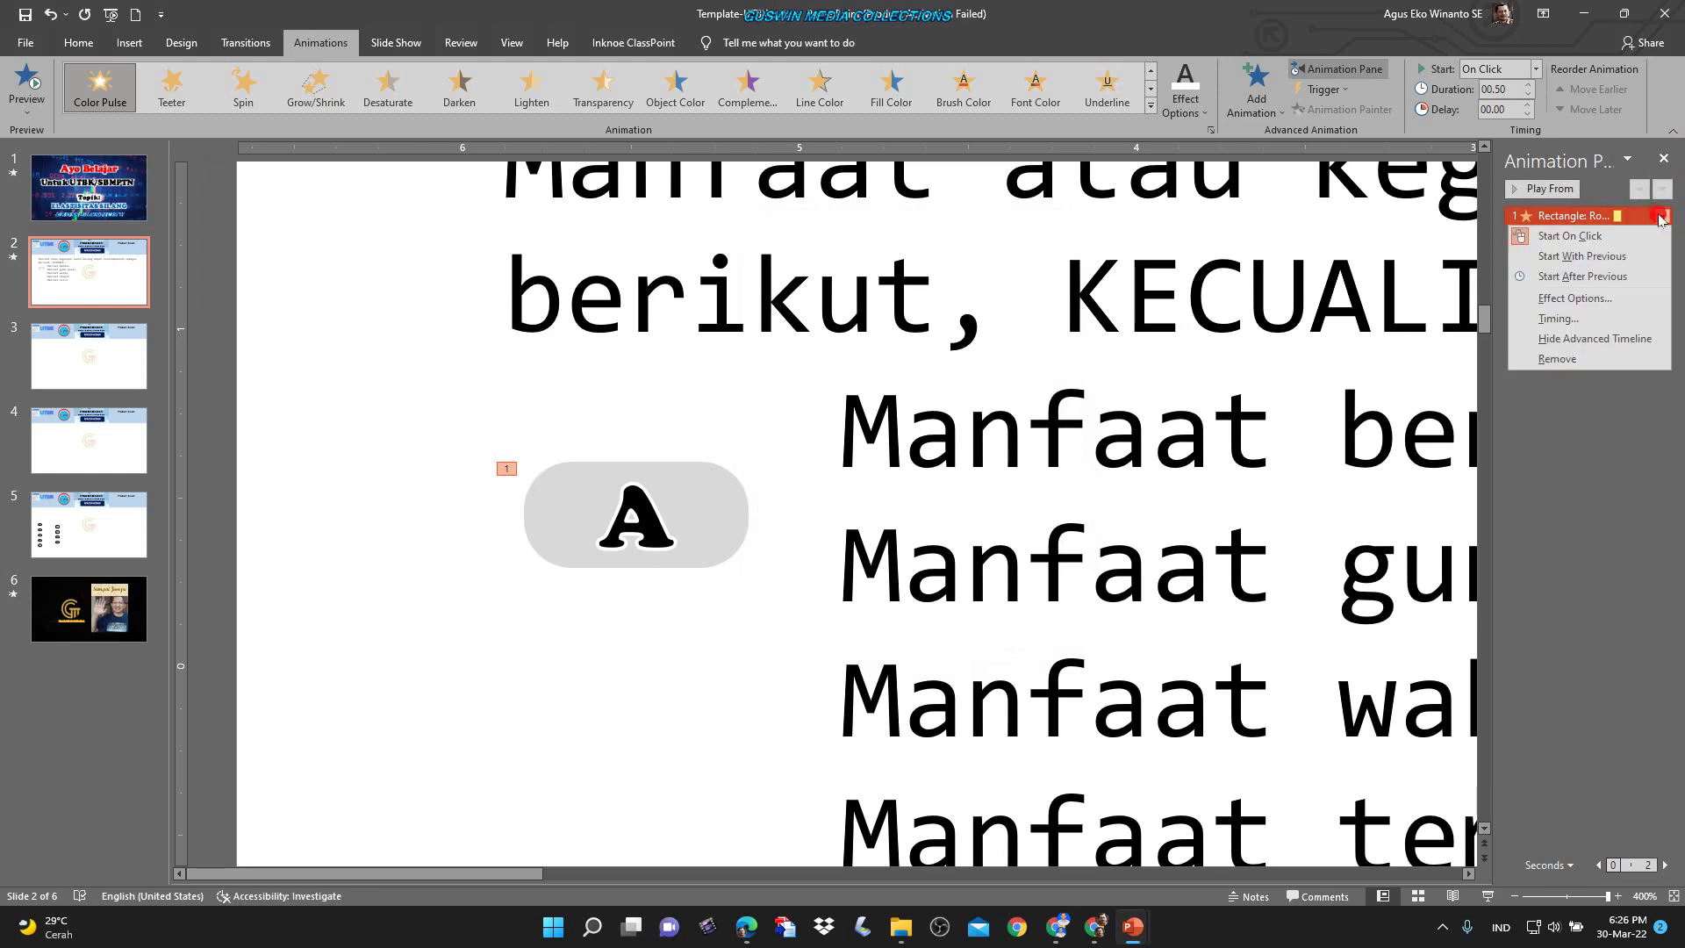
pyautogui.click(1579, 299)
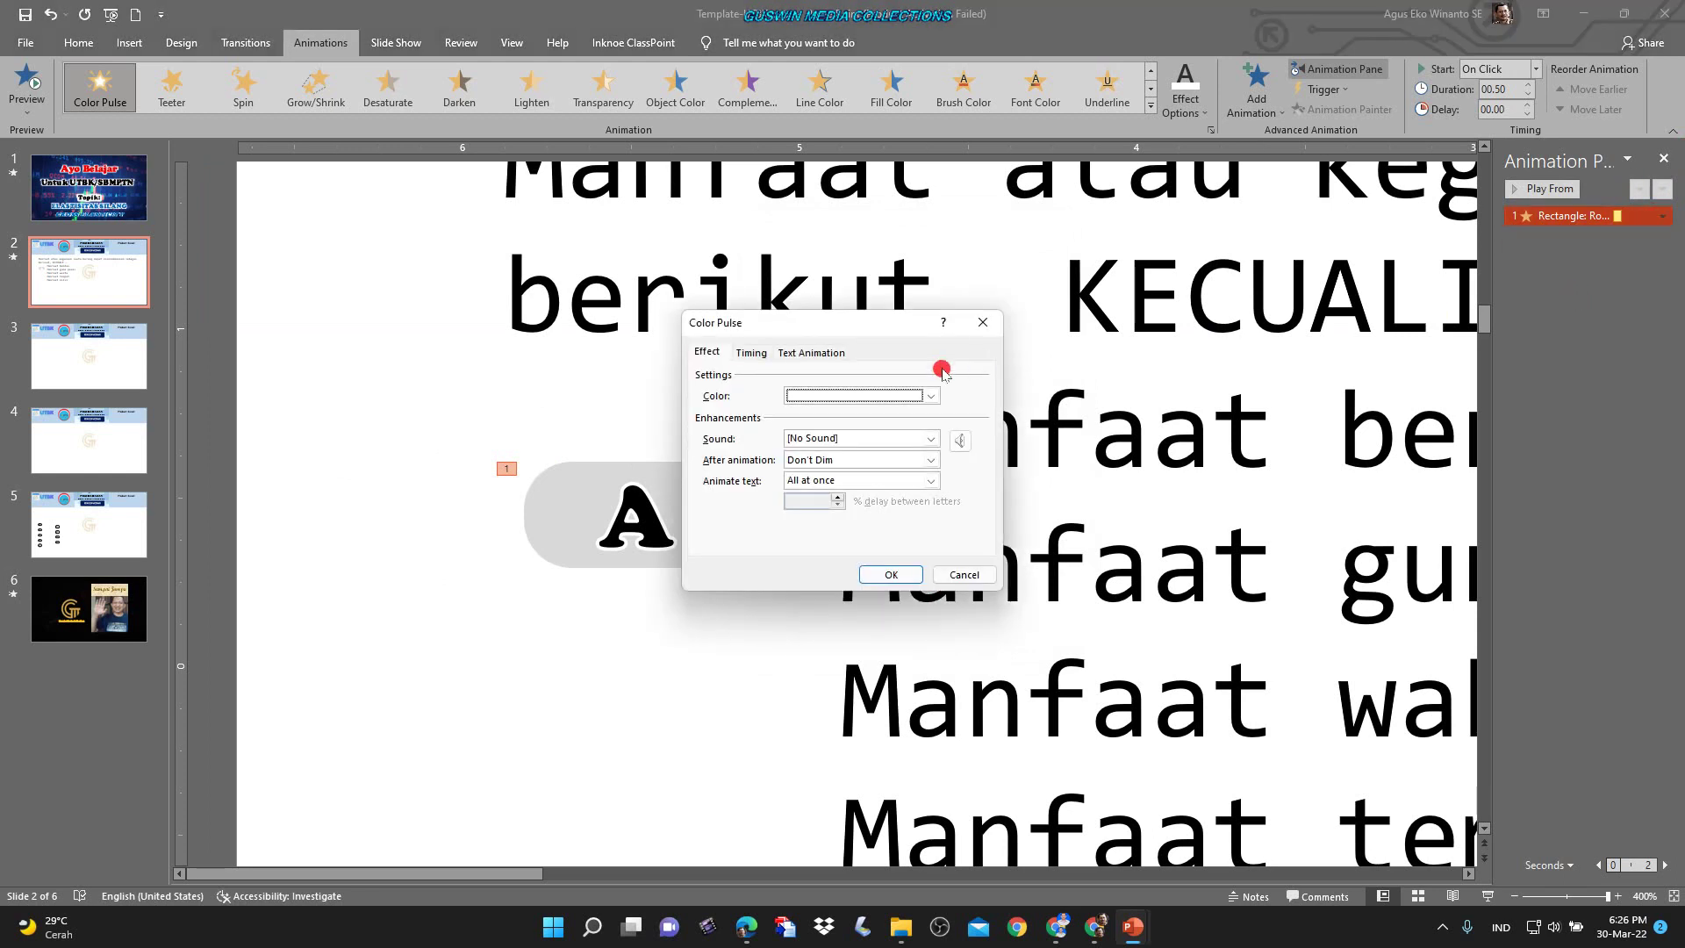
pyautogui.moveTo(832, 331); pyautogui.dragTo(1001, 272)
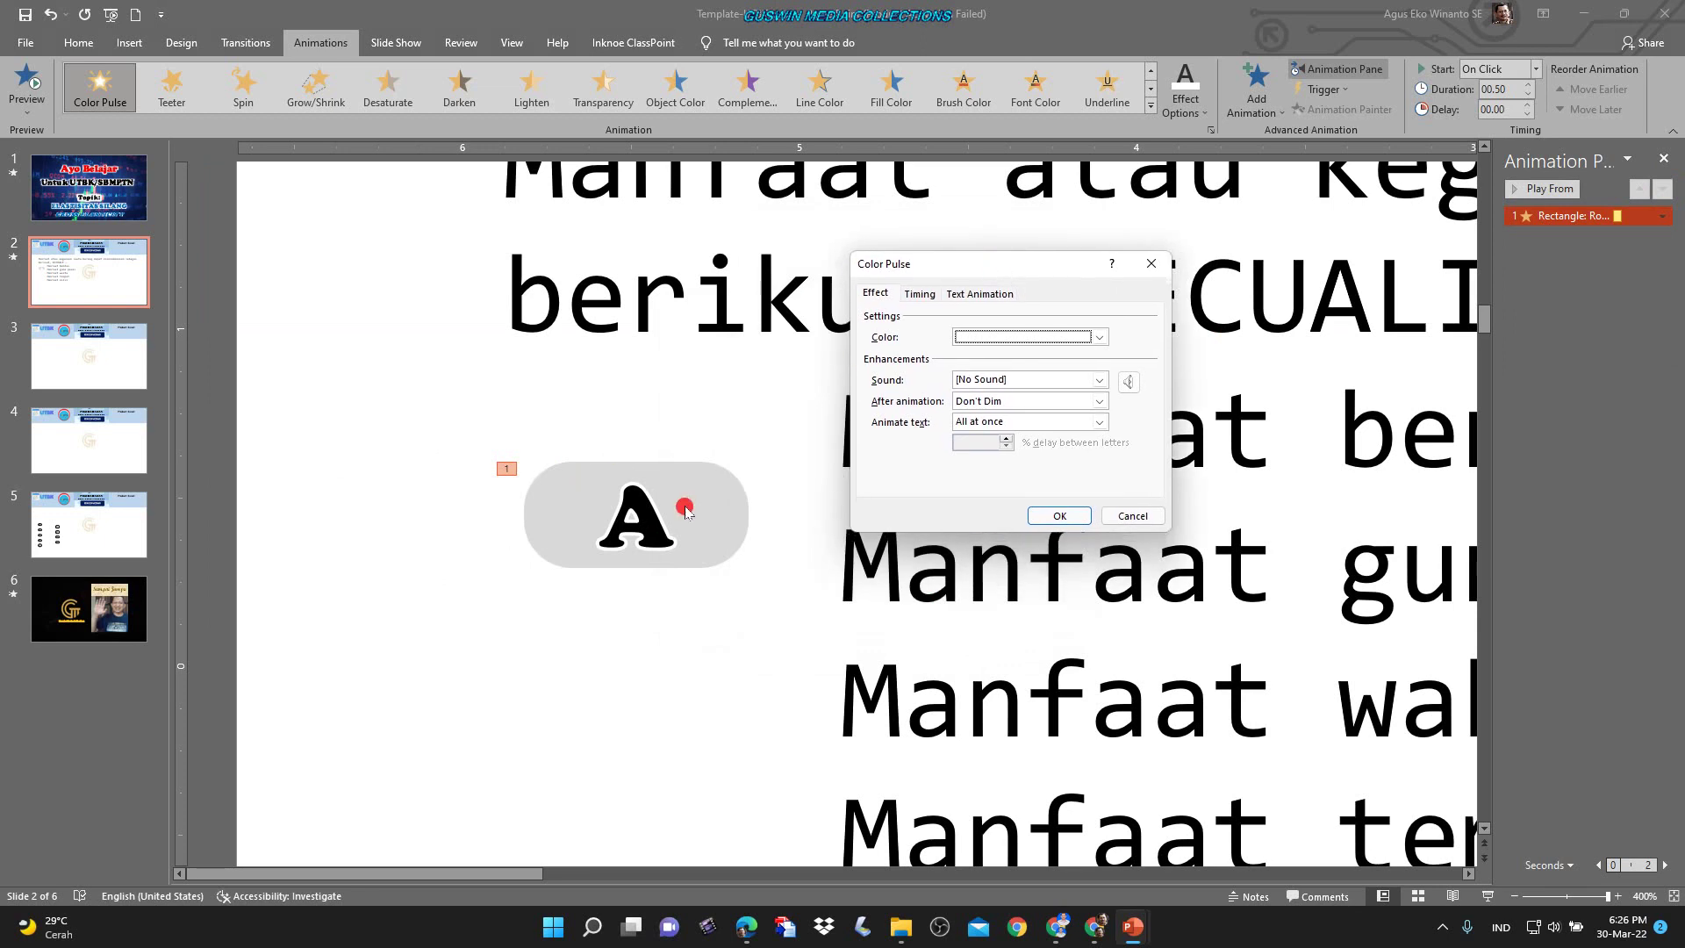
pyautogui.click(1103, 336)
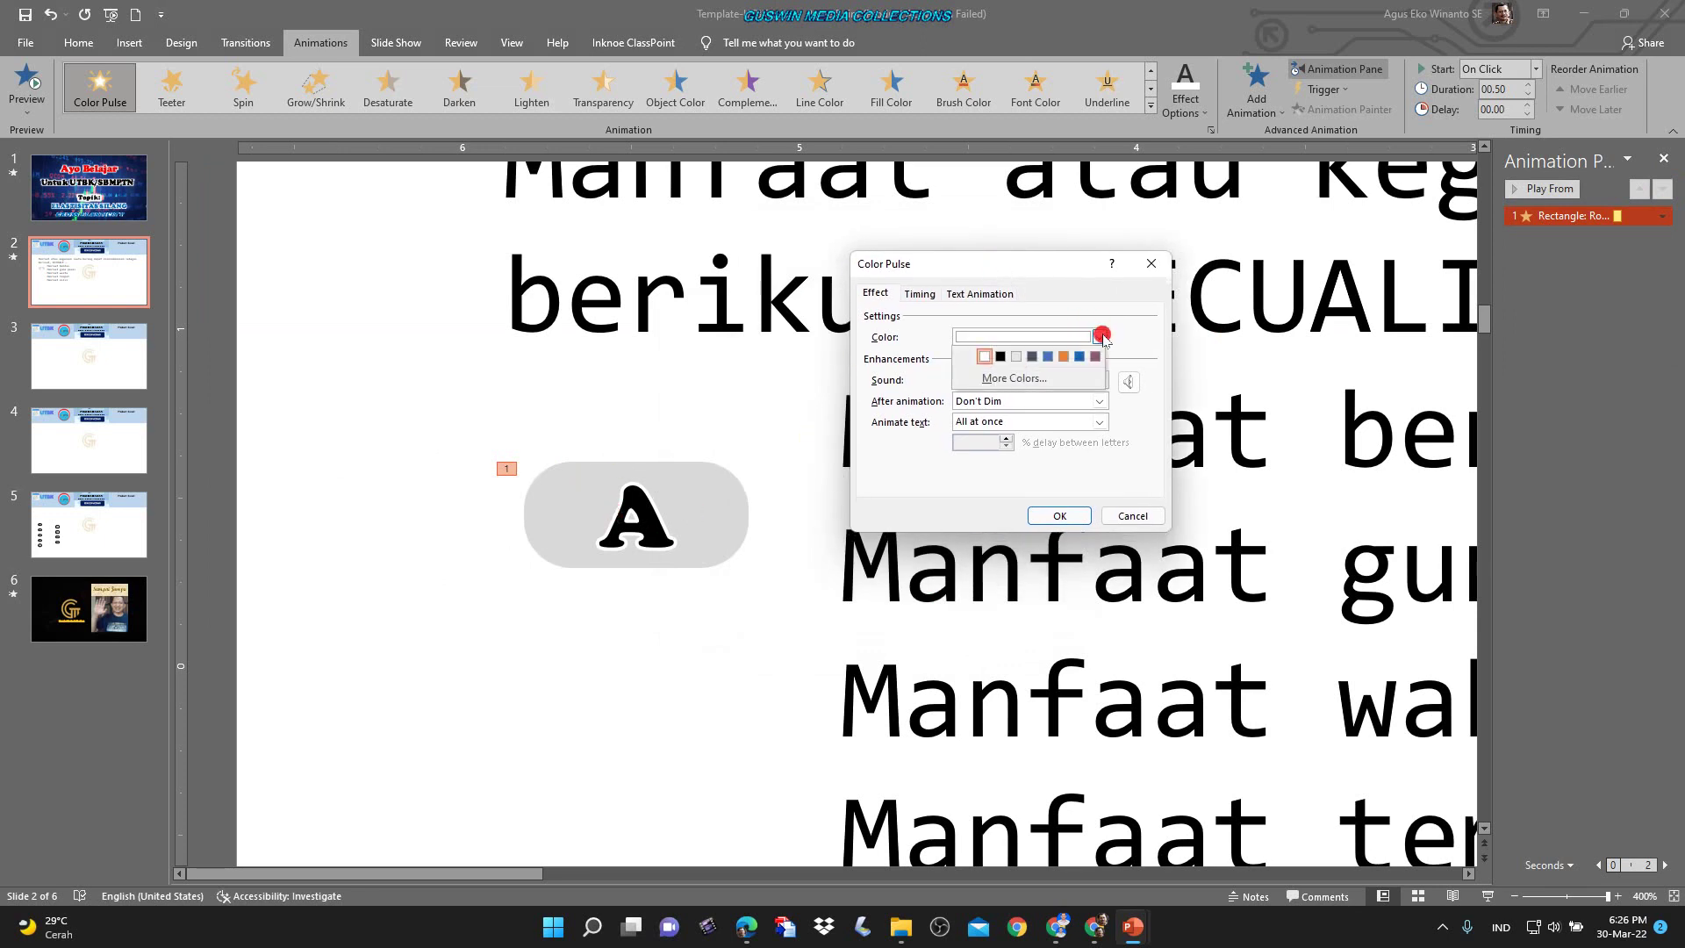
pyautogui.click(1016, 377)
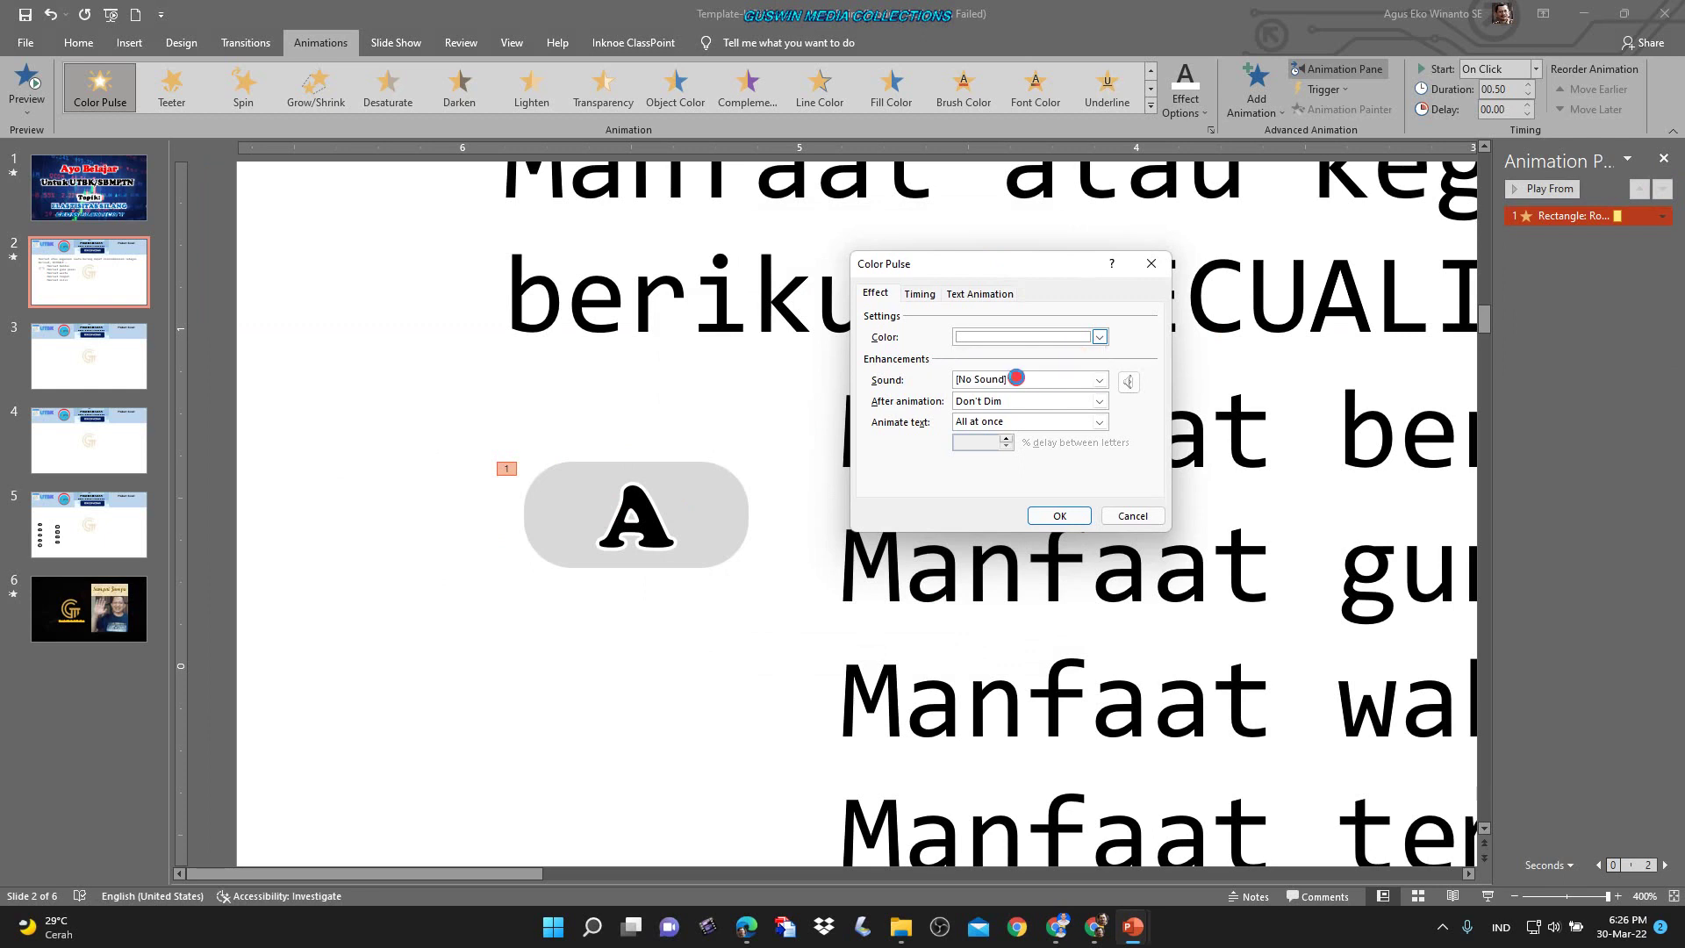
pyautogui.click(970, 404)
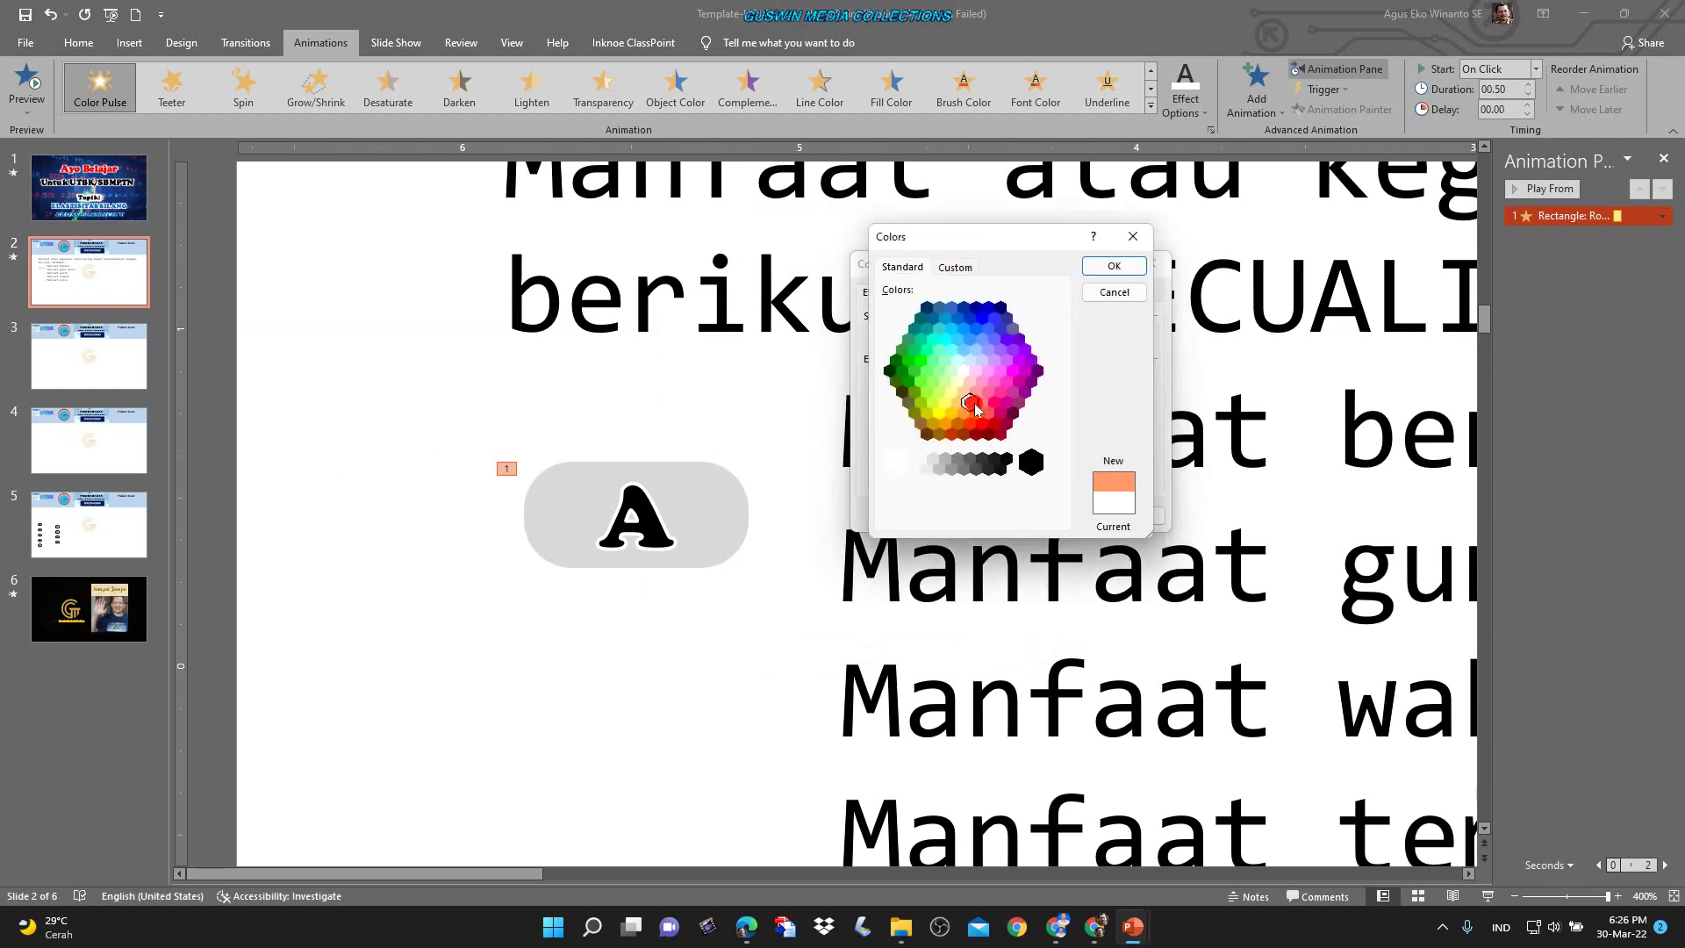
pyautogui.click(971, 424)
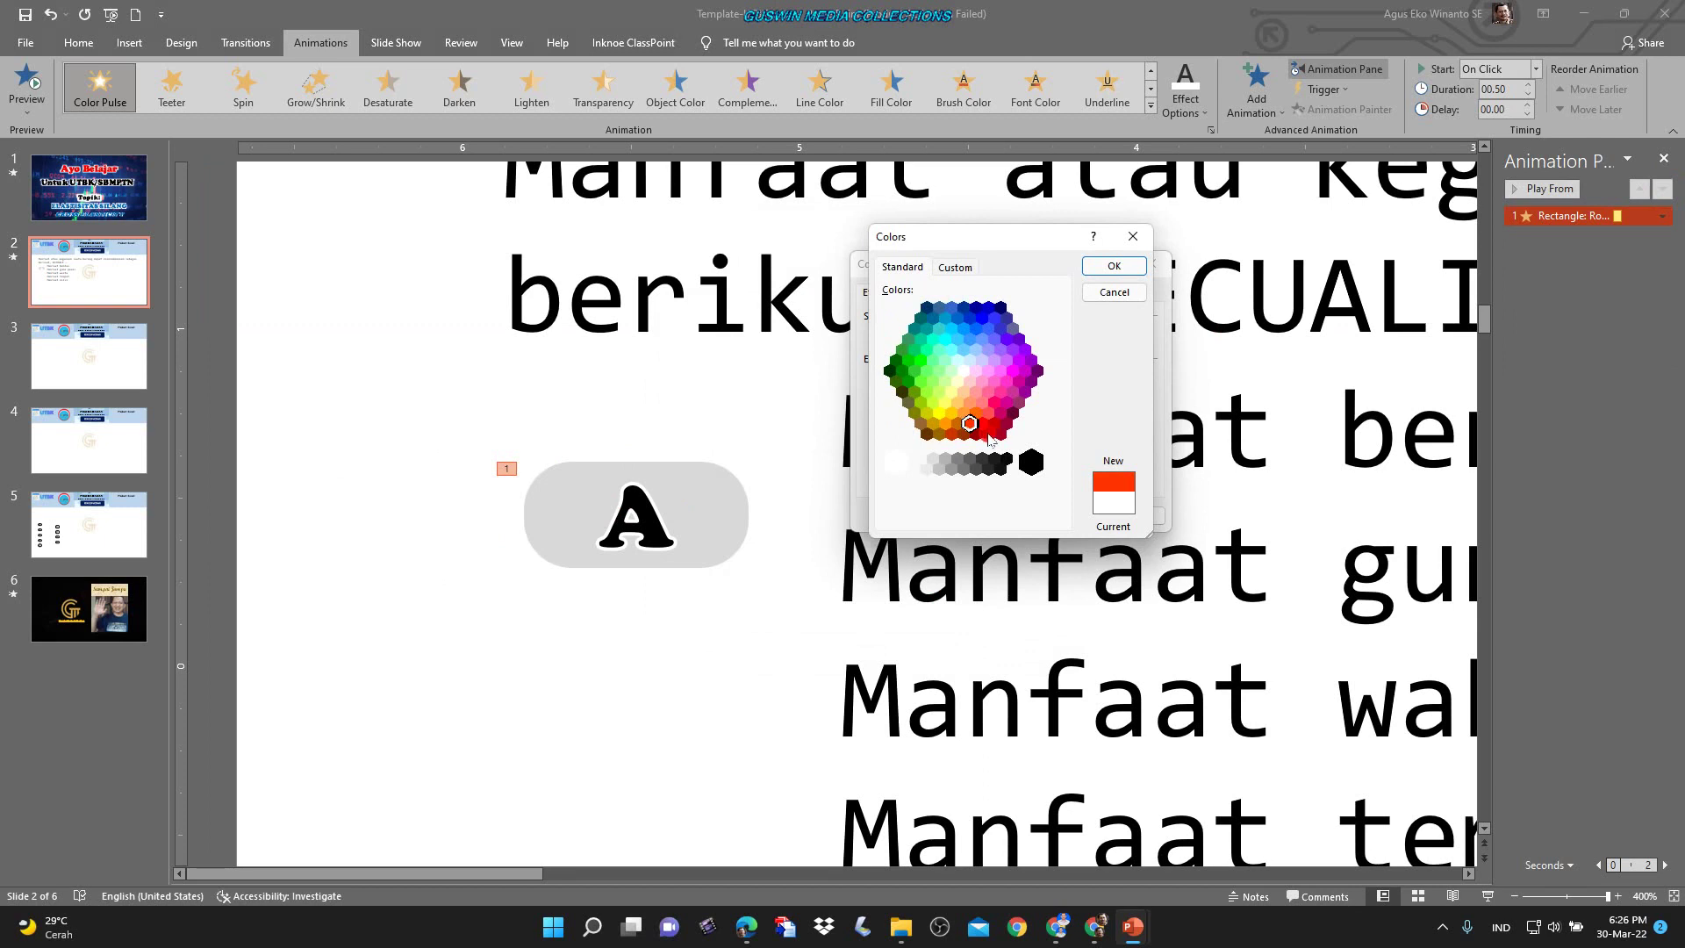
pyautogui.click(1114, 265)
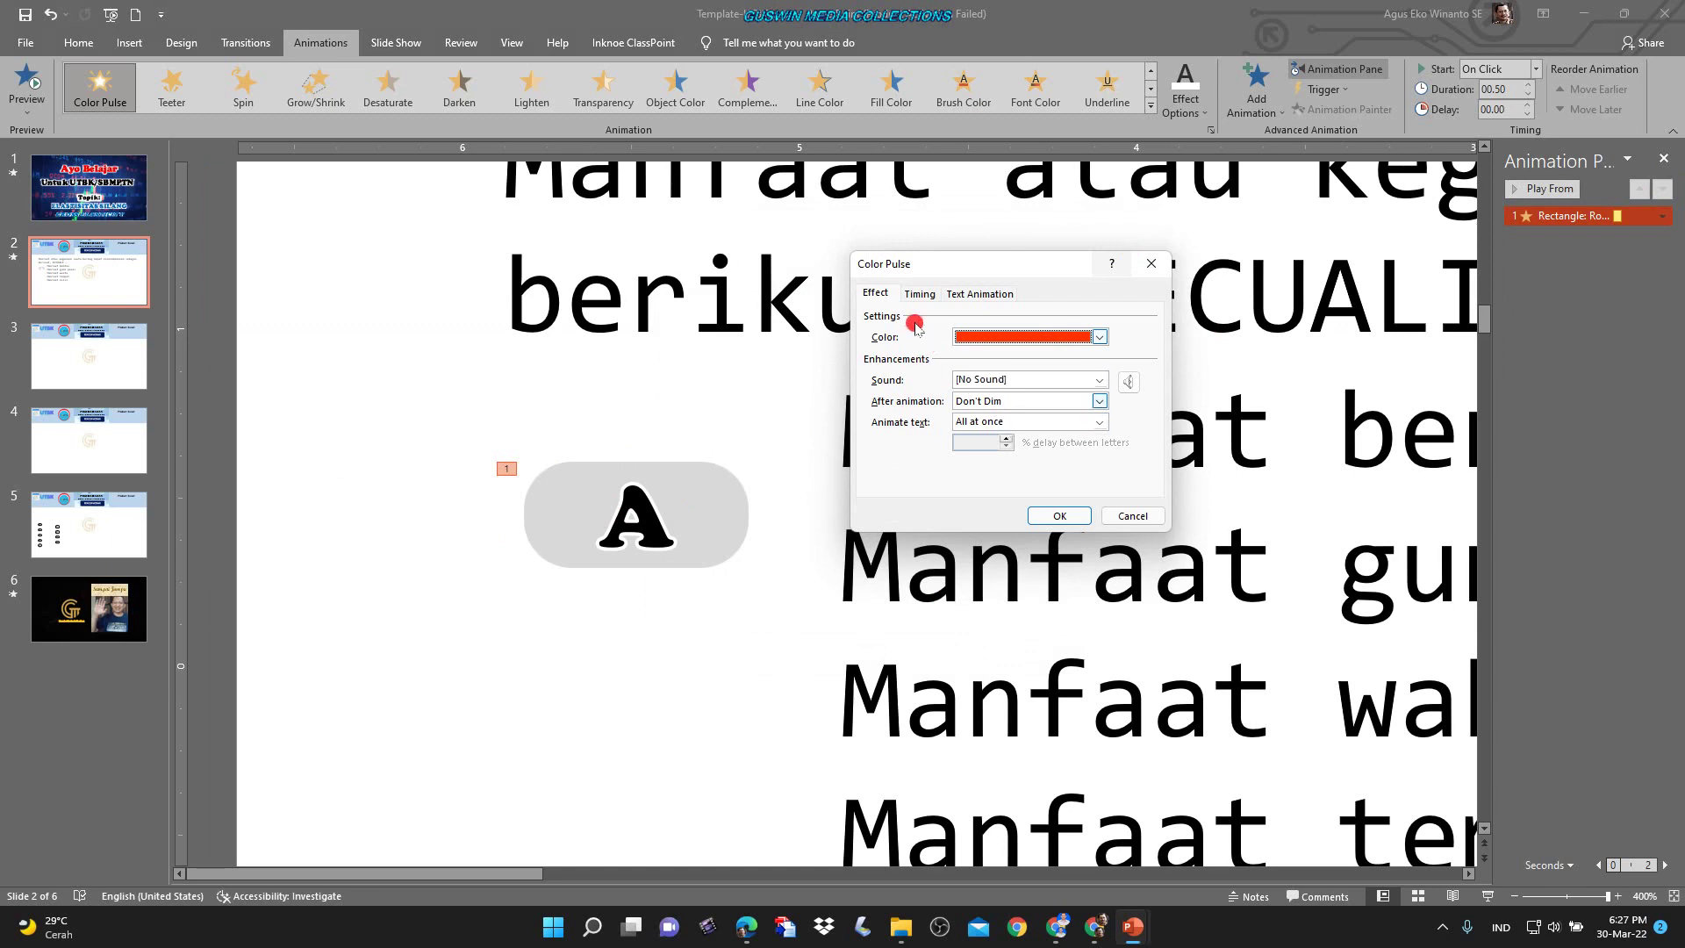
# Set the duration of the "A" button's Color Pulse effect to 1 second (Fast).
pyautogui.click(920, 293)
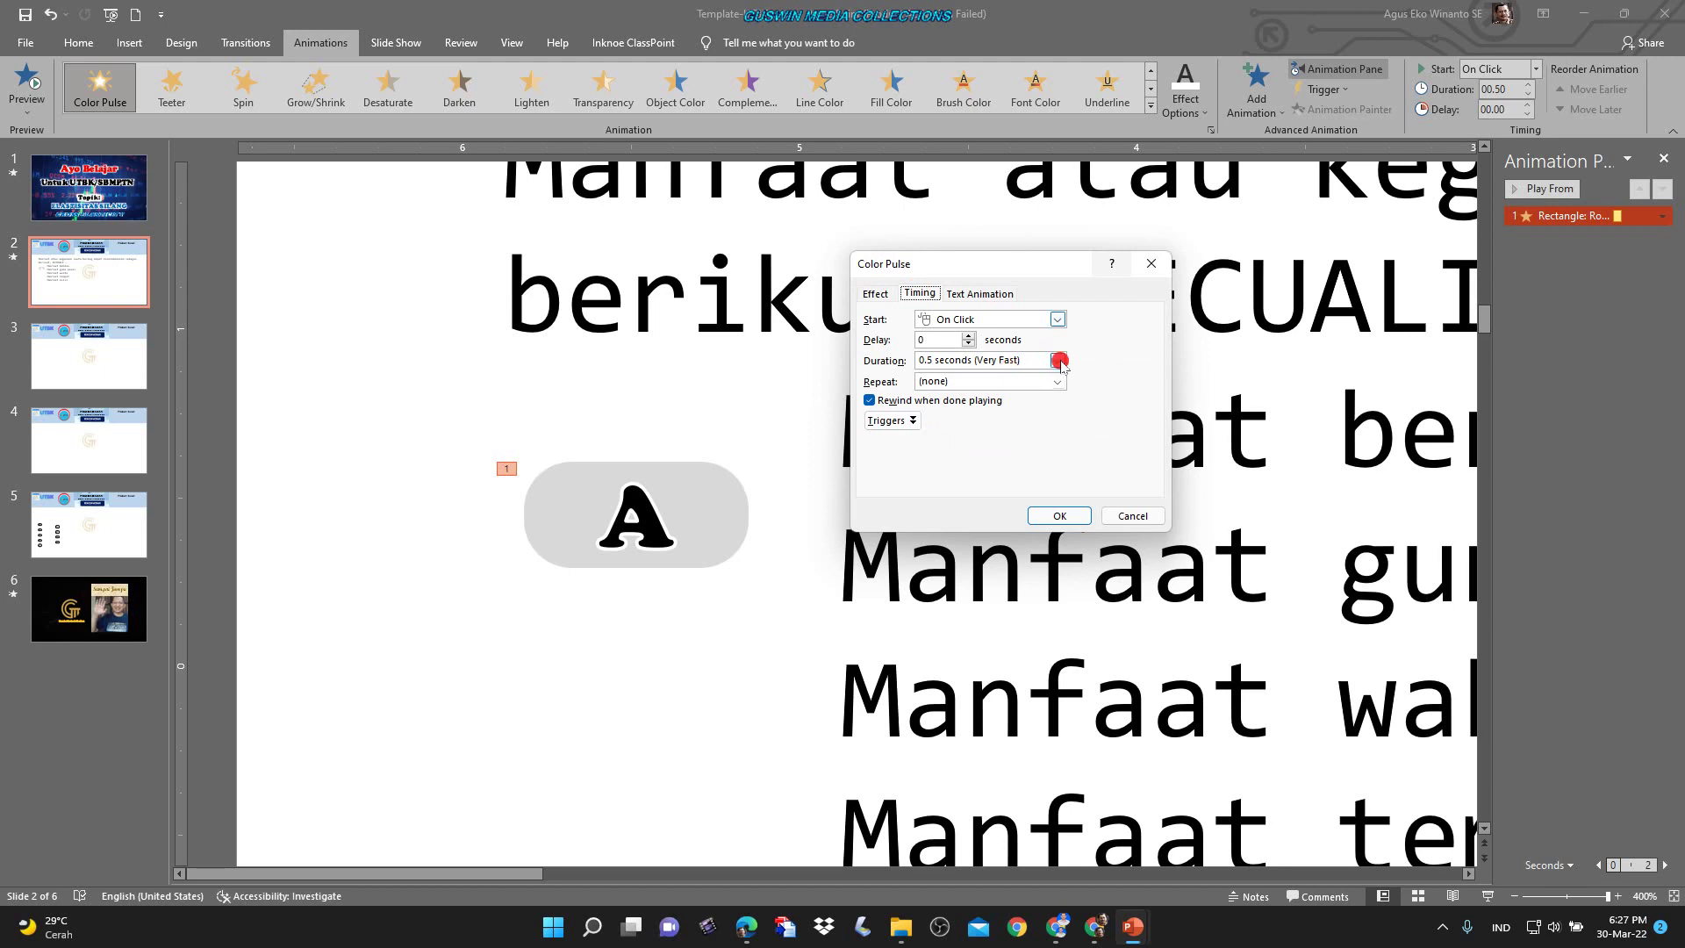
pyautogui.click(1054, 363)
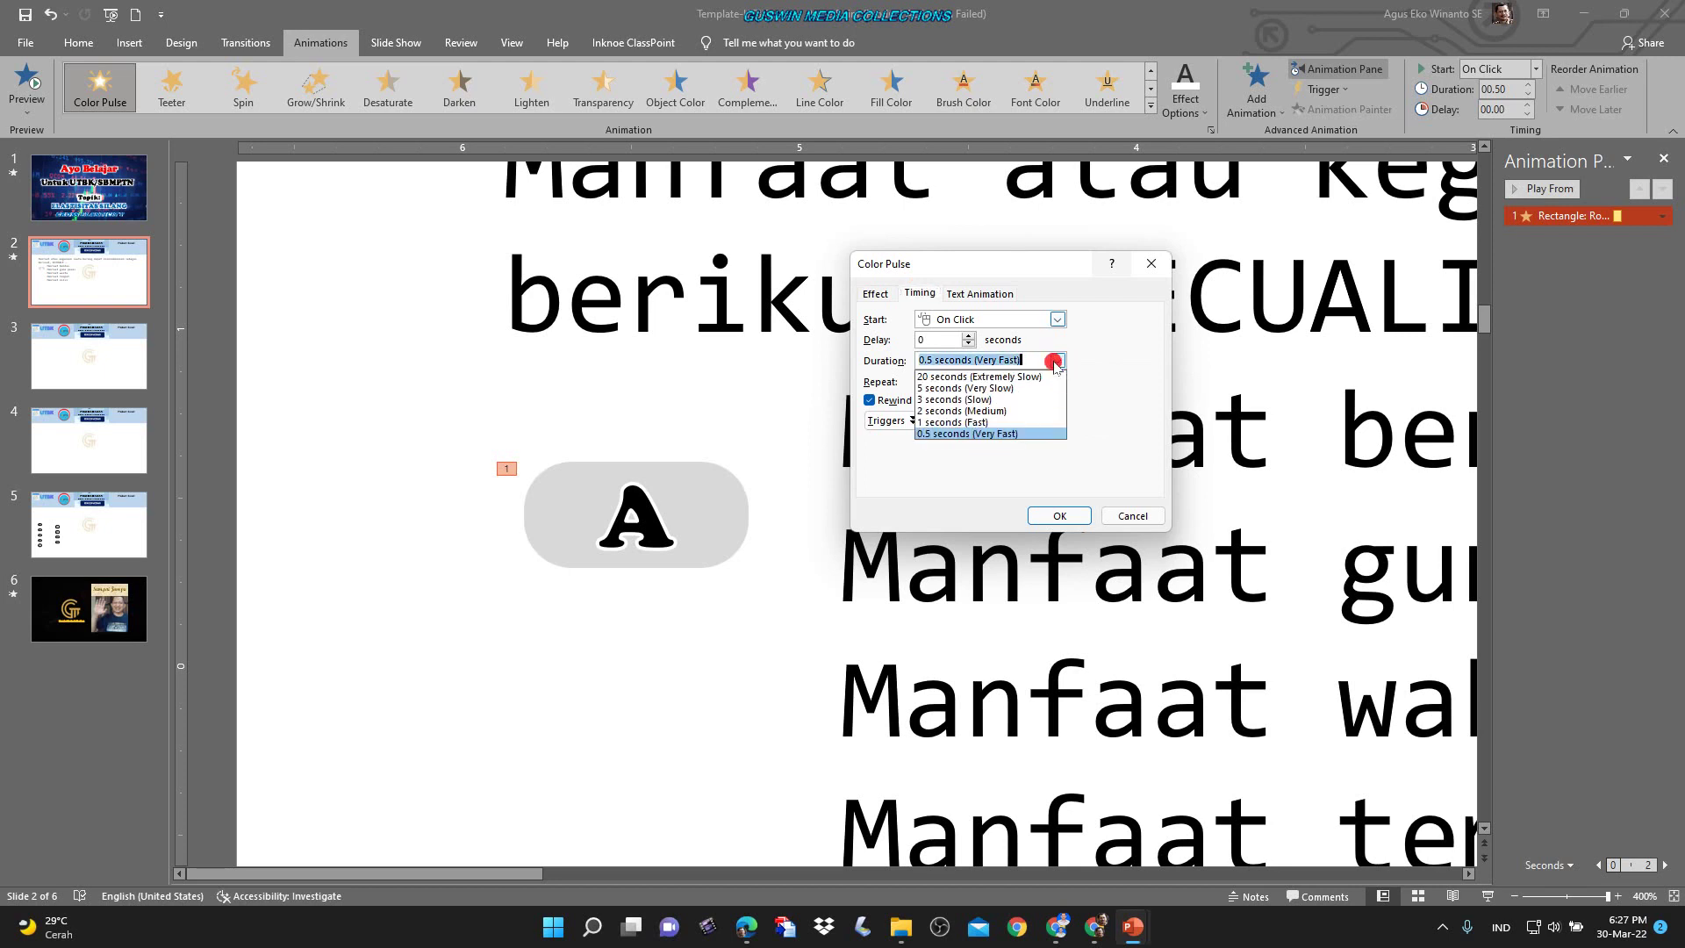
pyautogui.click(984, 427)
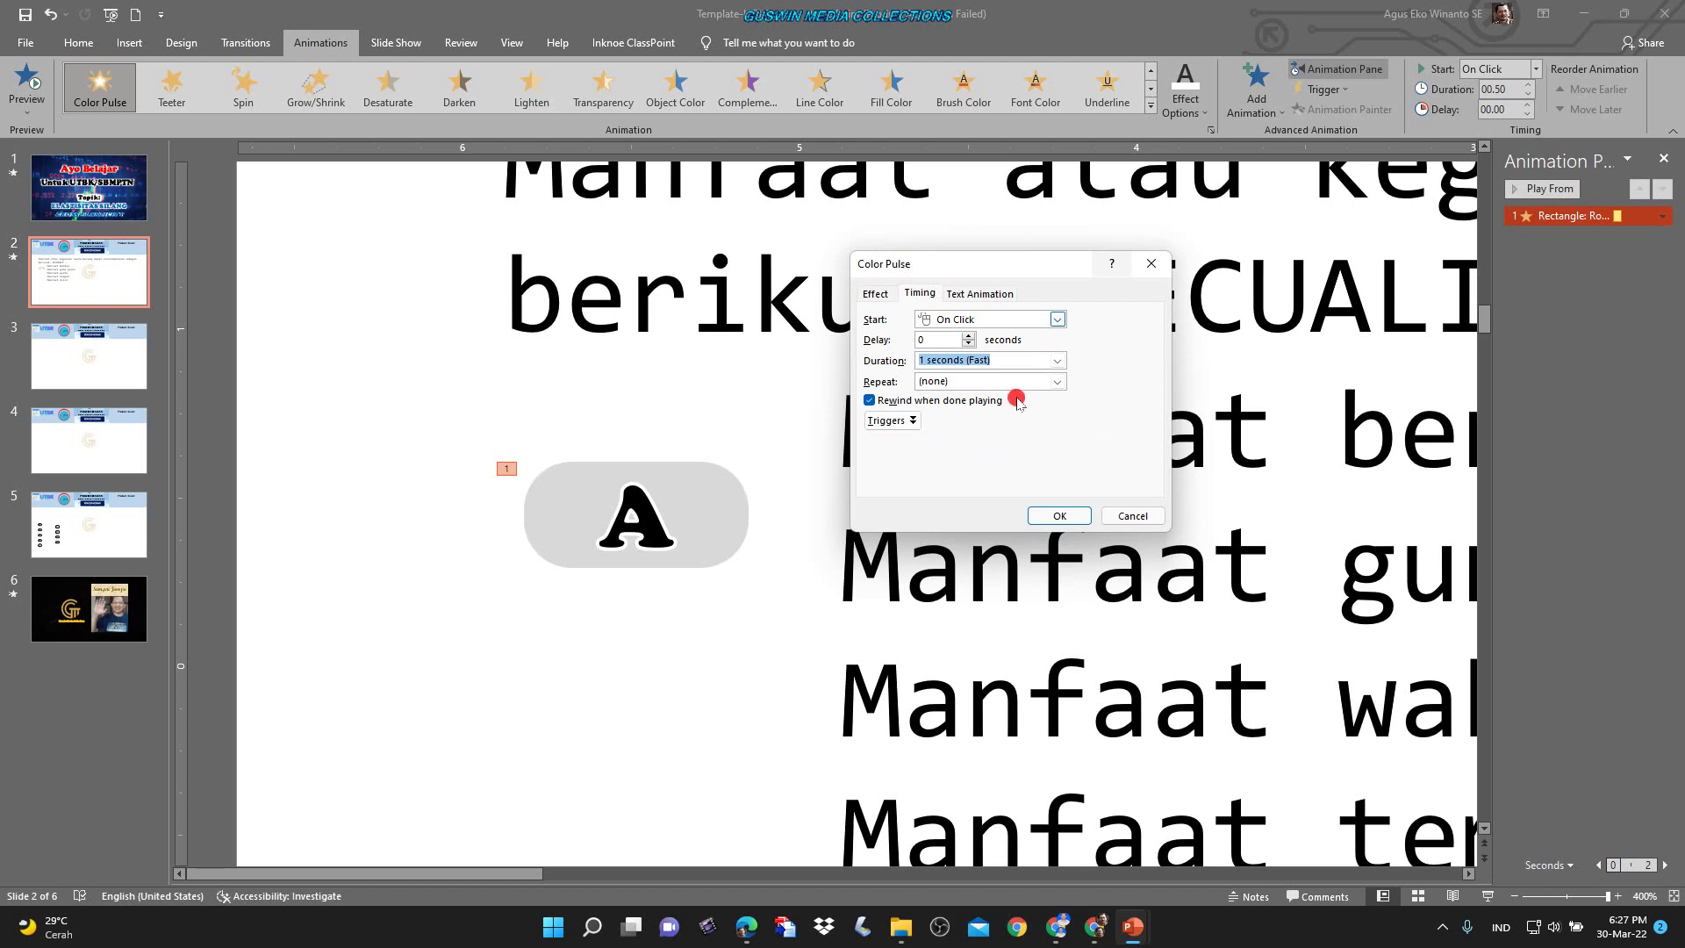
pyautogui.click(872, 295)
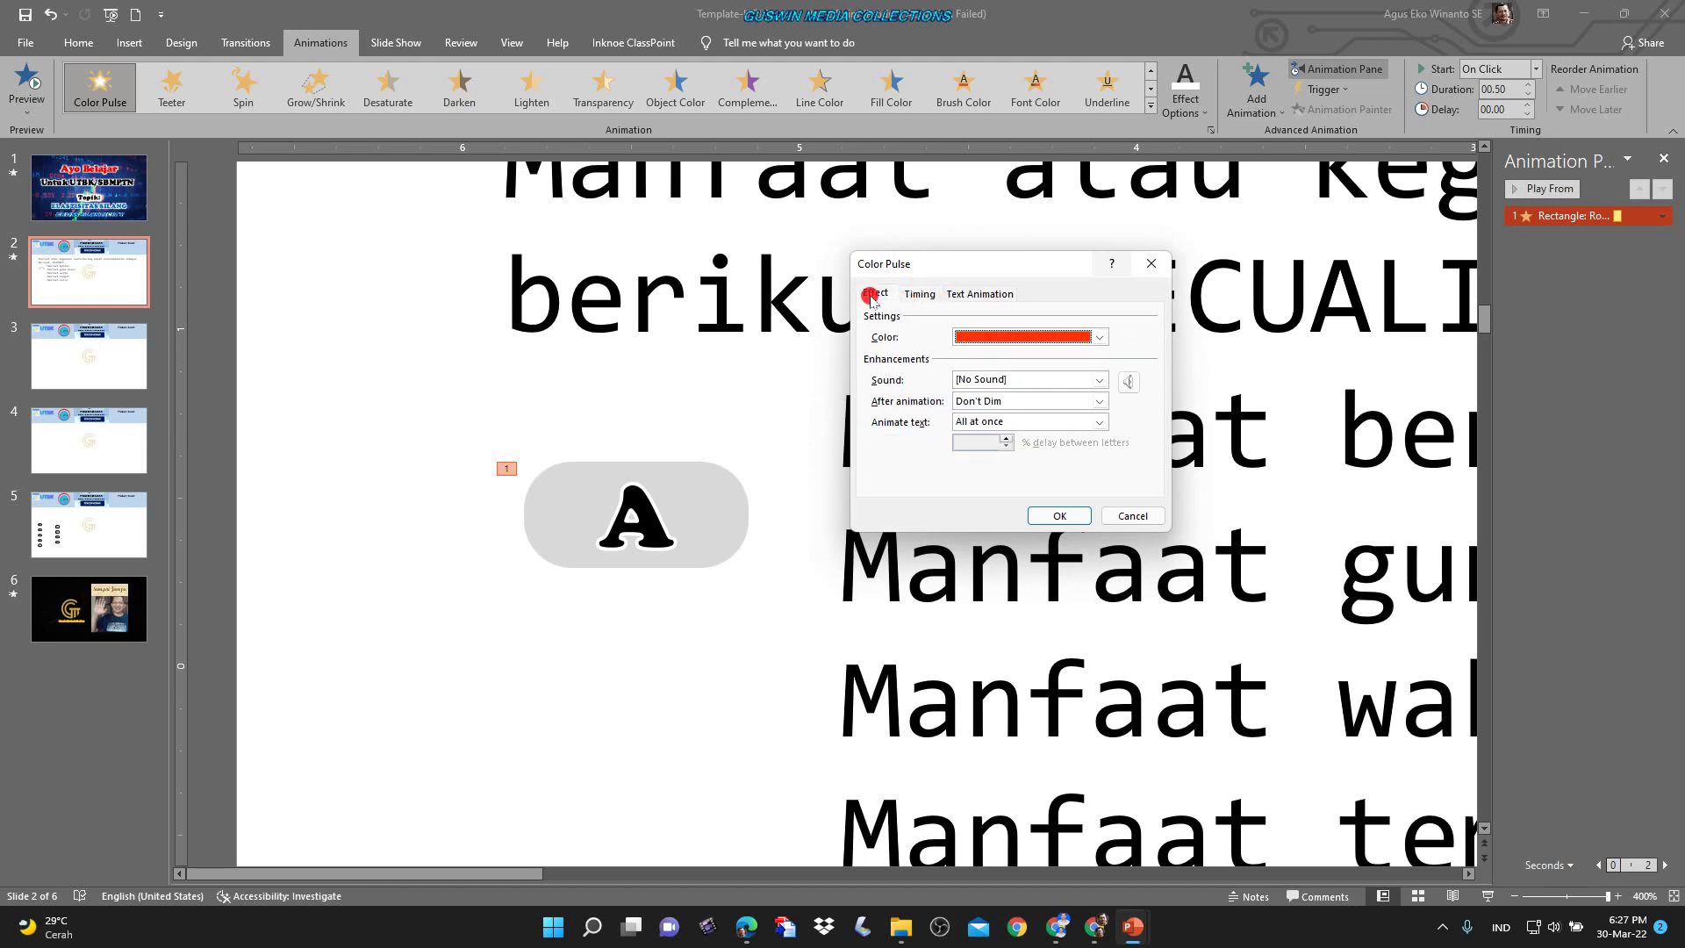
pyautogui.click(918, 296)
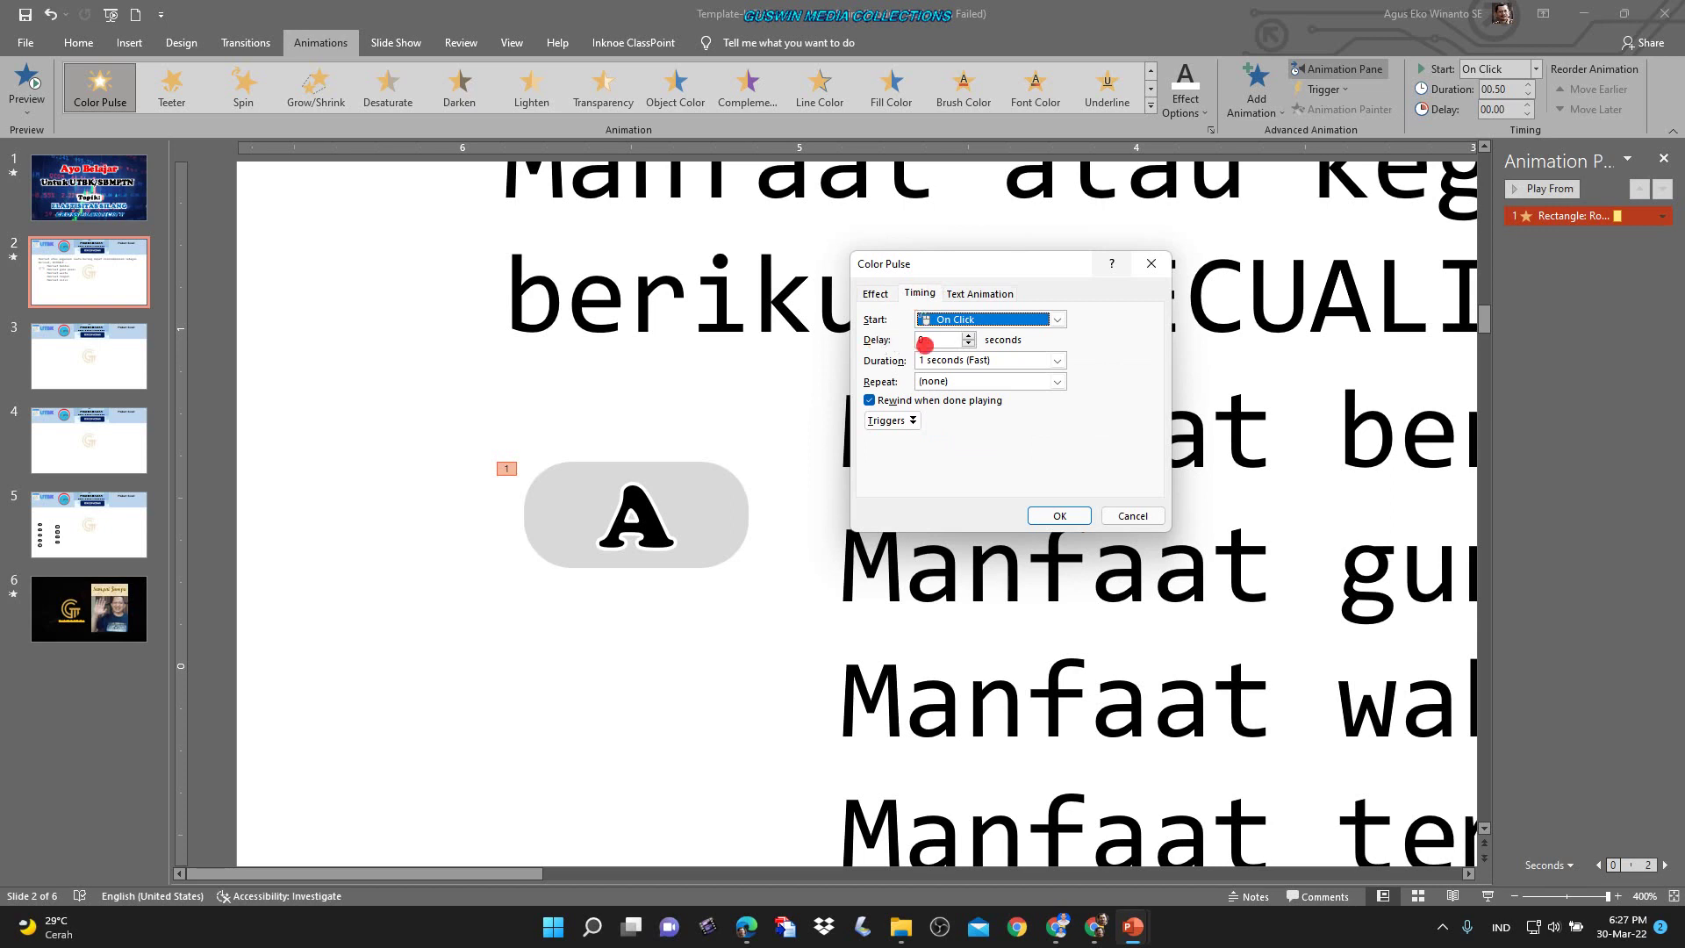
# Assign the Camera sound to the "A" button's Color Pulse effect.
pyautogui.click(868, 297)
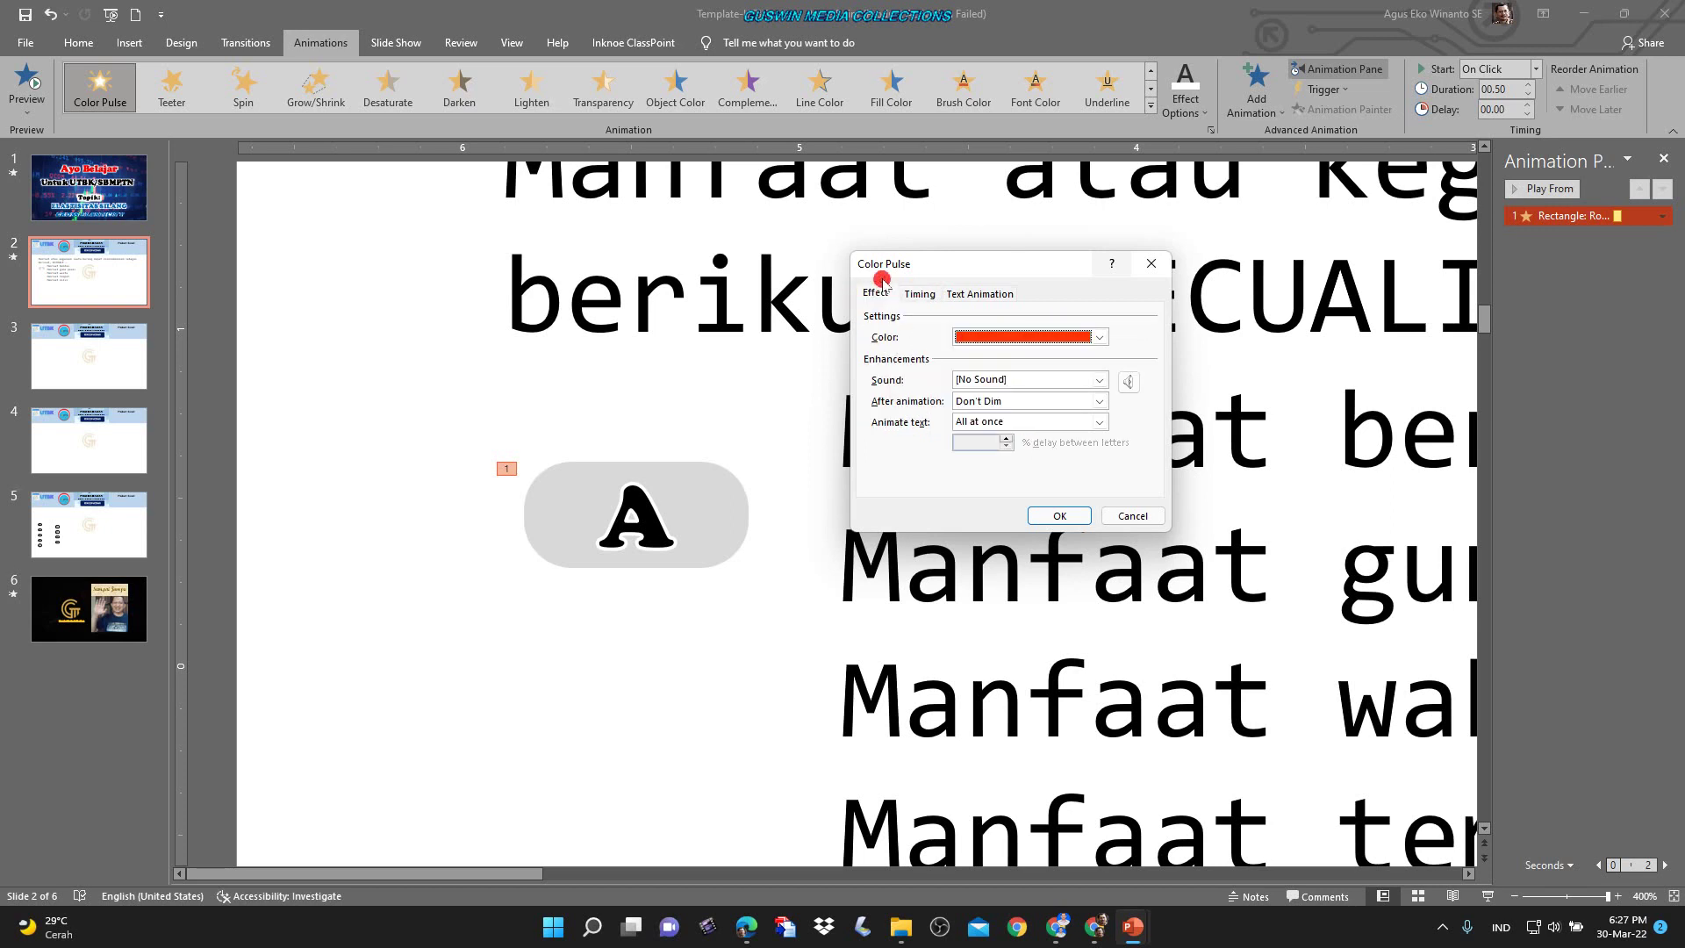
pyautogui.click(1094, 379)
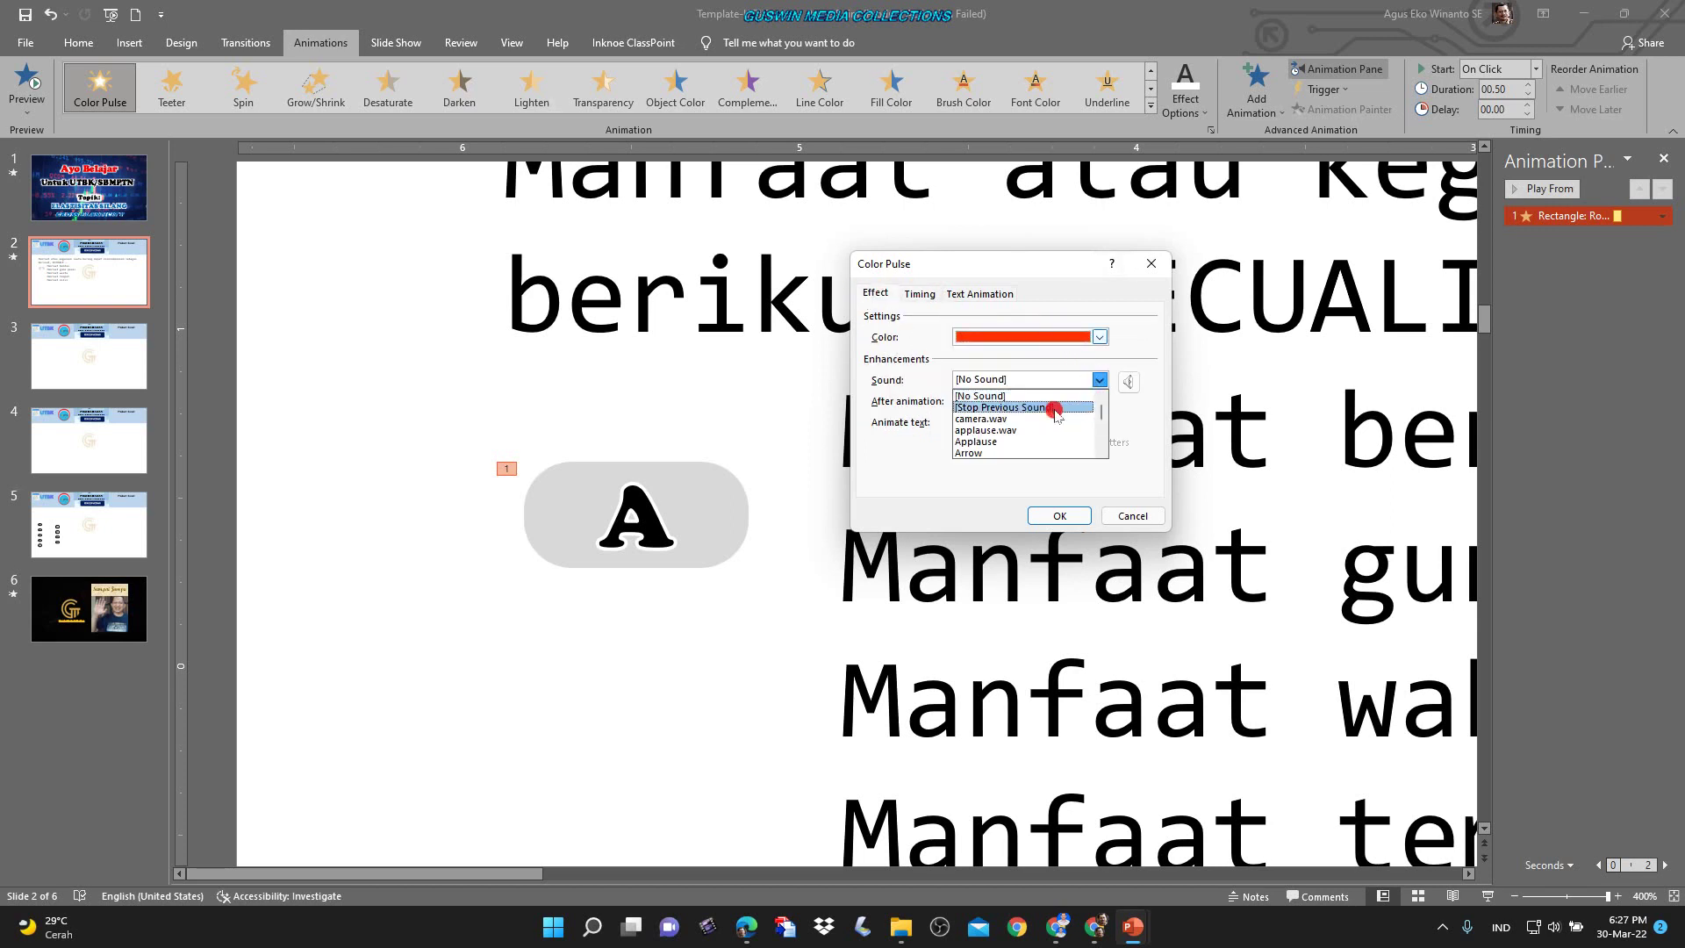
pyautogui.scroll(-2, 1099, 412)
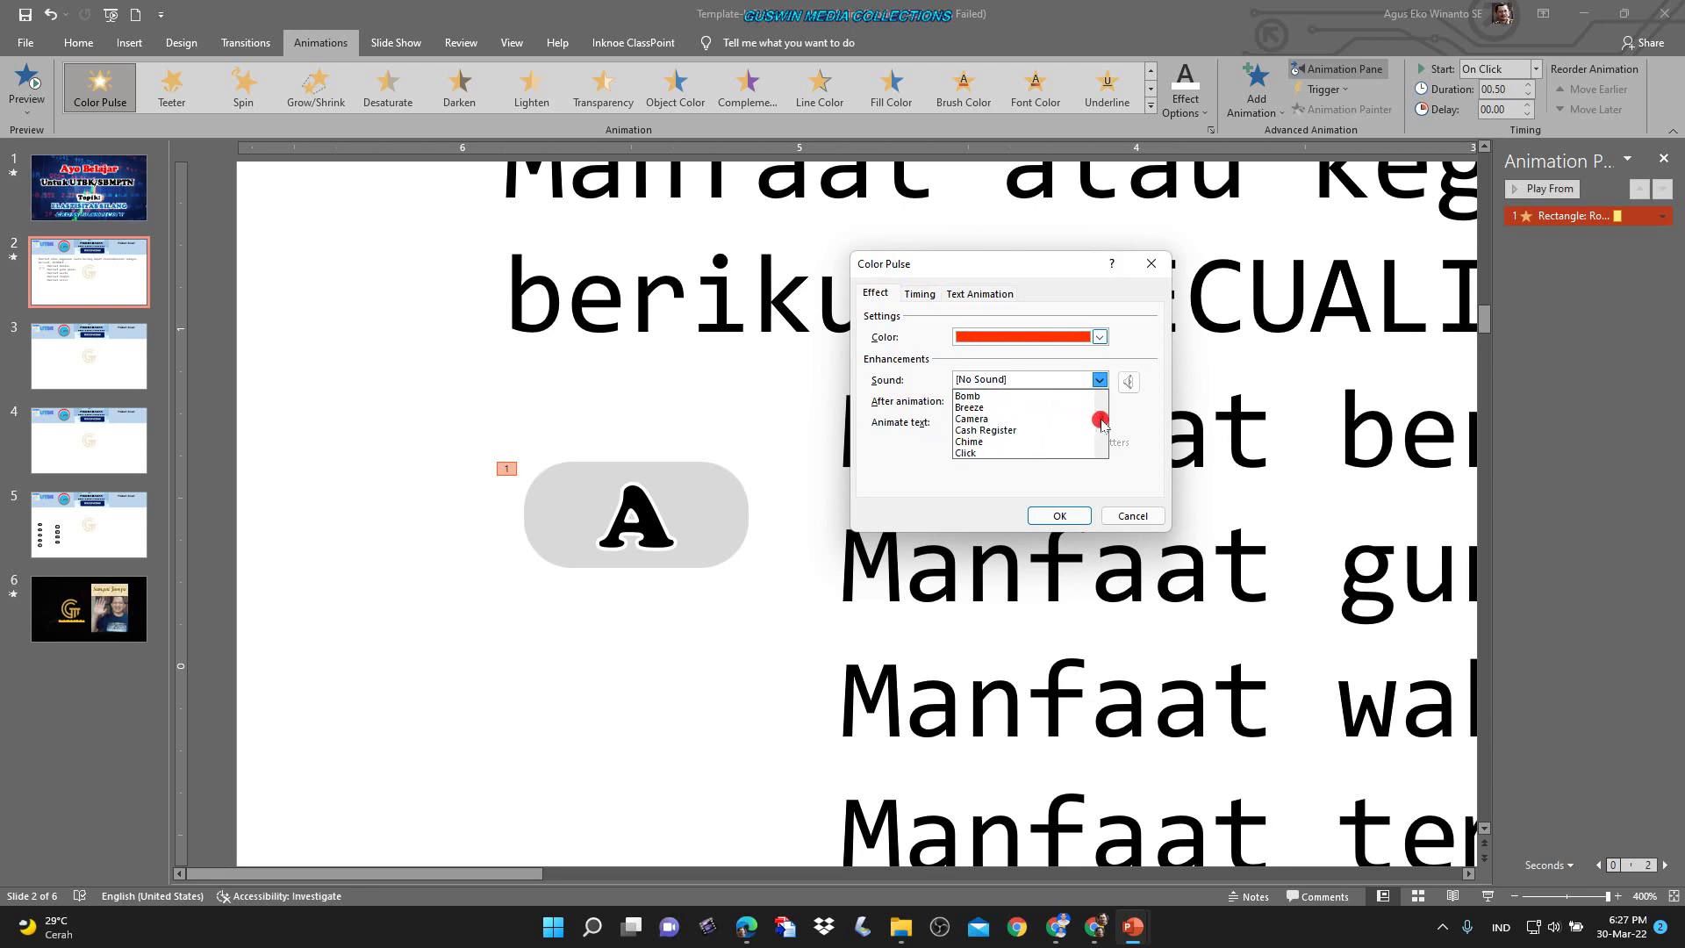
pyautogui.click(1003, 415)
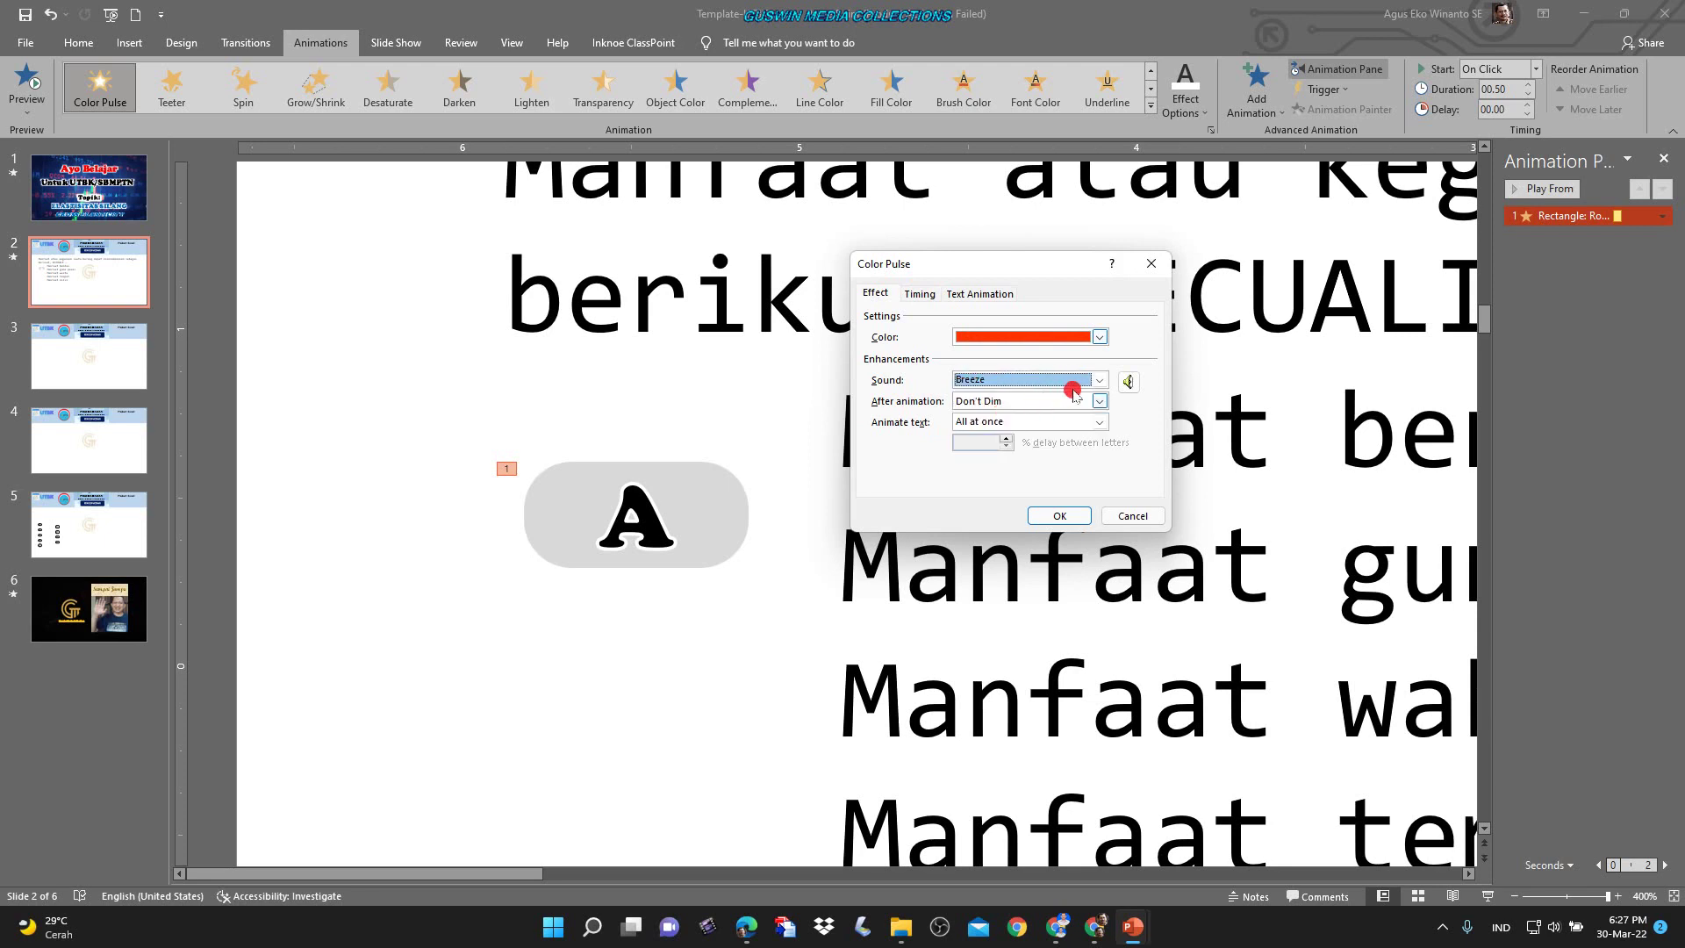
pyautogui.click(1099, 380)
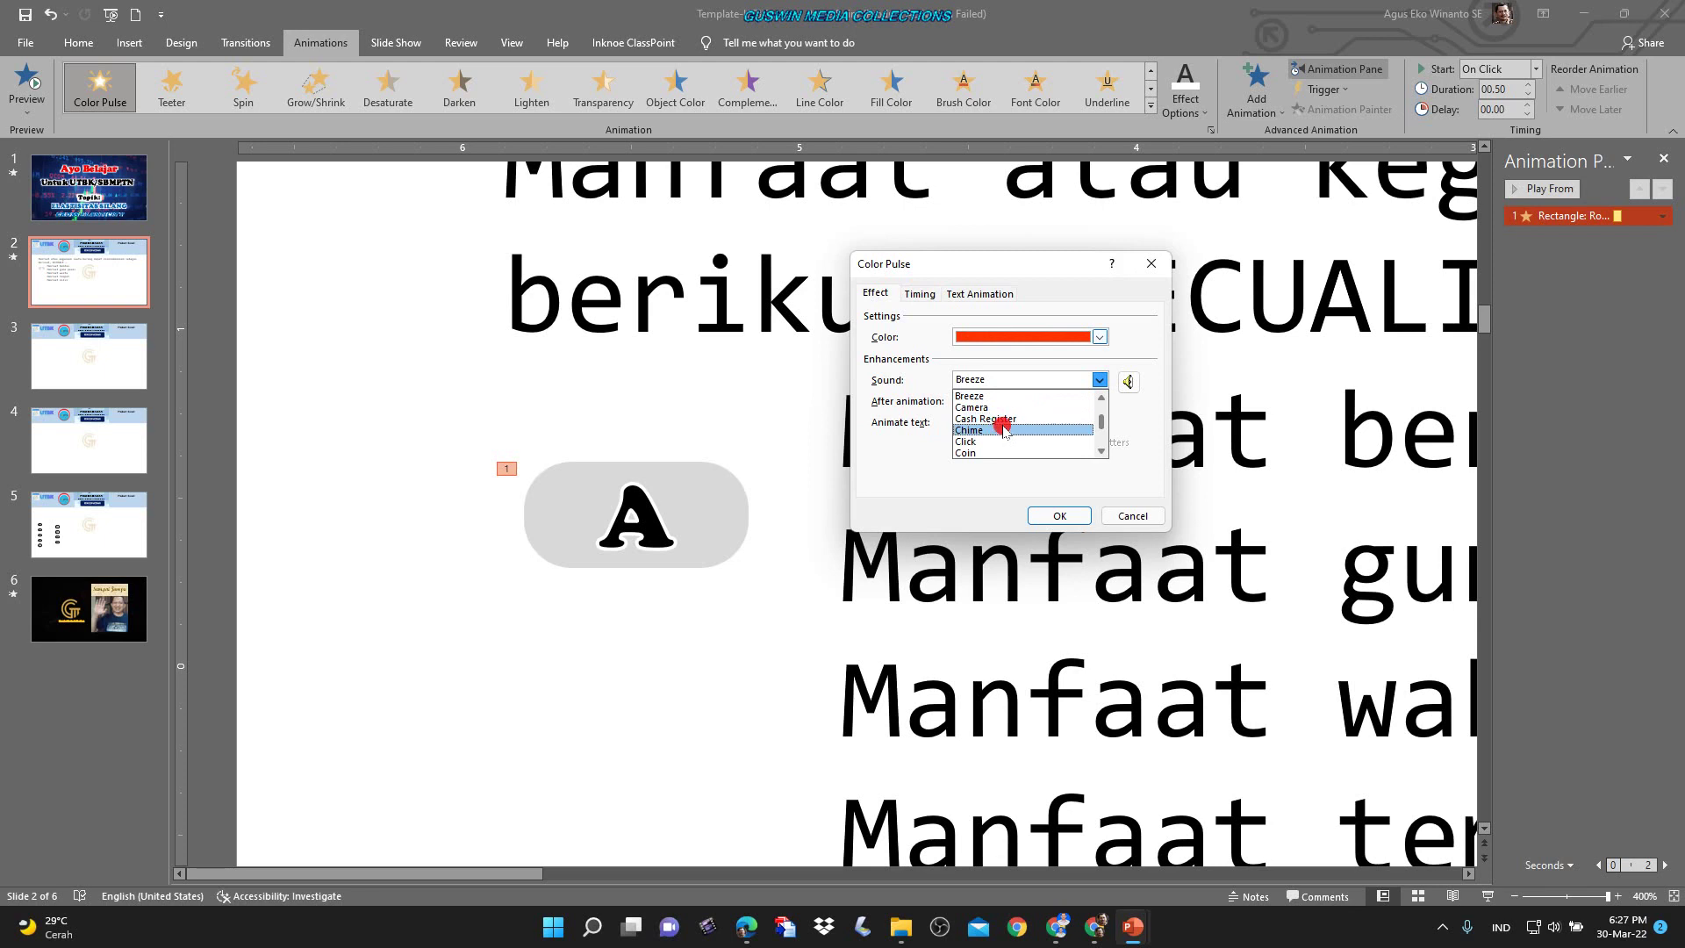
pyautogui.click(994, 408)
pyautogui.click(1059, 516)
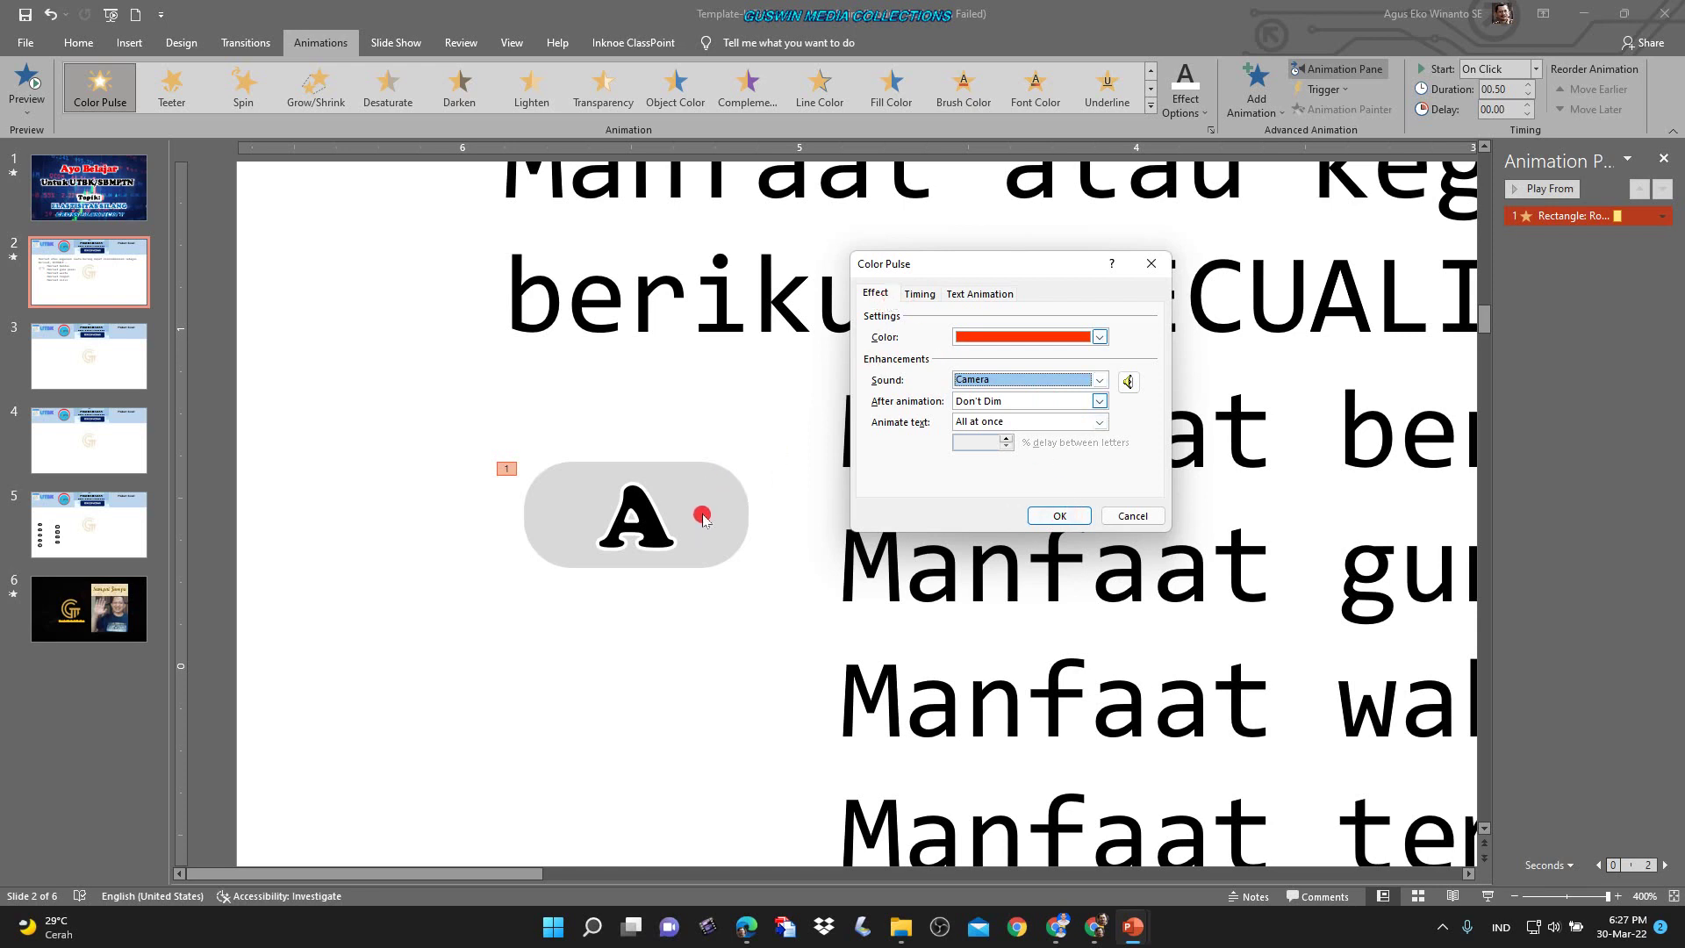
# Trigger the Color Pulse effect on click of the "A" button's own rounded rectangle and apply the effect settings.
pyautogui.click(934, 295)
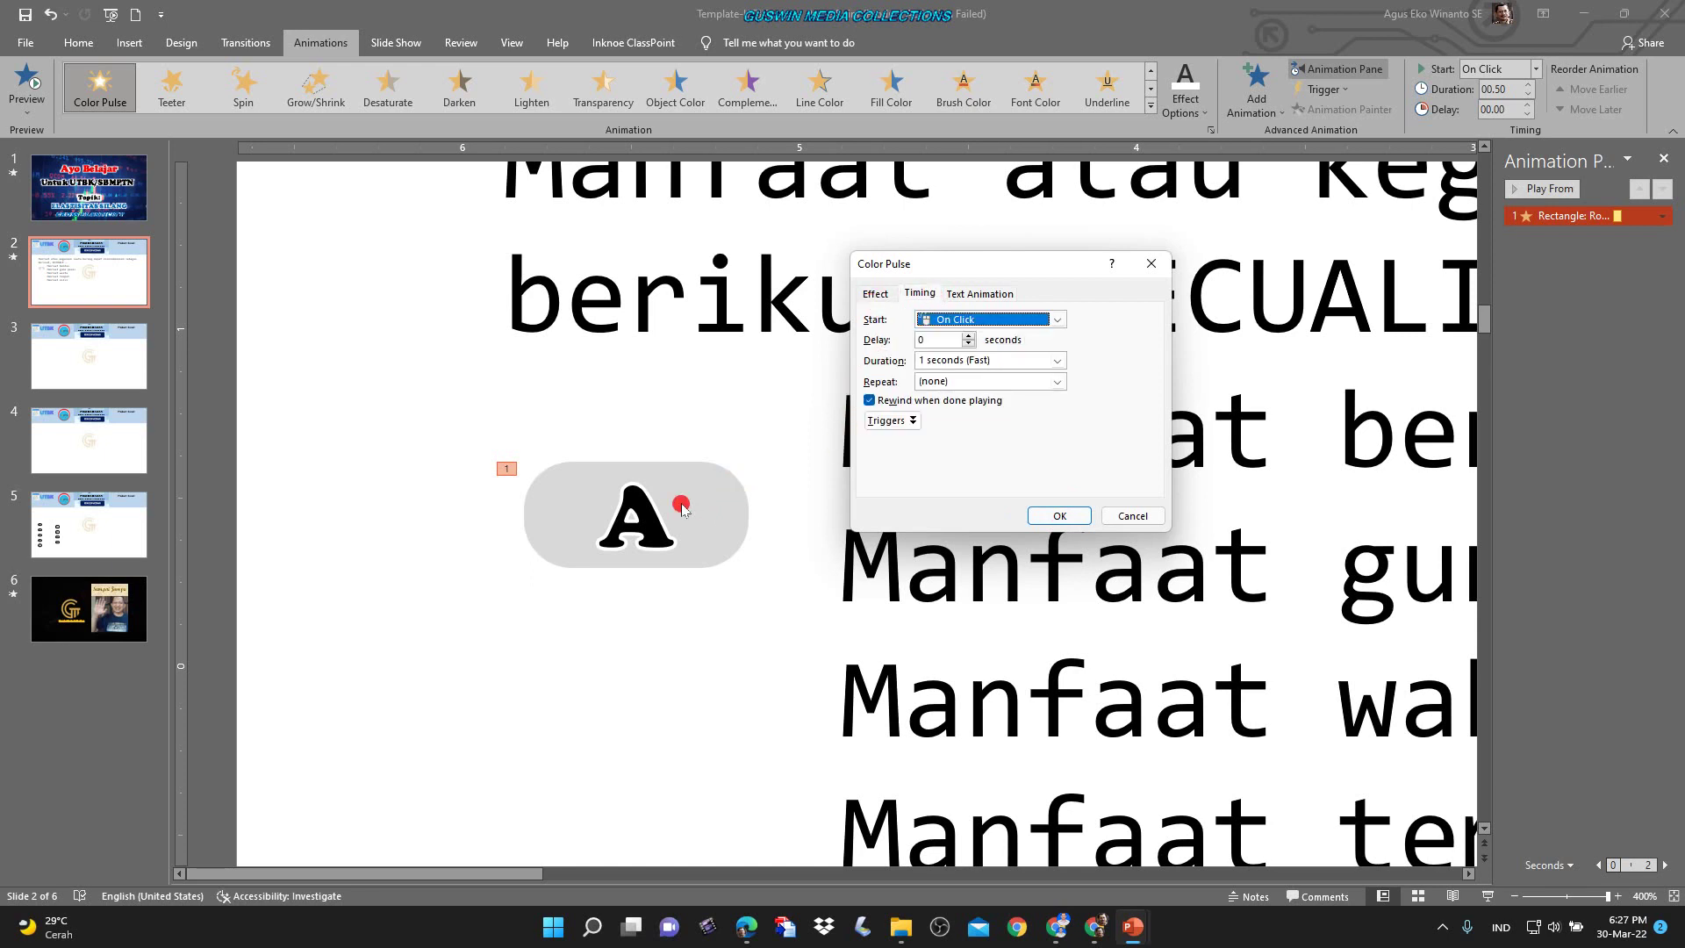
pyautogui.click(912, 424)
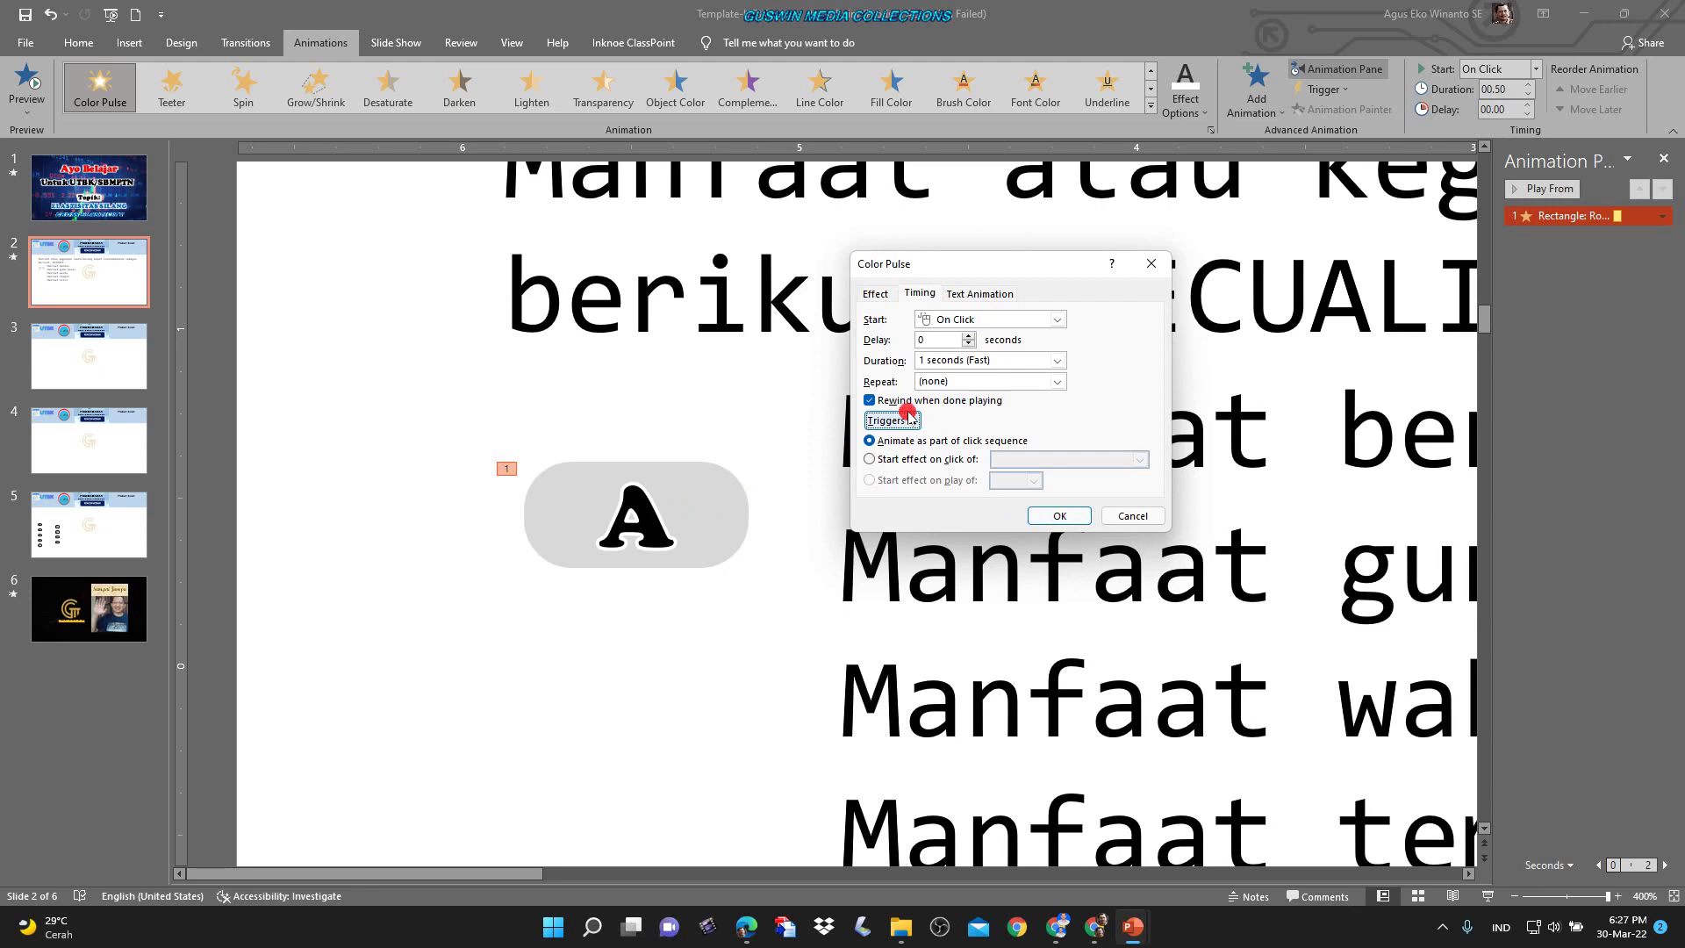
pyautogui.click(895, 460)
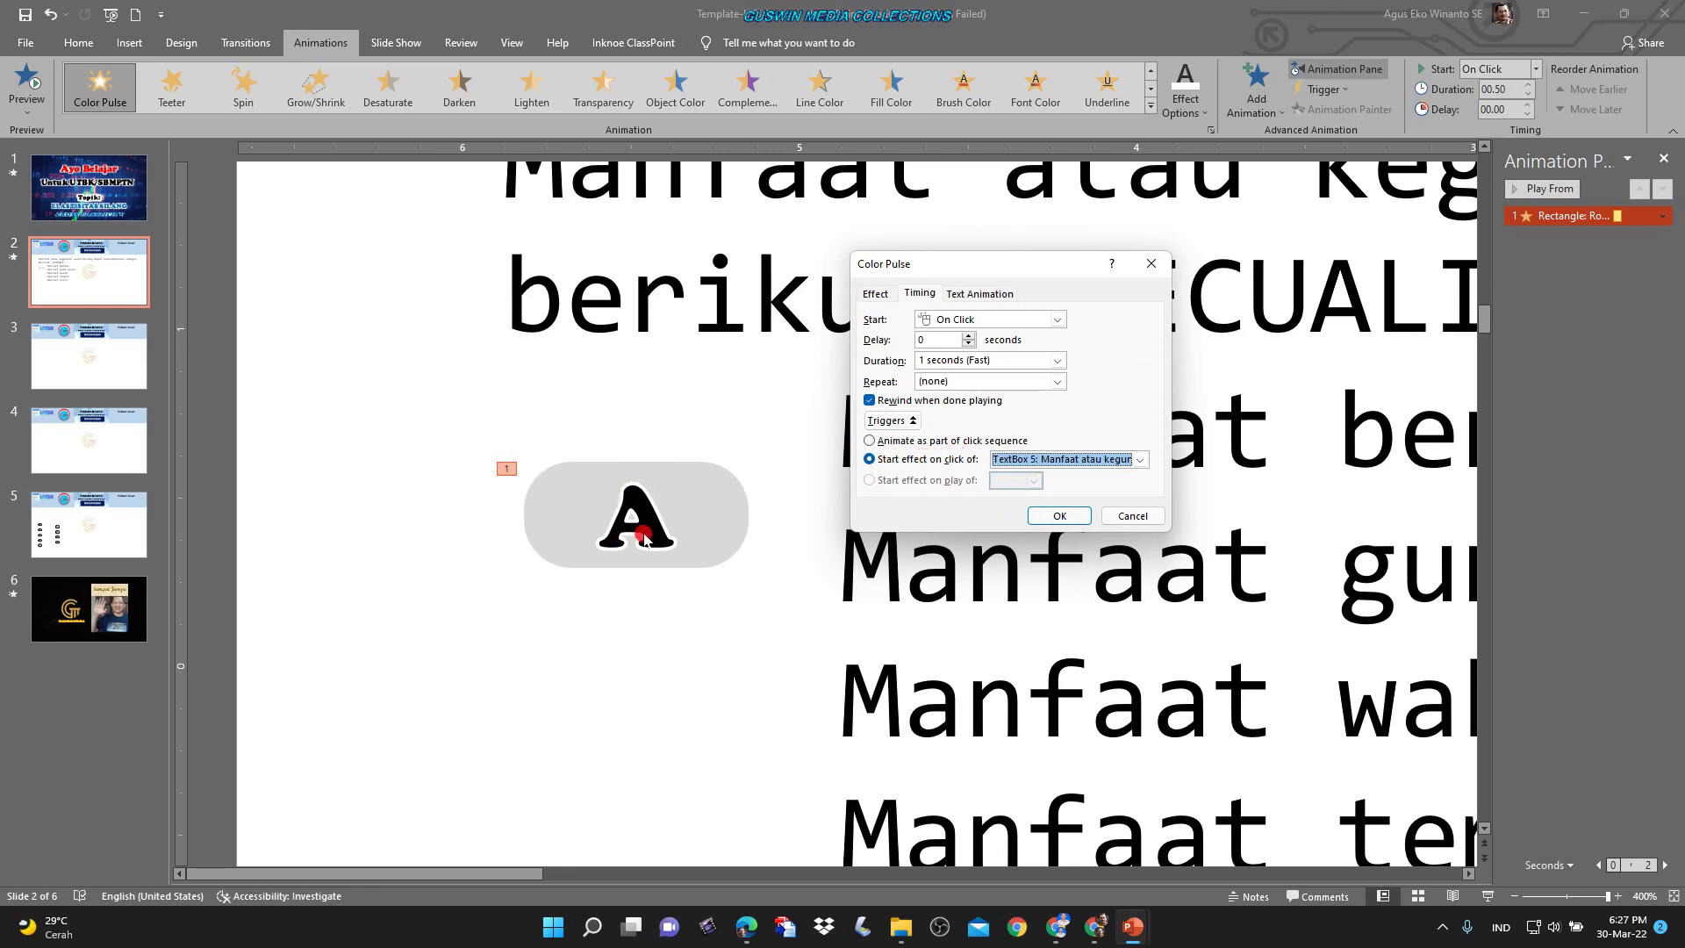
pyautogui.click(1139, 460)
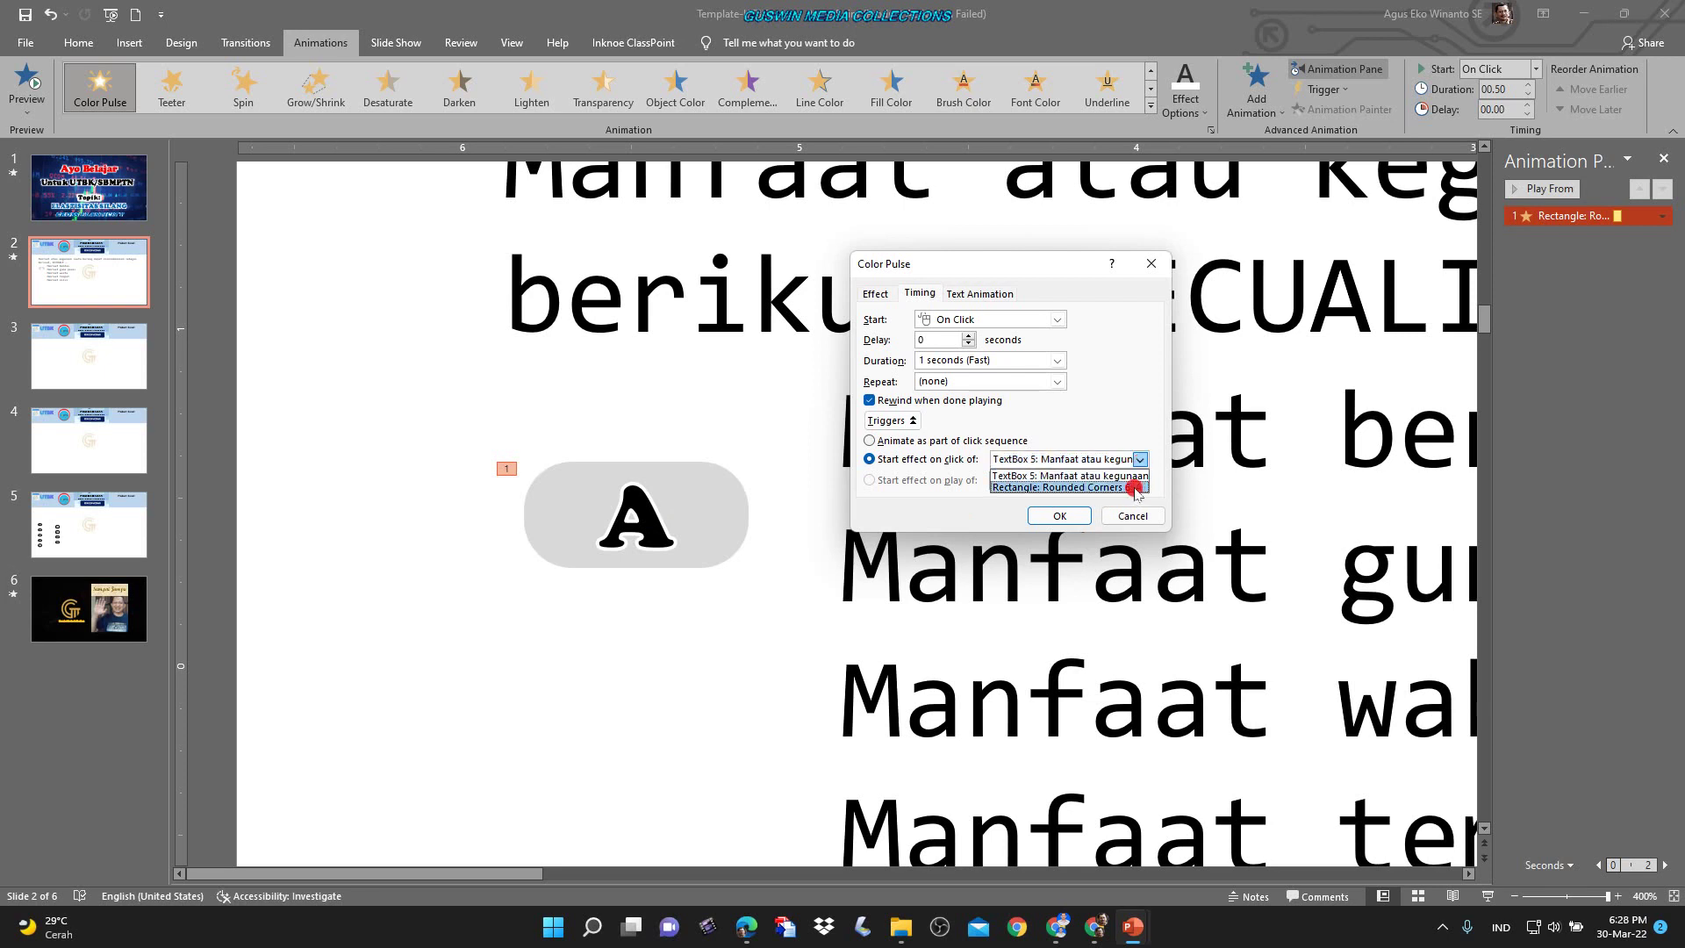
pyautogui.click(1136, 488)
pyautogui.click(1078, 518)
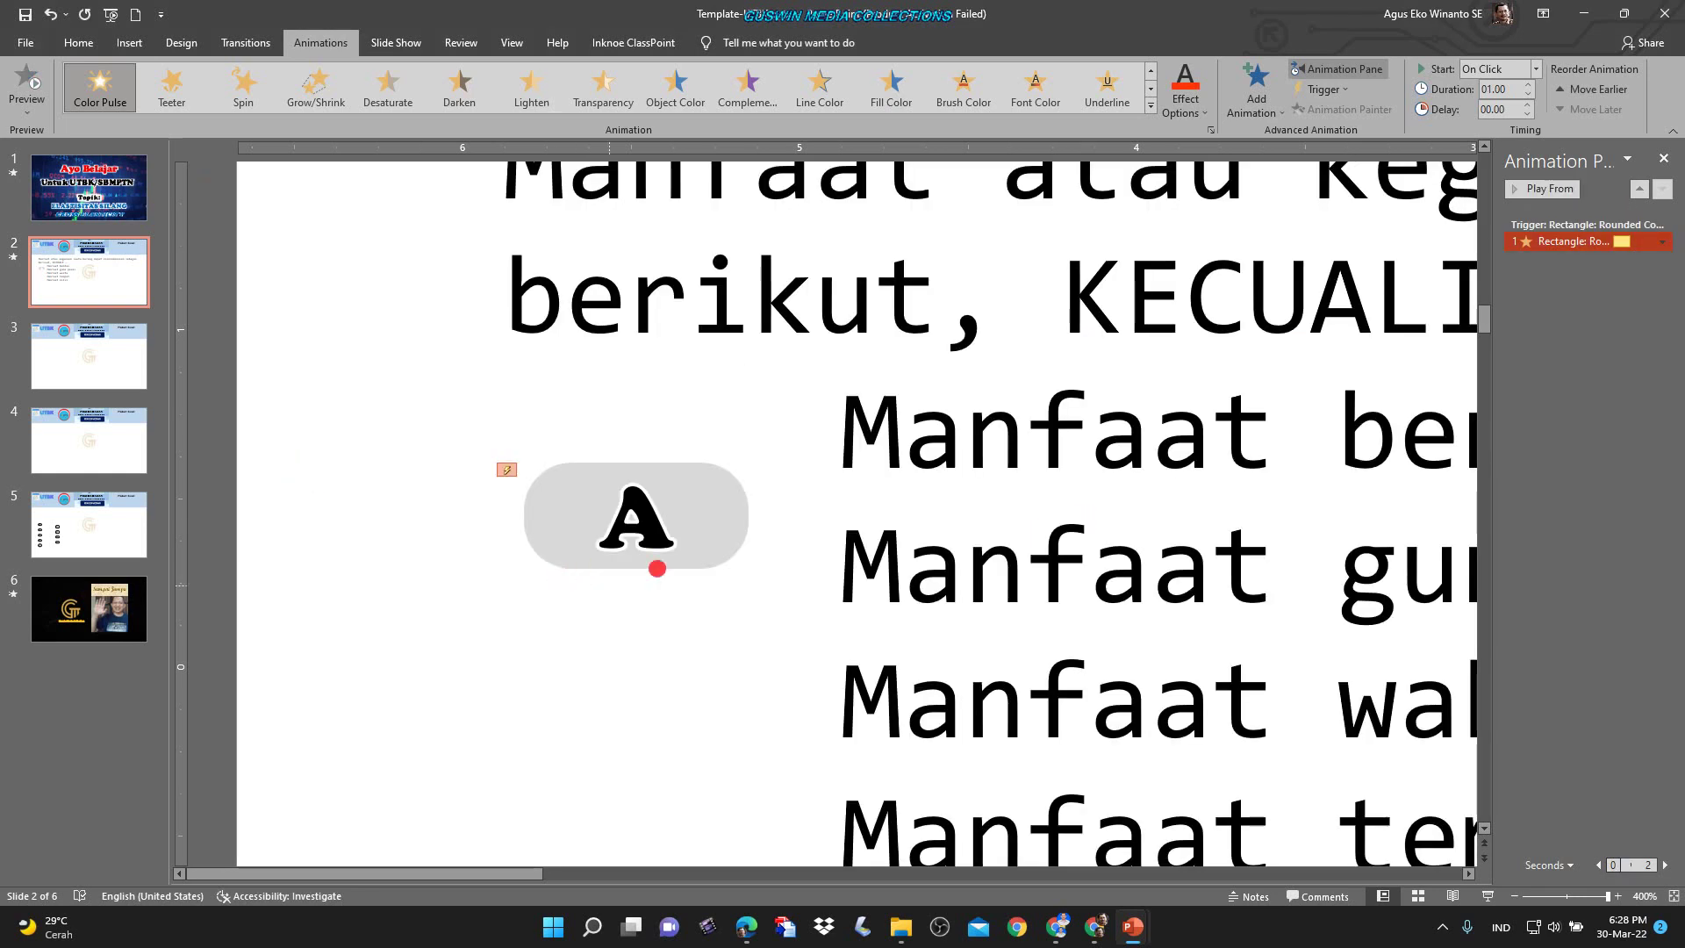
# Run the slide show from the current slide, test the "A" button's animation, and return to editing.
pyautogui.scroll(-6, 1123, 640)
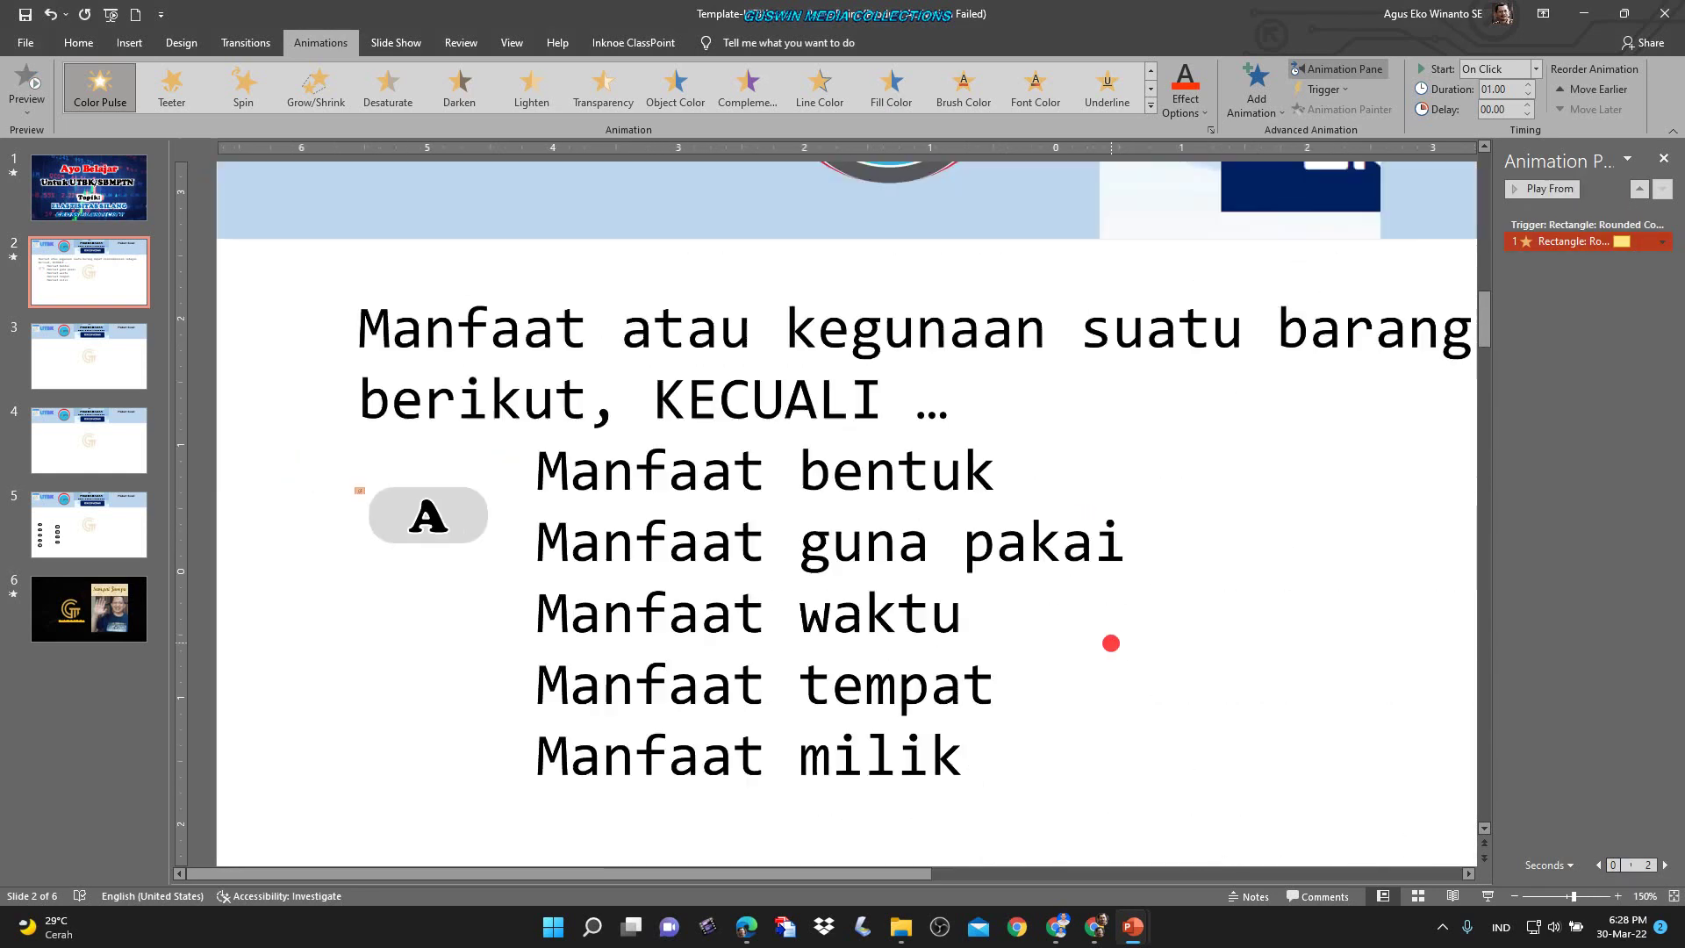
pyautogui.click(1487, 895)
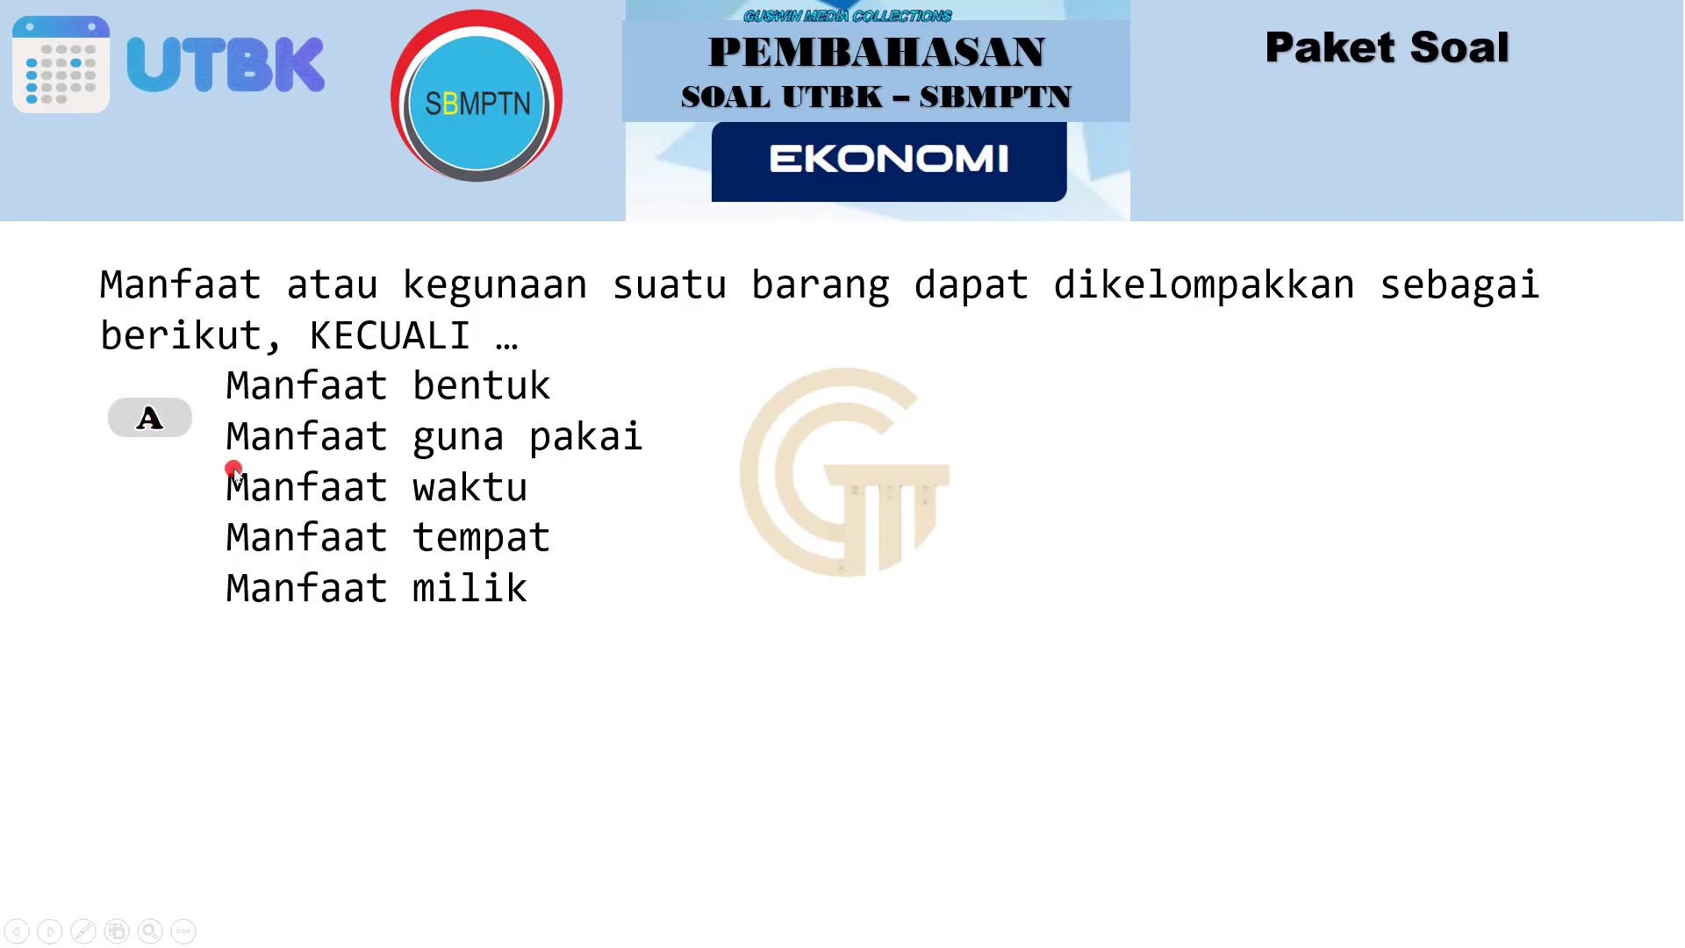
pyautogui.click(157, 435)
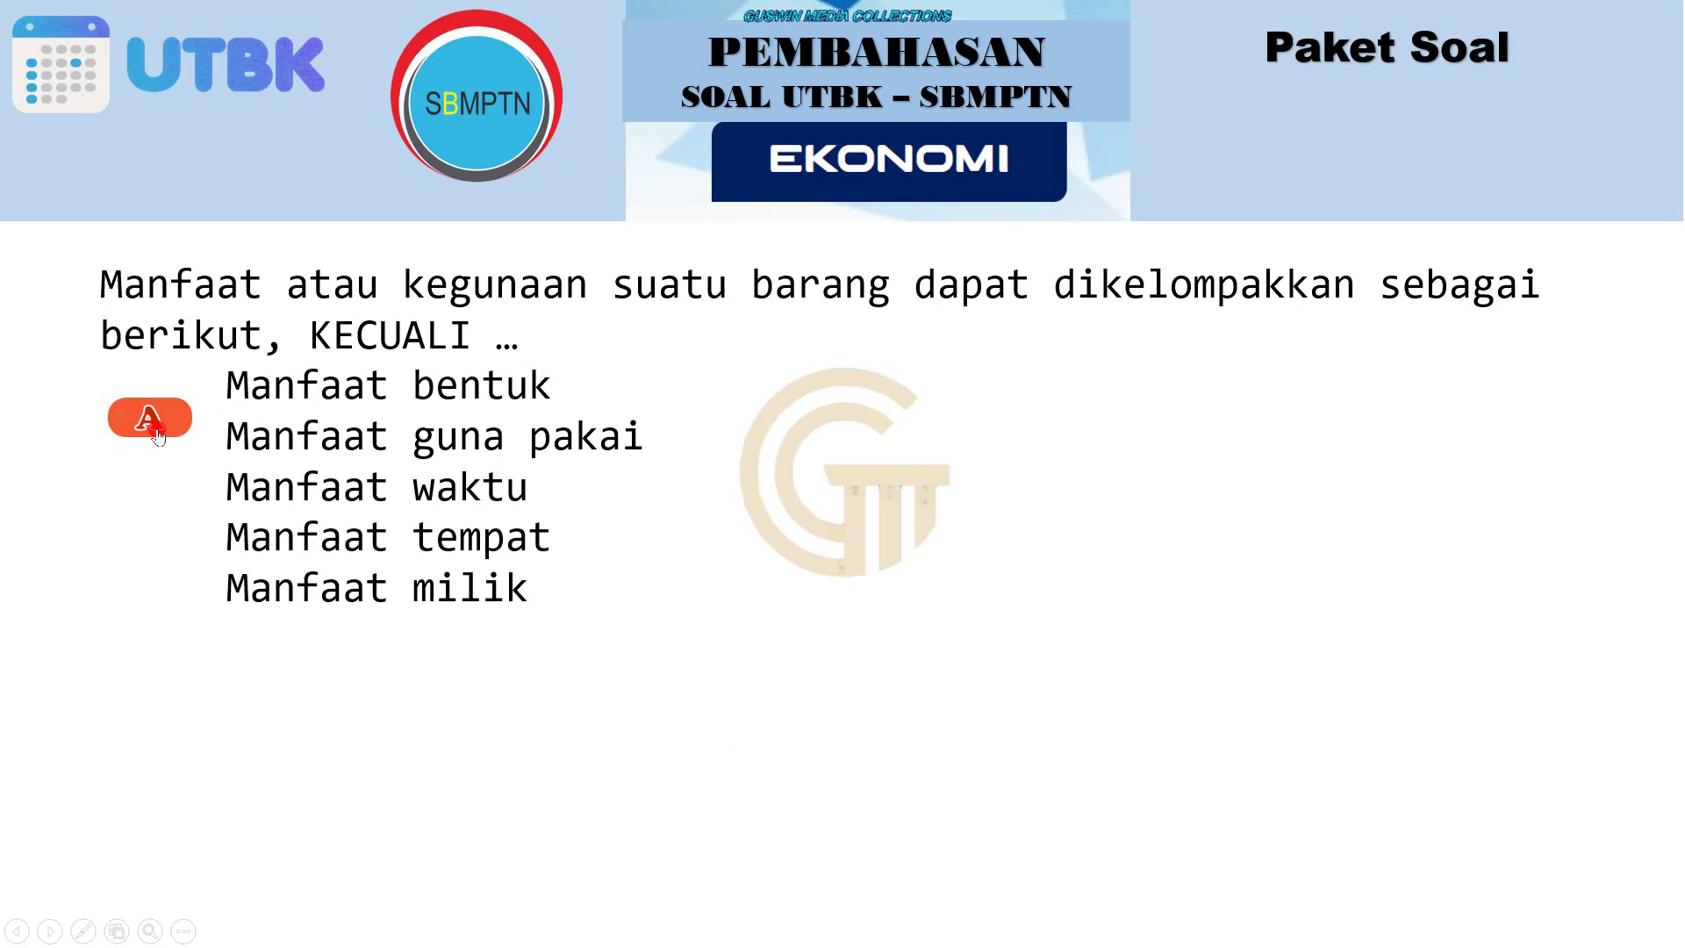
pyautogui.click(151, 428)
pyautogui.click(151, 424)
pyautogui.press('Escape')
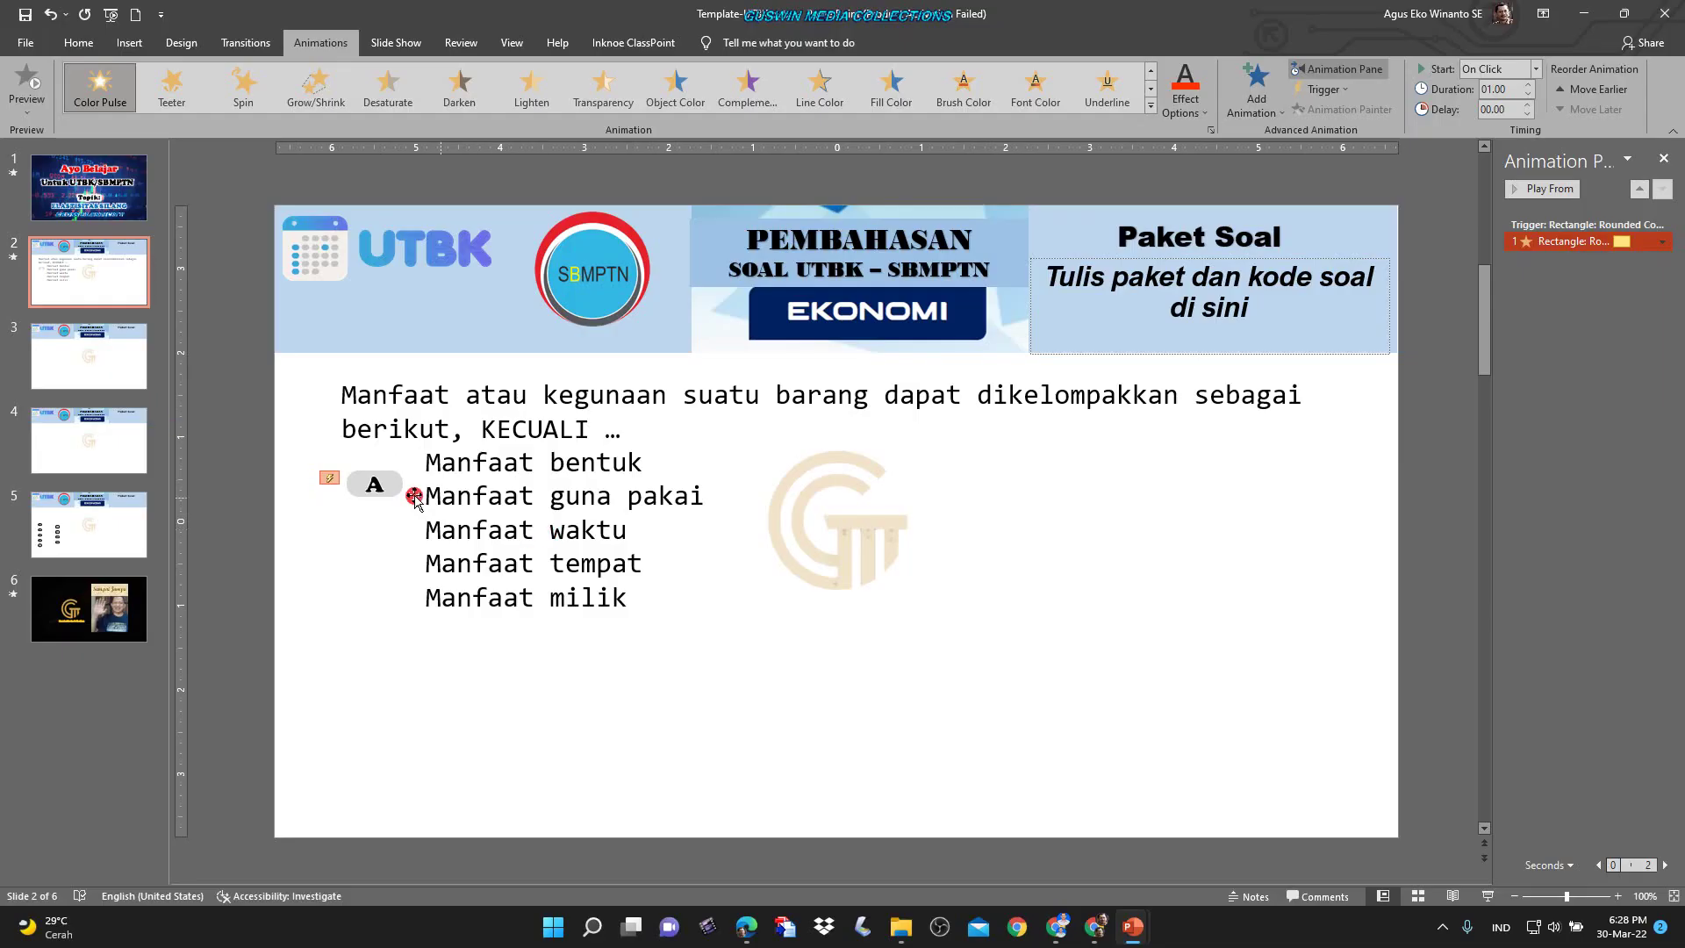
# Set the duration of the "A" button's triggered Color Pulse effect to 0.5 seconds (Very Fast).
pyautogui.click(379, 488)
pyautogui.keyDown('ctrl'); pyautogui.scroll(5, 429, 518); pyautogui.keyUp('ctrl')
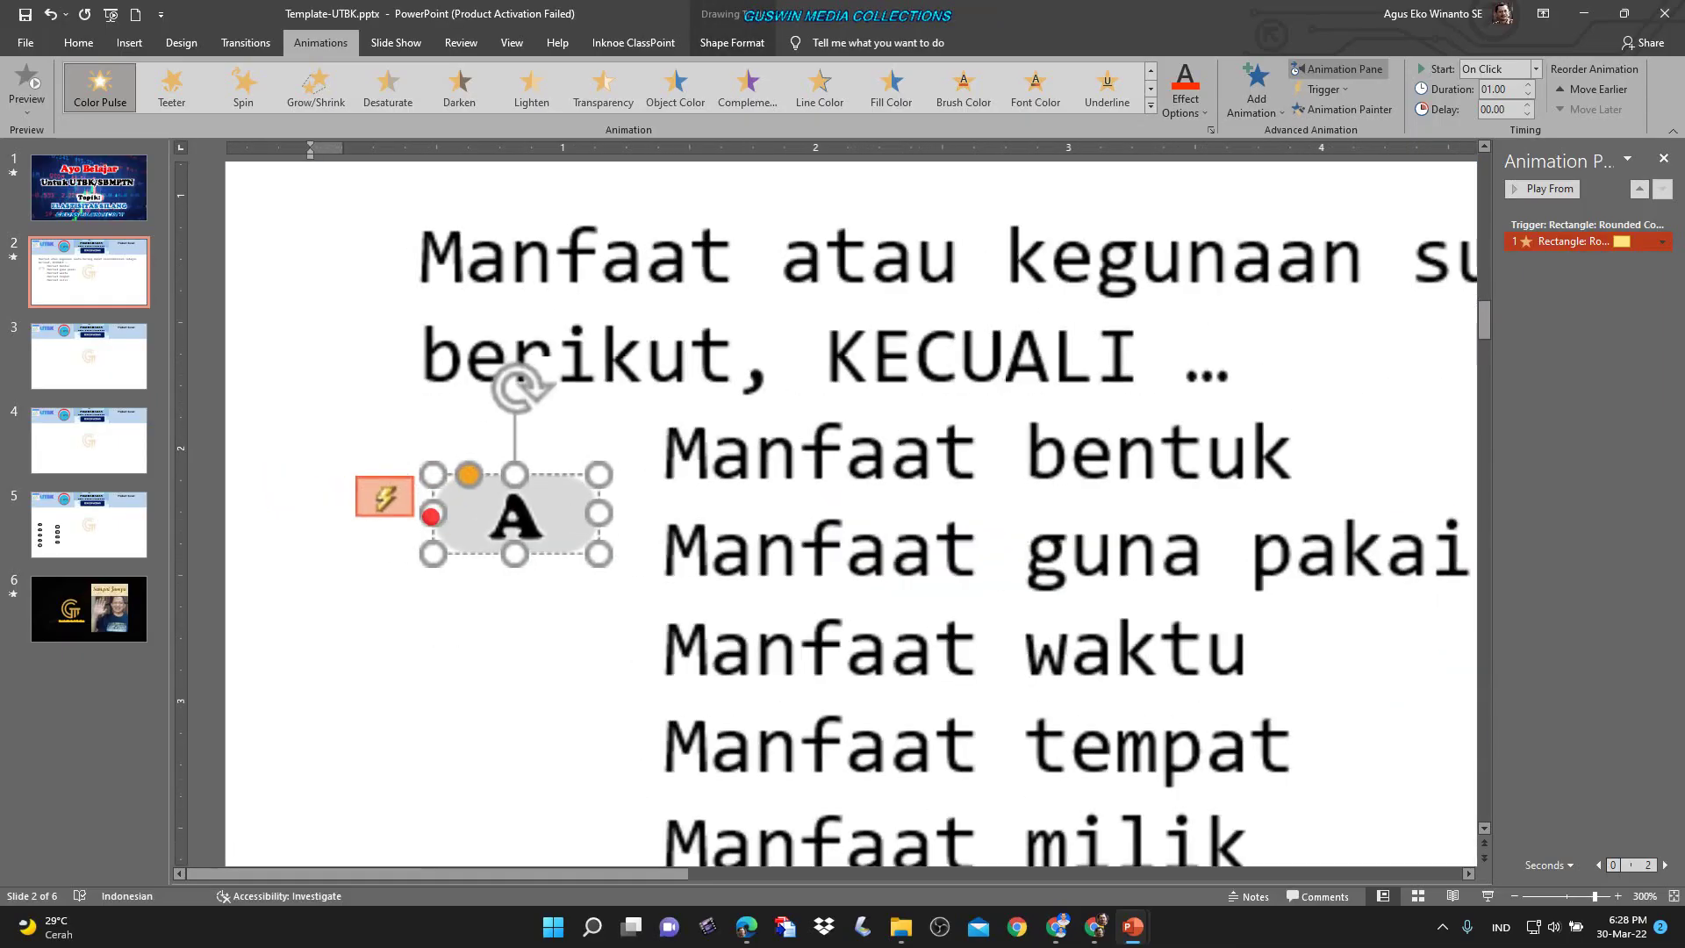
pyautogui.click(559, 558)
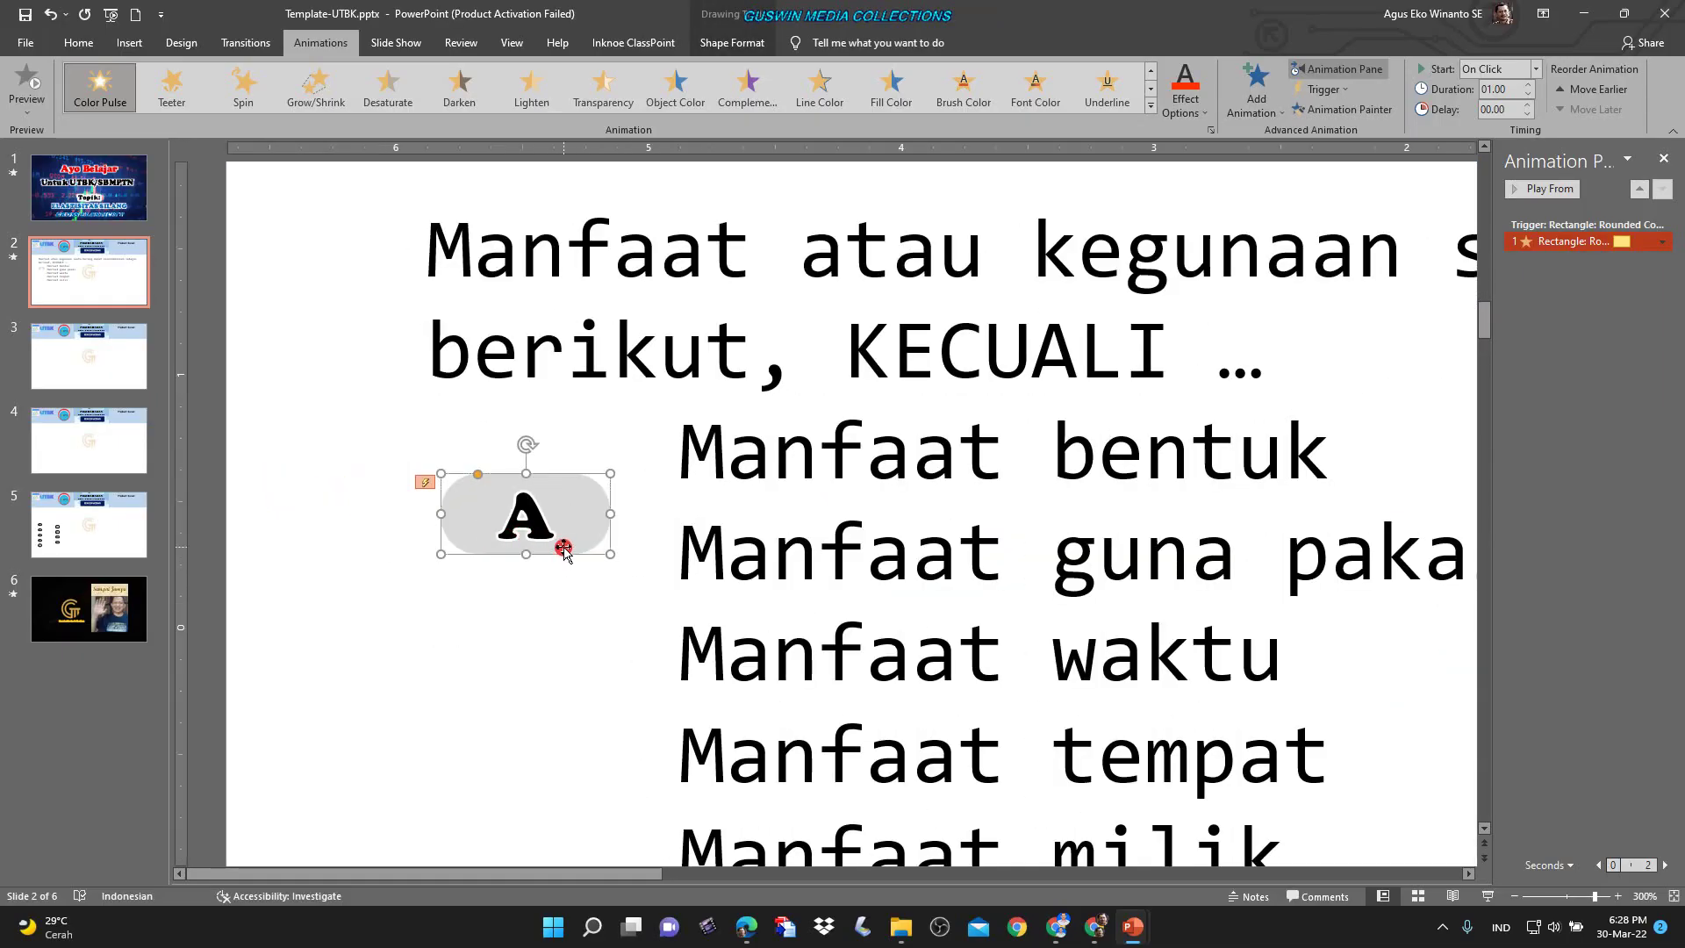
pyautogui.click(1661, 241)
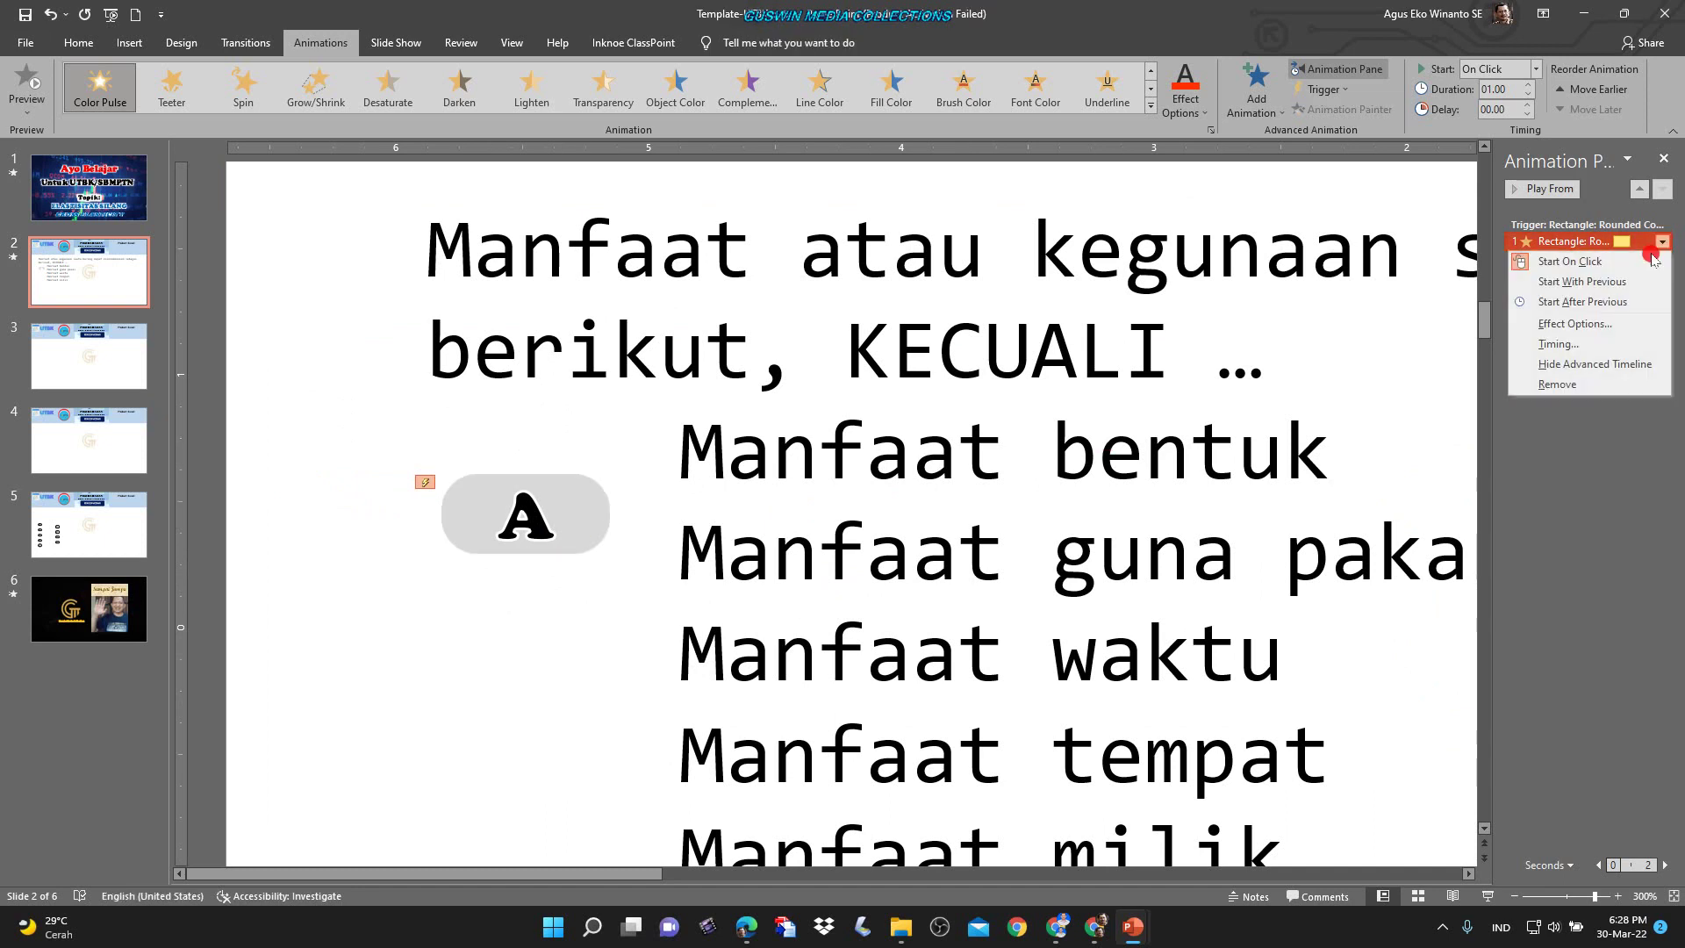
pyautogui.click(1555, 353)
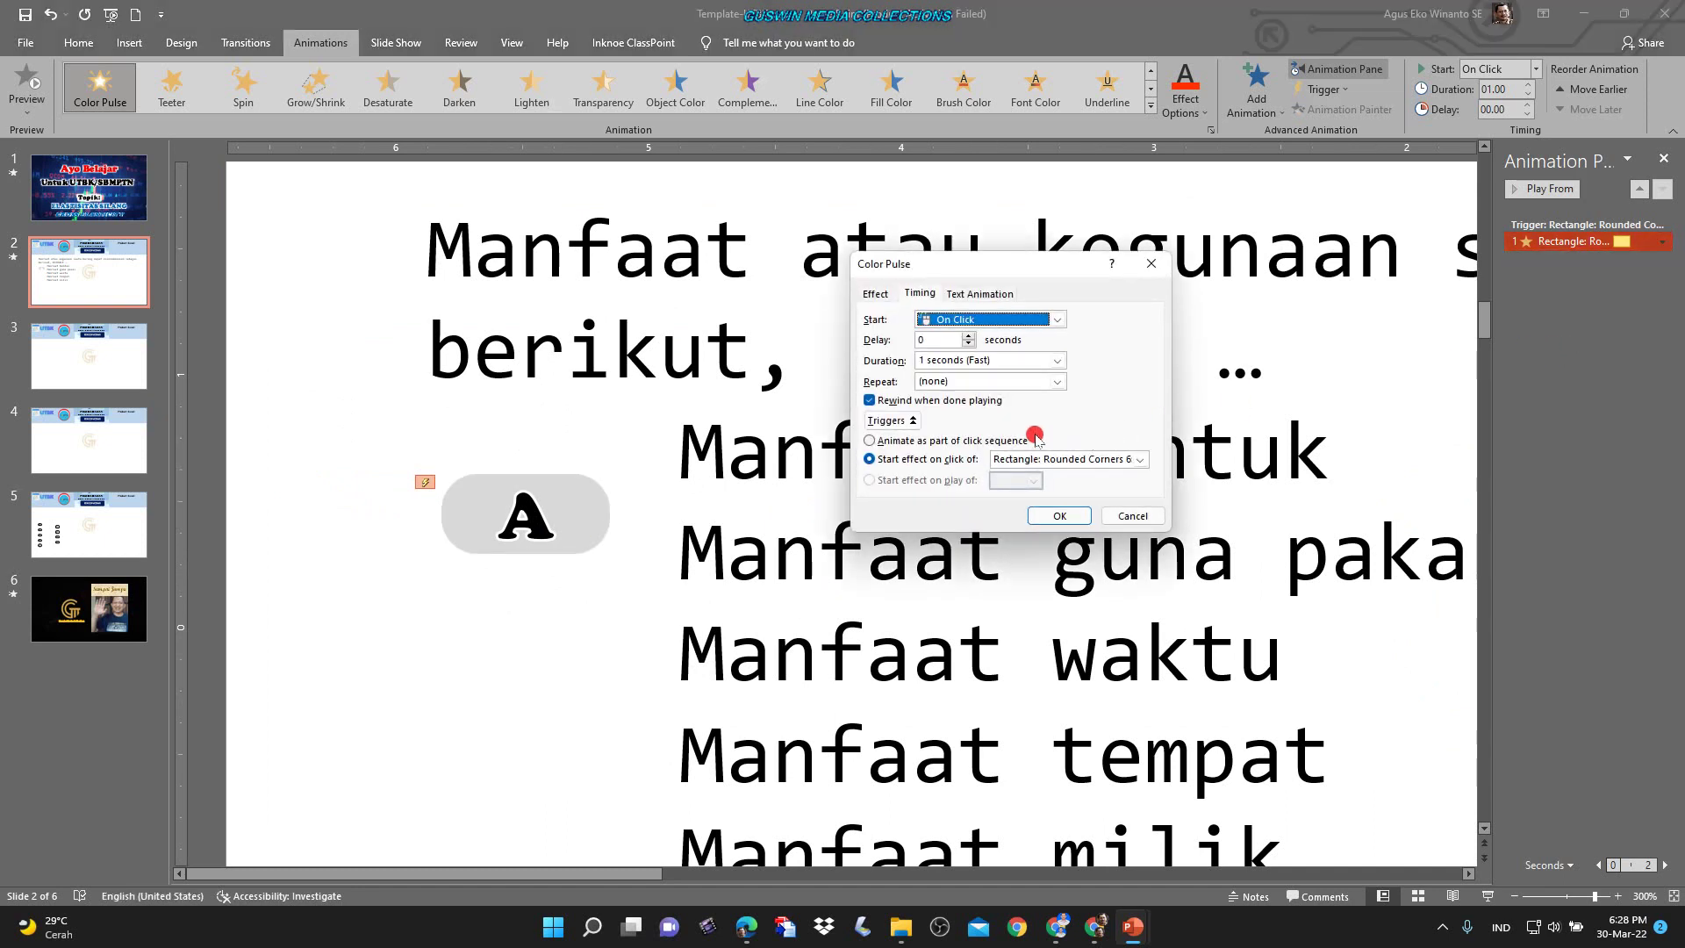
pyautogui.click(902, 294)
pyautogui.click(1059, 361)
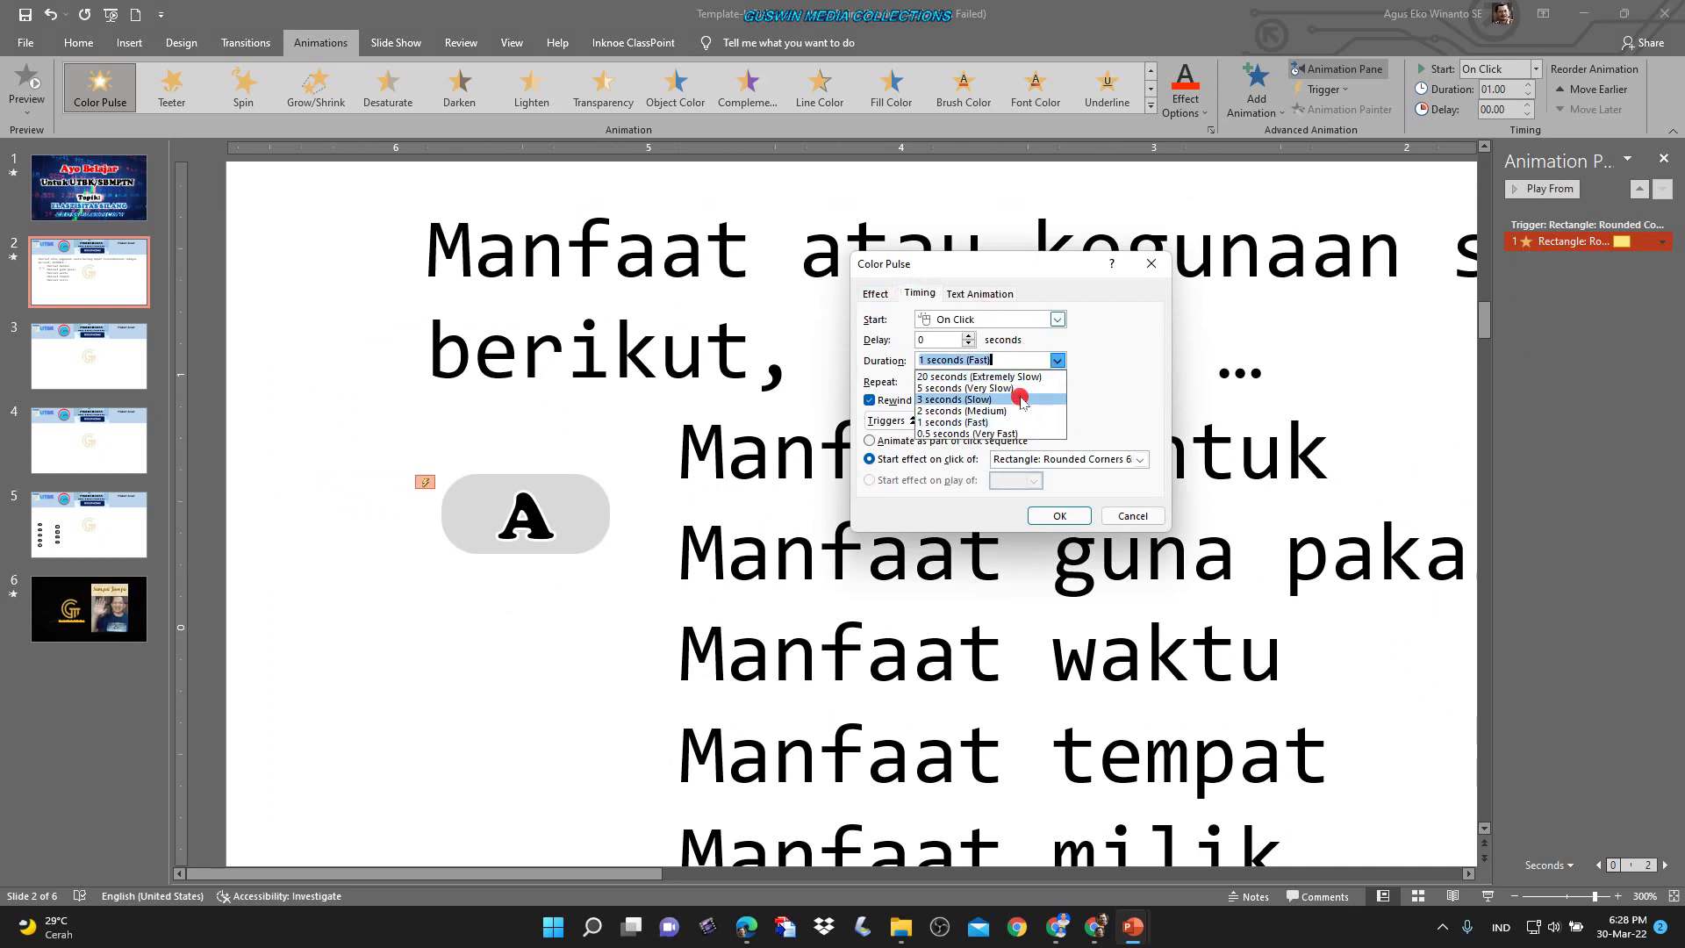
pyautogui.click(981, 437)
pyautogui.click(1020, 484)
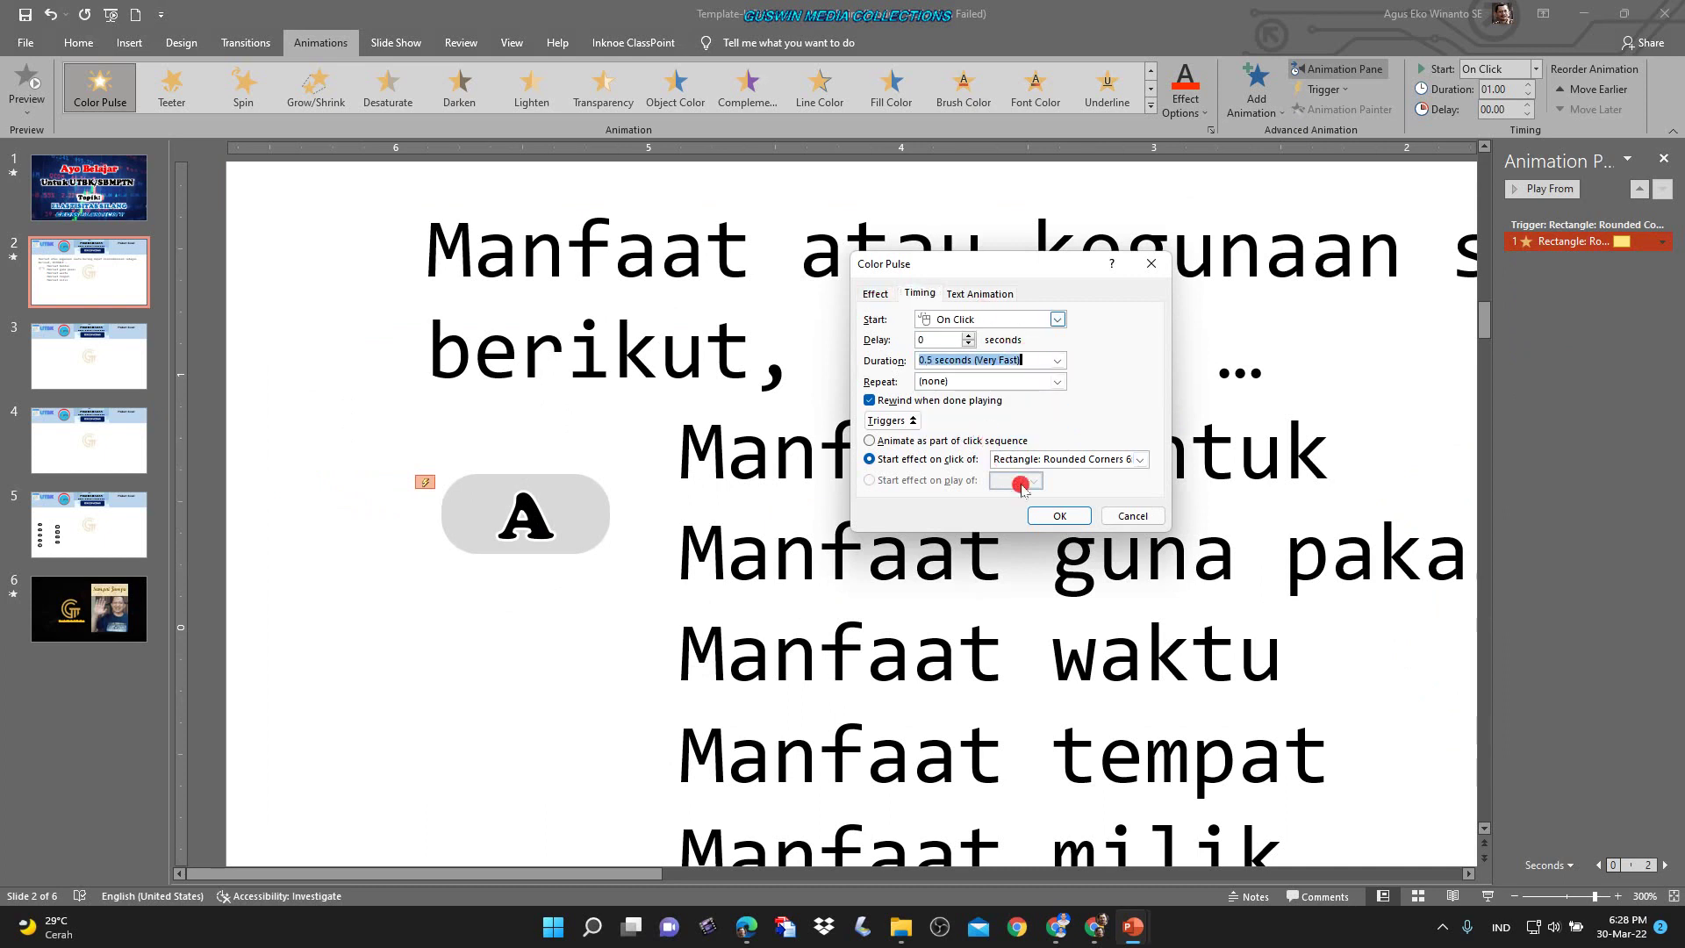
pyautogui.click(1059, 516)
pyautogui.click(1335, 653)
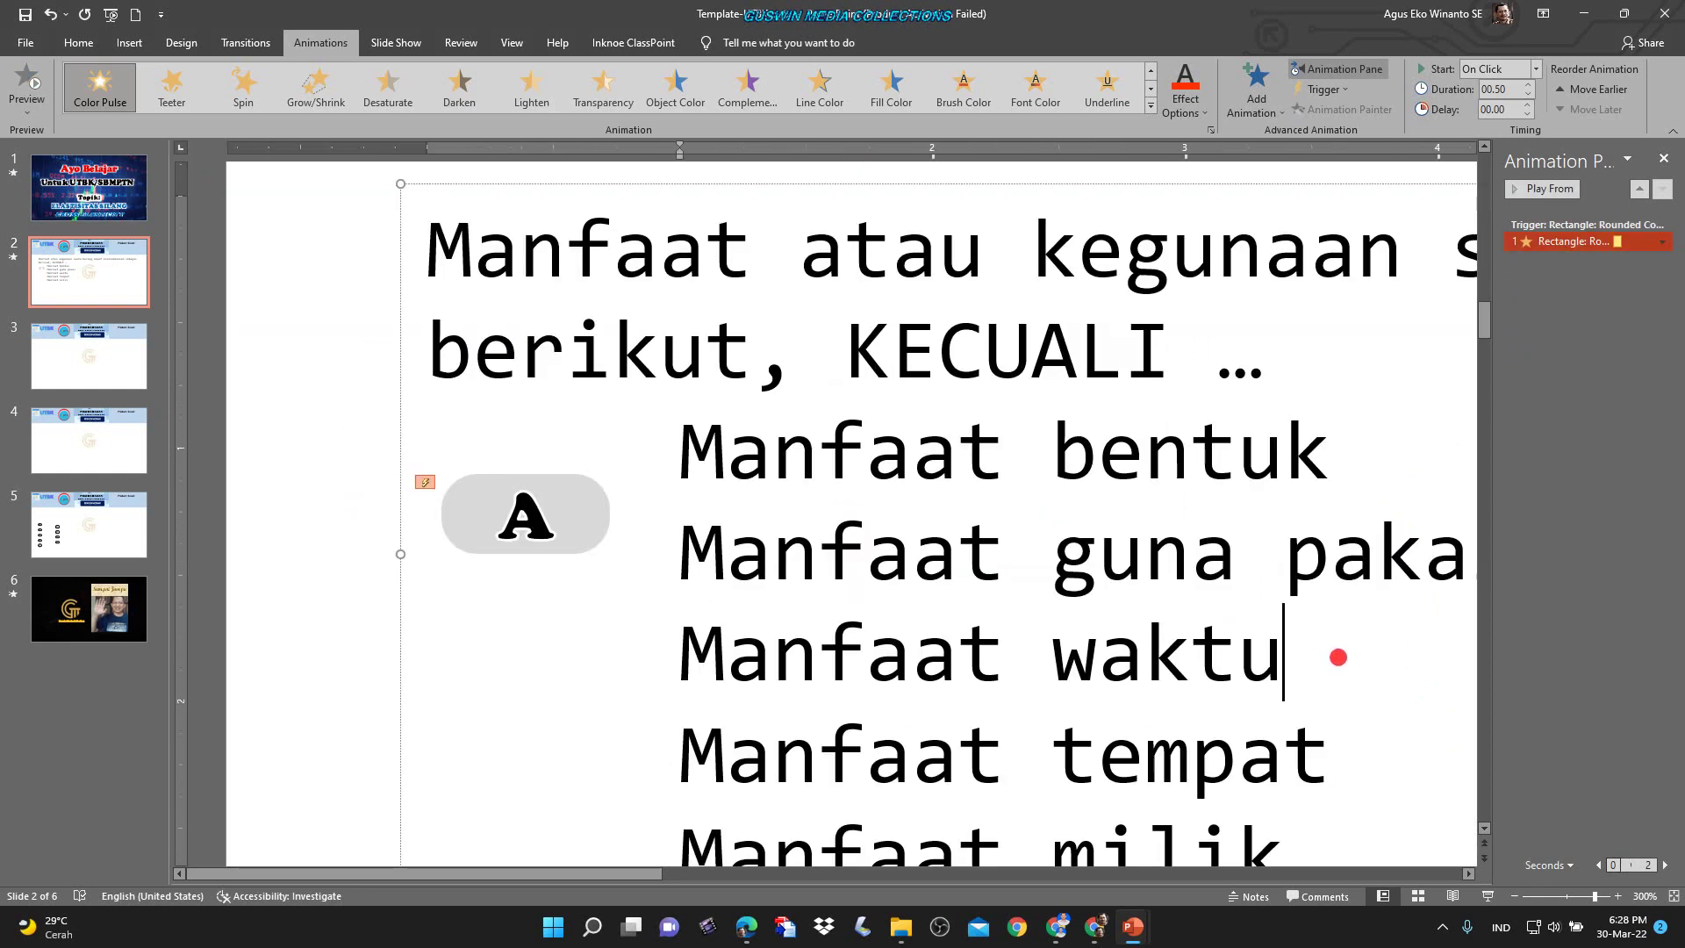
# Run the slide show from slide 2, test the "A" button's shortened Color Pulse animation, and return to editing.
pyautogui.click(1486, 894)
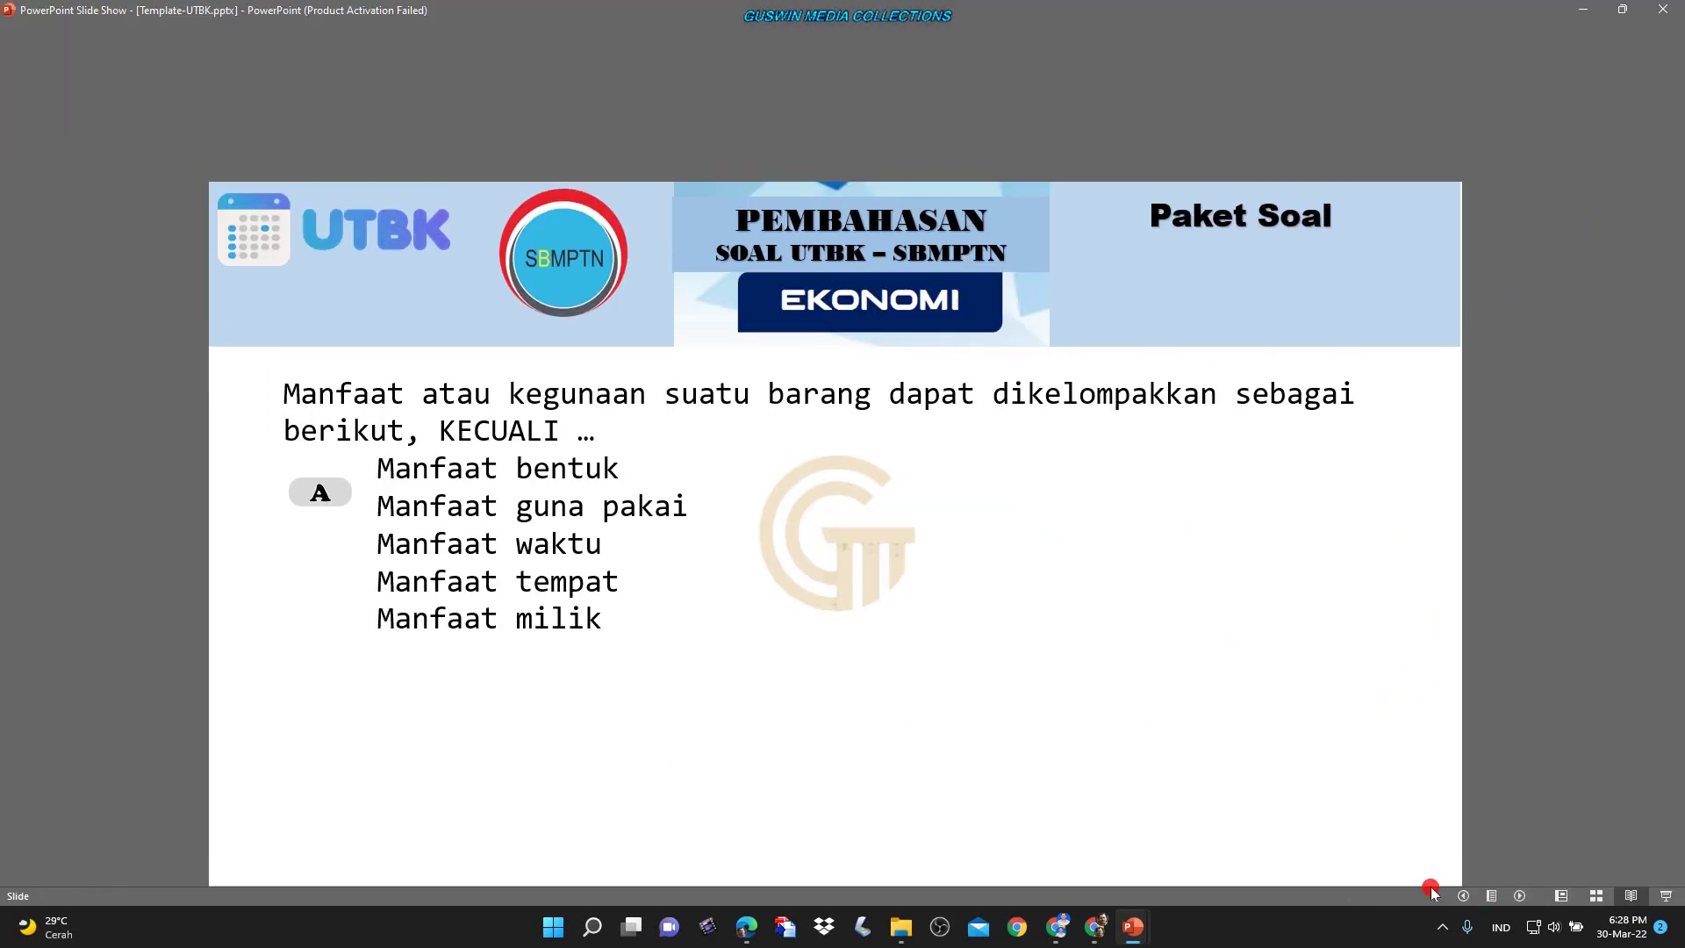
pyautogui.click(215, 402)
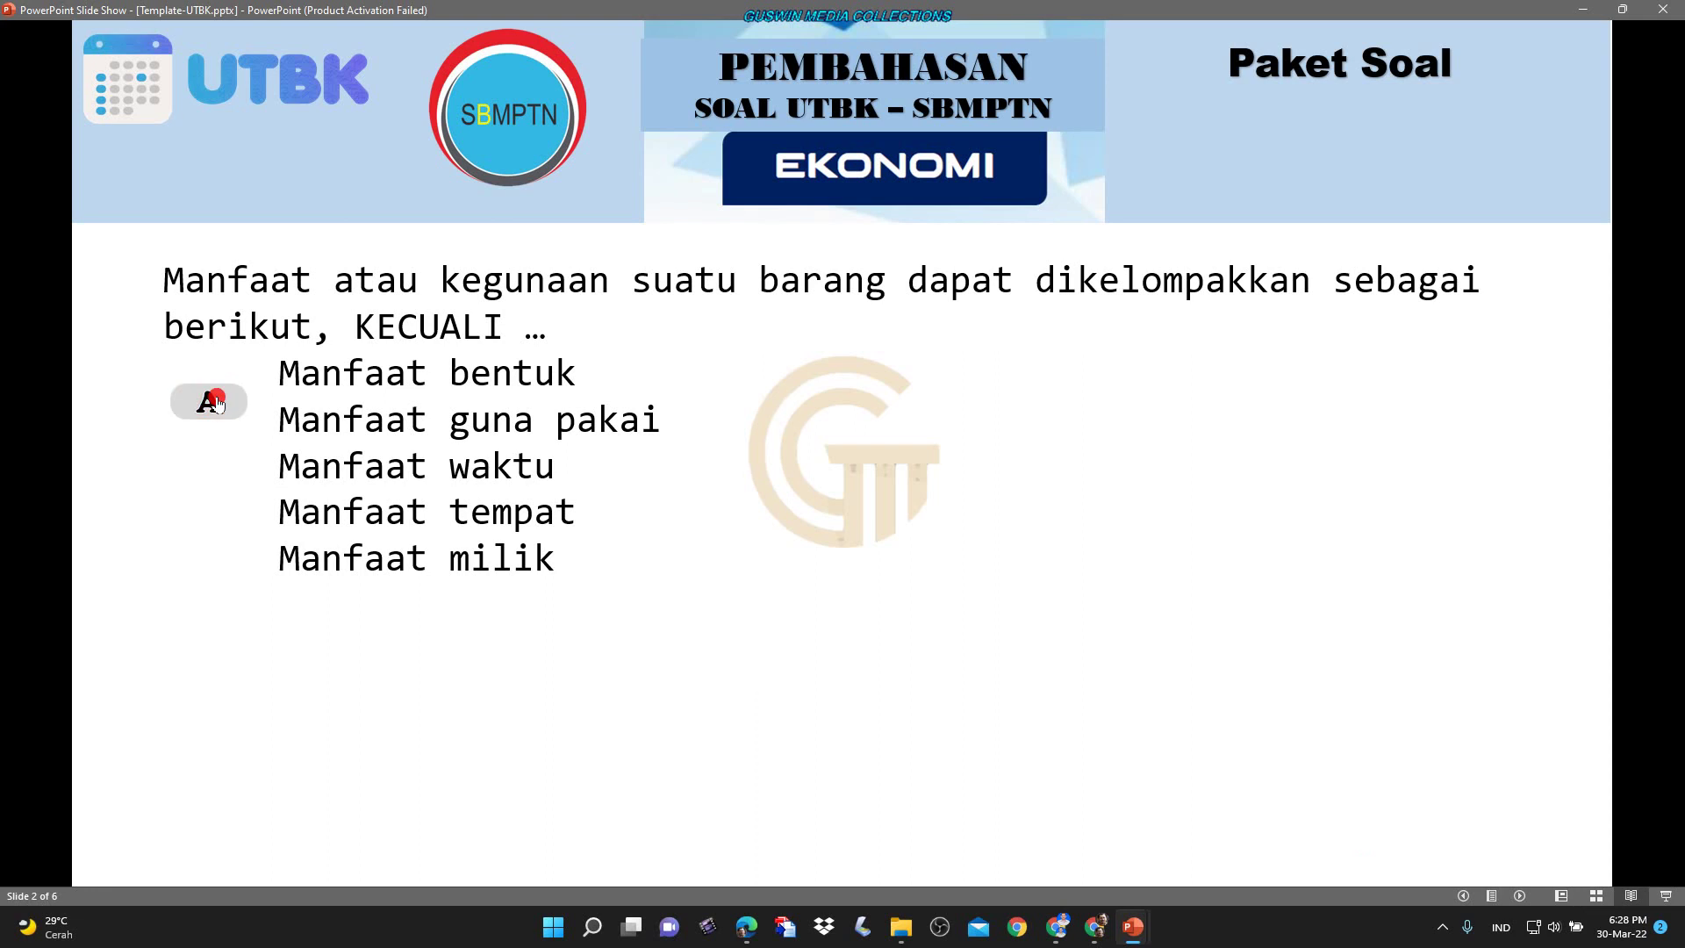
pyautogui.click(214, 406)
pyautogui.press('Escape')
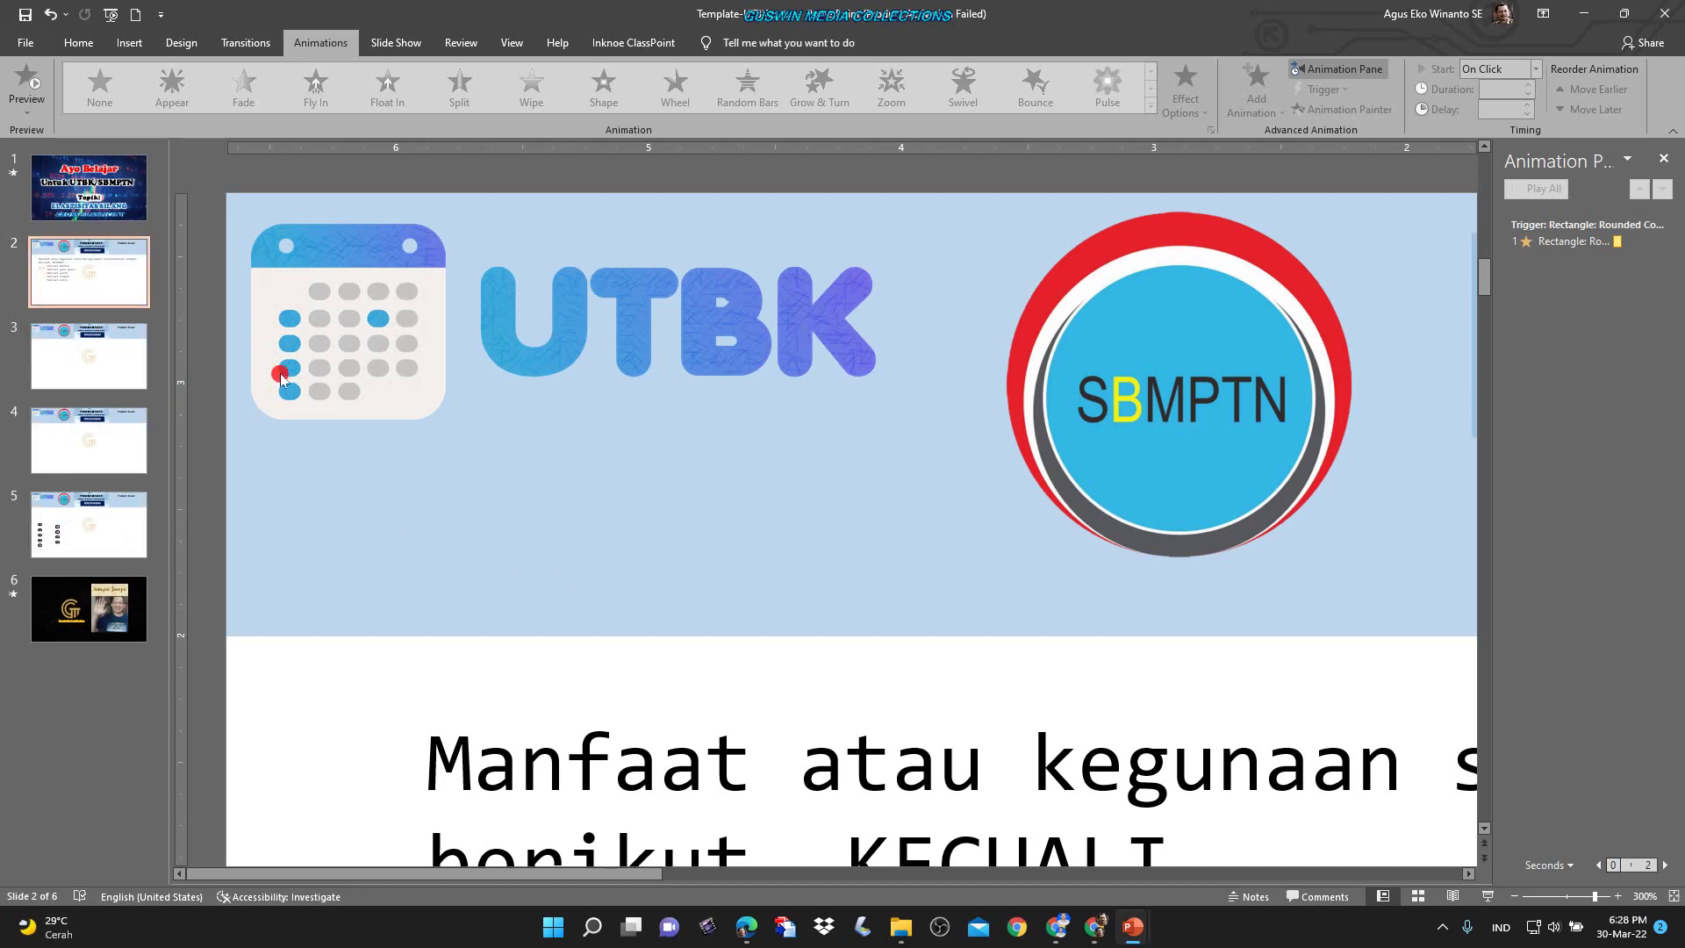
# Move the "A" button close to the "Manfaat bentuk" option and narrow it to about 0.55" wide.
pyautogui.scroll(-10, 463, 500)
pyautogui.click(387, 605)
pyautogui.moveTo(387, 605); pyautogui.dragTo(403, 581)
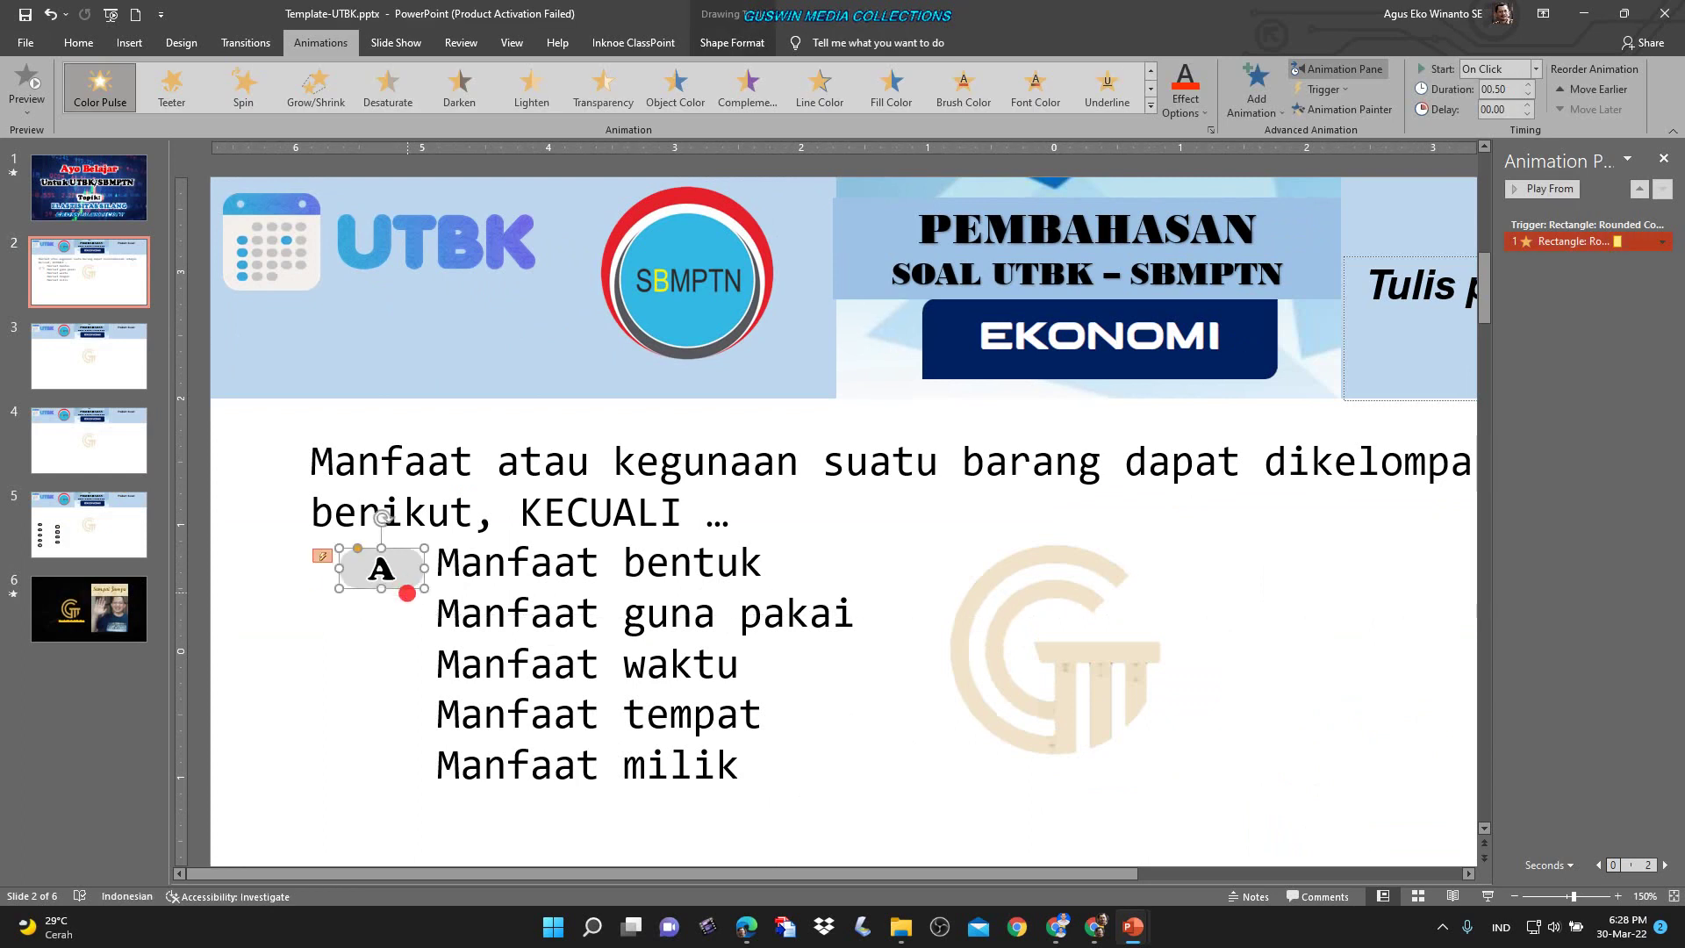
pyautogui.keyDown('ctrl'); pyautogui.scroll(10, 402, 582); pyautogui.keyUp('ctrl')
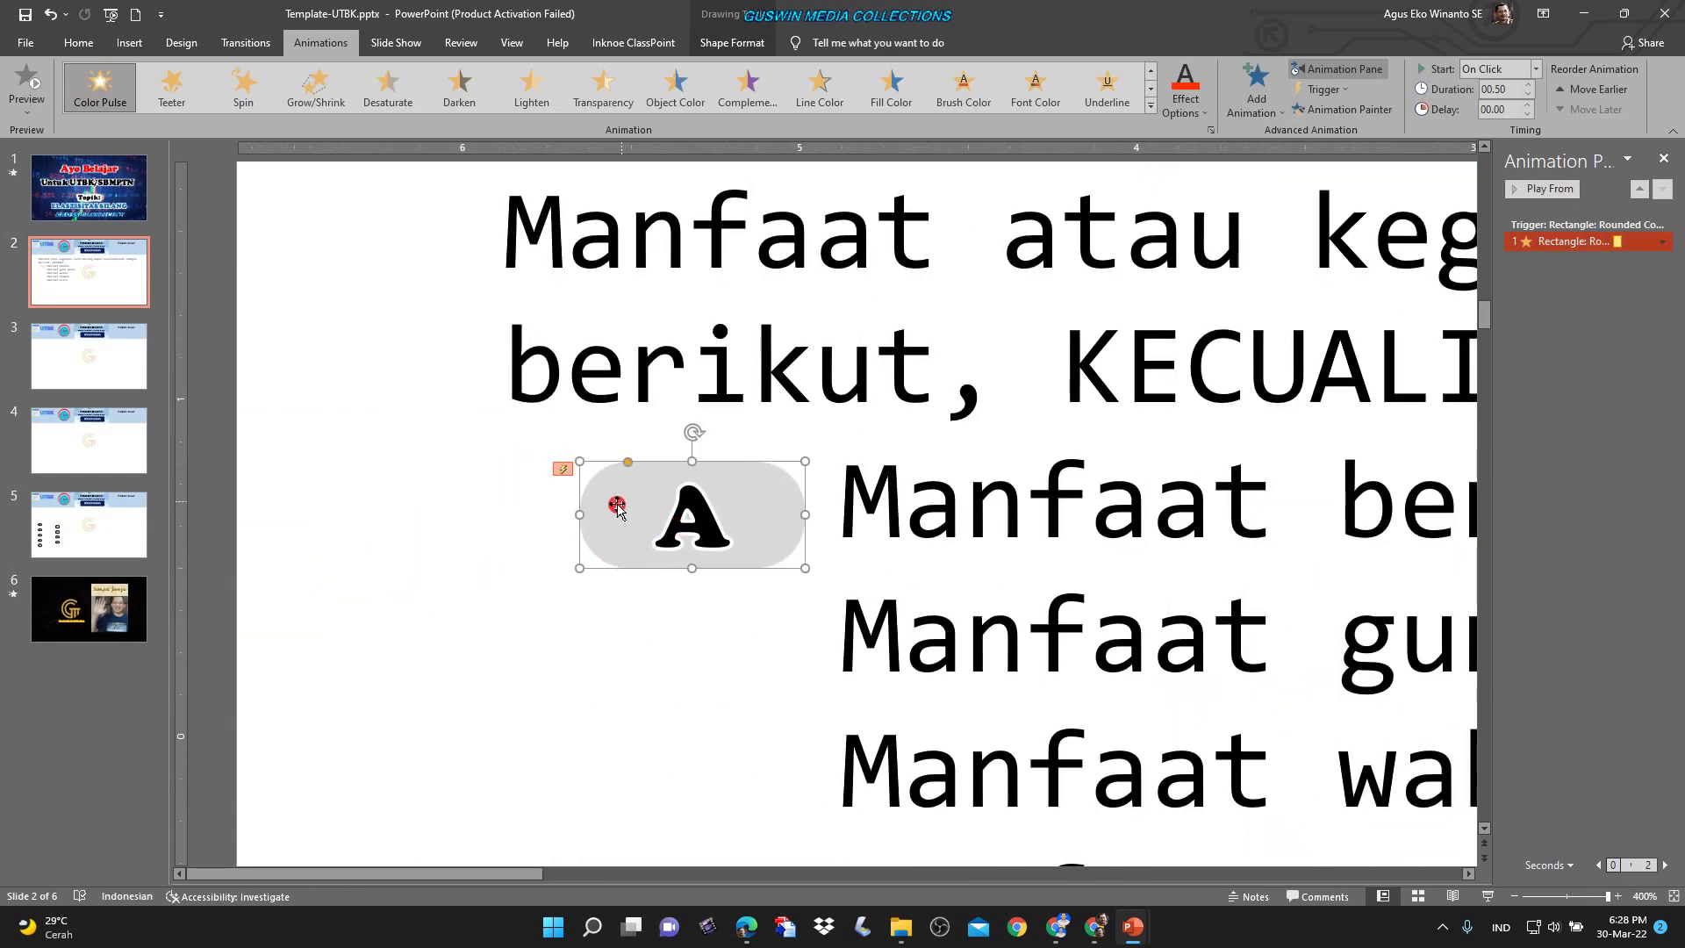
pyautogui.moveTo(579, 514); pyautogui.dragTo(592, 515)
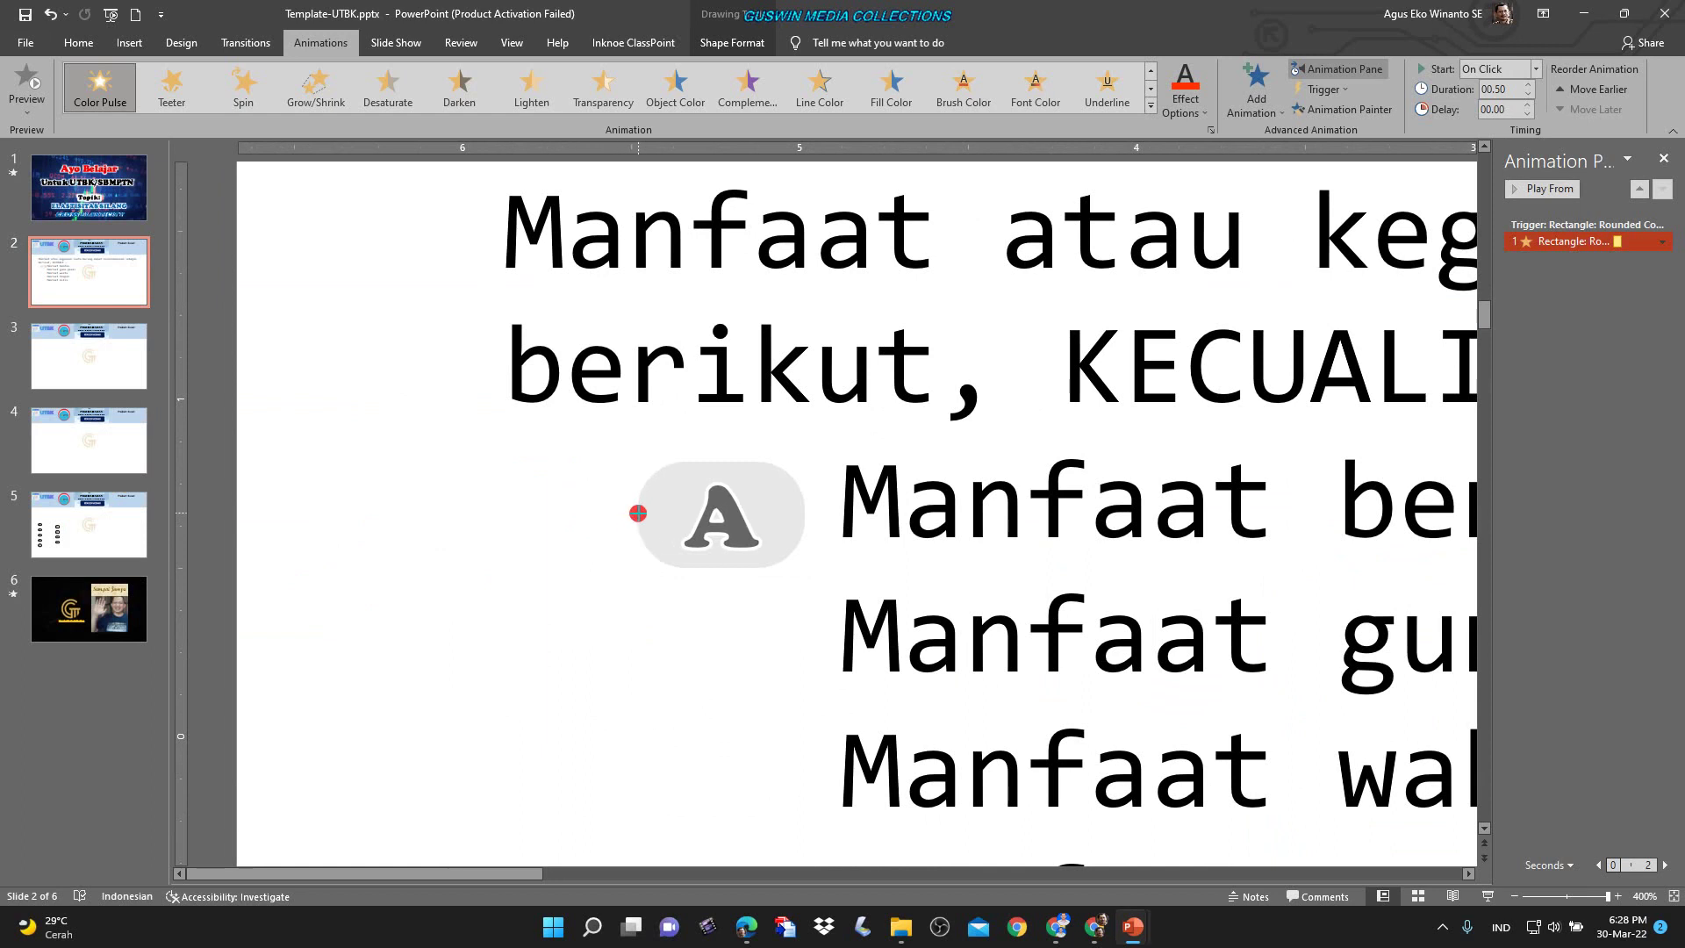
pyautogui.click(621, 507)
# Duplicate the animated "A" button four times, stacking the copies beside the remaining four answer options.
pyautogui.scroll(-5, 780, 596)
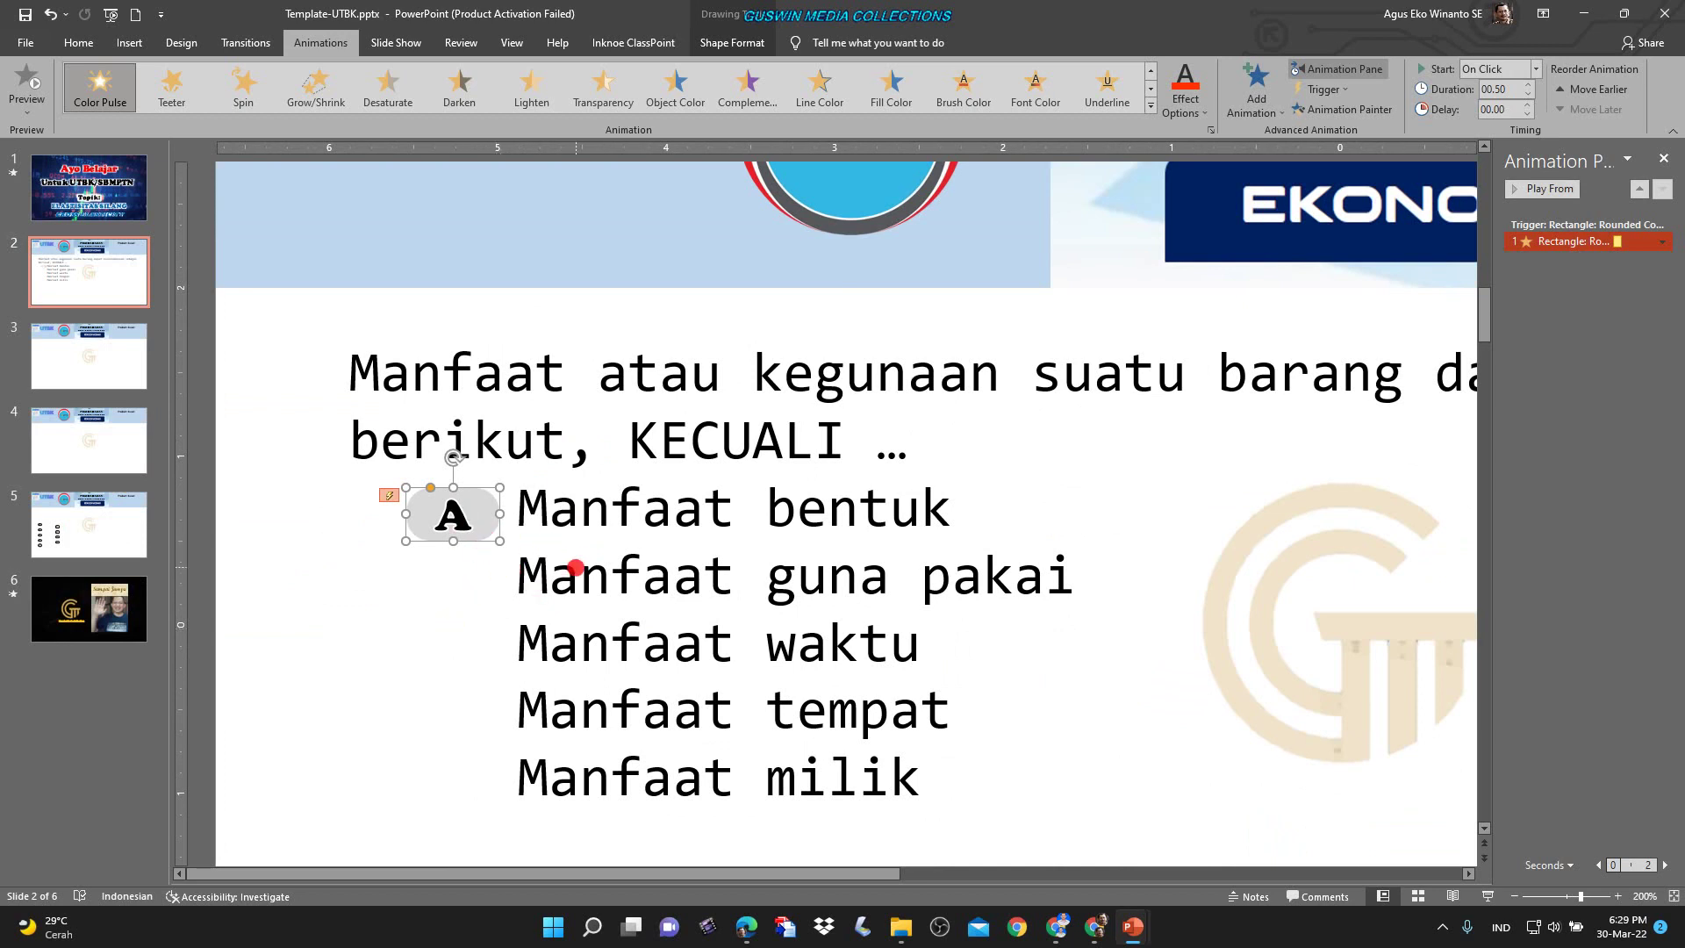
pyautogui.hotkey('ctrl', 'd')
pyautogui.moveTo(491, 569); pyautogui.dragTo(460, 596)
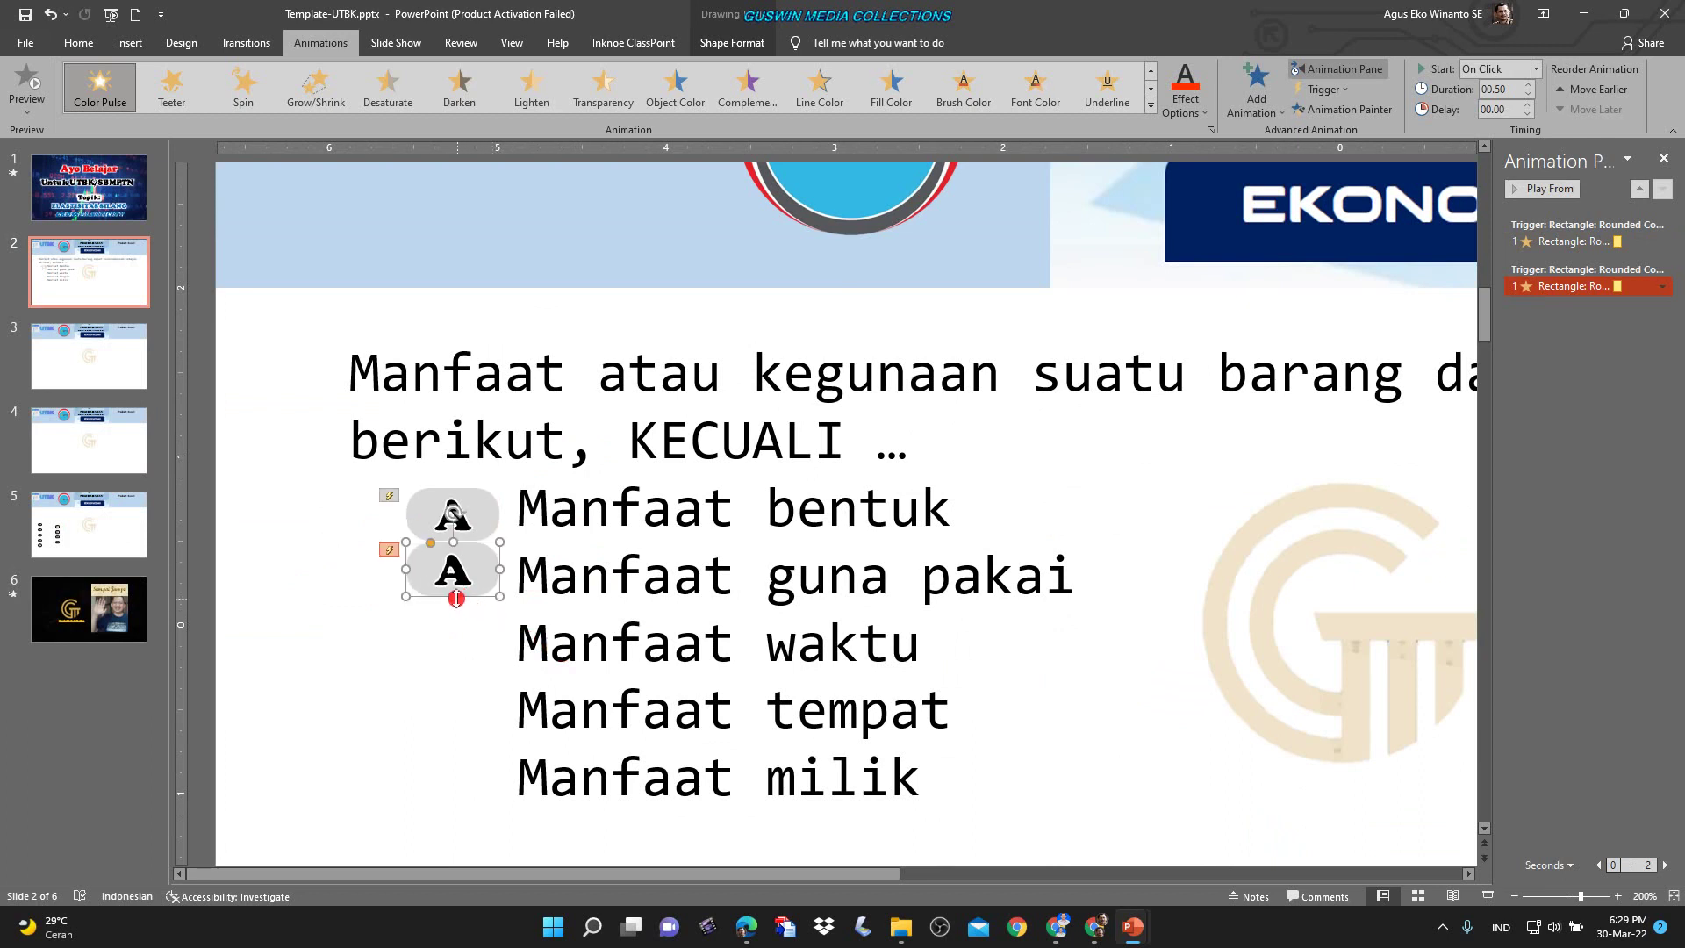
pyautogui.moveTo(466, 595); pyautogui.dragTo(474, 715)
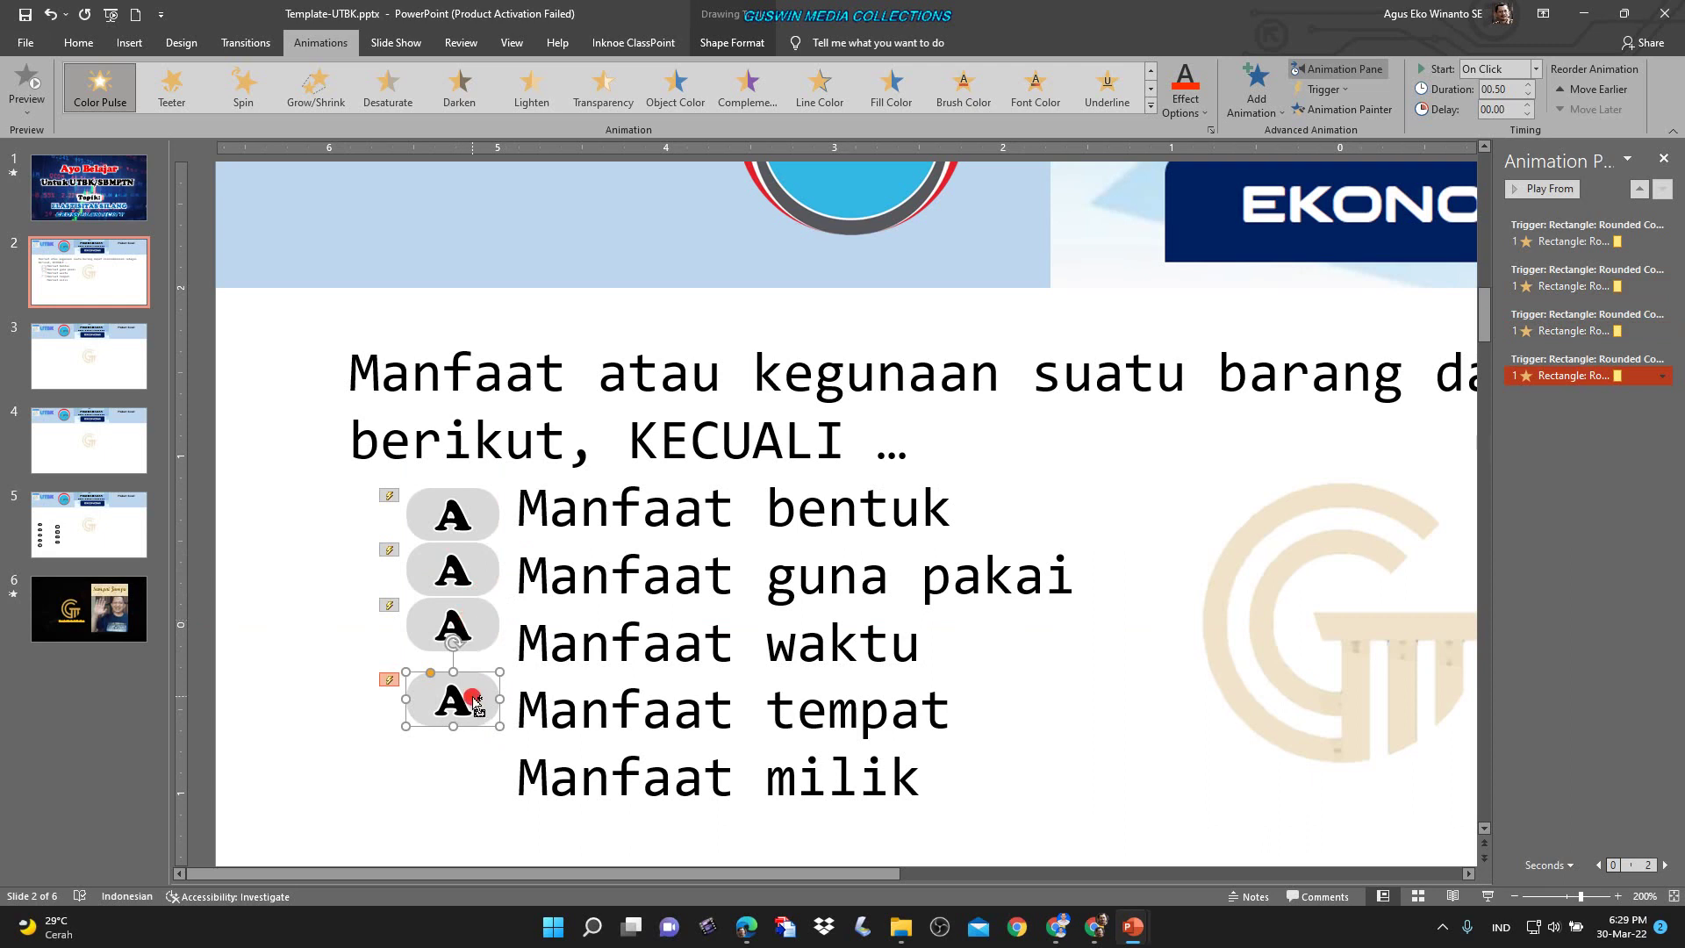
pyautogui.moveTo(469, 725); pyautogui.dragTo(472, 800)
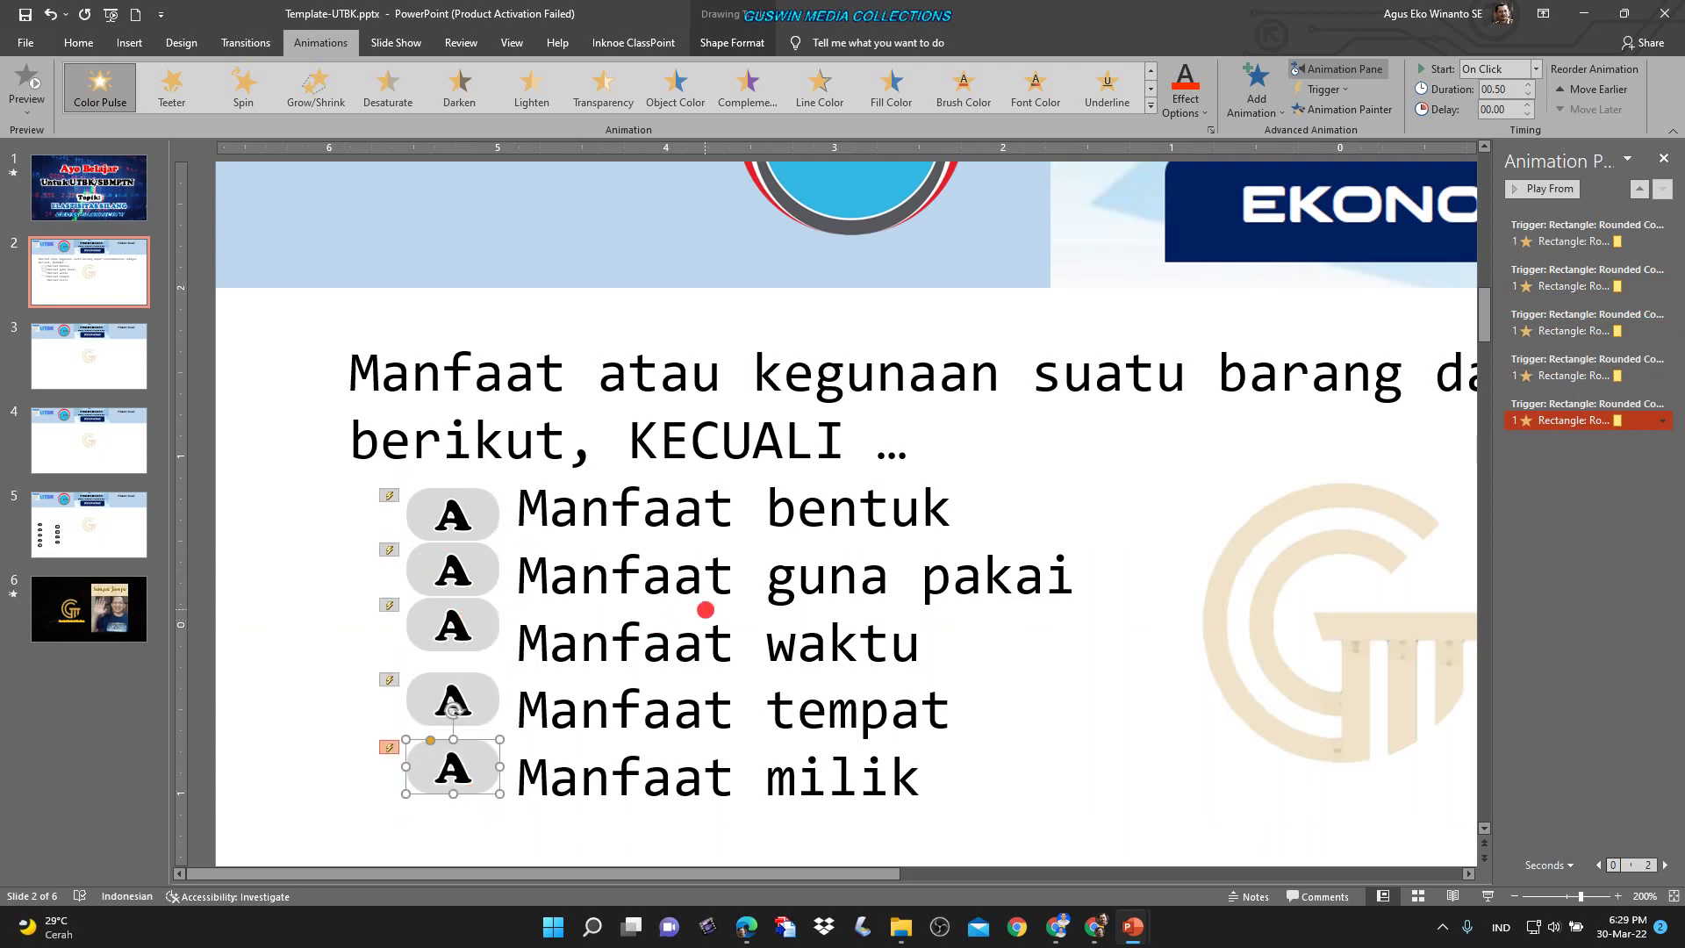
pyautogui.click(730, 641)
# Relabel the four copied buttons below "A" as B, C, D and E in order.
pyautogui.doubleClick(450, 570)
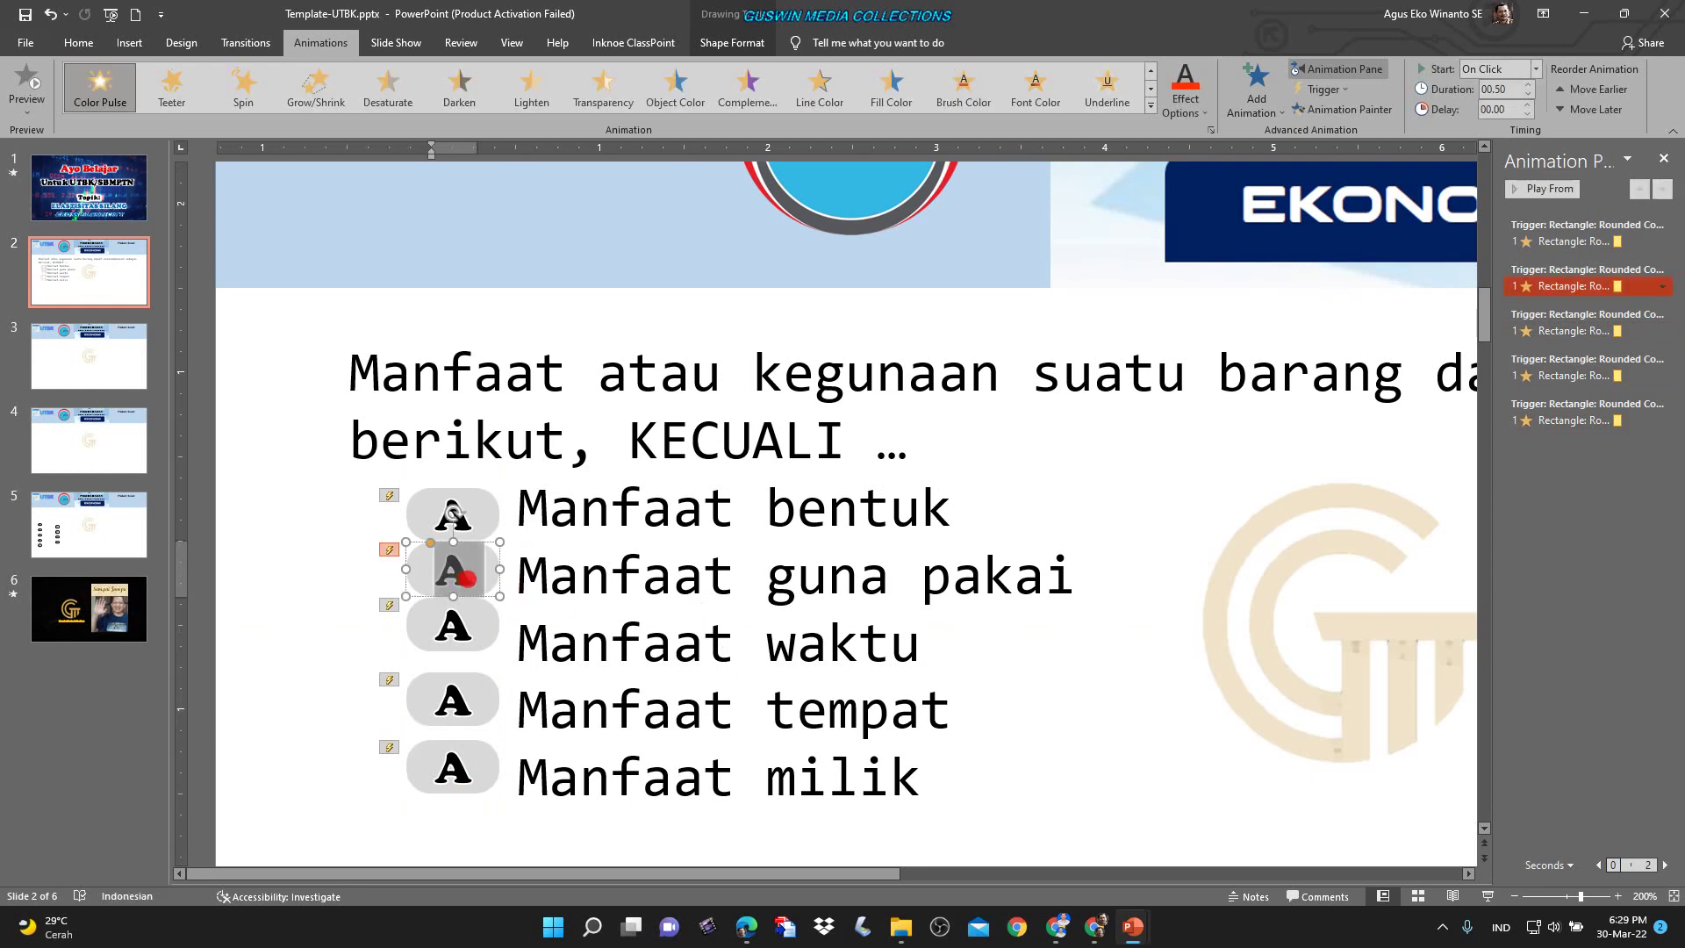
pyautogui.write('B')
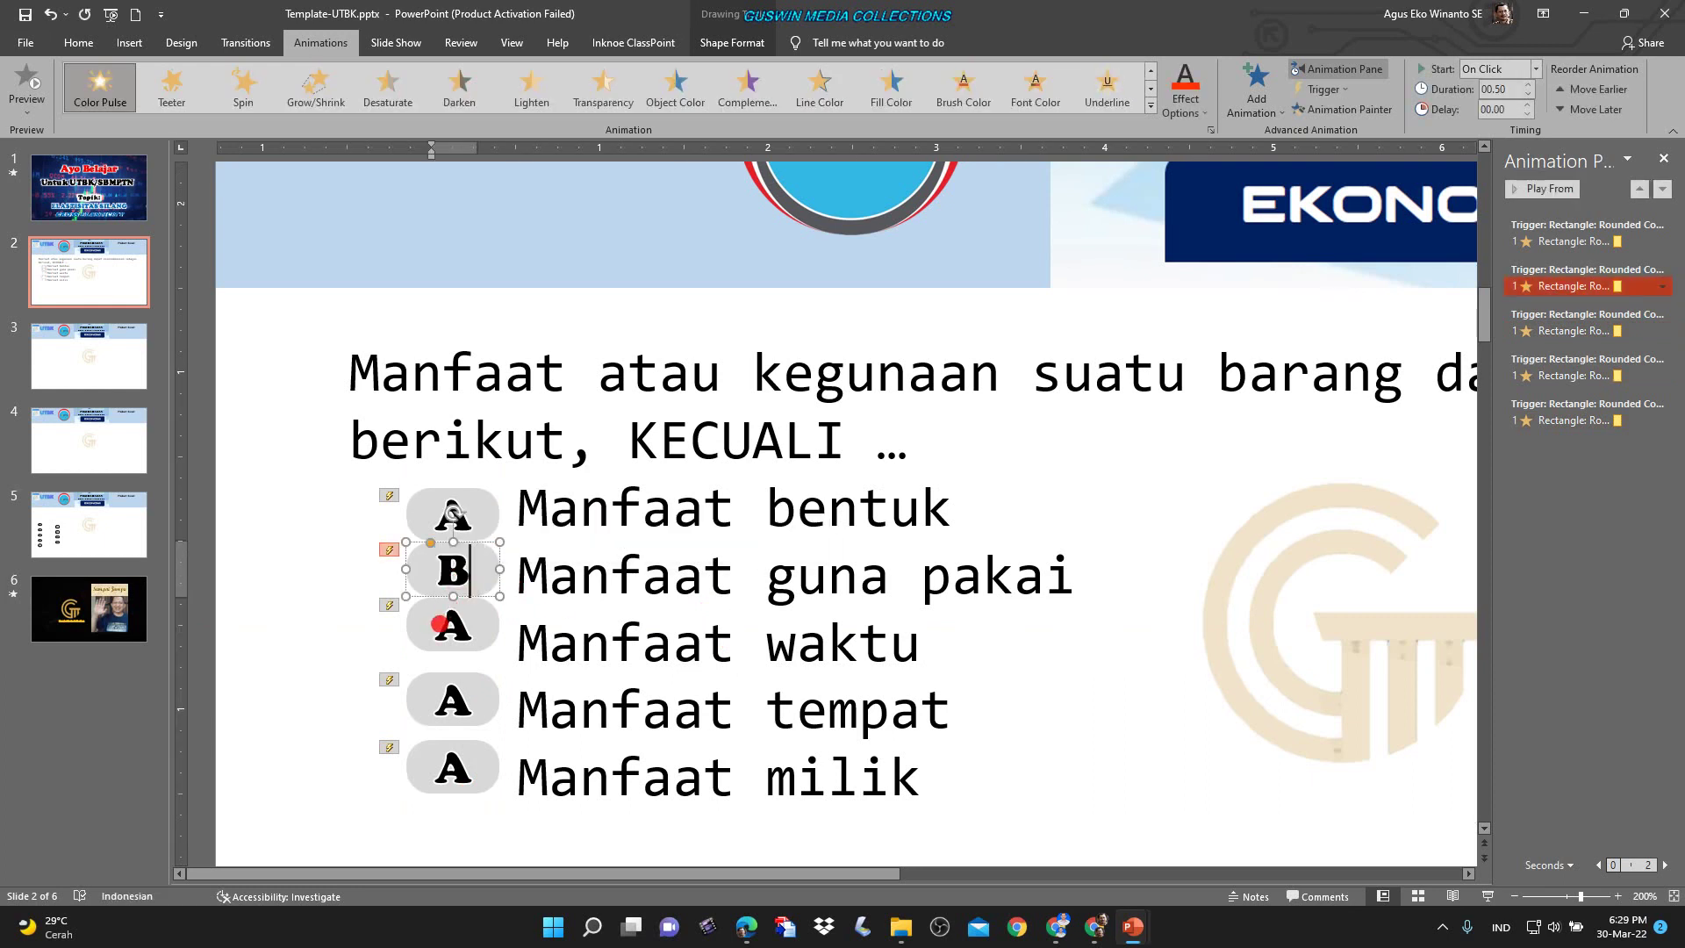
pyautogui.doubleClick(440, 624)
pyautogui.write('C')
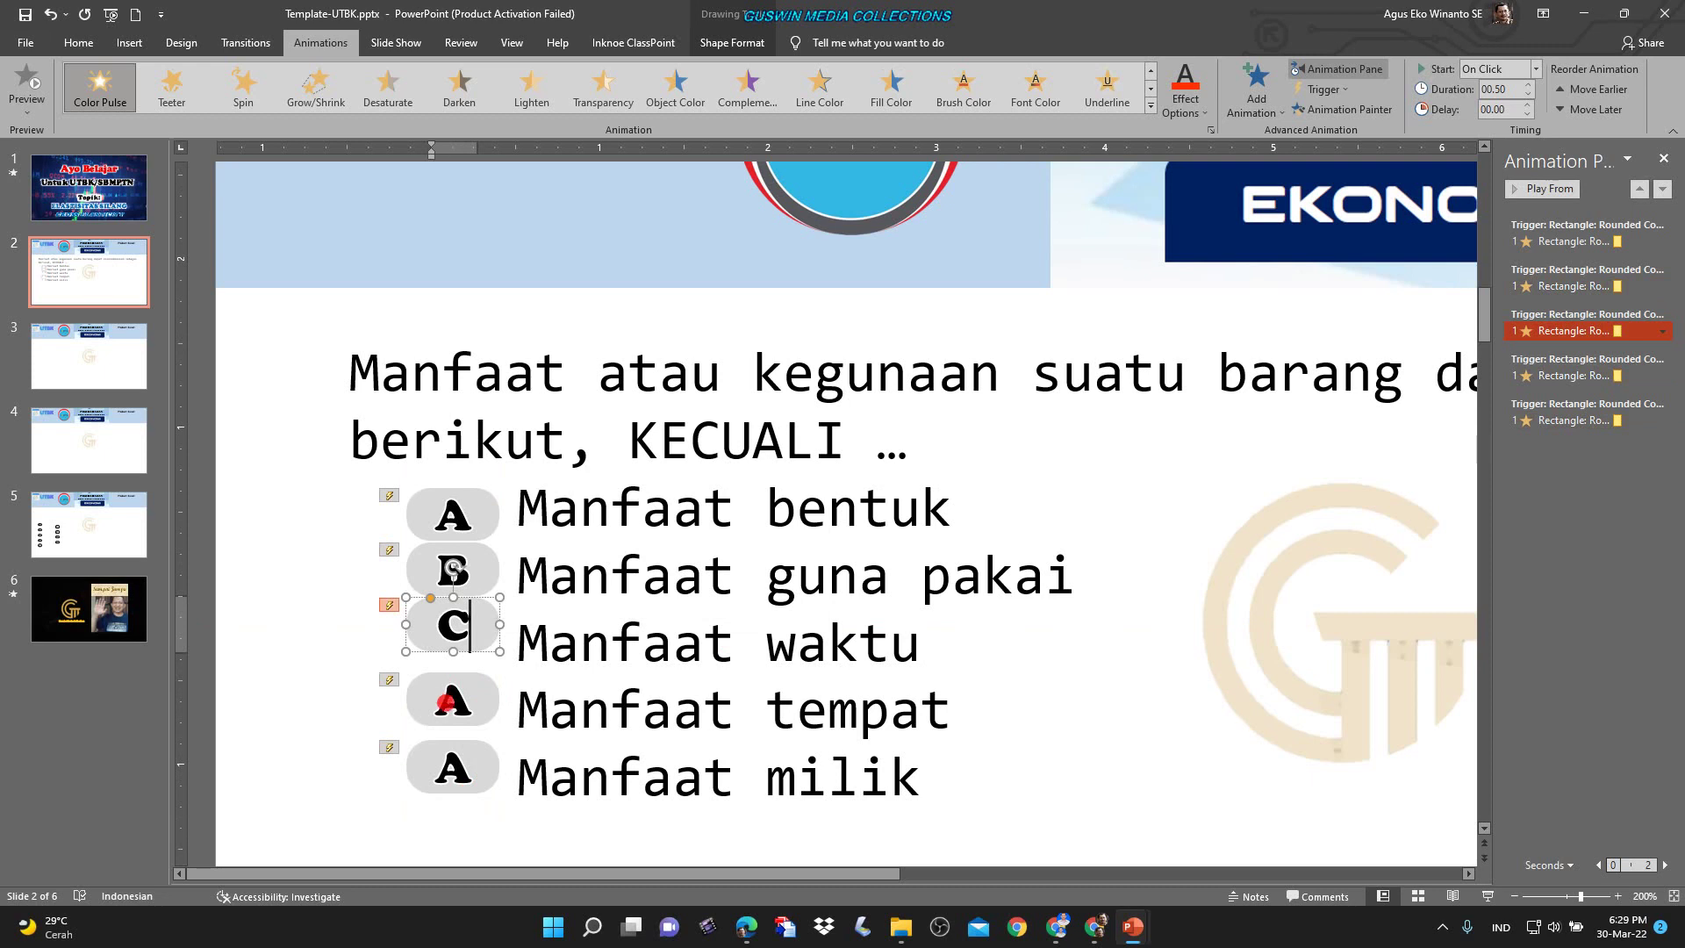
pyautogui.doubleClick(448, 699)
pyautogui.write('D')
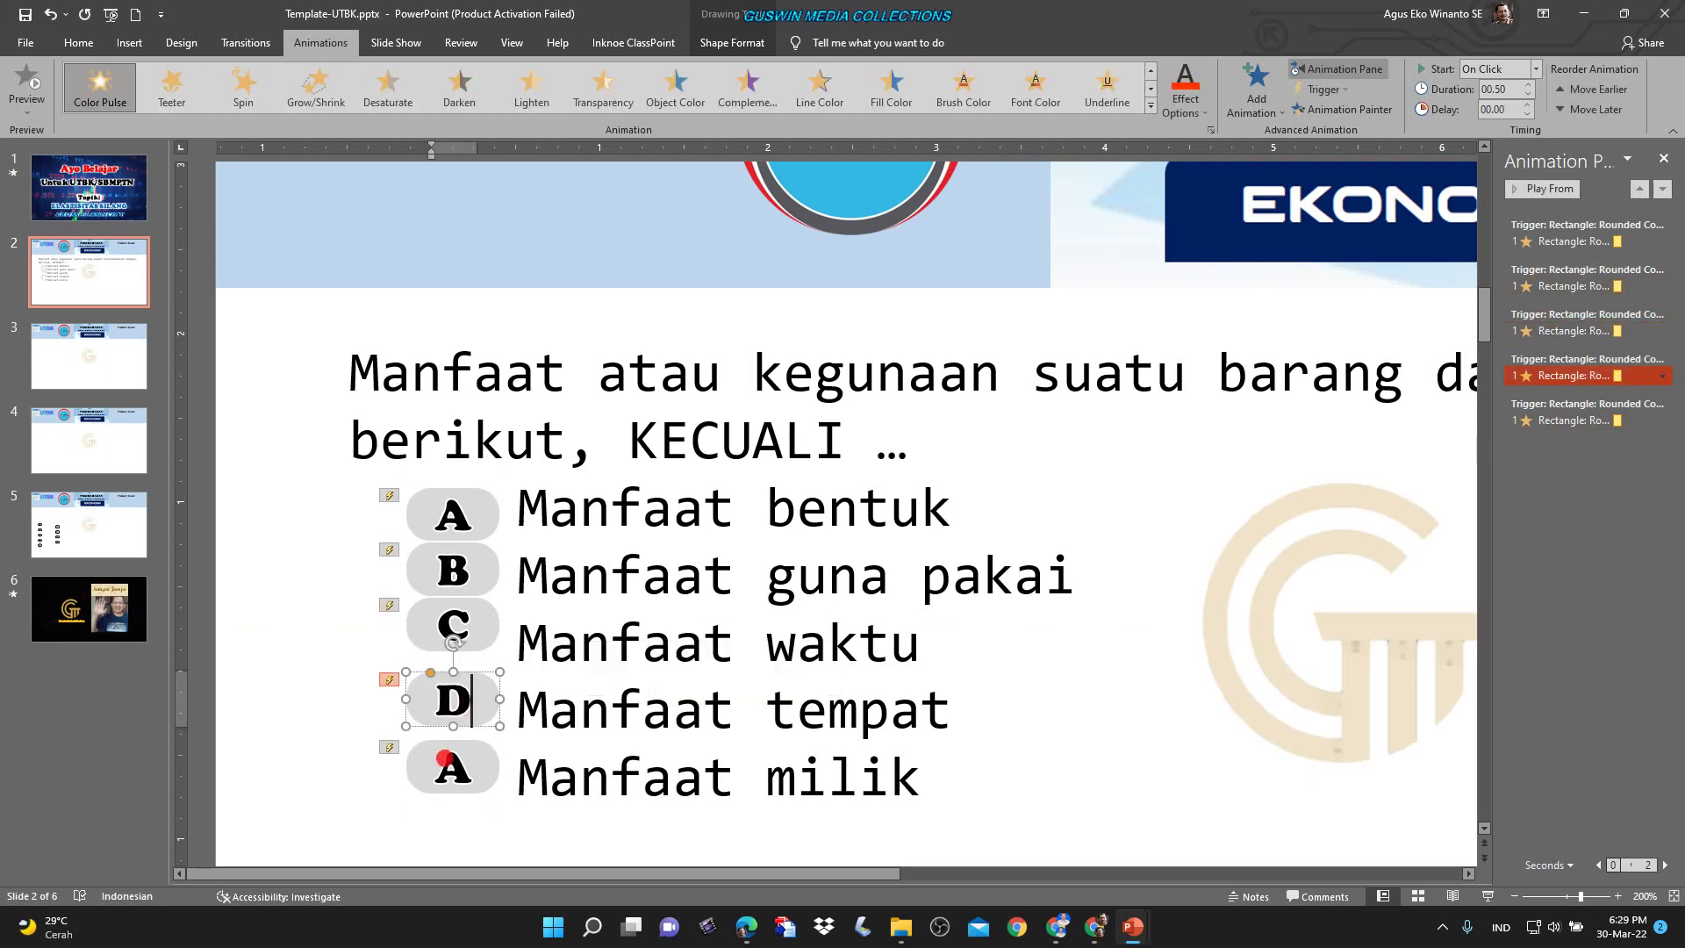
pyautogui.doubleClick(467, 771)
pyautogui.write('E')
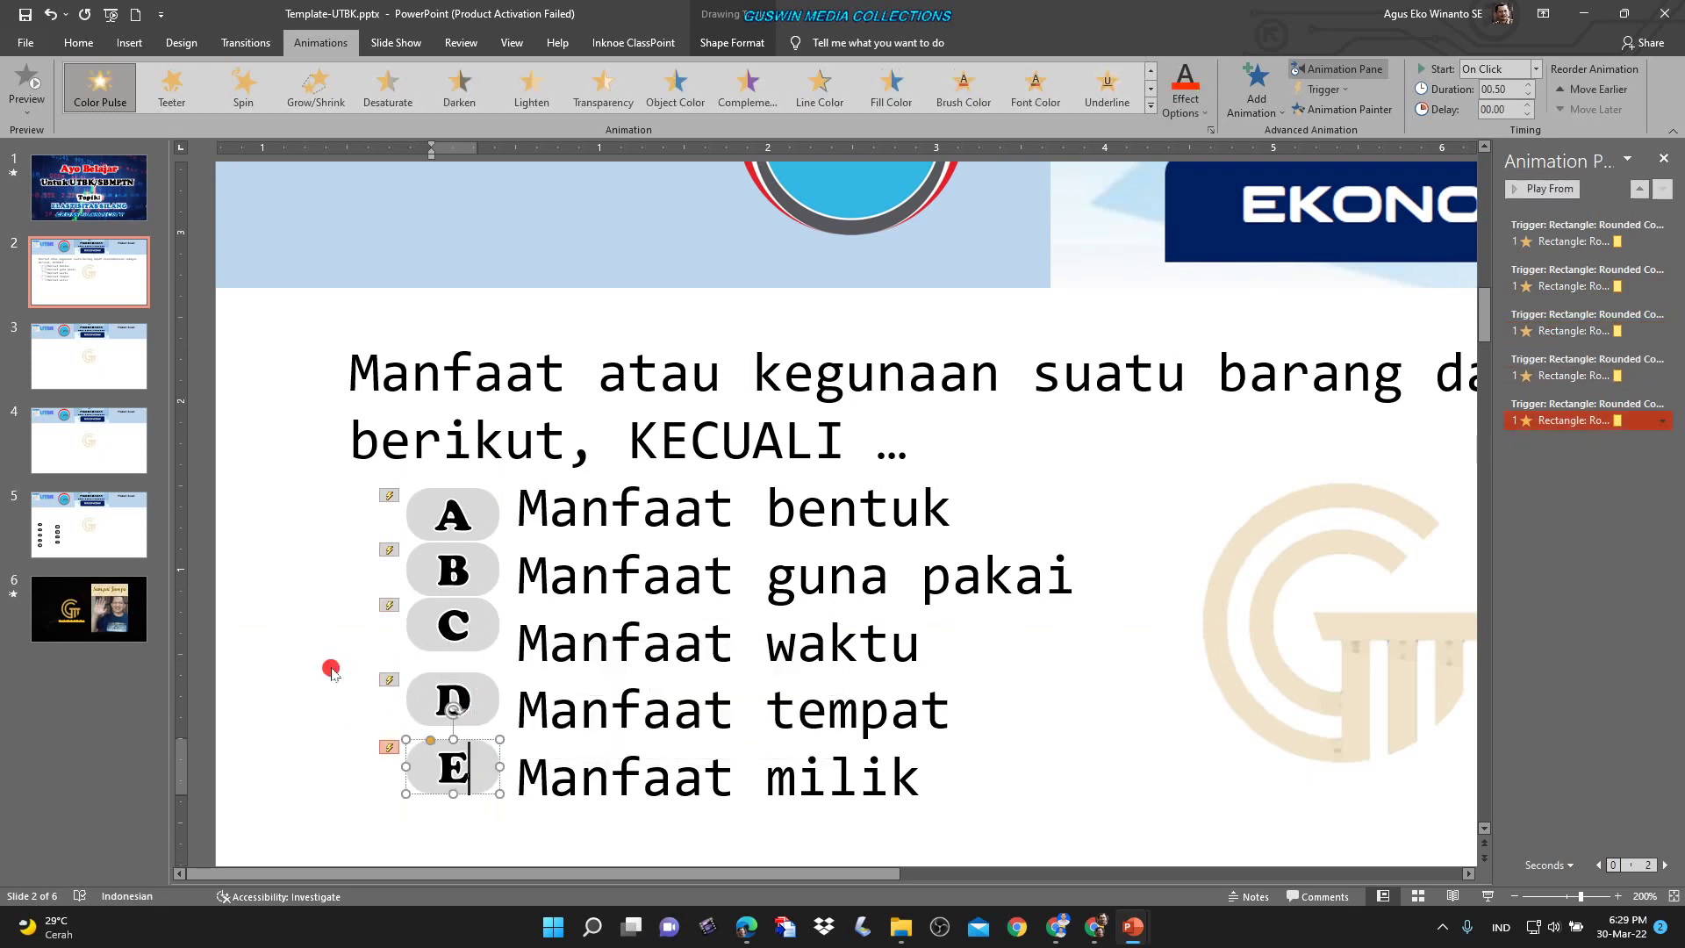
pyautogui.click(254, 659)
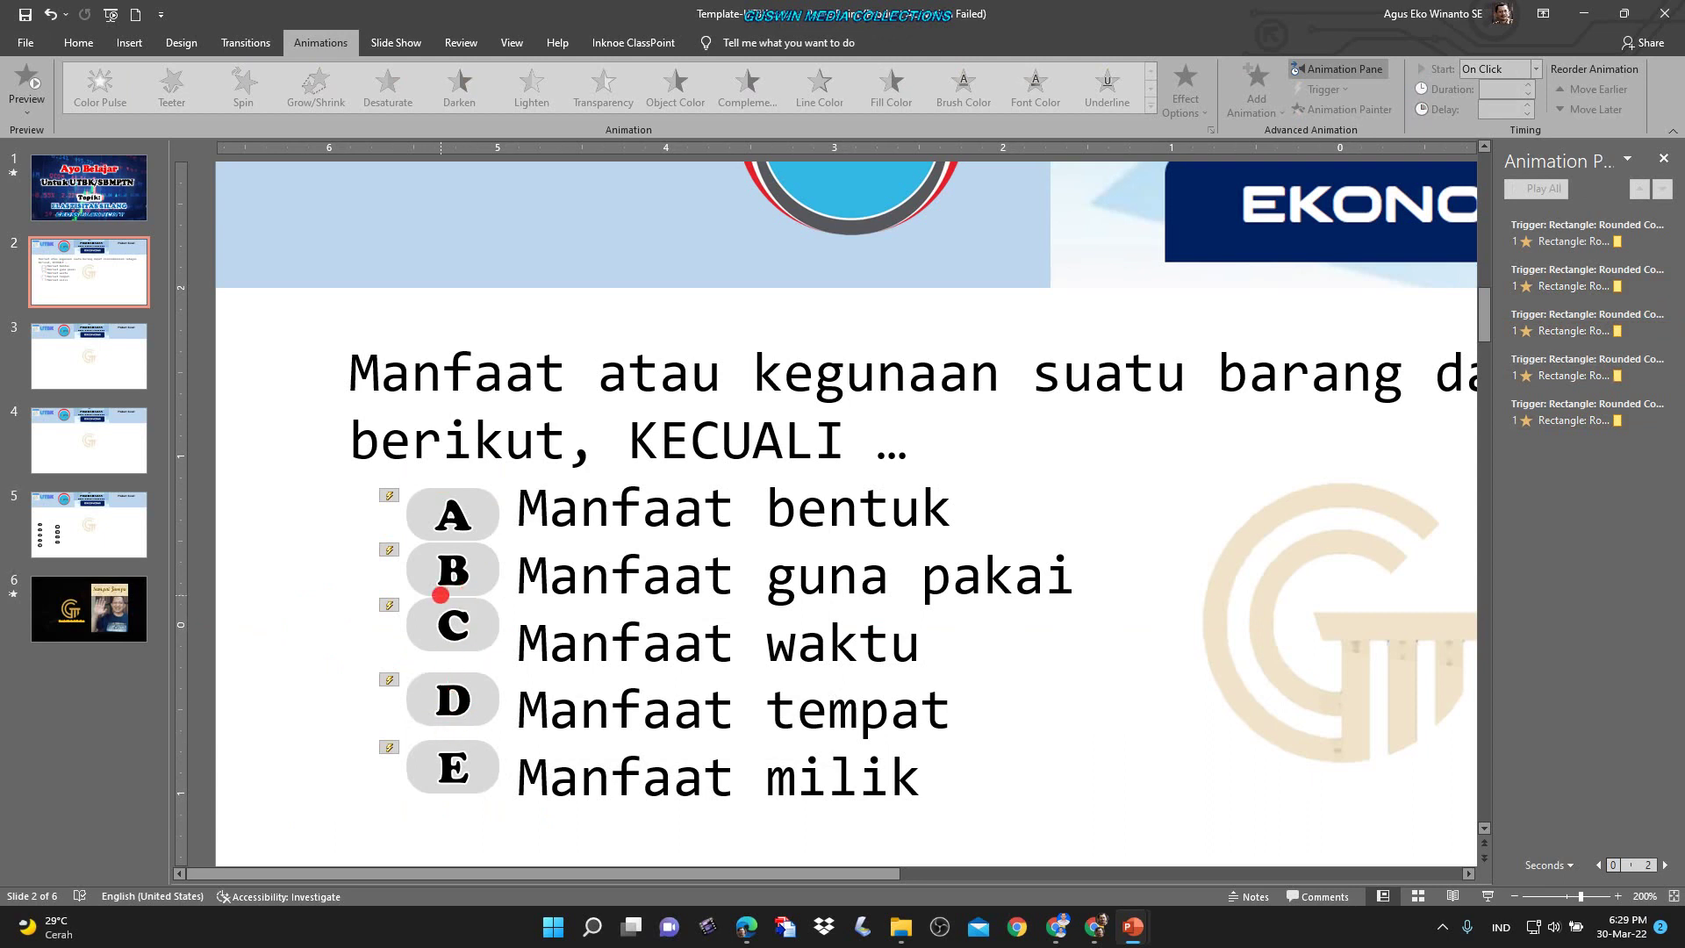
# Move the "A" button slightly up so it is level with the "Manfaat bentuk" option.
pyautogui.click(602, 621)
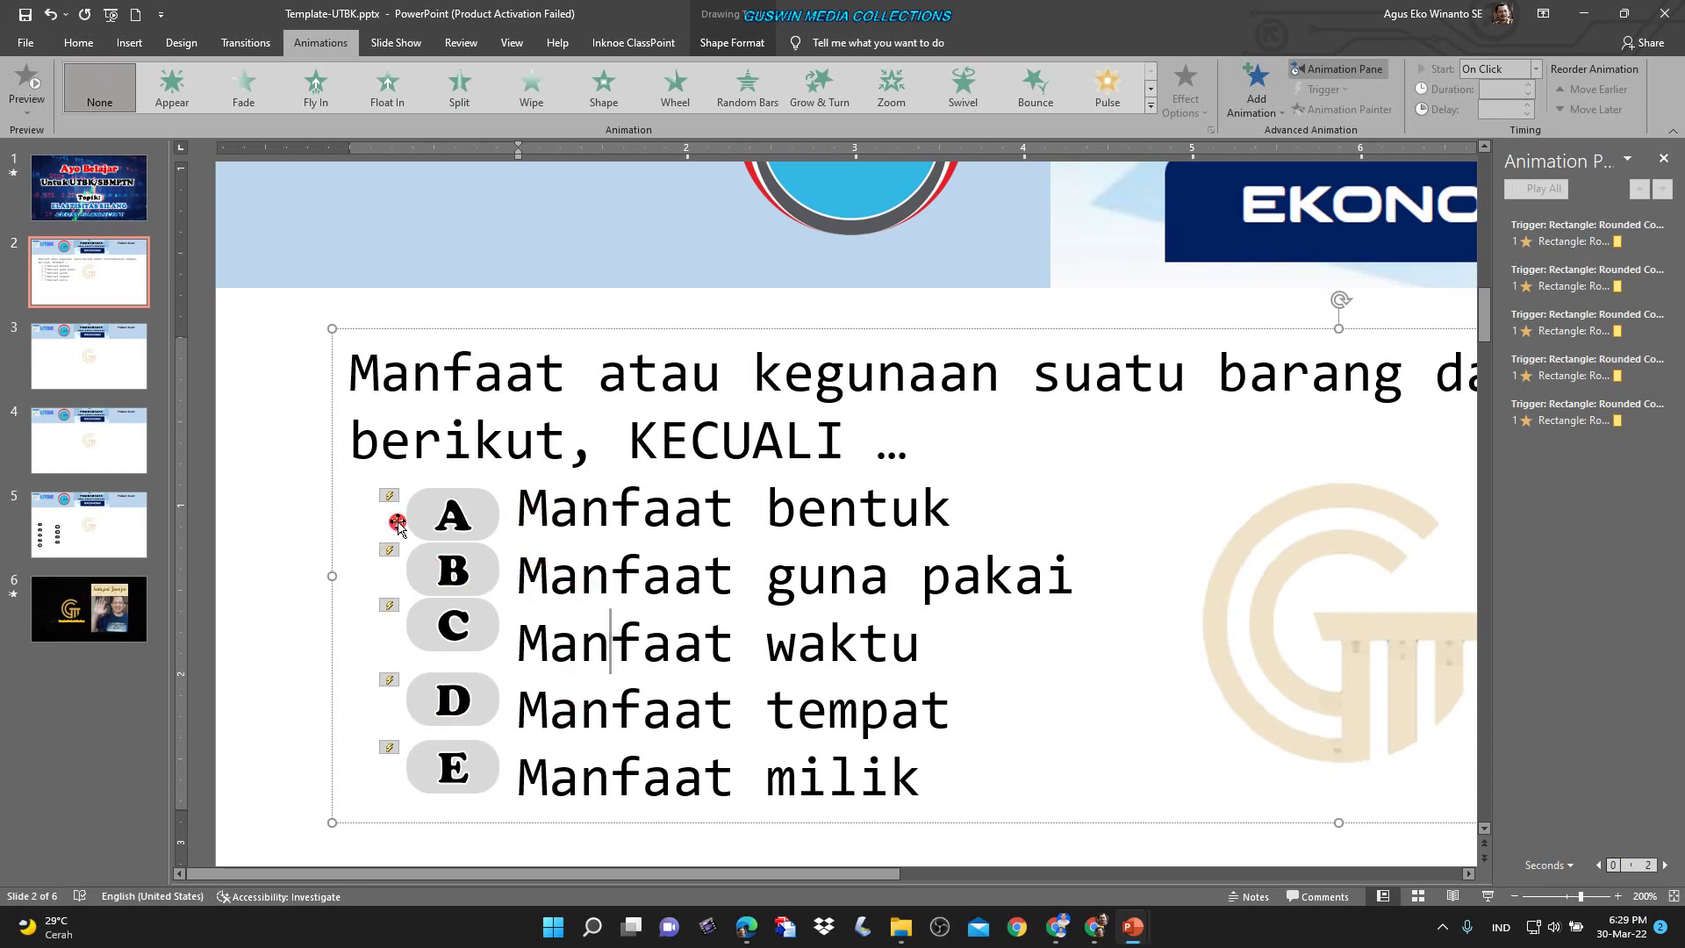
pyautogui.click(473, 527)
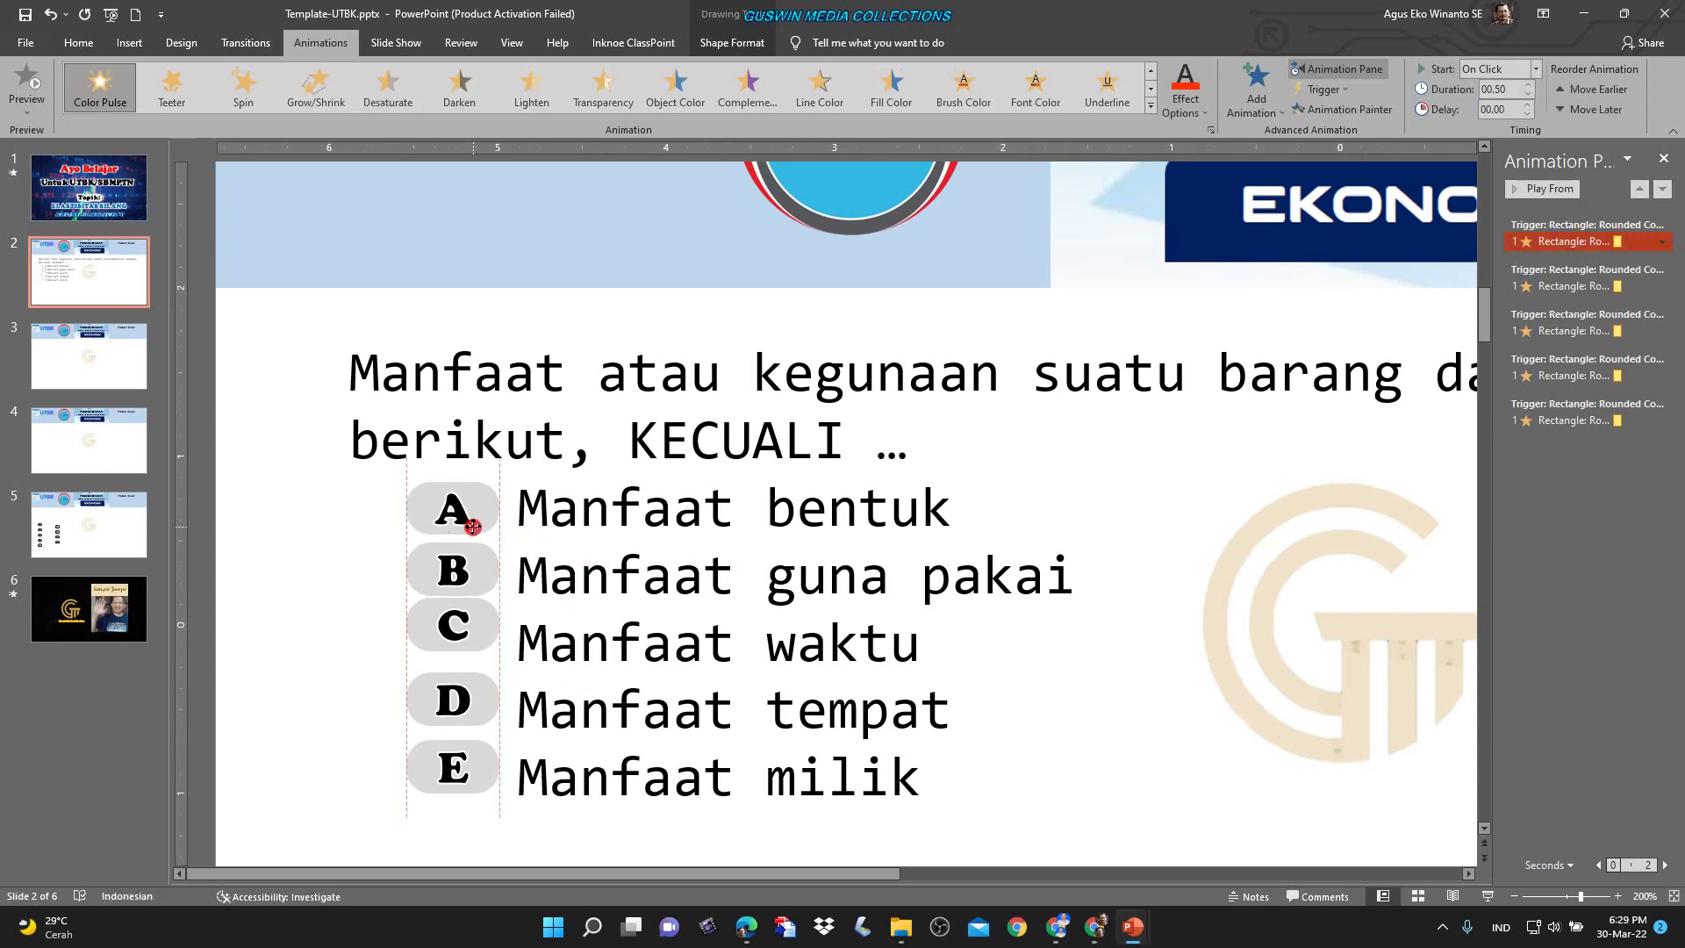
pyautogui.click(470, 525)
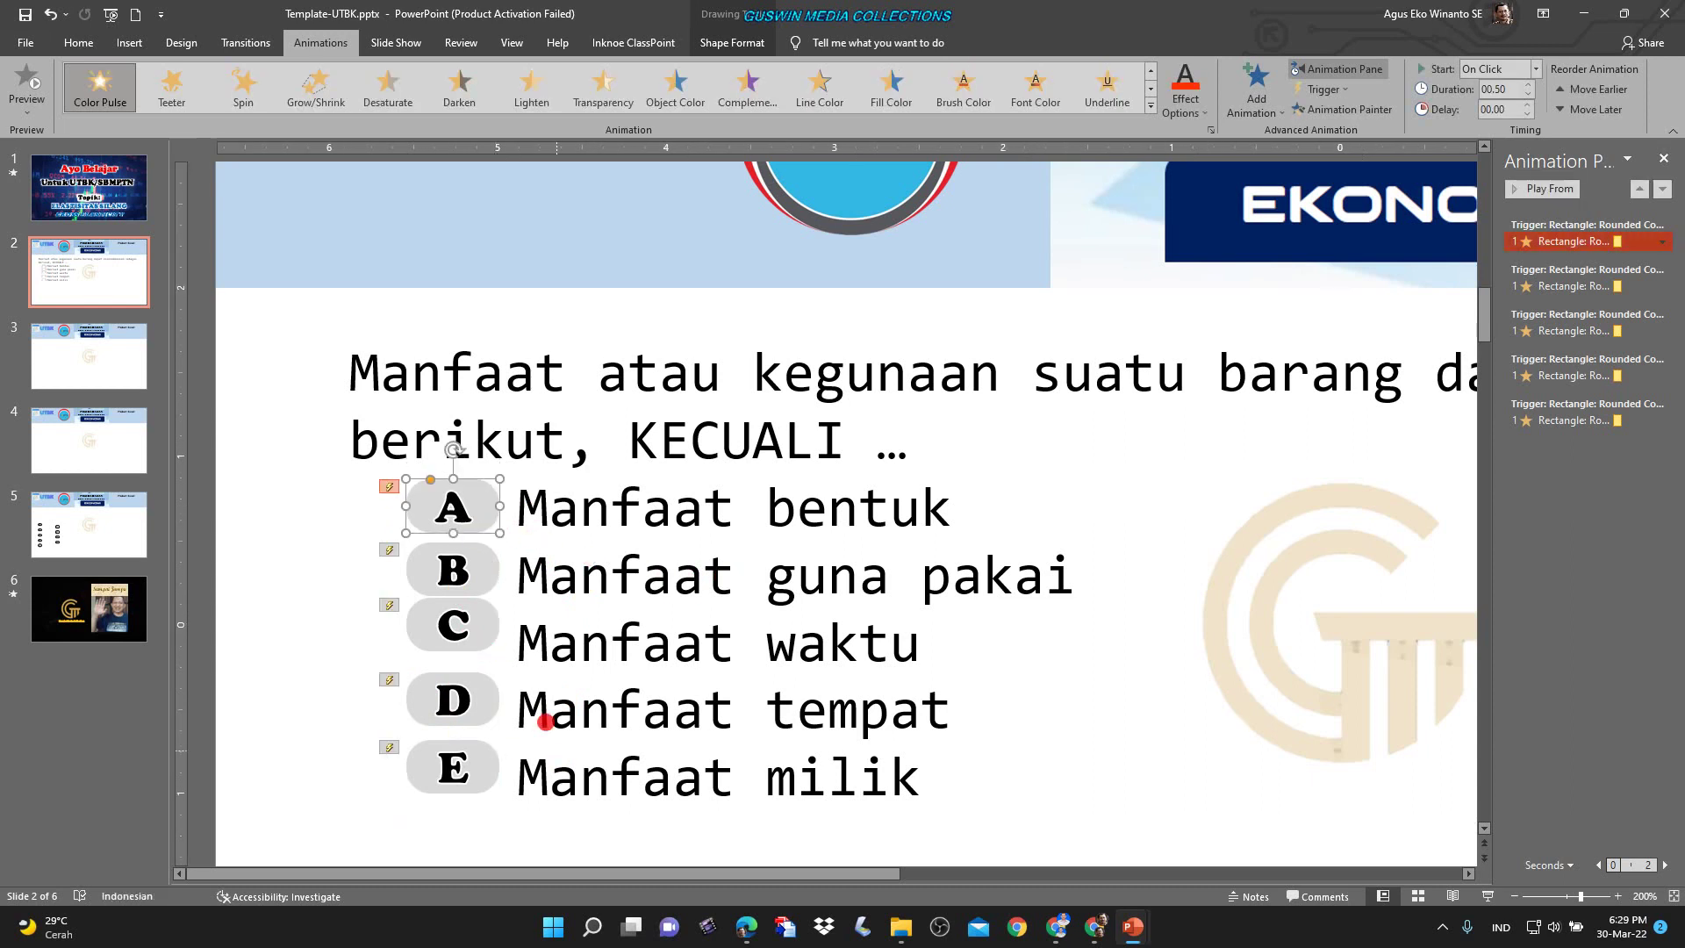
pyautogui.click(335, 513)
pyautogui.click(265, 458)
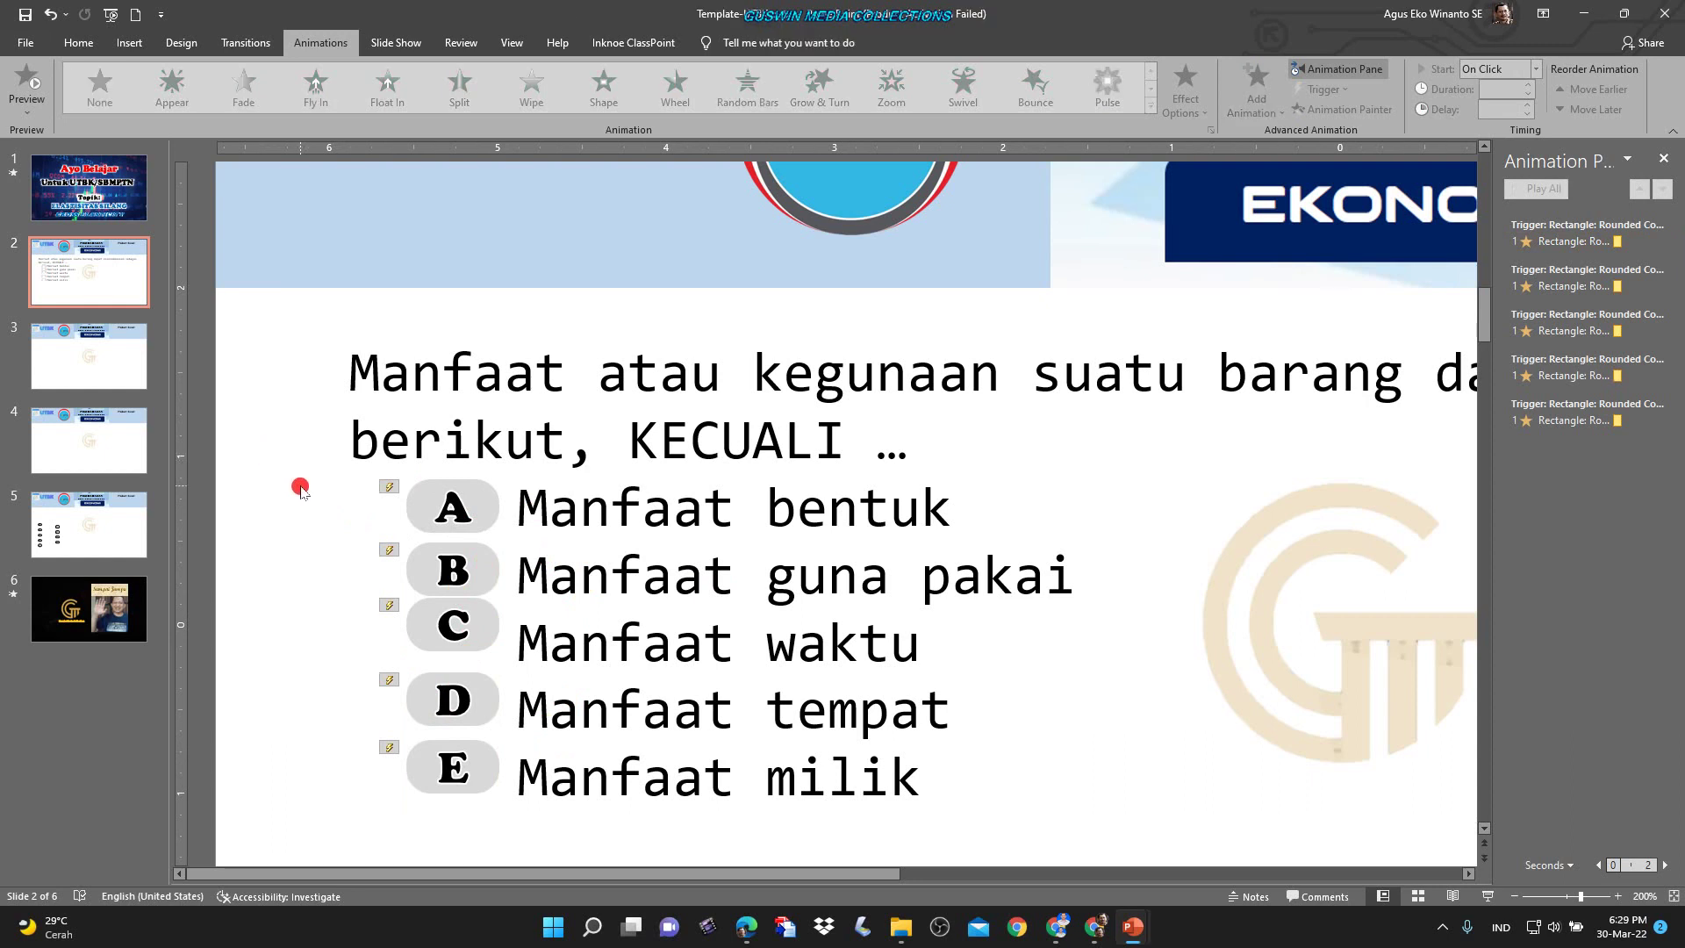
# Distribute the five answer buttons A to E vertically at equal spacing.
pyautogui.moveTo(265, 471); pyautogui.dragTo(606, 870)
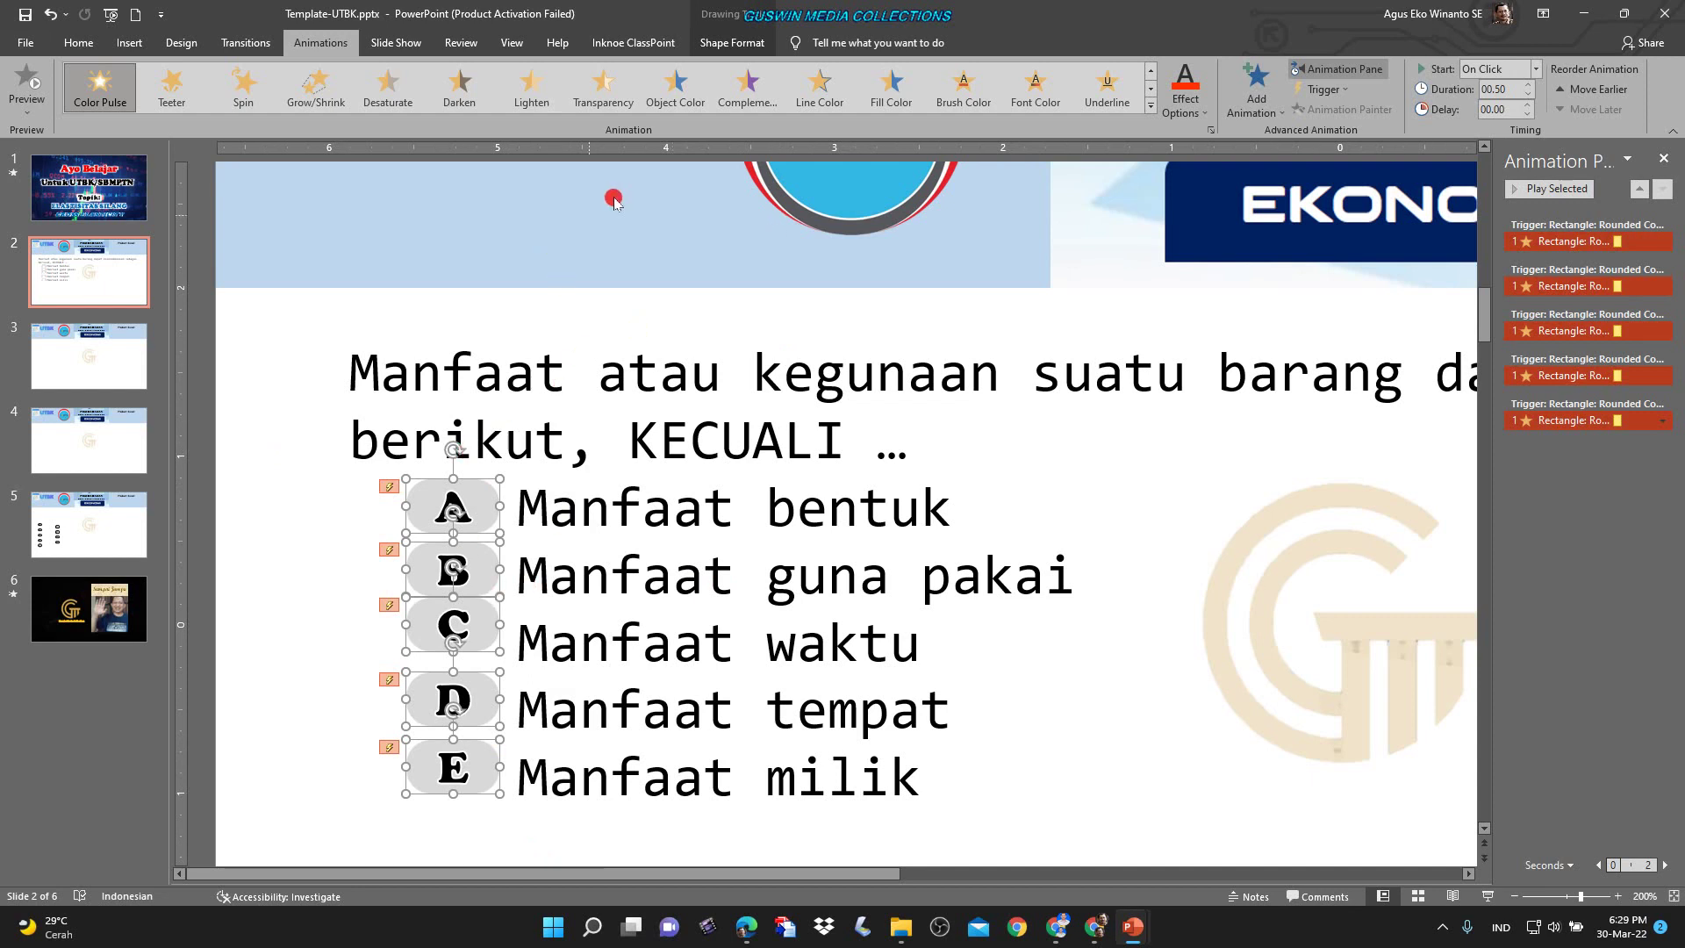
pyautogui.click(732, 43)
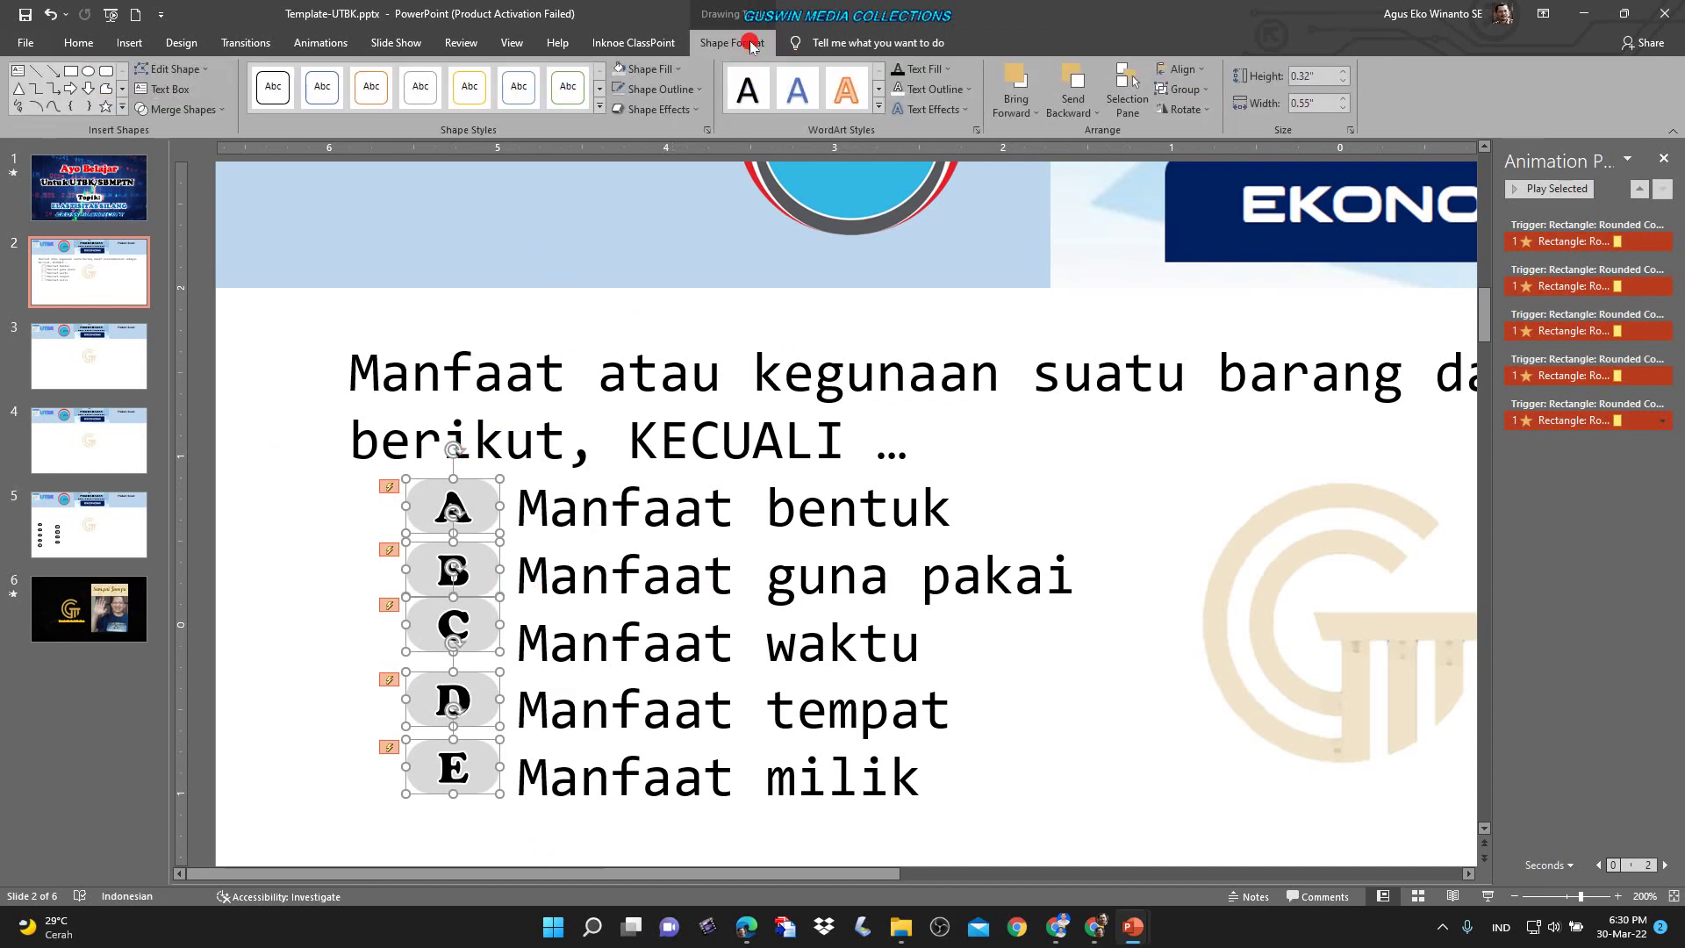
pyautogui.click(1203, 70)
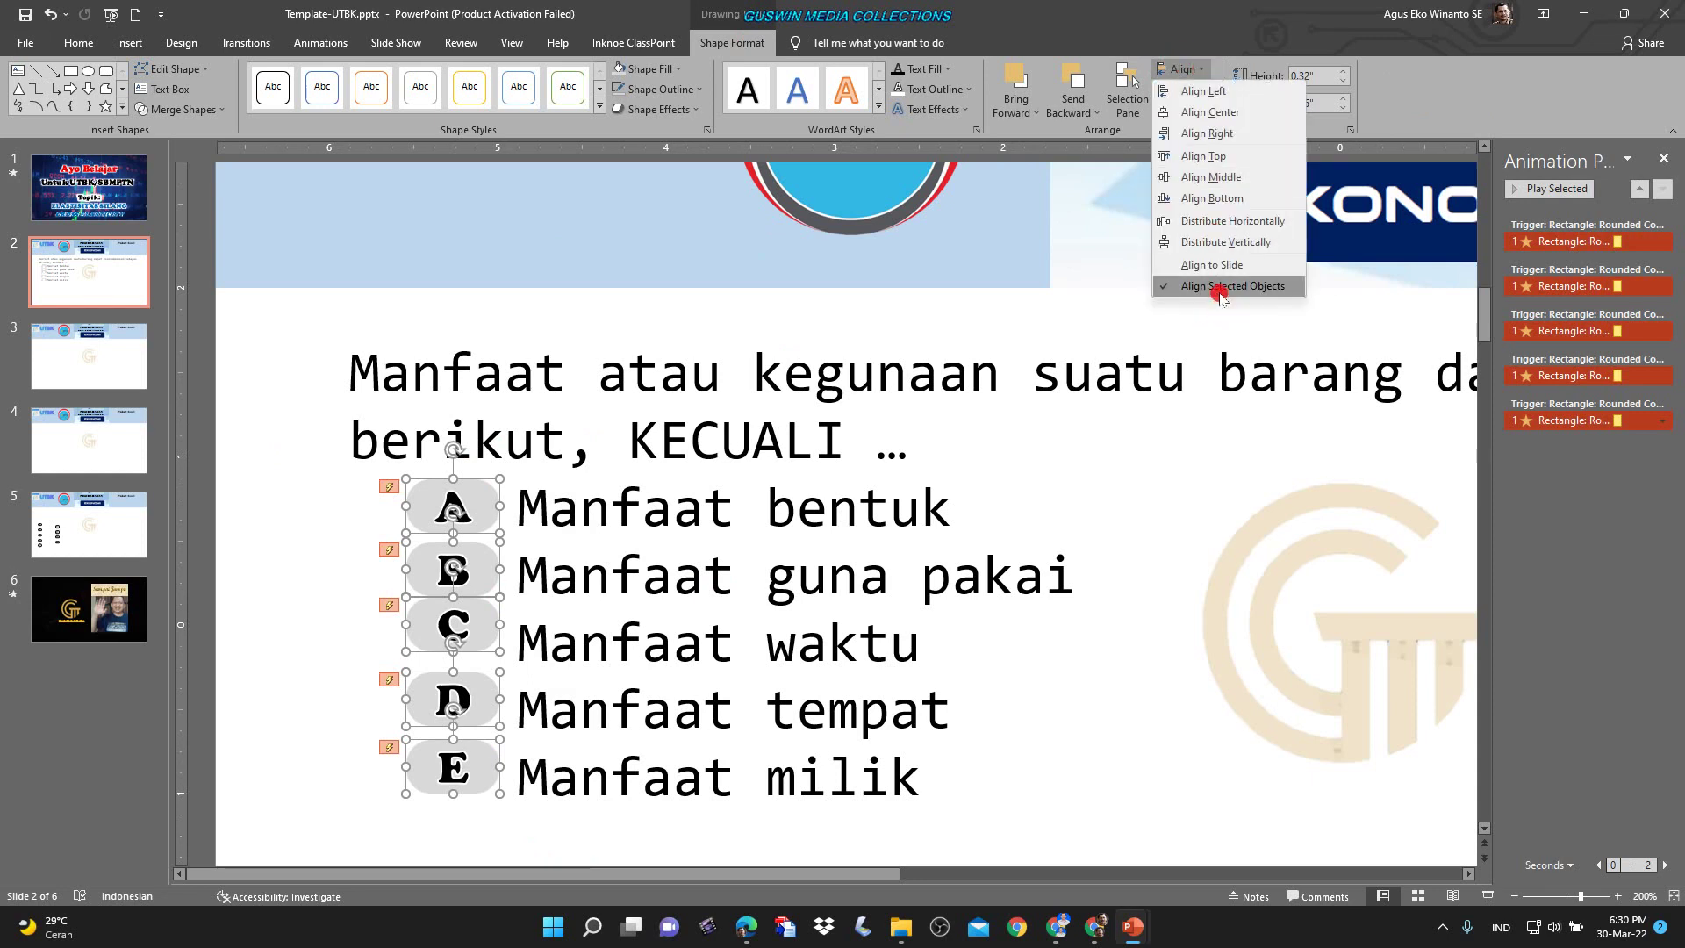
pyautogui.click(1246, 243)
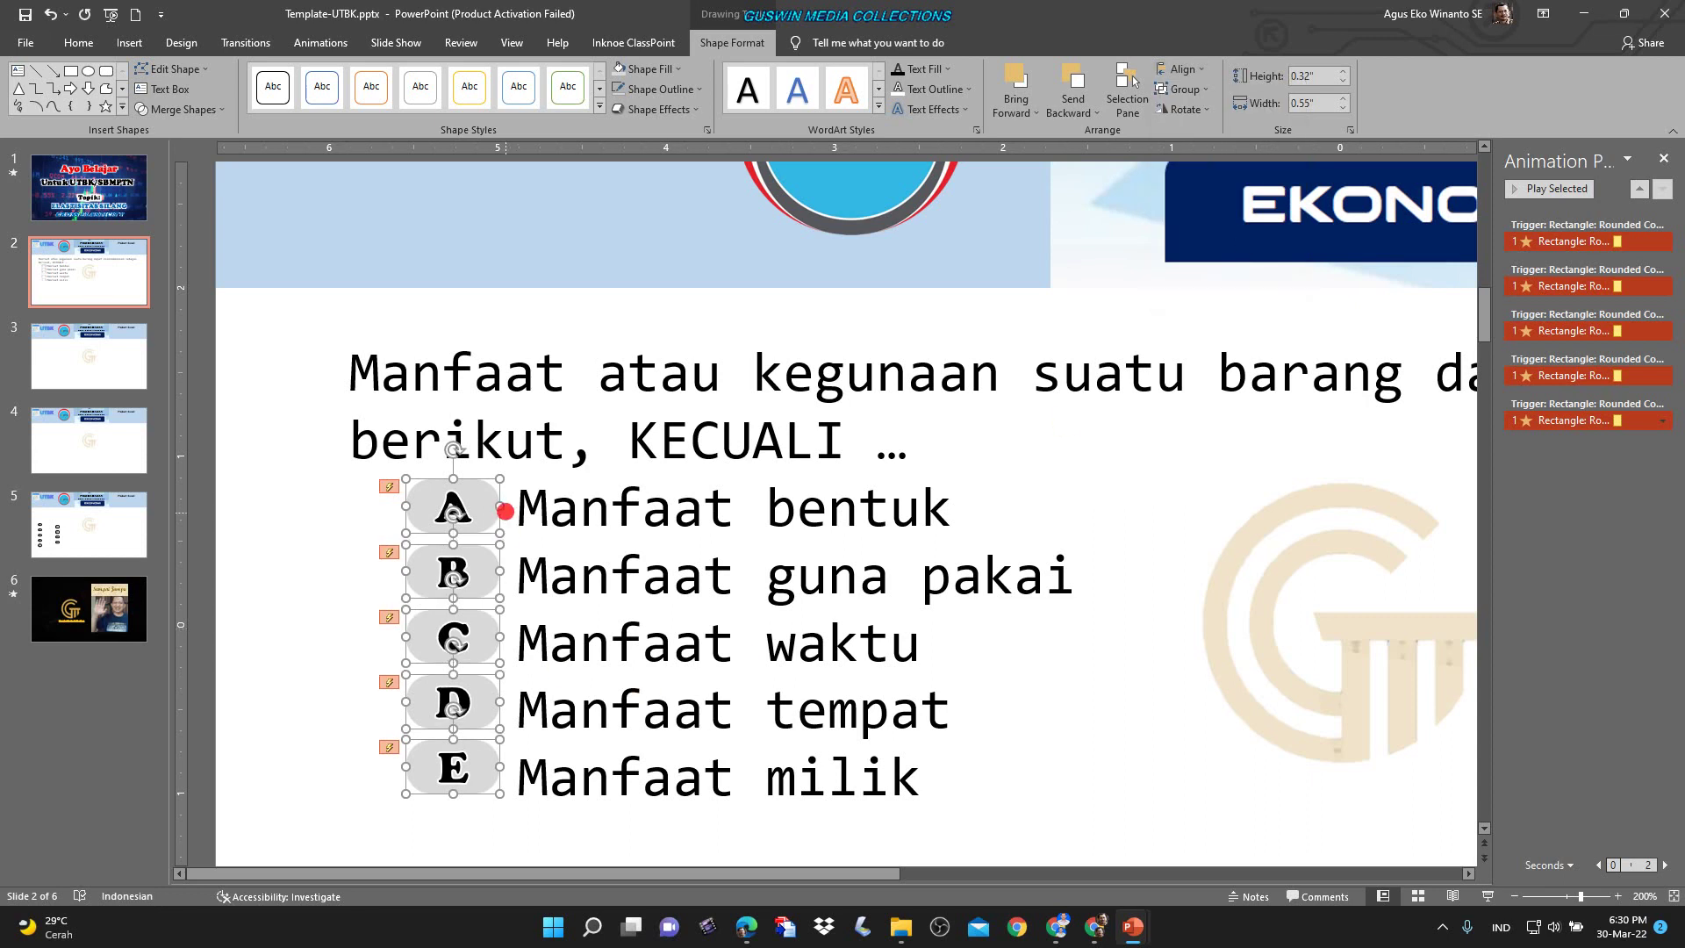
pyautogui.click(337, 717)
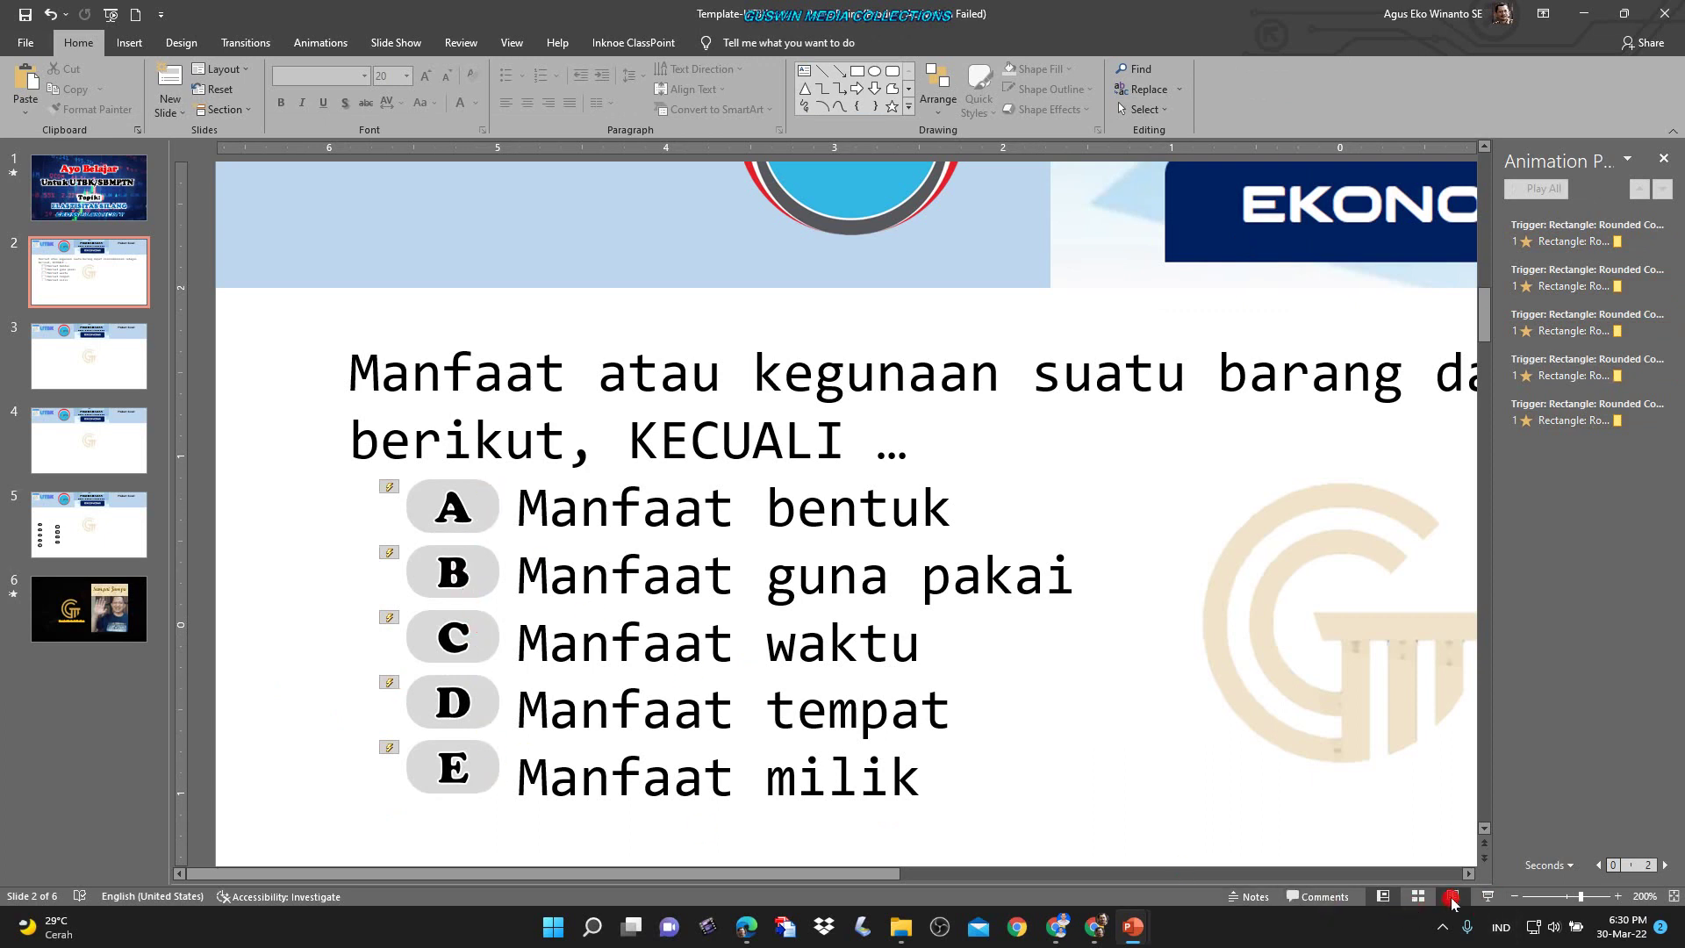
# Run the slide show from slide 2, test the animations of buttons A to D, and return to editing.
pyautogui.click(1487, 895)
pyautogui.click(234, 372)
pyautogui.click(236, 419)
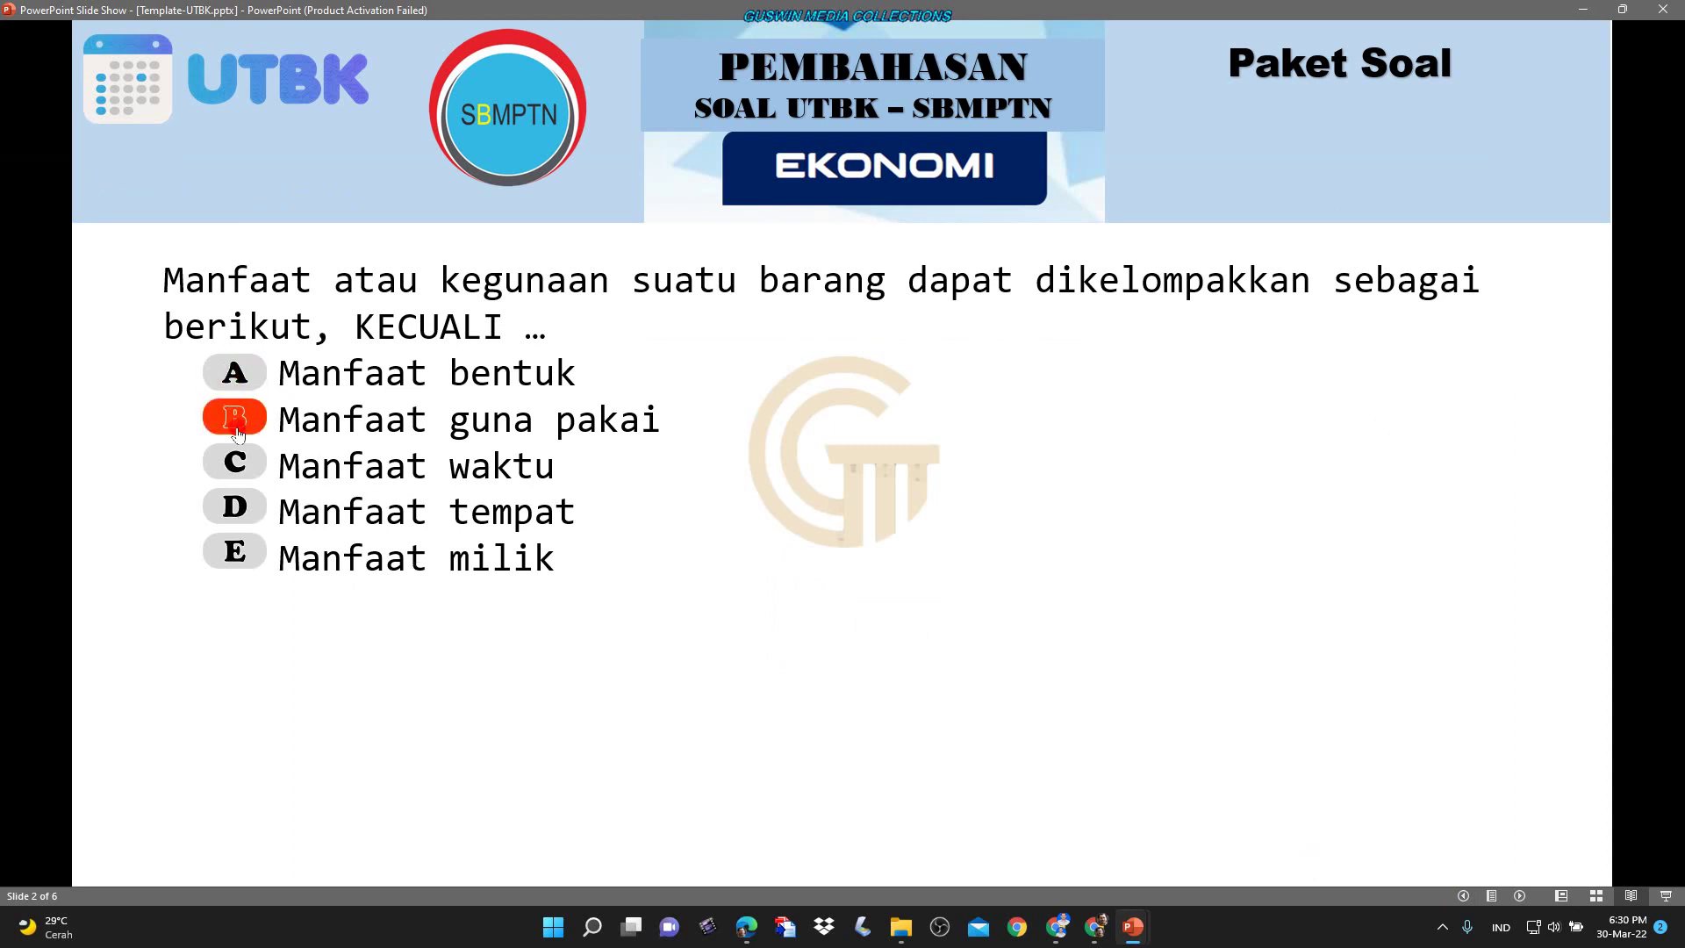
pyautogui.click(235, 463)
pyautogui.click(233, 518)
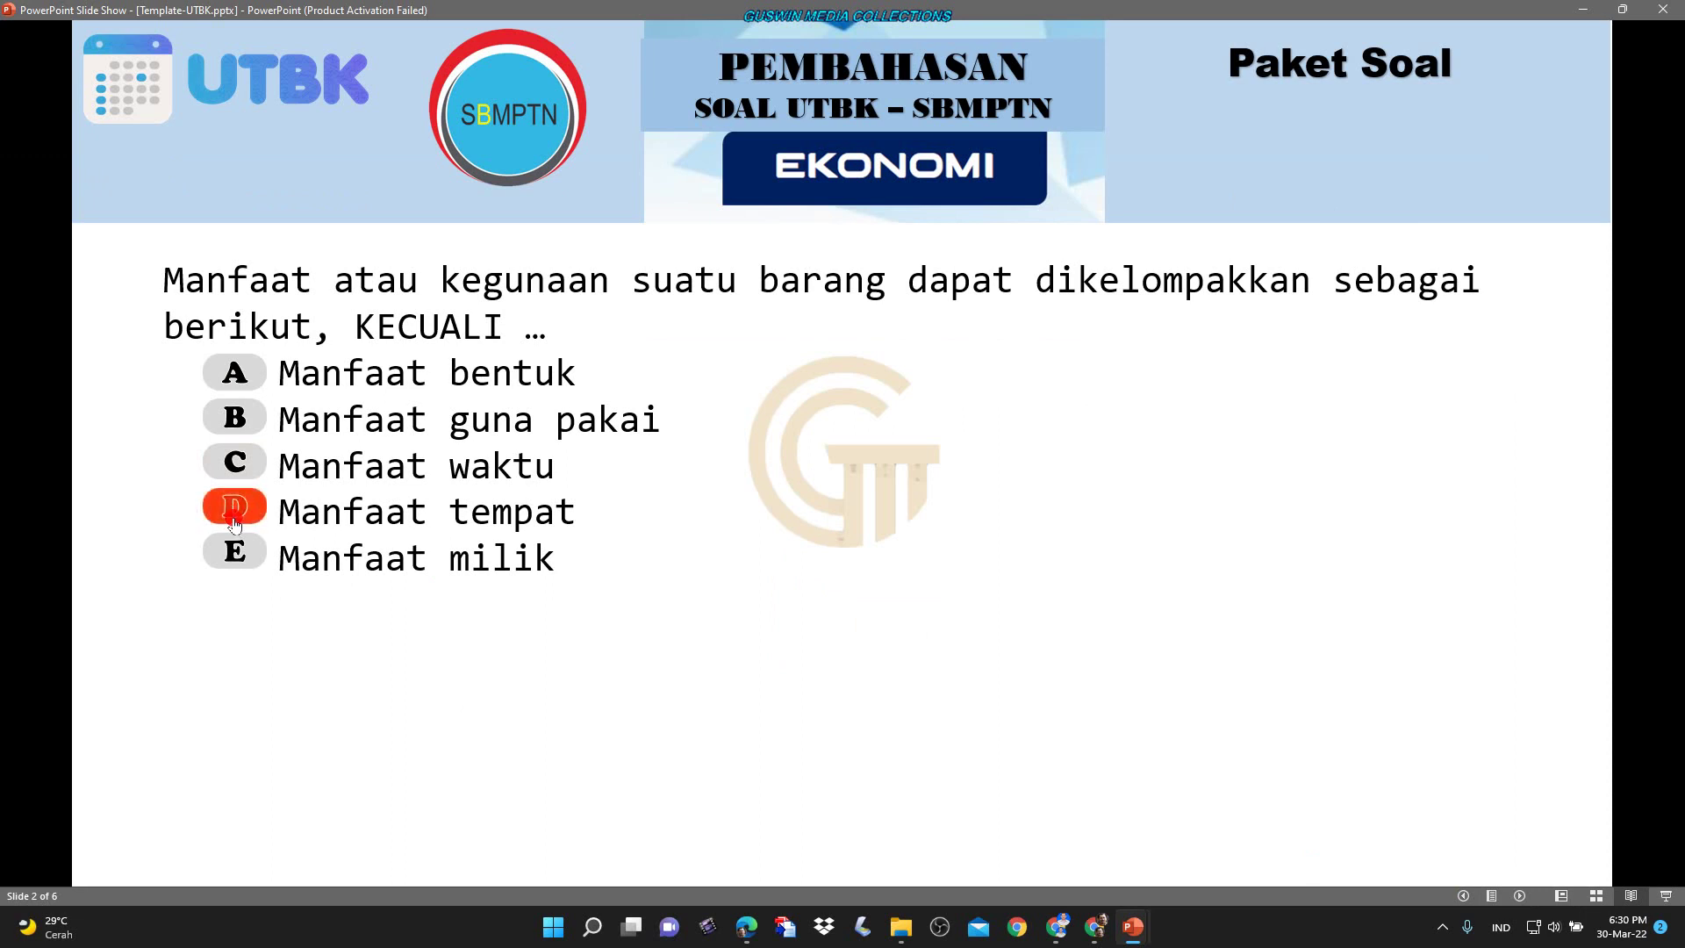
pyautogui.click(374, 683)
pyautogui.press('Escape')
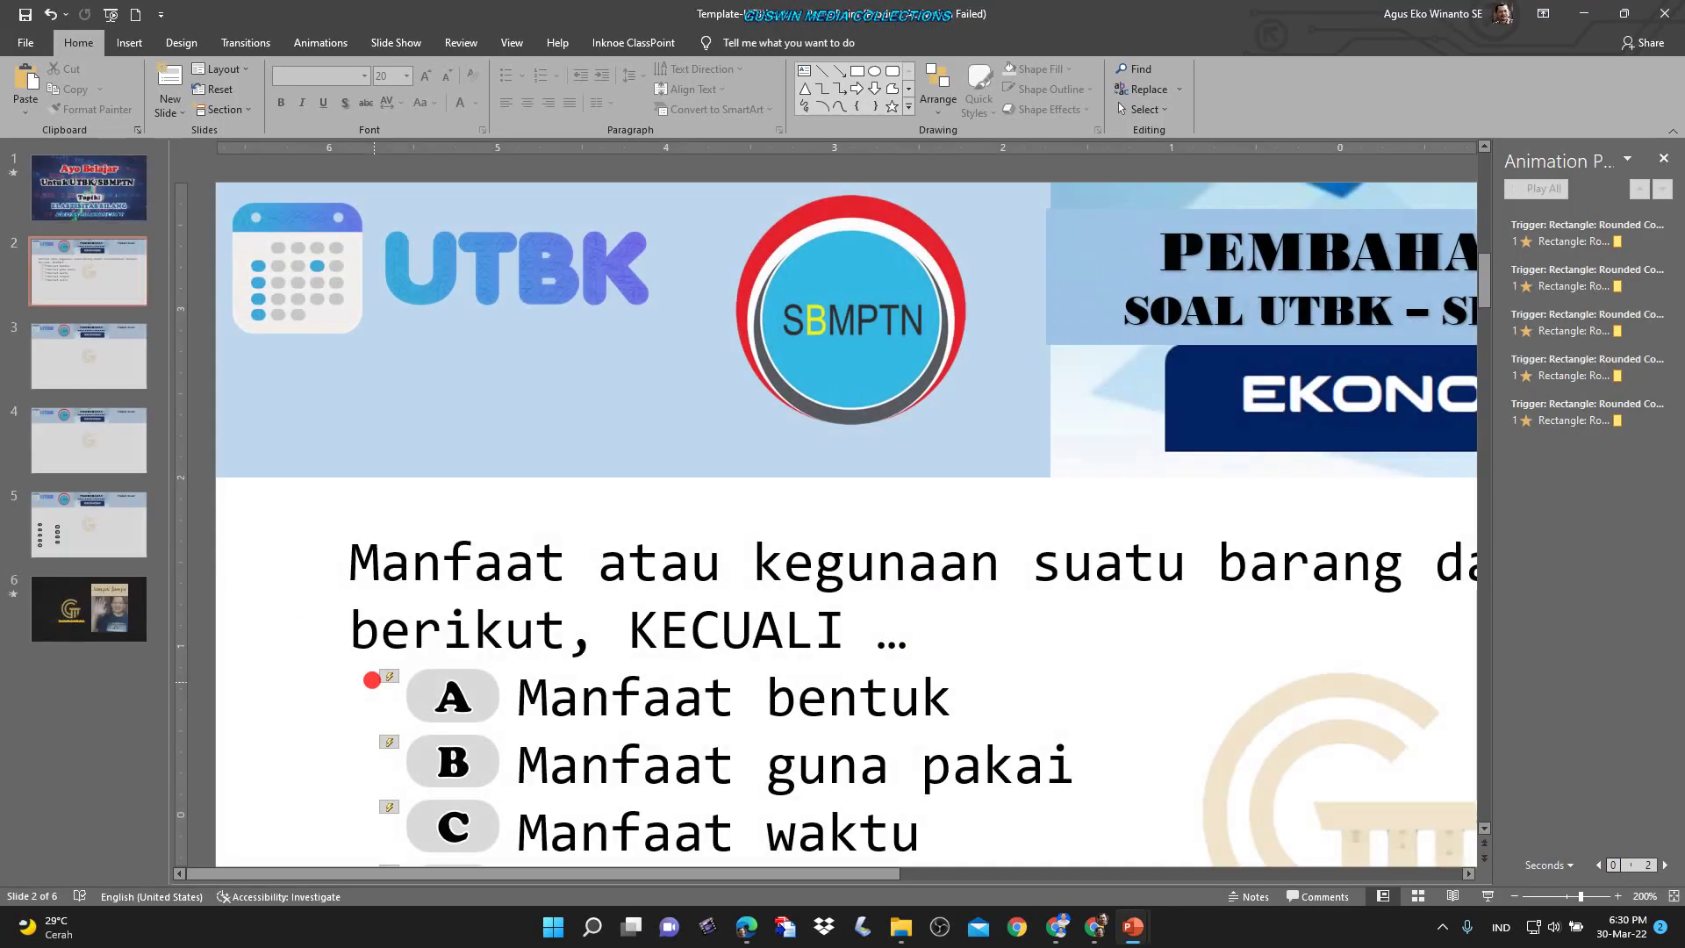
# Switch to the Quizizz quiz in Chrome to check question 1's correct answer, and return to the PowerPoint slide.
pyautogui.scroll(-2, 438, 664)
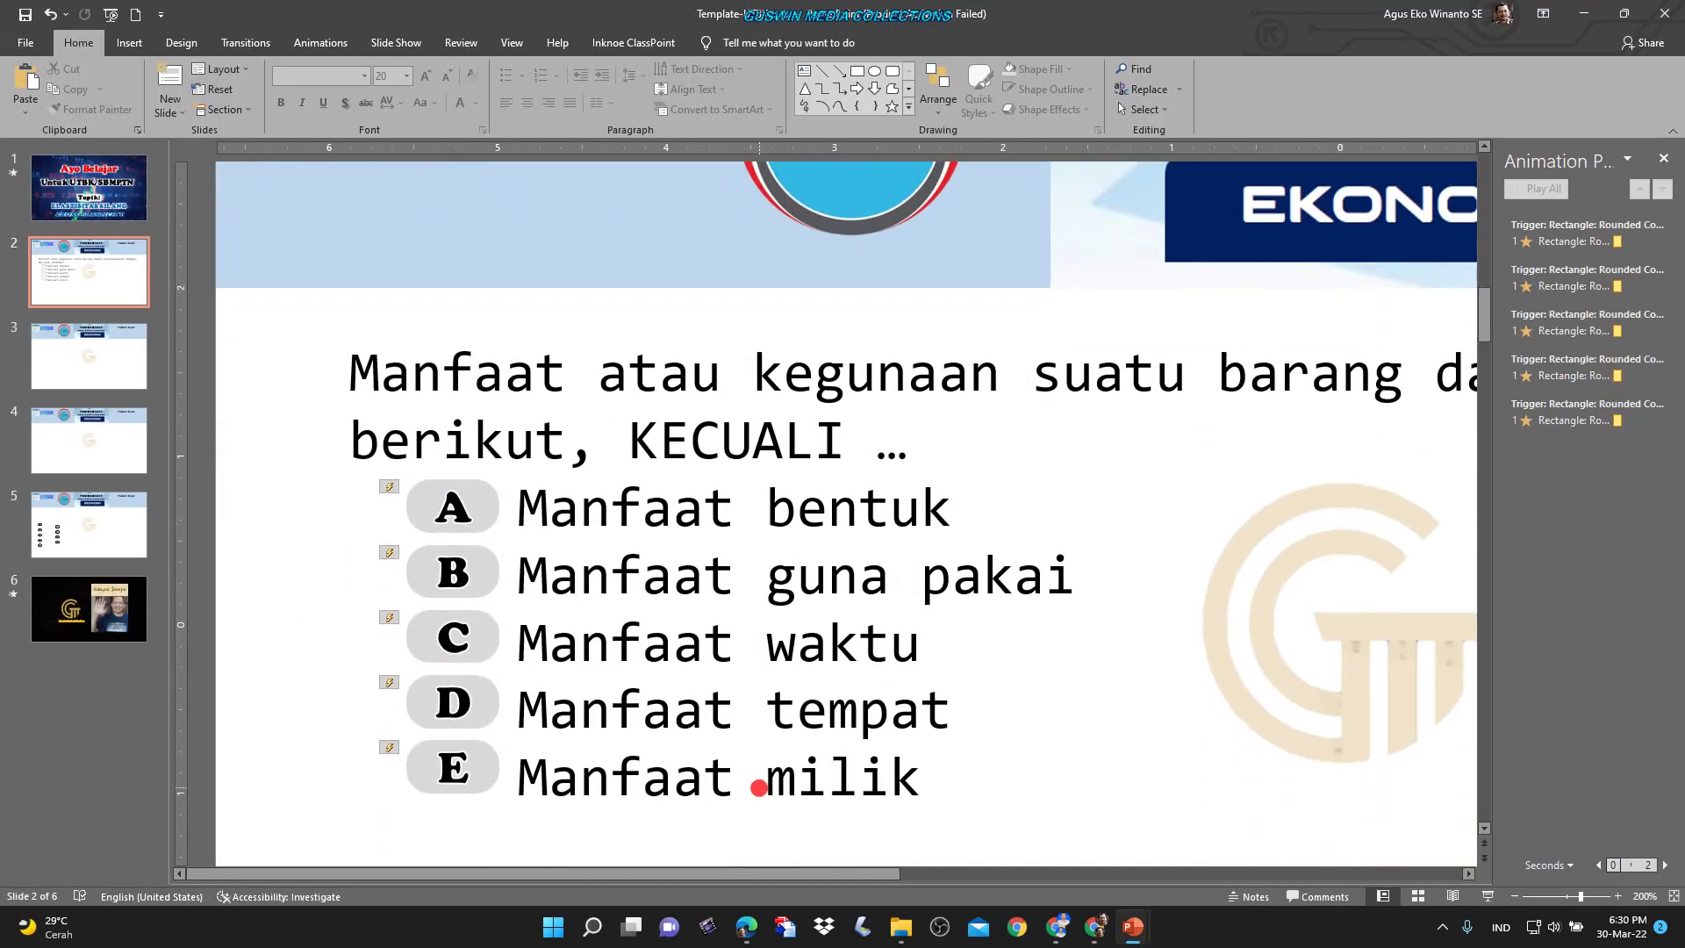
pyautogui.scroll(-5, 722, 756)
pyautogui.click(1064, 935)
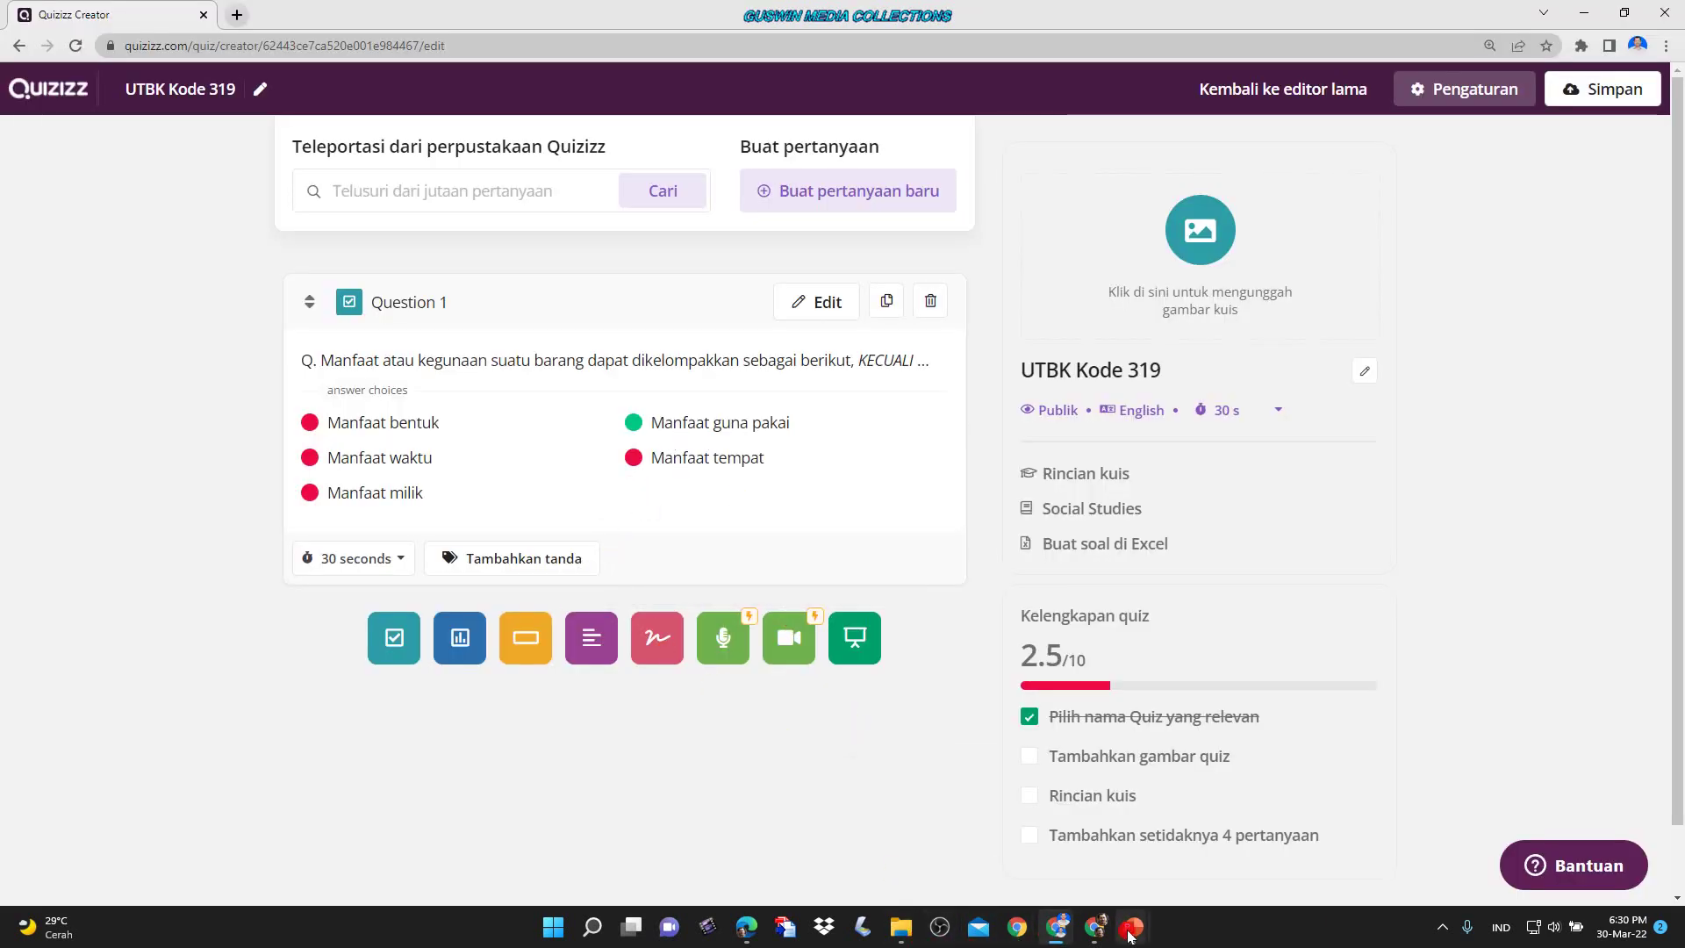
pyautogui.moveTo(1130, 936)
pyautogui.click(947, 861)
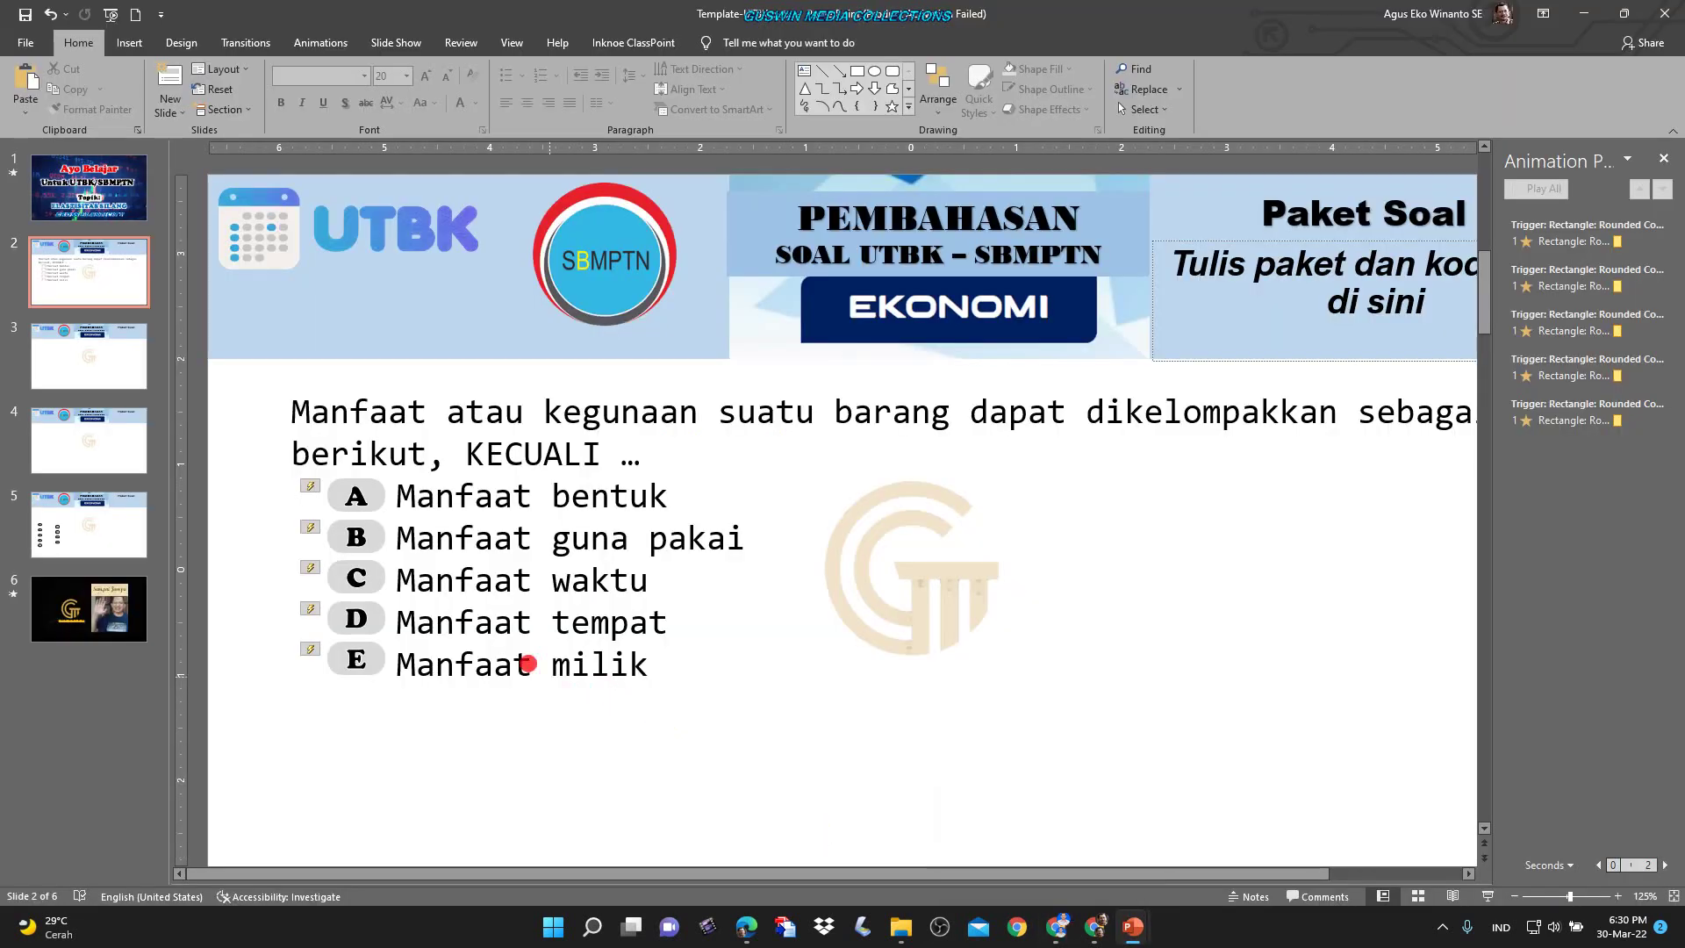
# Select the "B" answer button beside "Manfaat guna pakai".
pyautogui.click(364, 537)
pyautogui.click(373, 557)
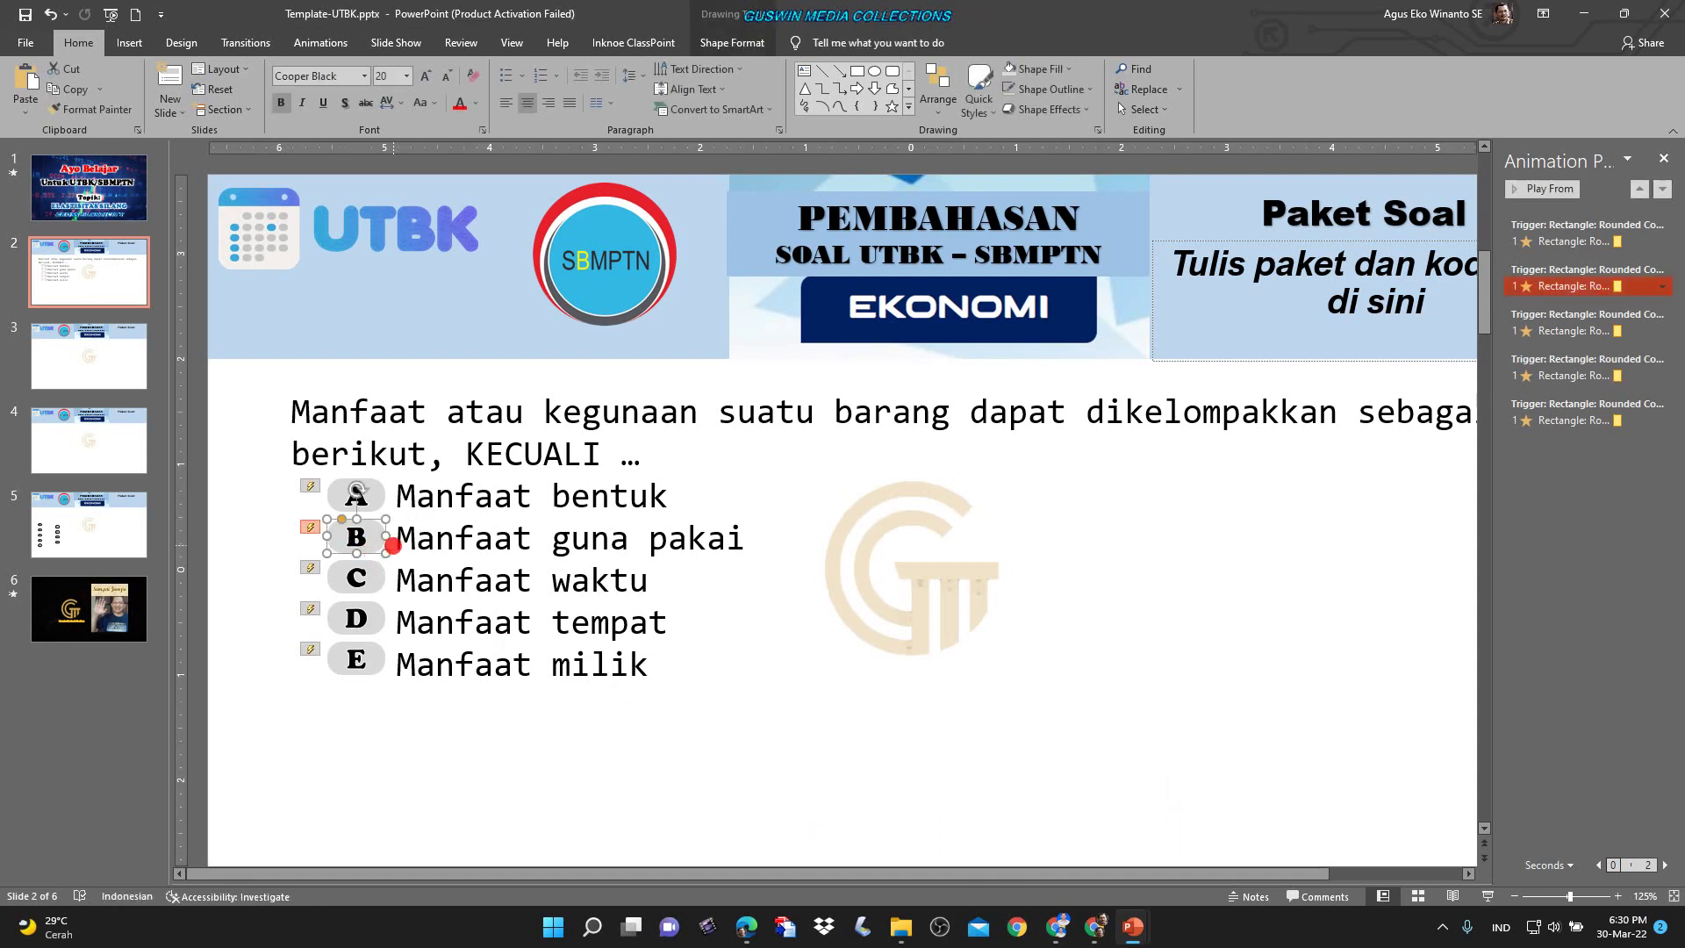